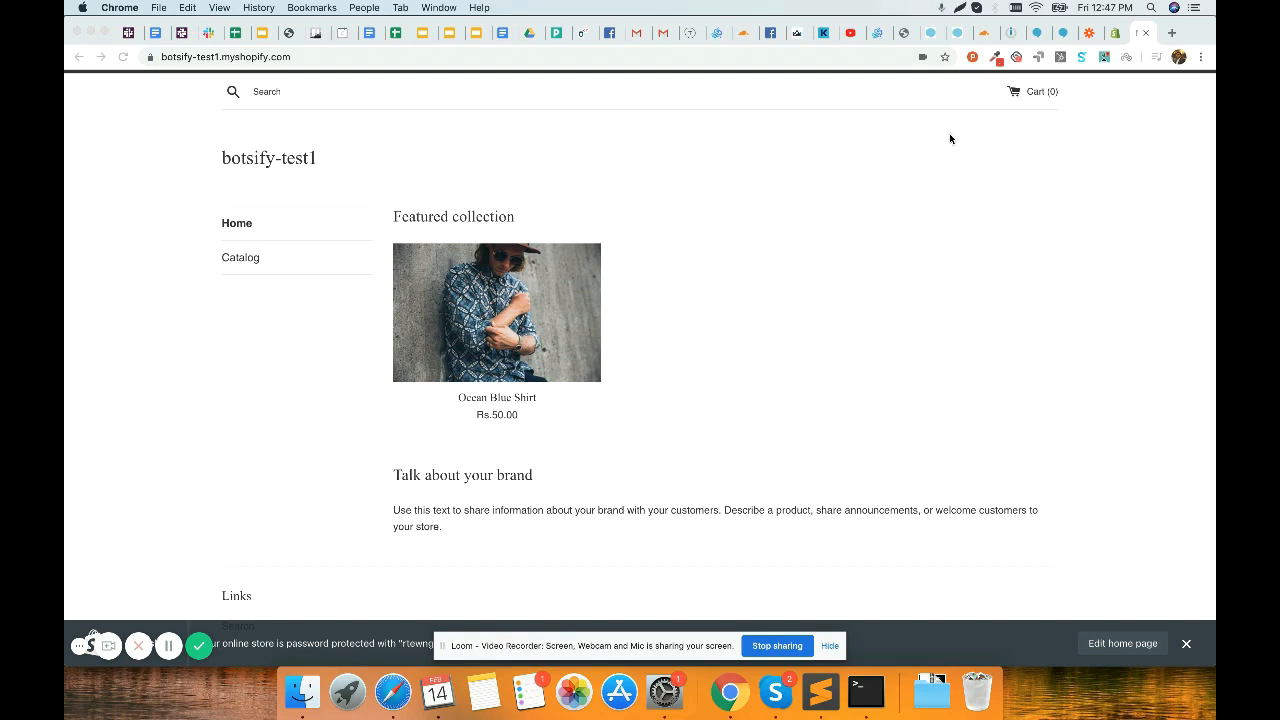
# Step: Open the store's catalog from the home page and look through the listed products
pyautogui.scroll(-2, 989, 234)
pyautogui.scroll(3, 989, 234)
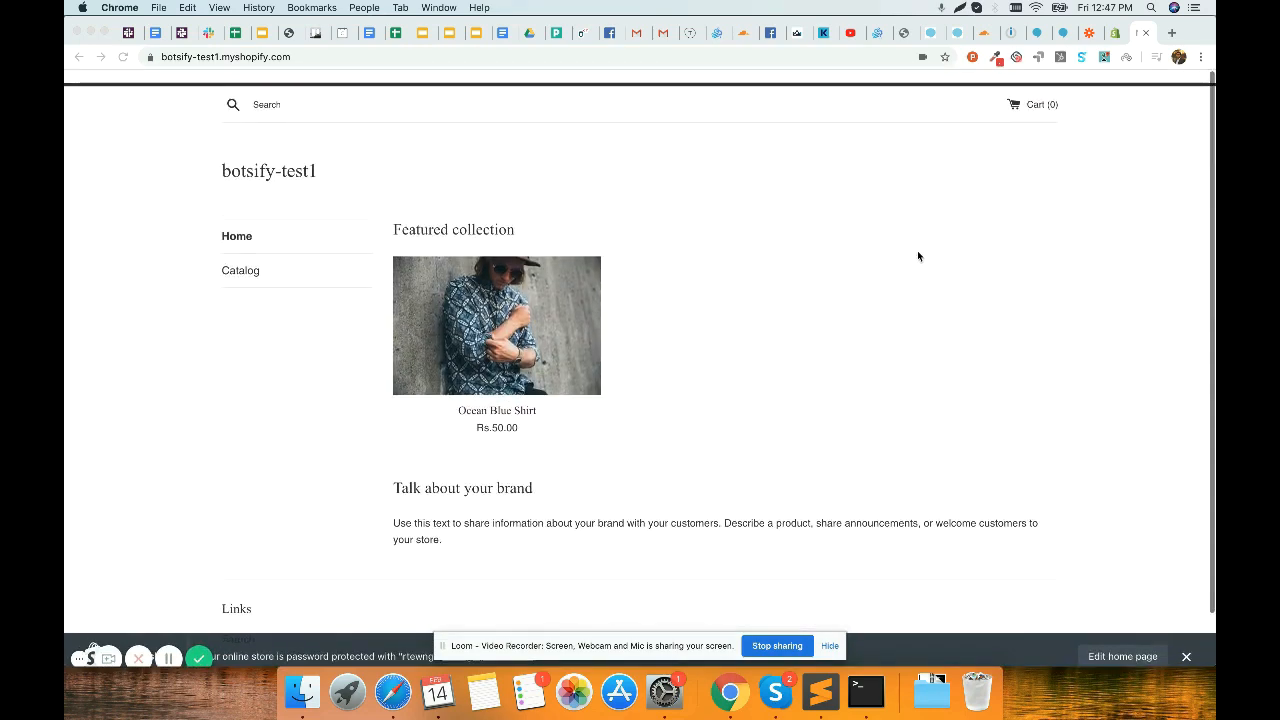
pyautogui.click(236, 271)
pyautogui.click(236, 273)
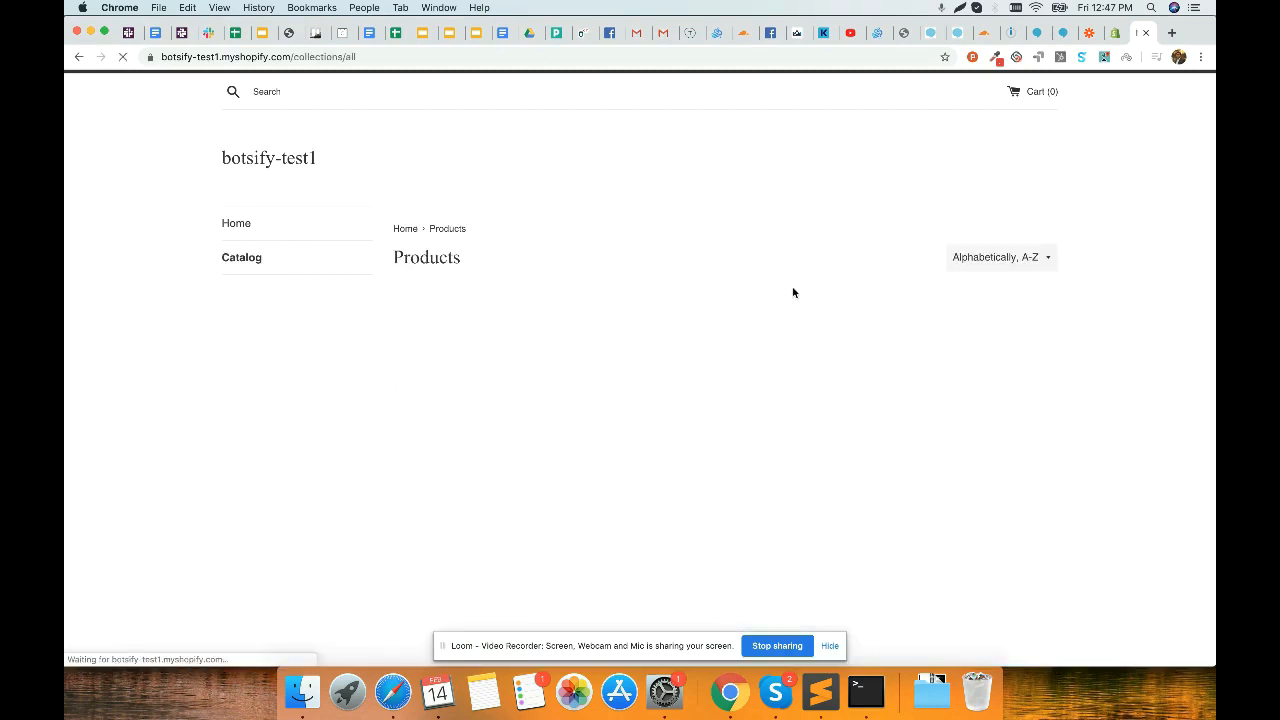
pyautogui.scroll(-10, 793, 292)
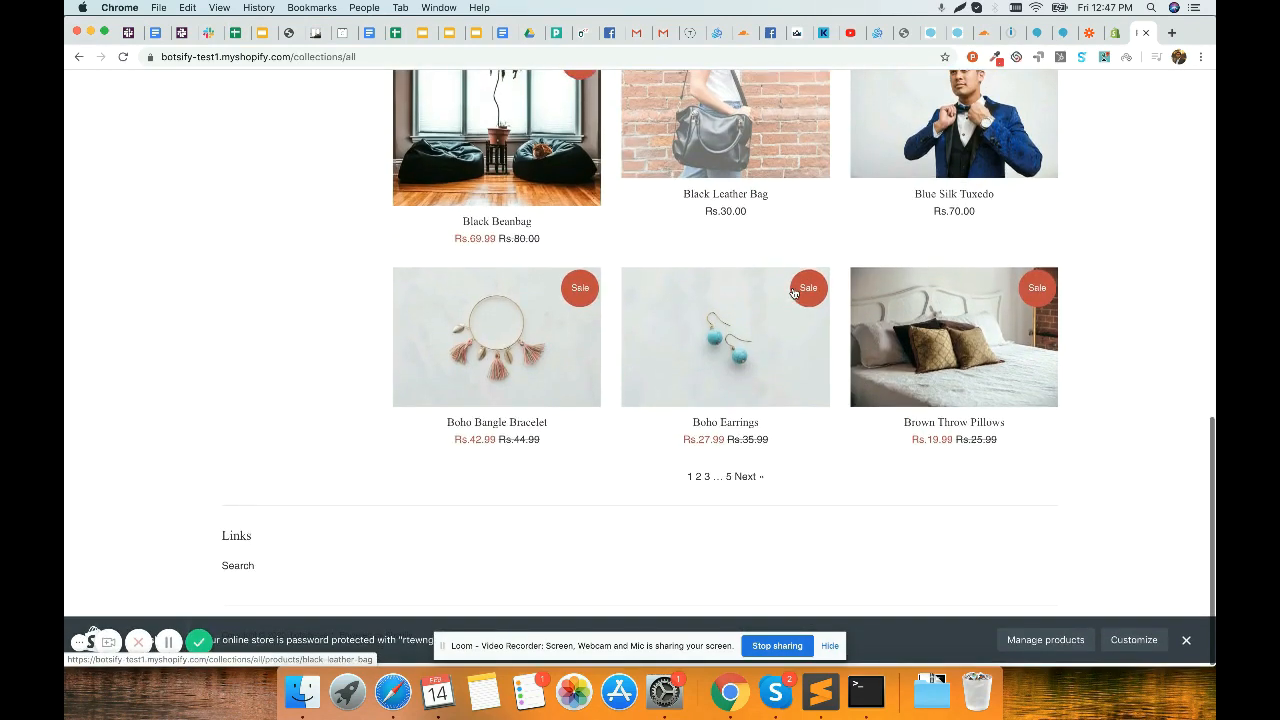
pyautogui.scroll(10, 793, 292)
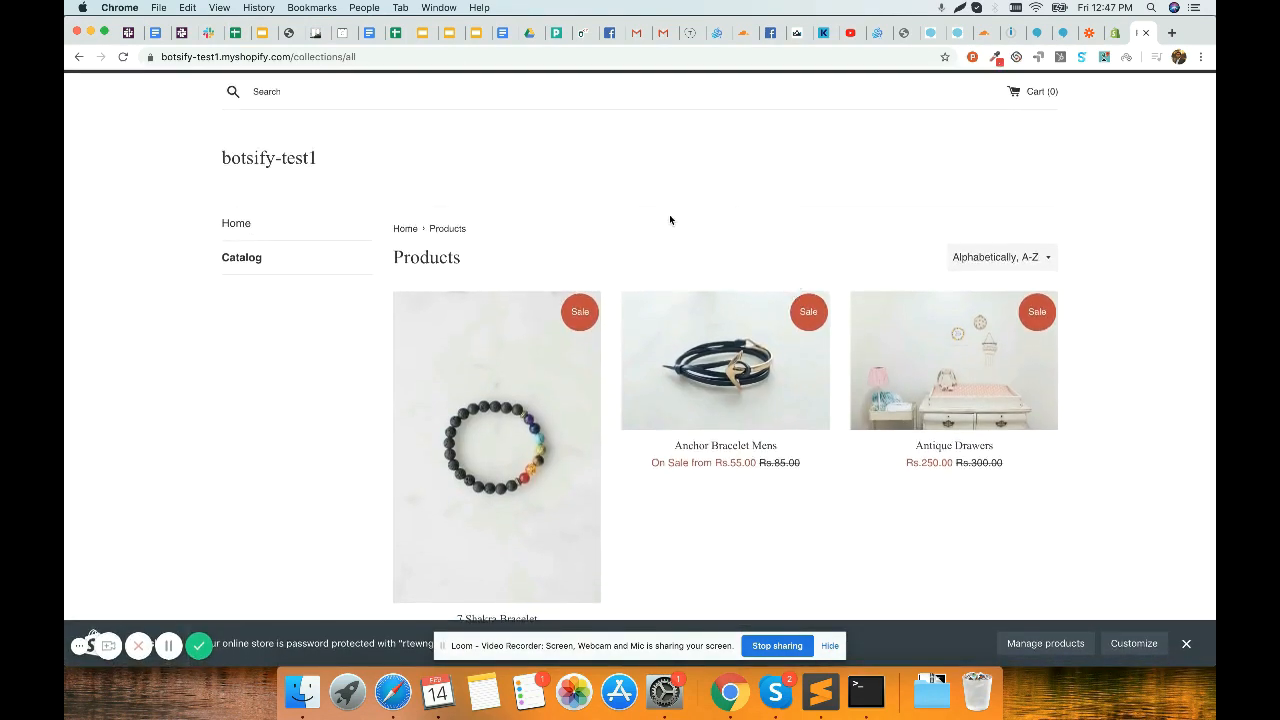
# Step: Switch to Botsify and open the story management page of the chatbot
pyautogui.click(1063, 32)
pyautogui.click(1037, 32)
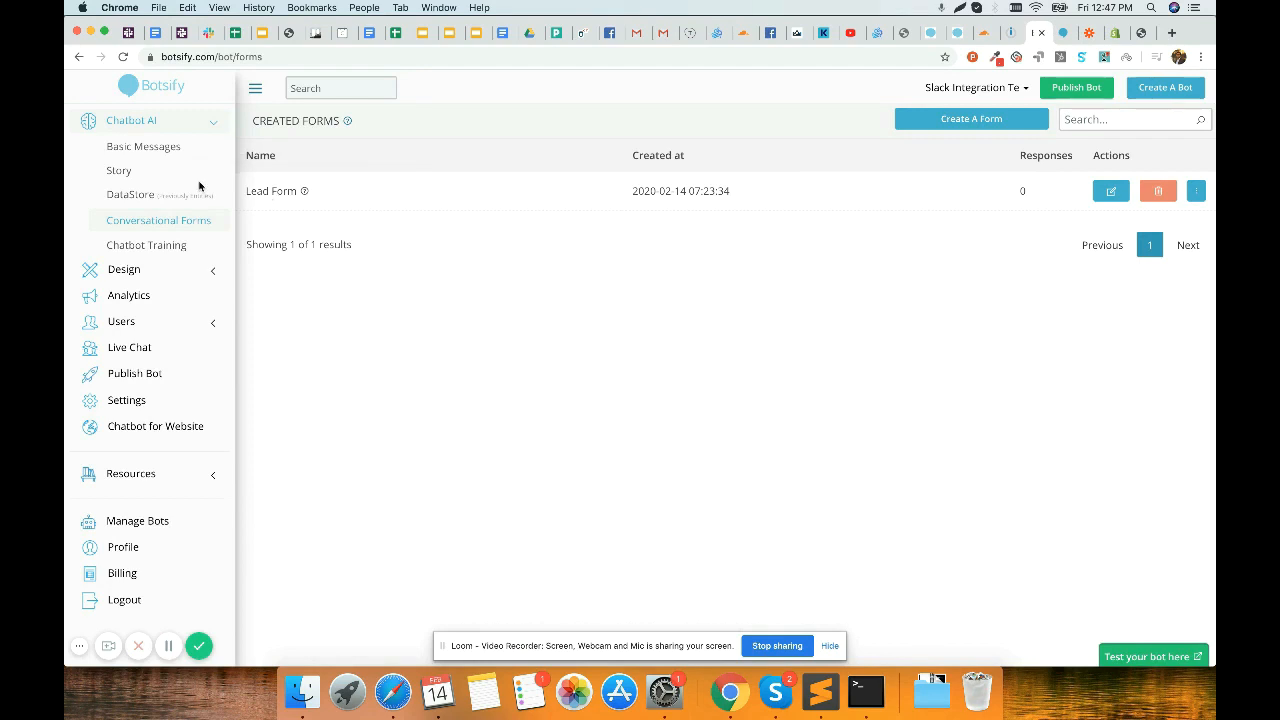
pyautogui.click(158, 176)
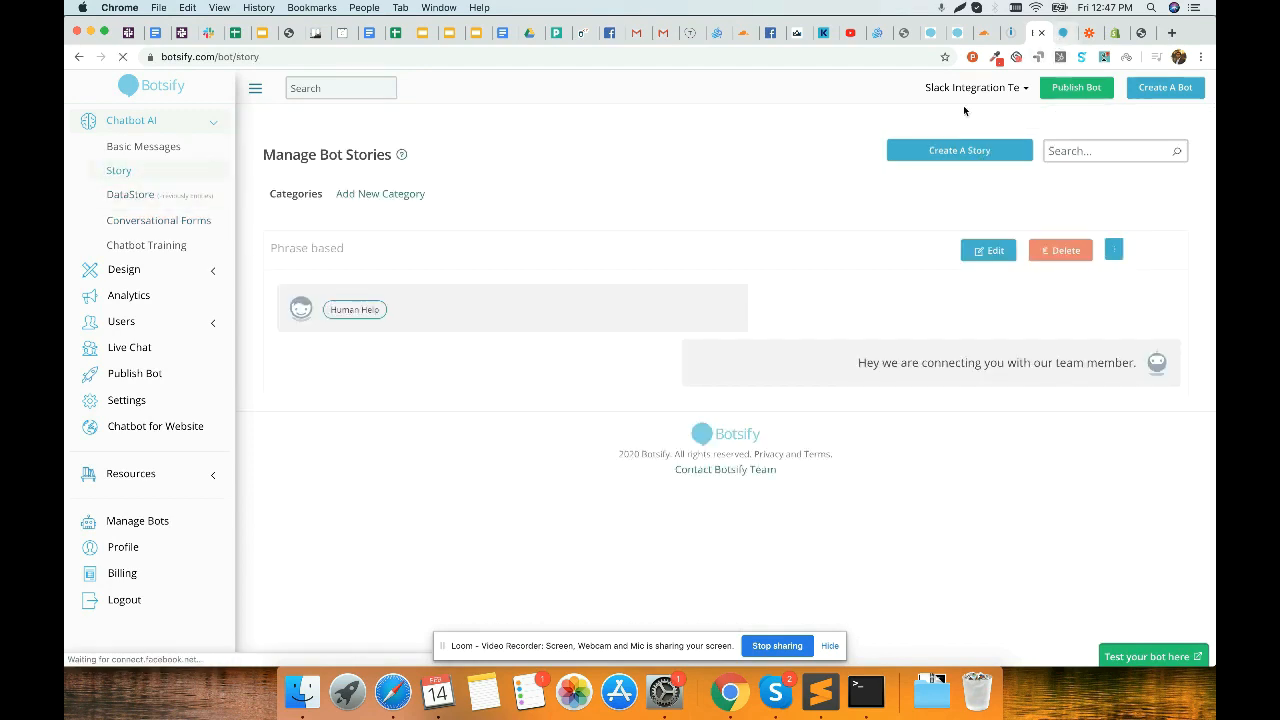
# Step: Switch back to the Shopify store and examine the products and prices in its catalog
pyautogui.click(1112, 32)
pyautogui.click(1142, 32)
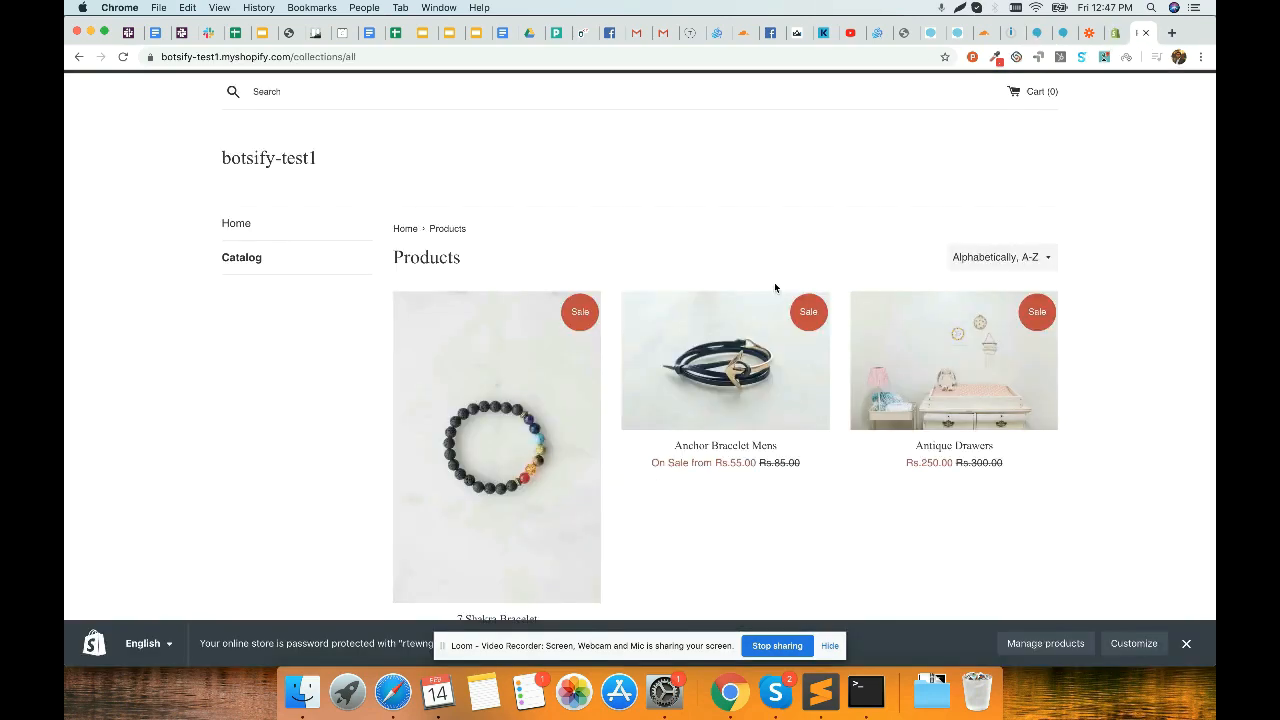
pyautogui.scroll(-3, 760, 330)
pyautogui.scroll(-5, 726, 386)
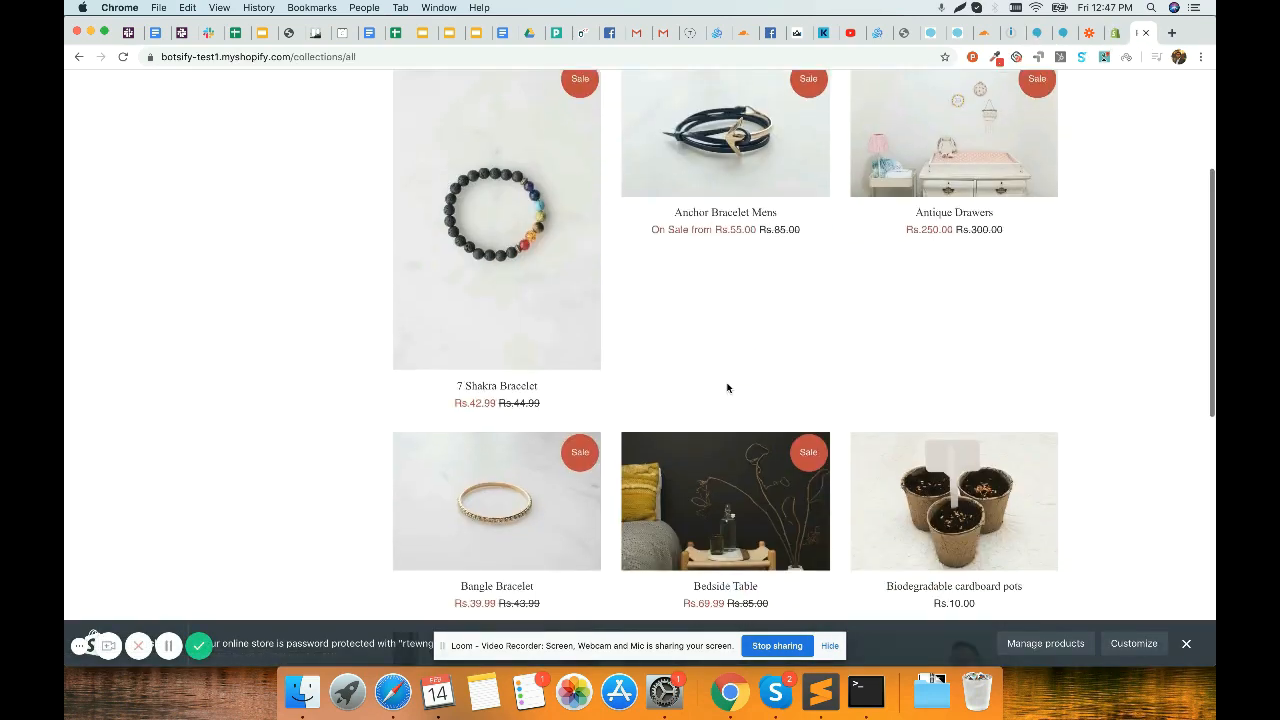
pyautogui.scroll(-3, 662, 386)
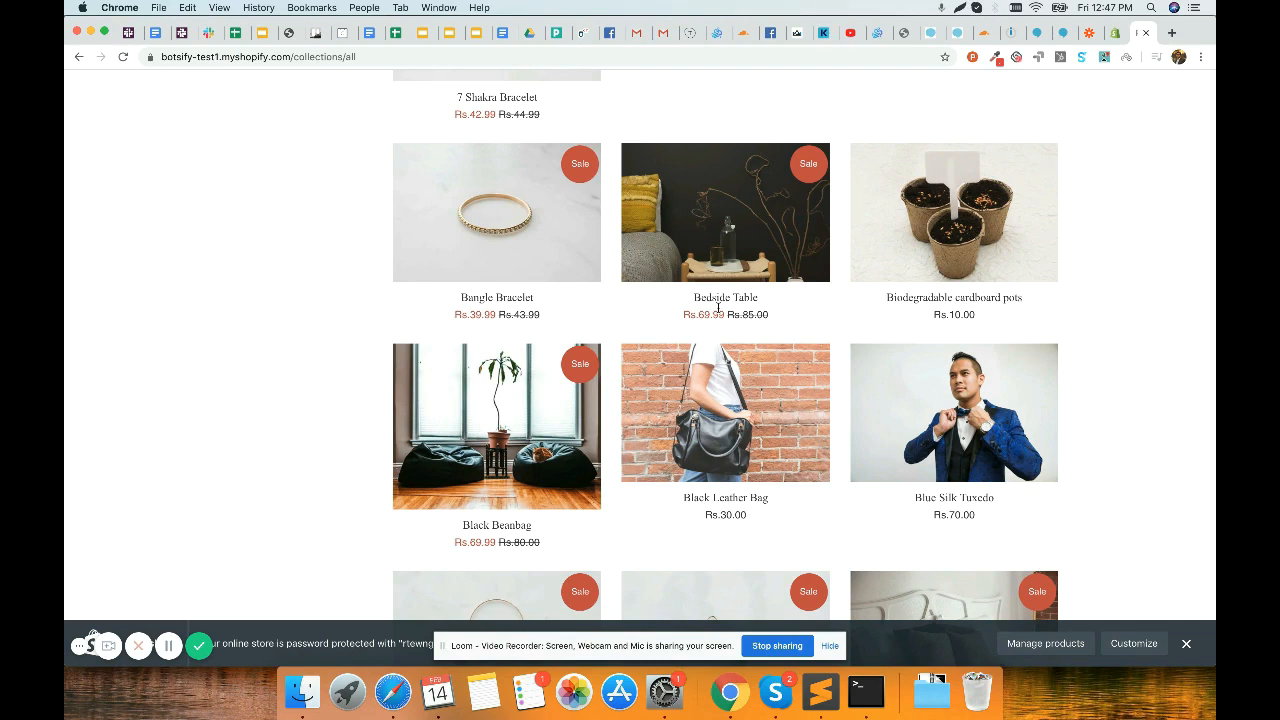
# Step: In Botsify, create a story triggered by the user phrase "i am searching some products"
pyautogui.click(1063, 33)
pyautogui.click(1038, 38)
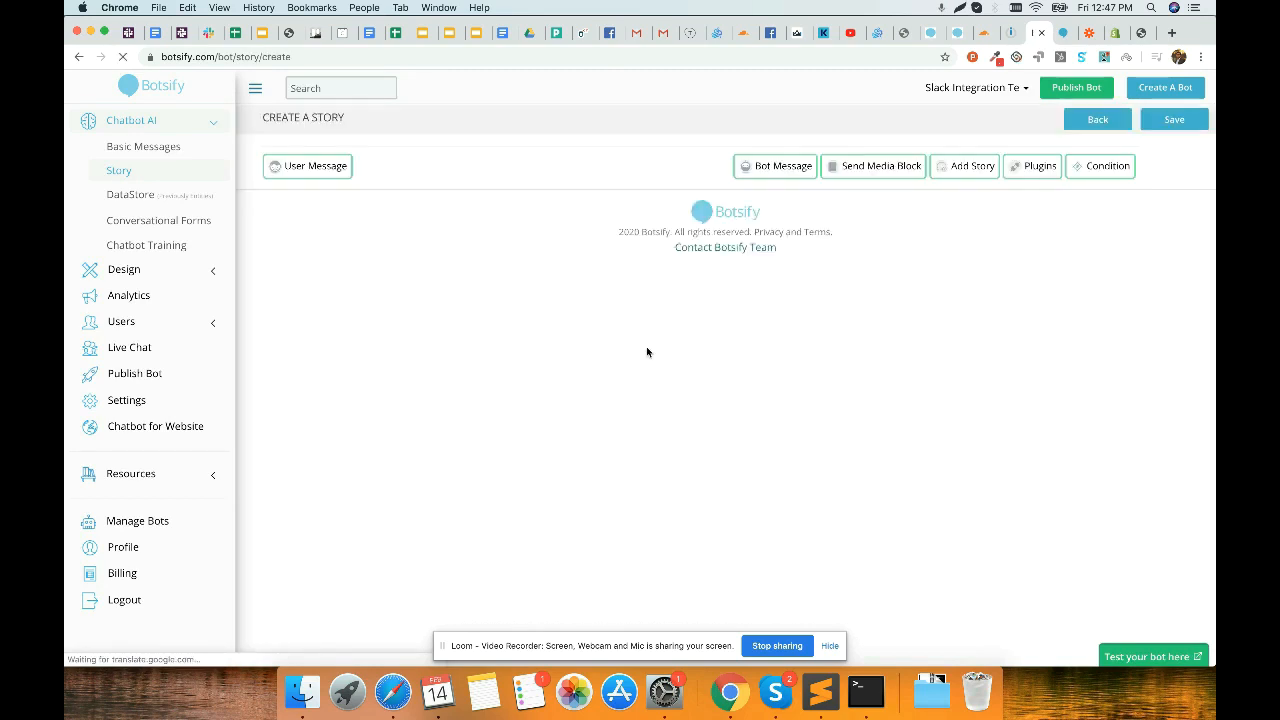
pyautogui.click(410, 227)
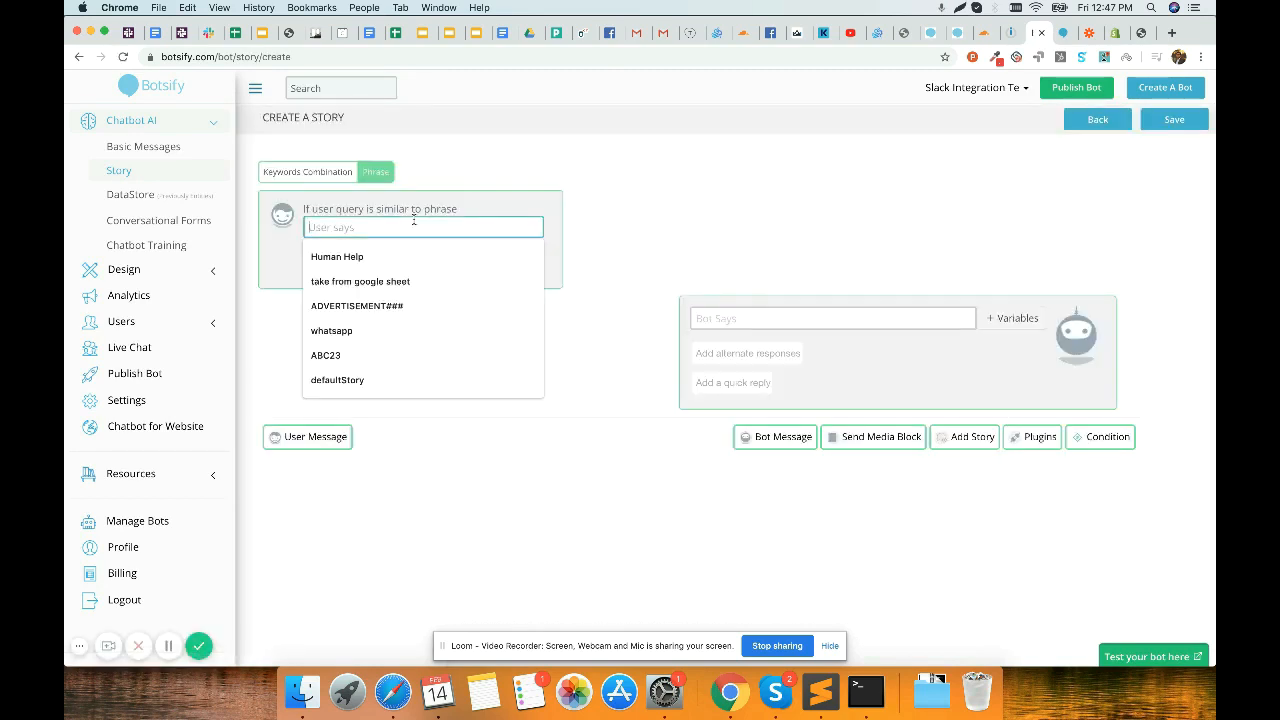
pyautogui.write('i a')
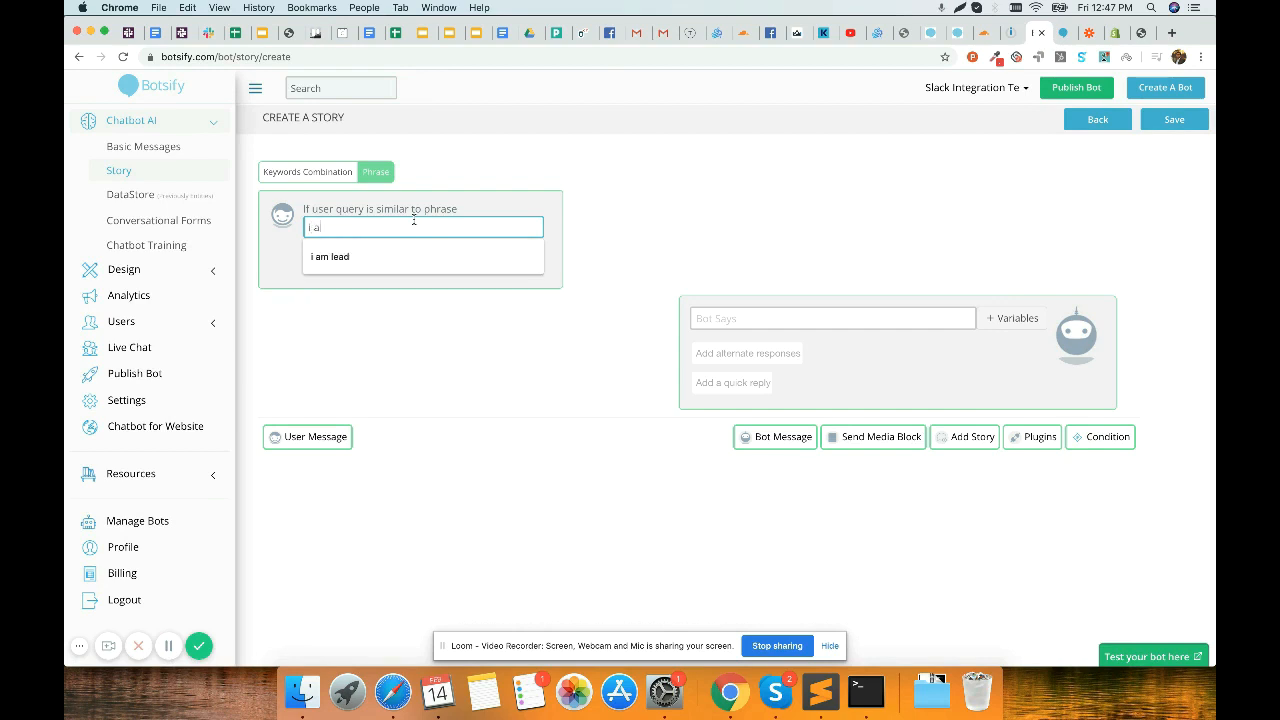
pyautogui.write('m searching some pro')
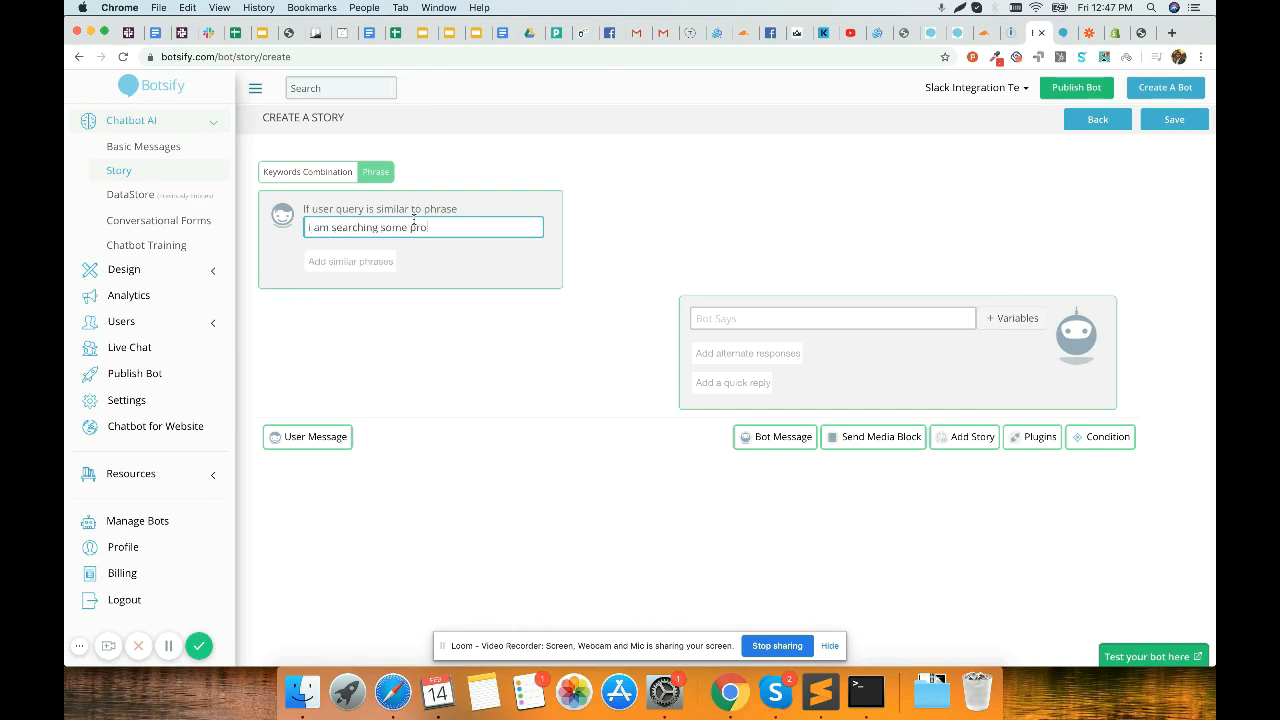
pyautogui.write('ducts')
# Step: Enter "What product?" as the bot's reply to the first user phrase
pyautogui.click(720, 318)
pyautogui.write('Wat')
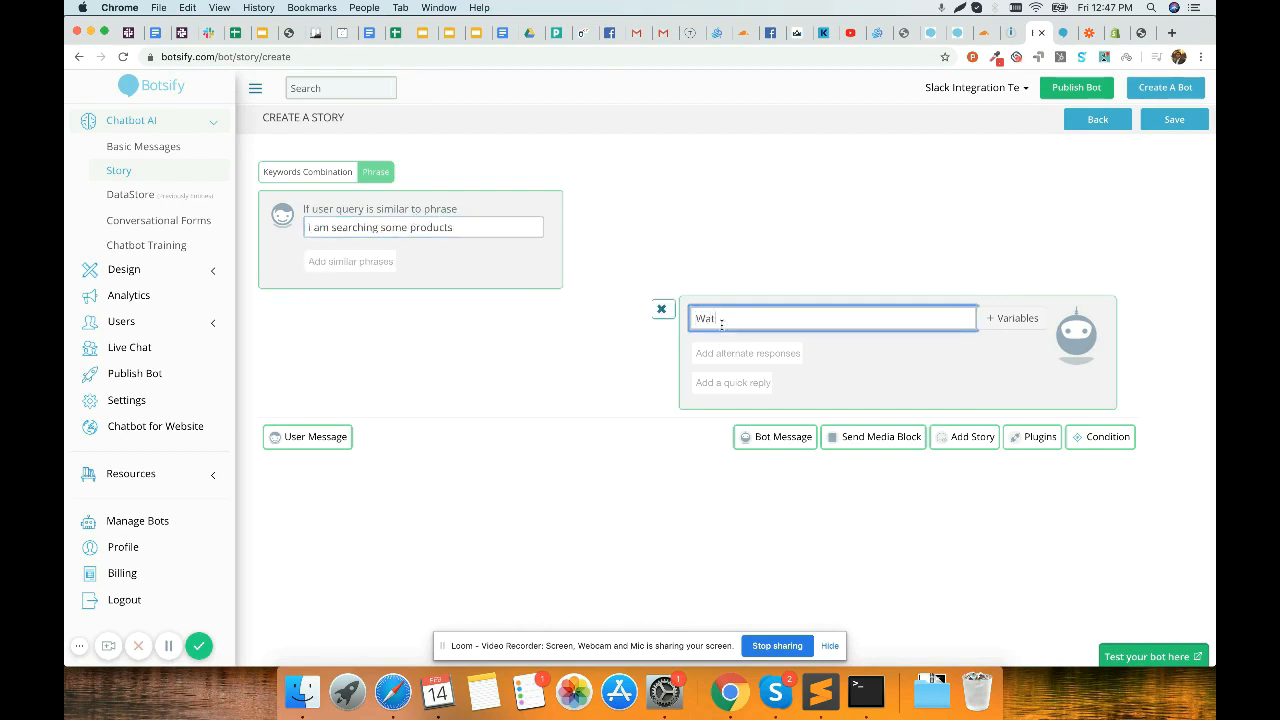
pyautogui.write('at product?')
# Step: Add a second user message set to Type anything, and choose the JSON API plugin for the bot's response
pyautogui.click(307, 436)
pyautogui.click(427, 443)
pyautogui.scroll(-1, 706, 445)
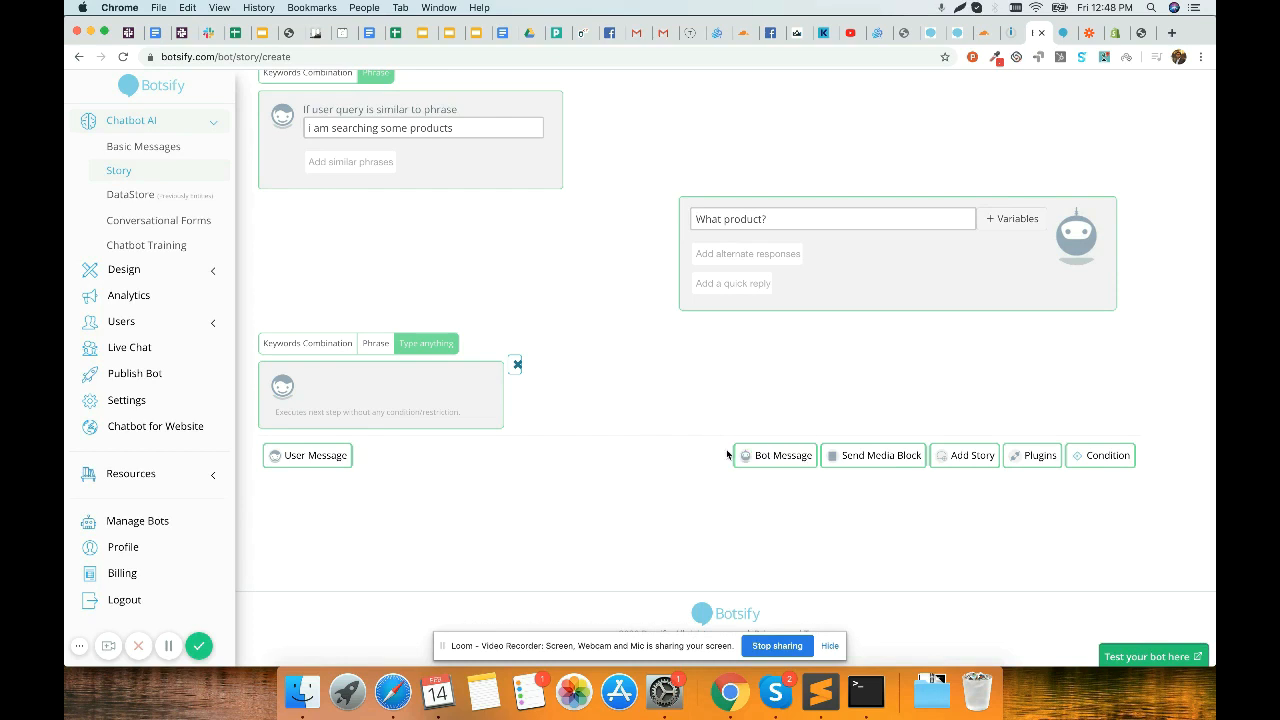
pyautogui.click(1013, 458)
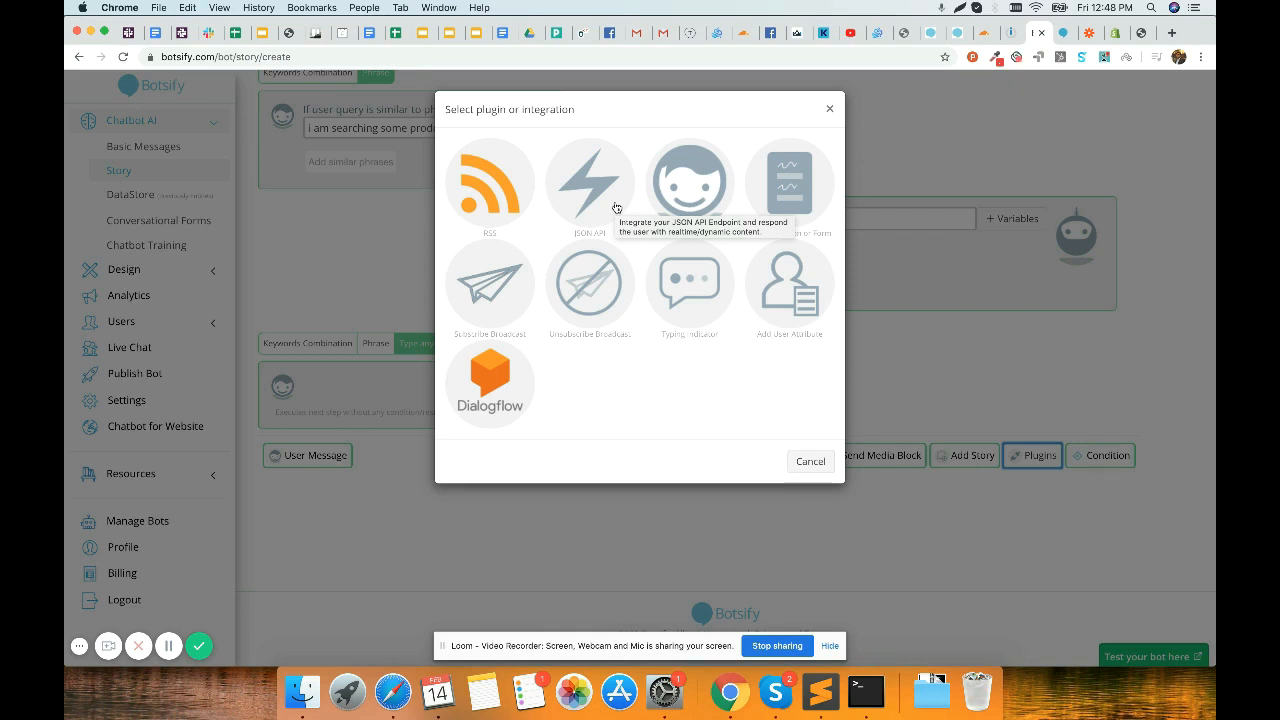
pyautogui.click(616, 207)
# Step: Switch to Integromat and add a Webhooks Custom webhook as the first module of the new scenario
pyautogui.click(1011, 38)
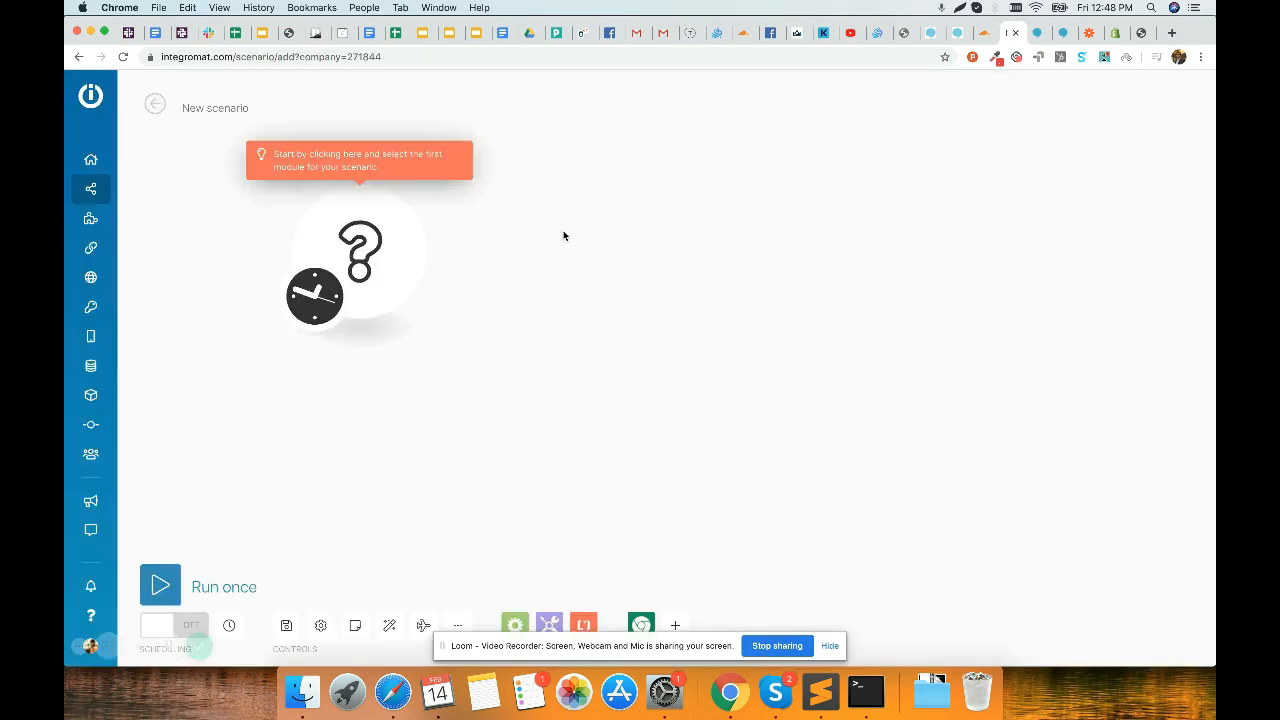
pyautogui.click(220, 108)
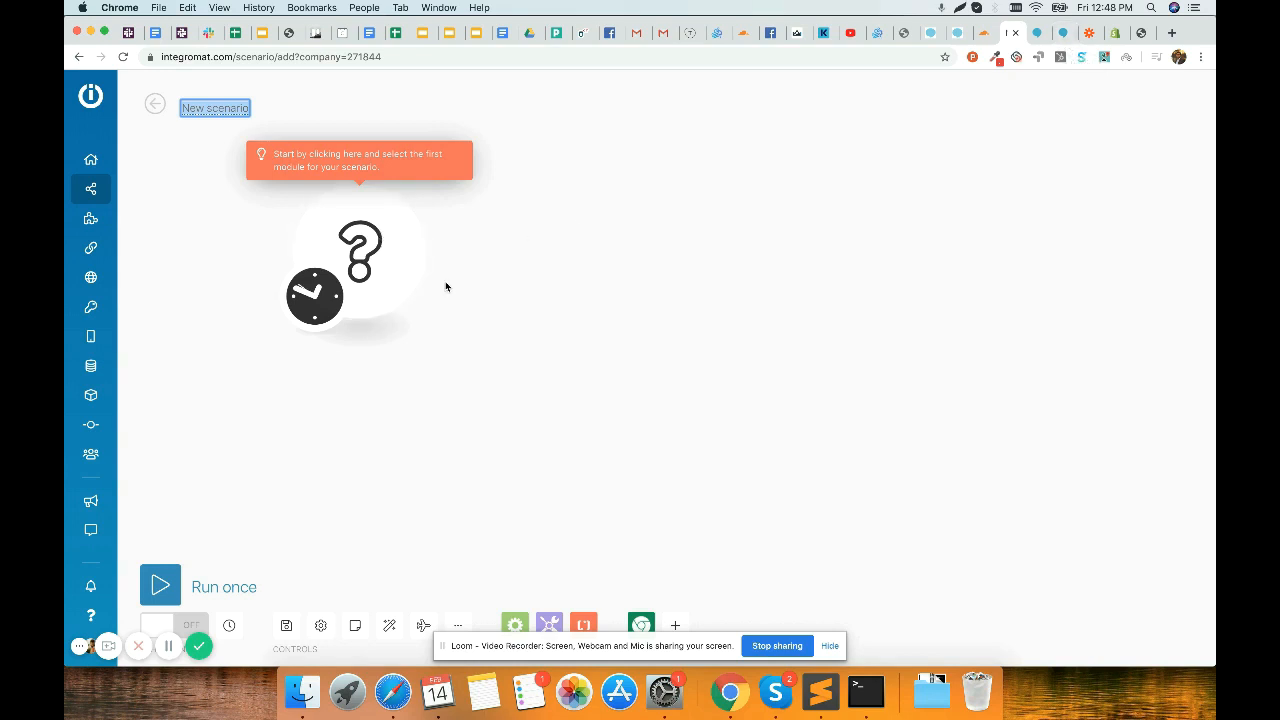
pyautogui.click(400, 243)
pyautogui.click(574, 297)
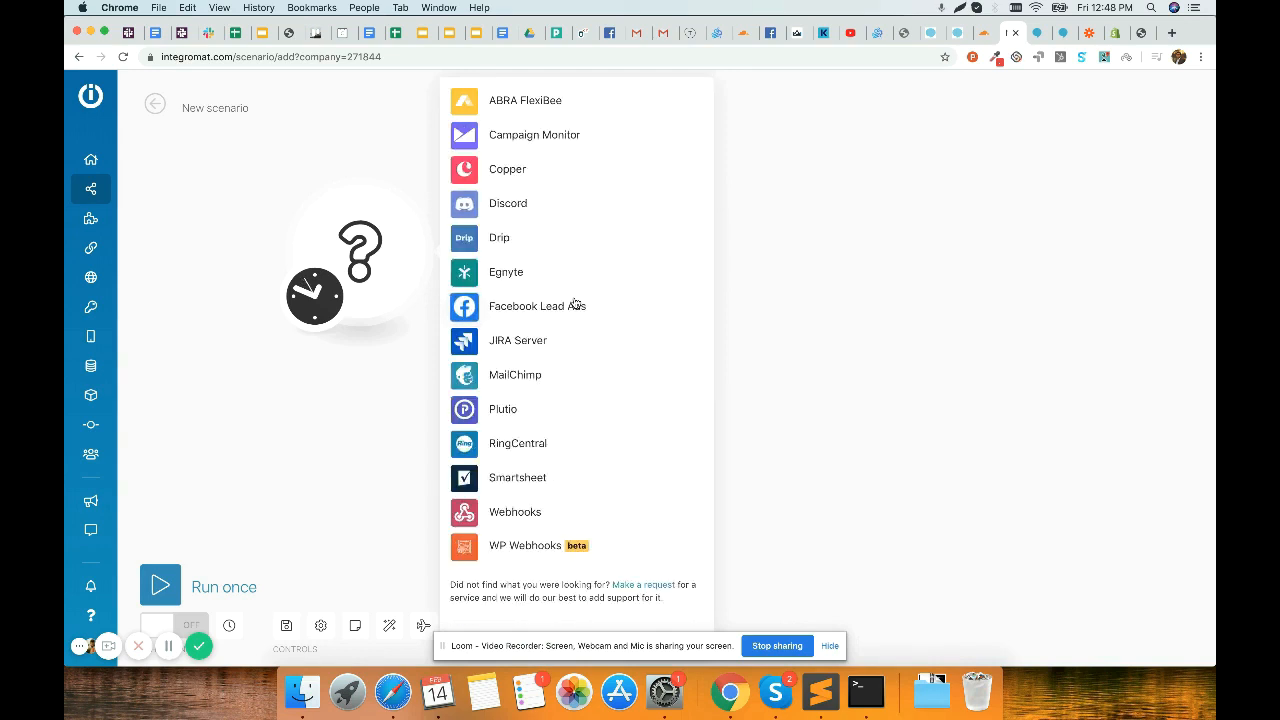
pyautogui.click(531, 512)
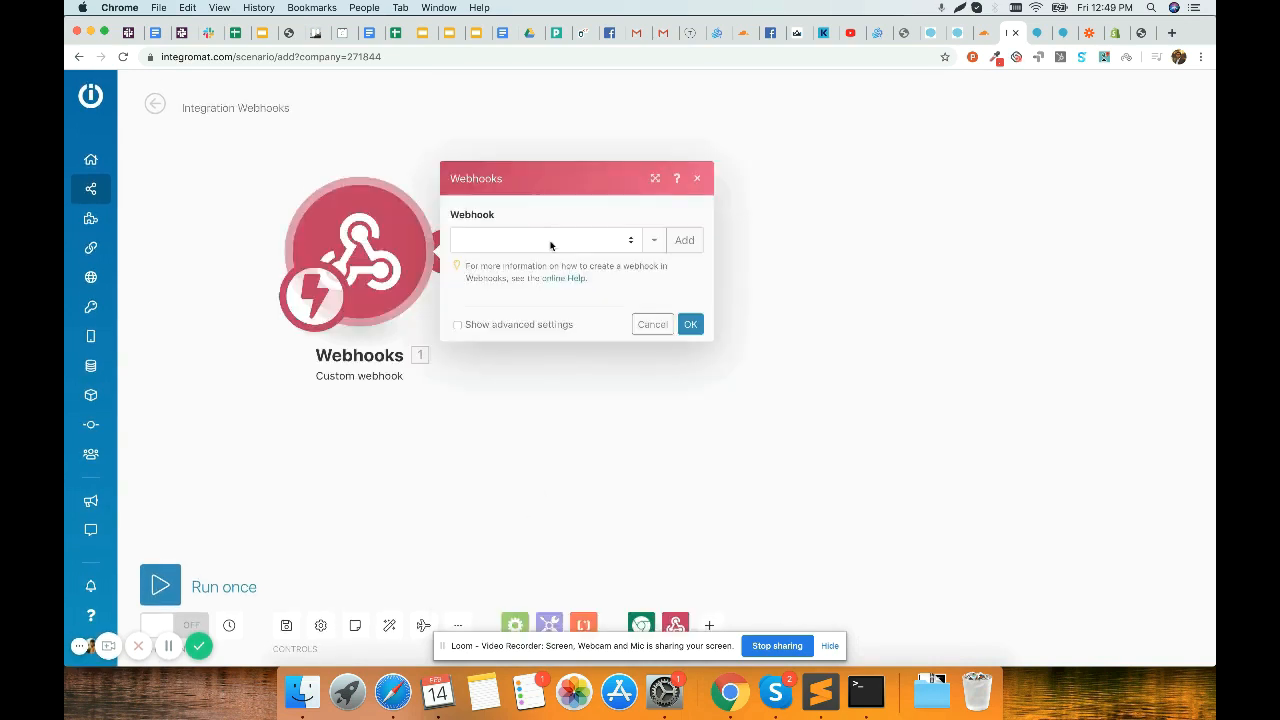
# Step: Select Stripe Test Webhook for the module and copy its address to the clipboard
pyautogui.click(558, 240)
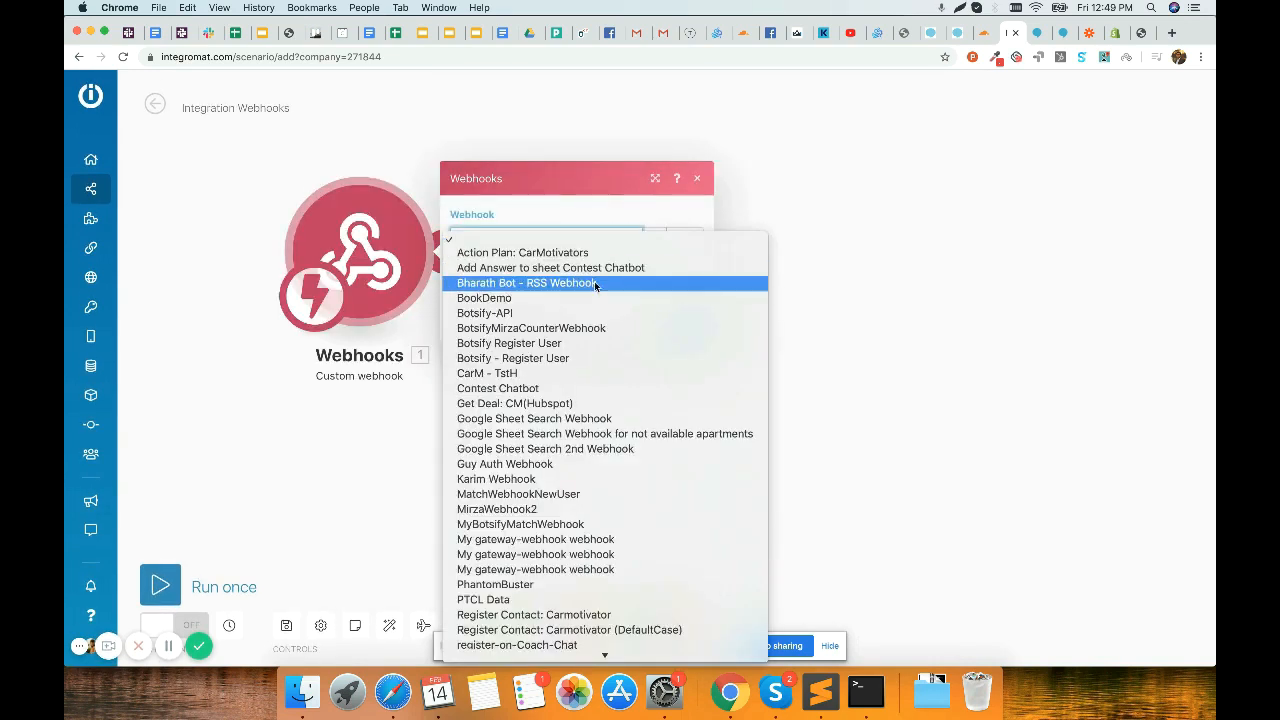
pyautogui.scroll(-3, 601, 302)
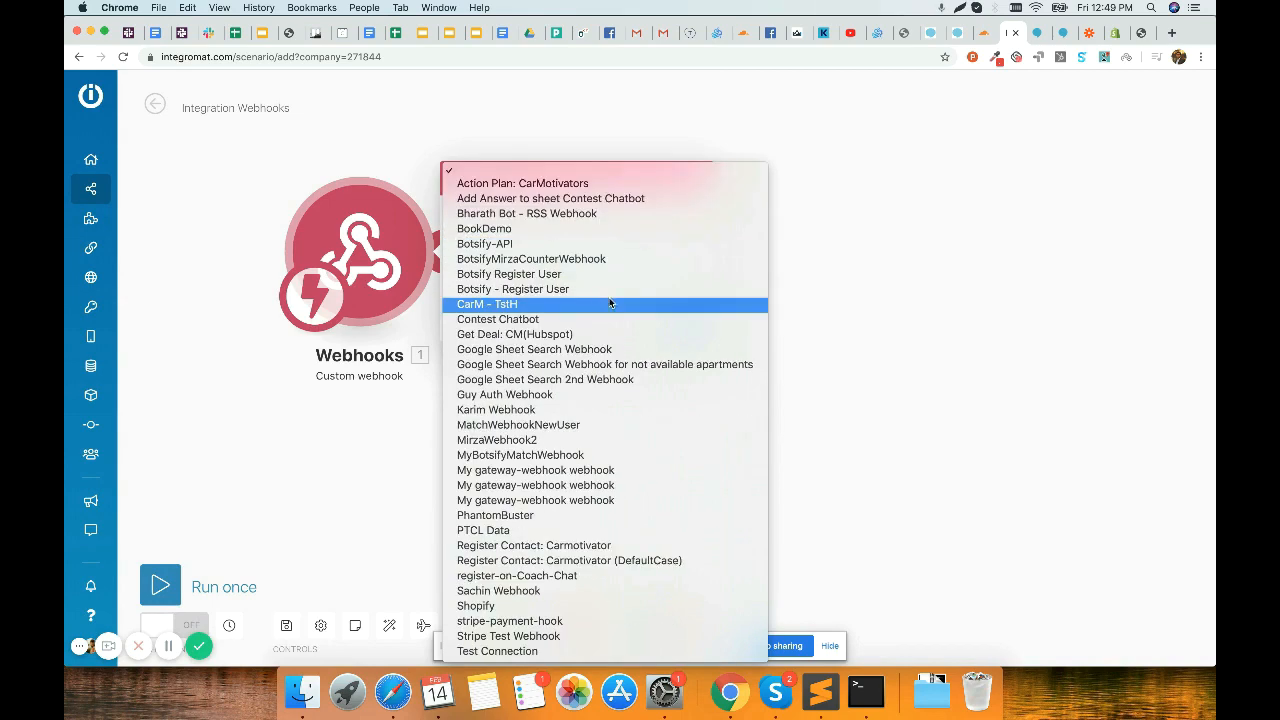
pyautogui.click(580, 636)
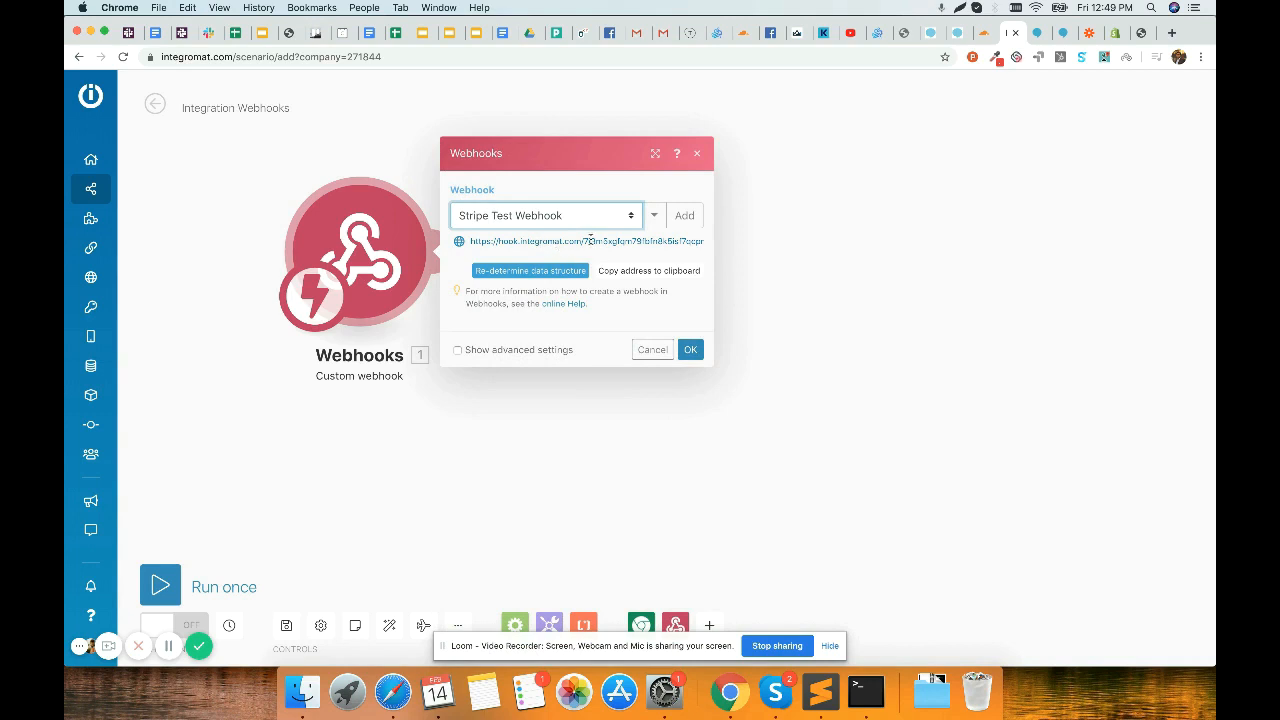
pyautogui.click(650, 271)
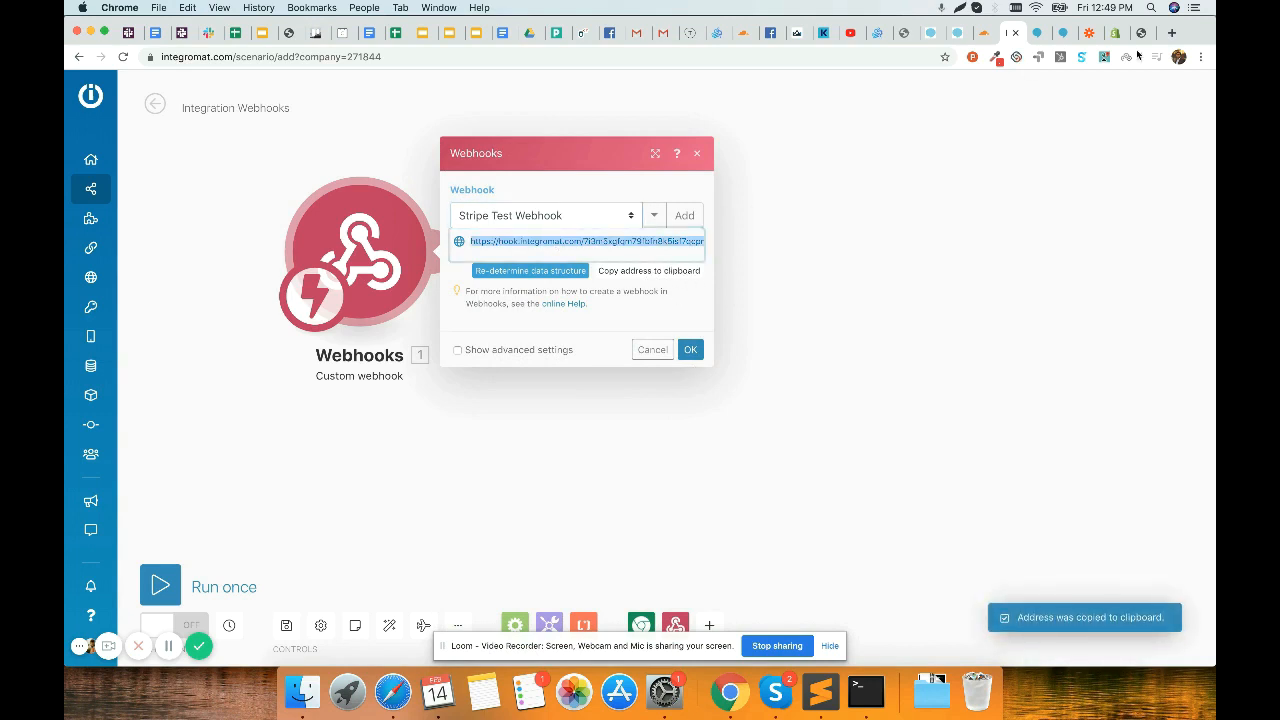
# Step: Switch to Botsify and paste the copied webhook address as the JSON plugin's API endpoint
pyautogui.click(1037, 32)
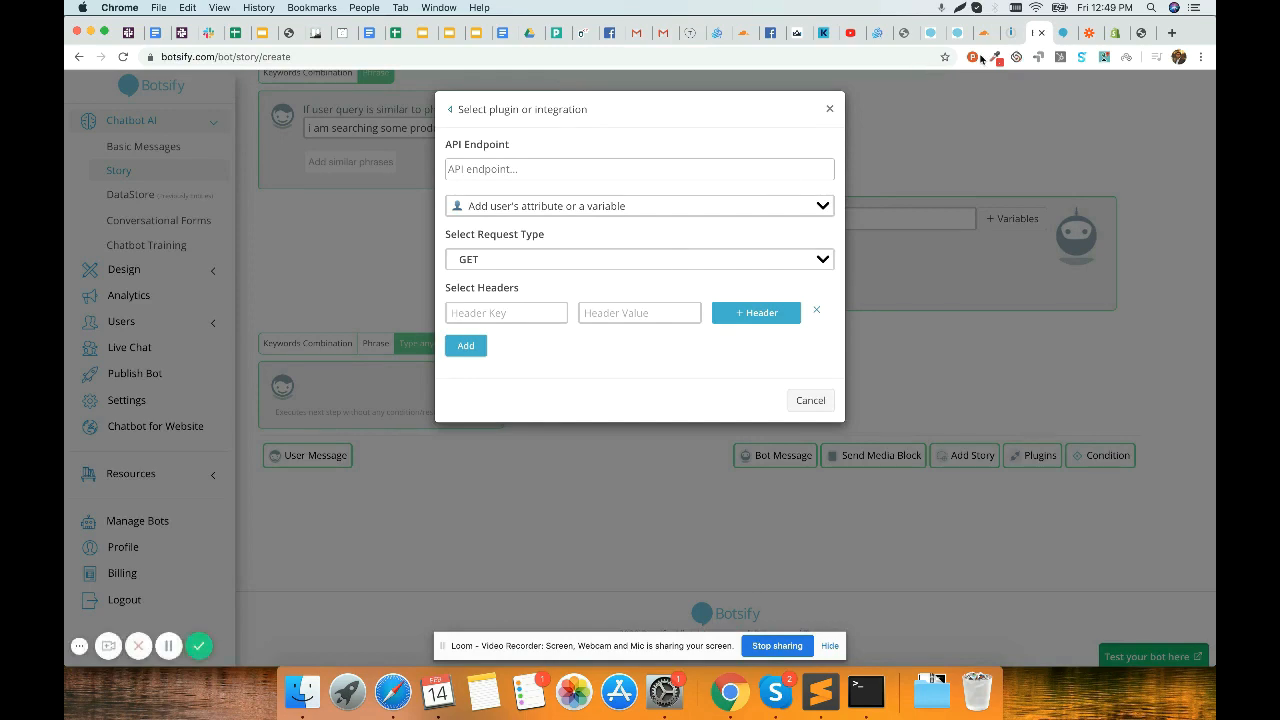
pyautogui.click(1013, 32)
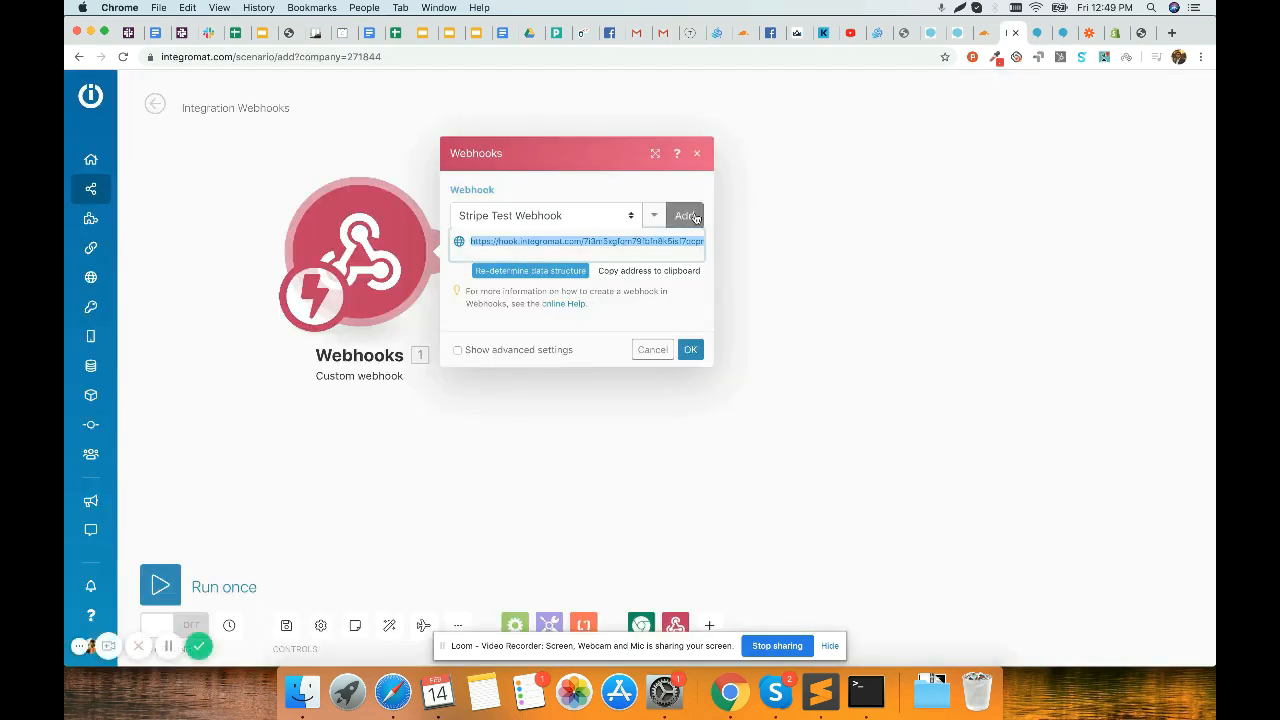
pyautogui.click(1037, 32)
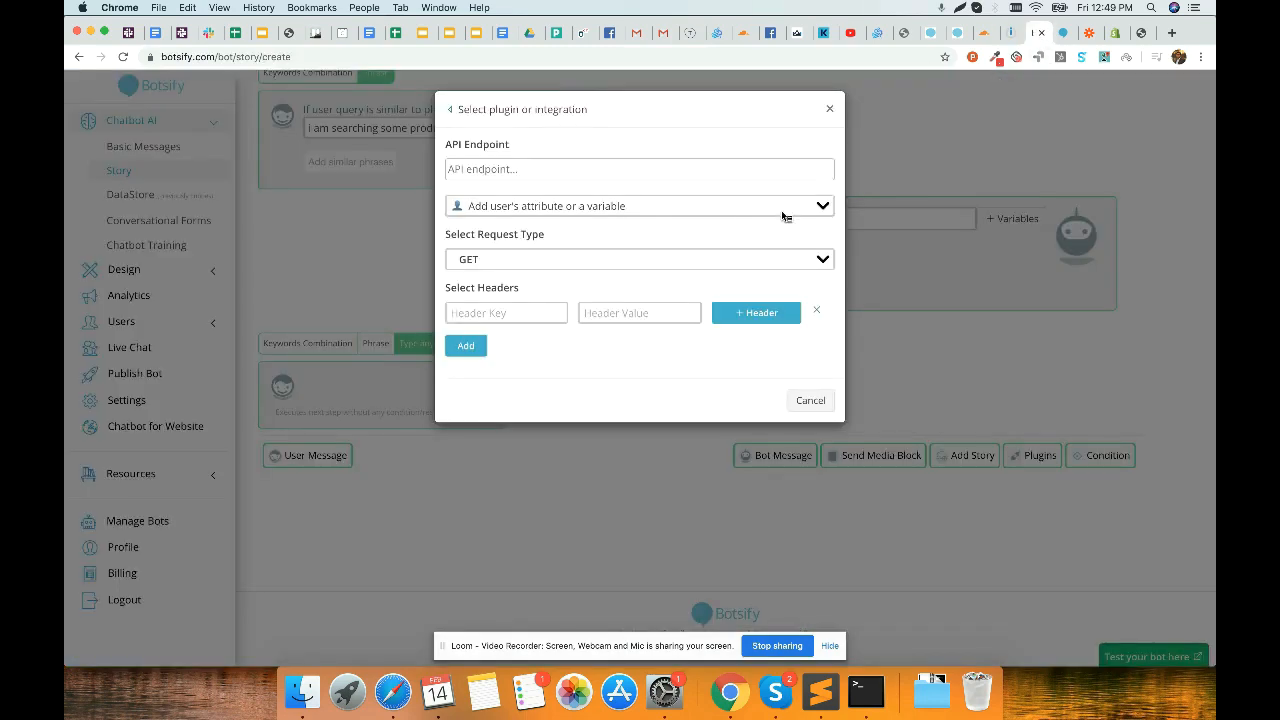
pyautogui.click(612, 172)
pyautogui.press('super+v')
# Step: Add the JSON plugin to the story with the request type set to POST, and save the story
pyautogui.click(572, 259)
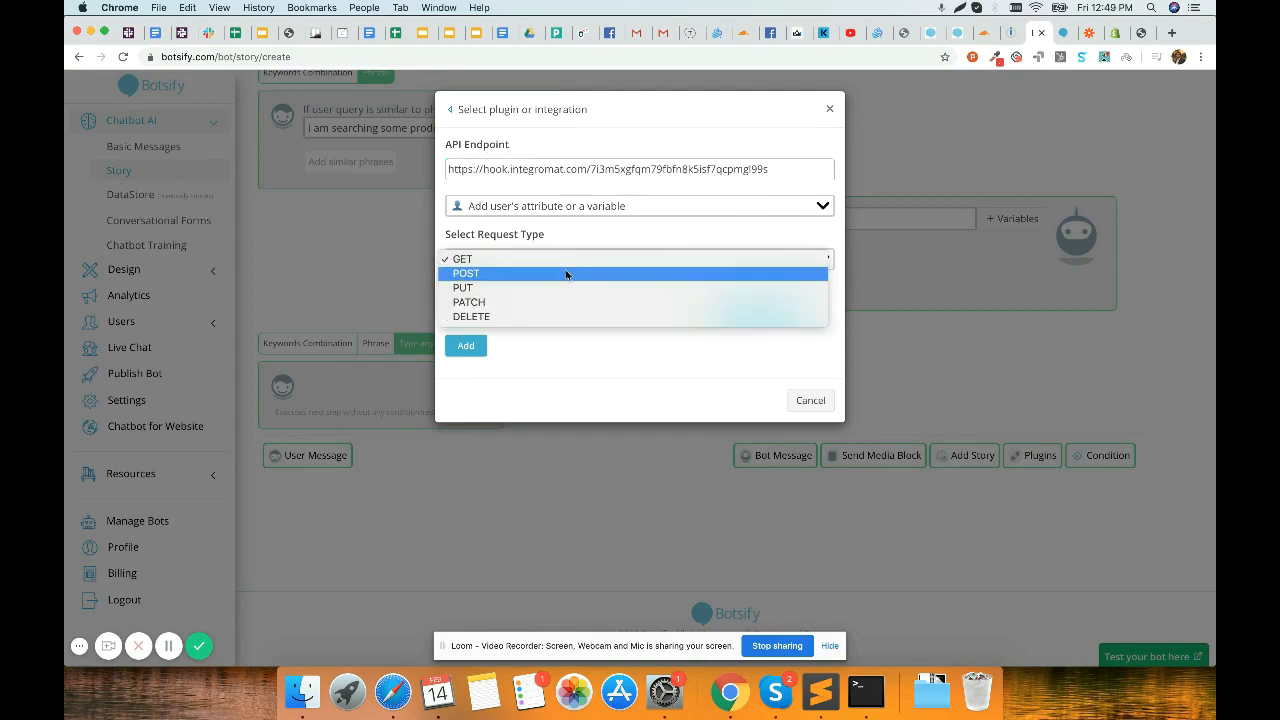
pyautogui.click(566, 274)
pyautogui.click(466, 347)
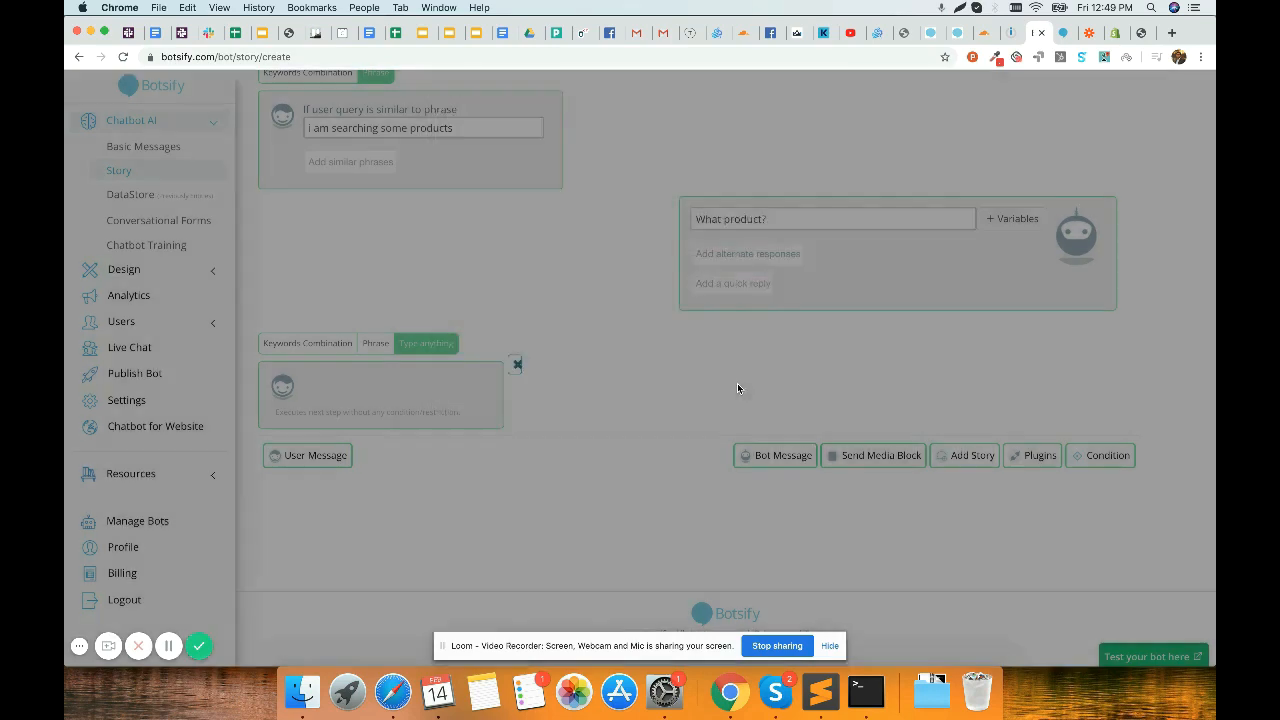
pyautogui.scroll(3, 802, 415)
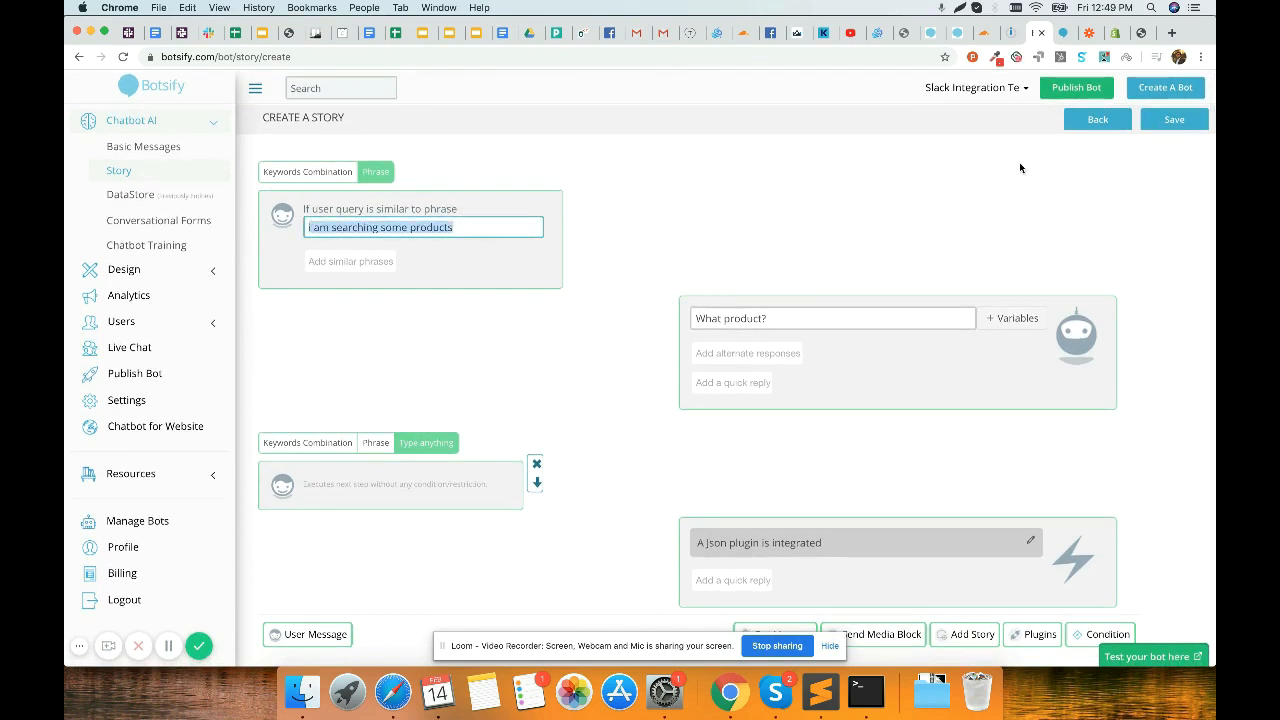
pyautogui.click(1152, 122)
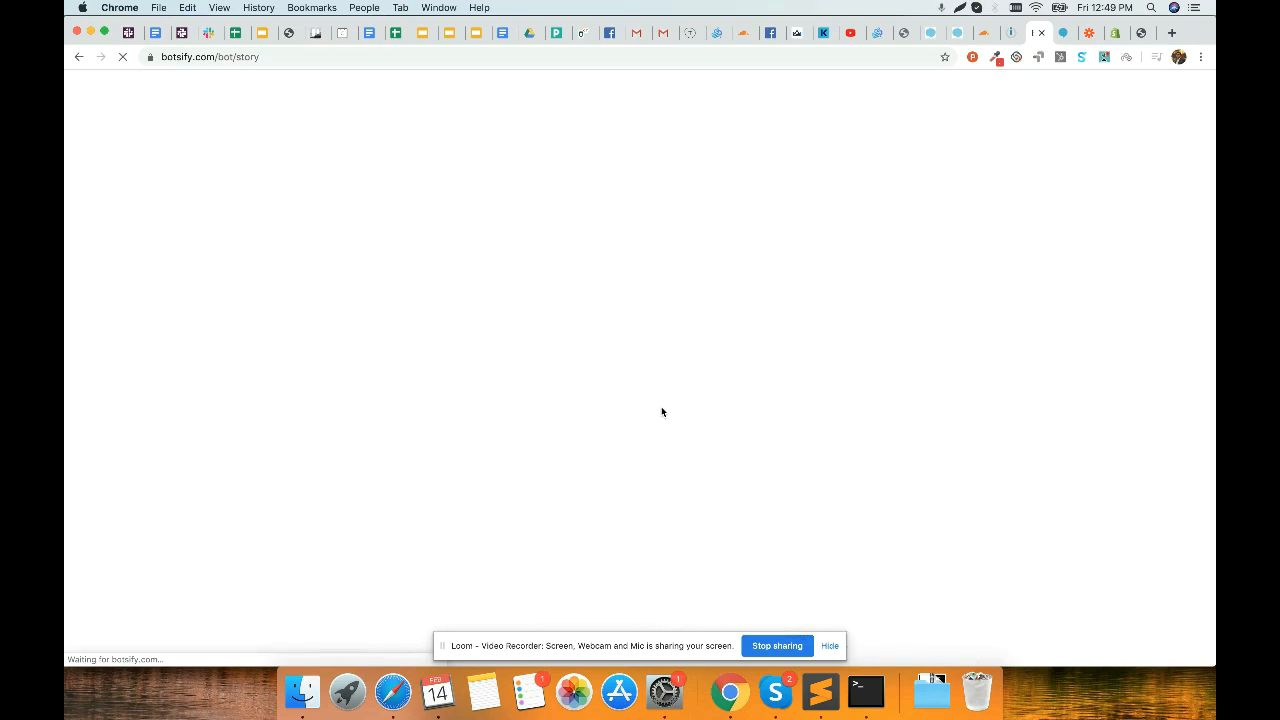
# Step: Switch to Integromat, accept the webhook module's settings and run the scenario once
pyautogui.click(1012, 34)
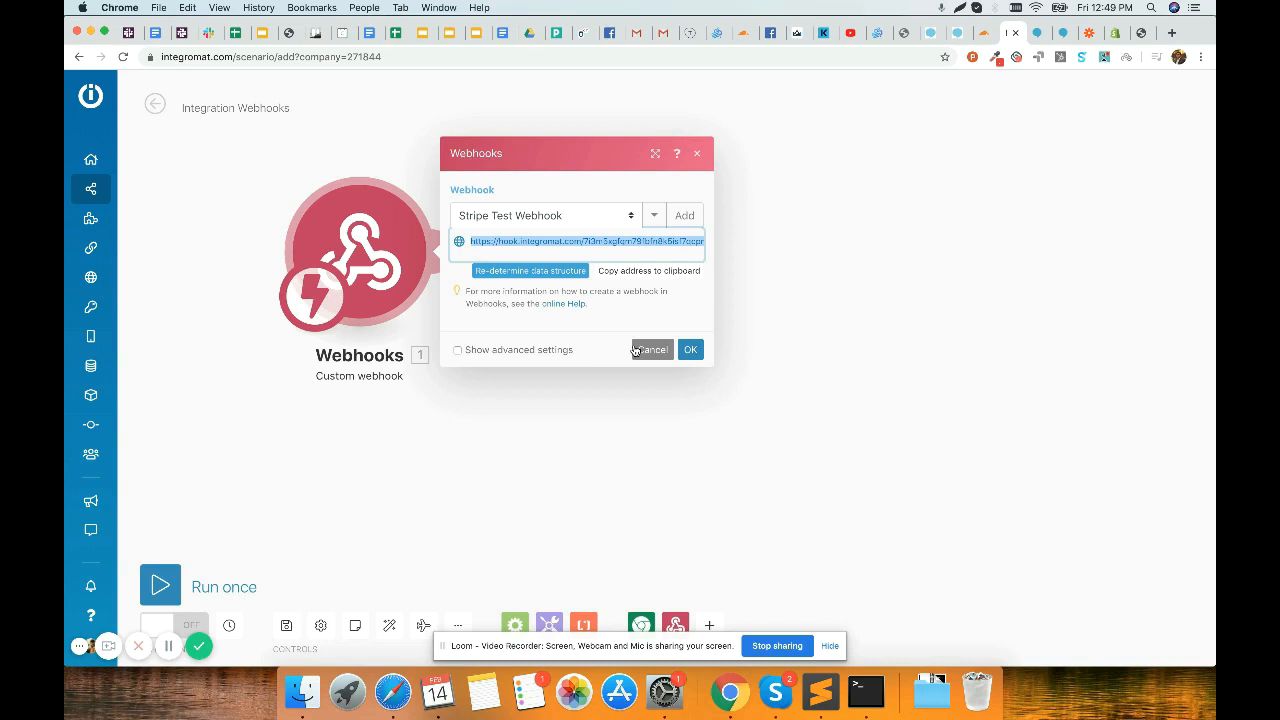
pyautogui.click(686, 350)
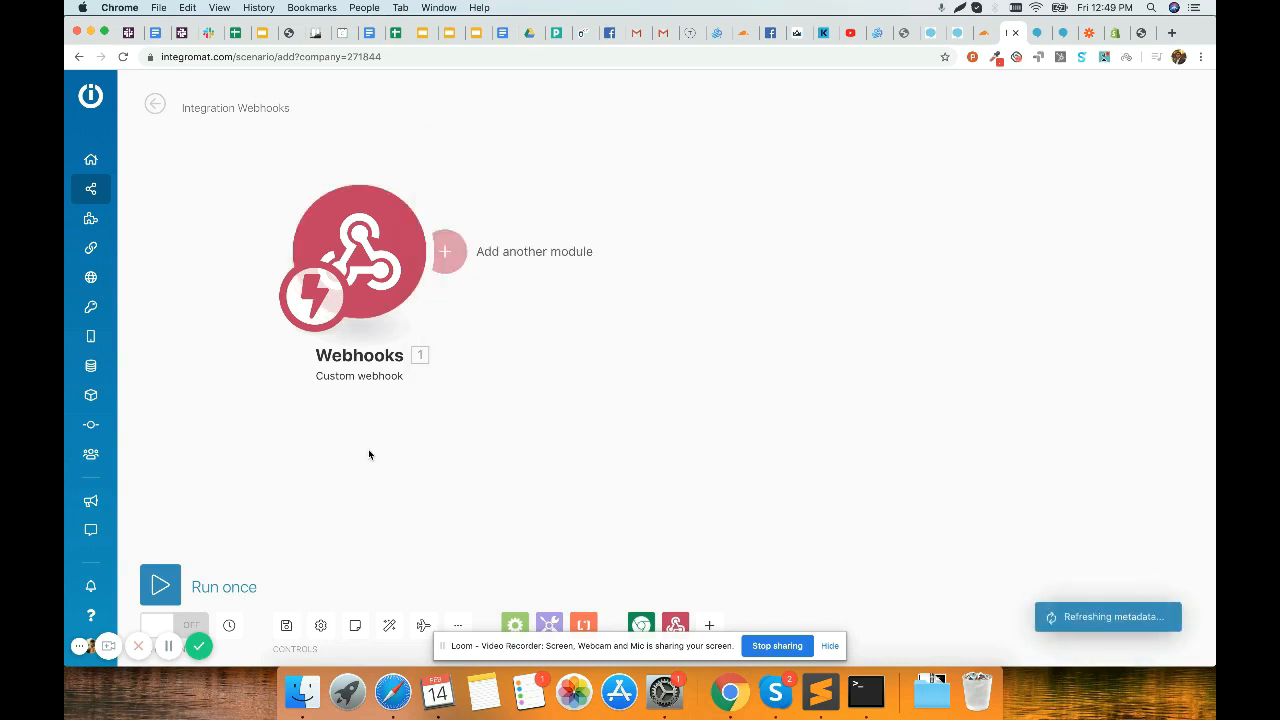
pyautogui.click(160, 586)
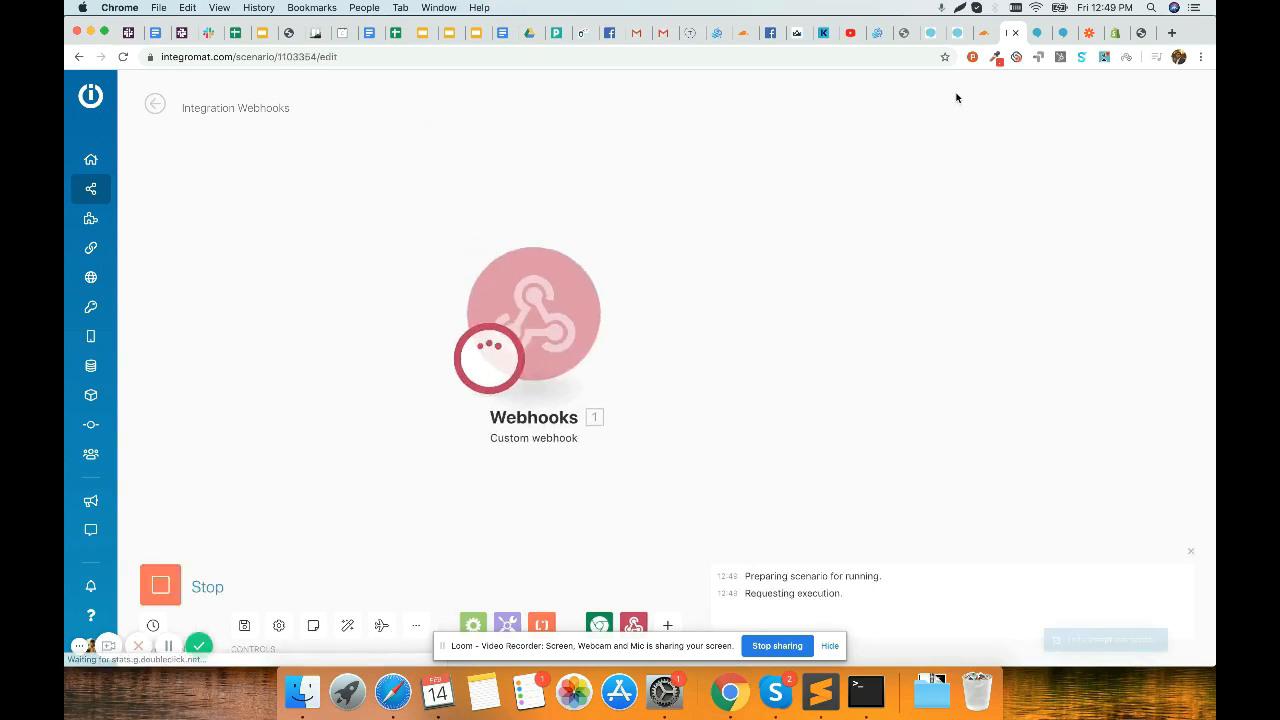
# Step: Switch to the Botsify test bot and send the messages "i am searching some products" and "bedside table"
pyautogui.click(1037, 34)
pyautogui.click(1063, 34)
pyautogui.click(1045, 586)
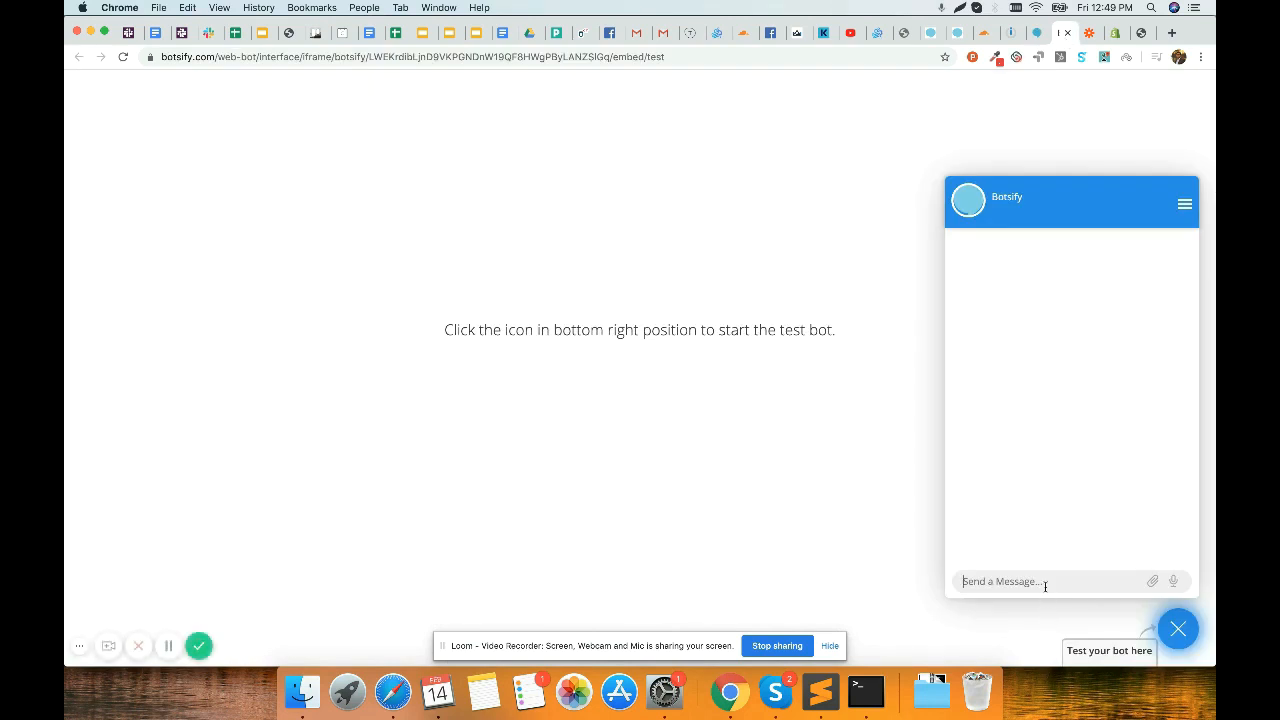
pyautogui.press('super+v')
pyautogui.press('Return')
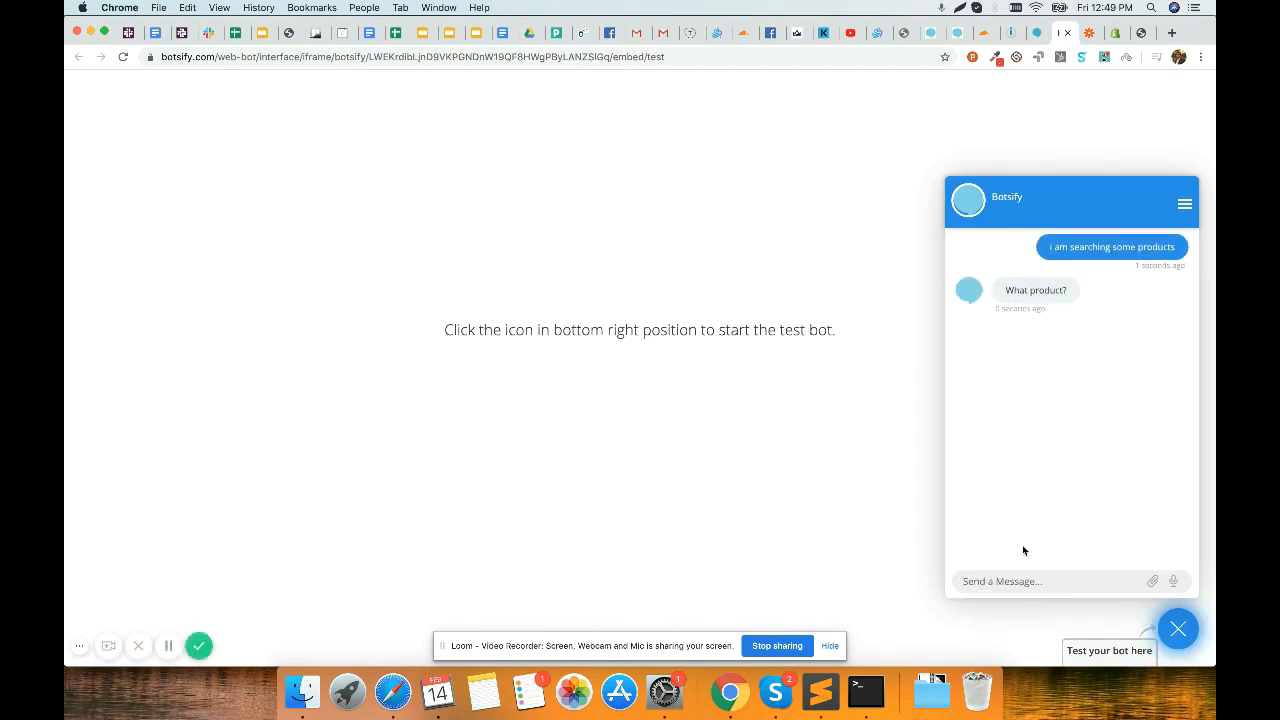
pyautogui.write('bed ')
pyautogui.write('ide table')
pyautogui.press('Return')
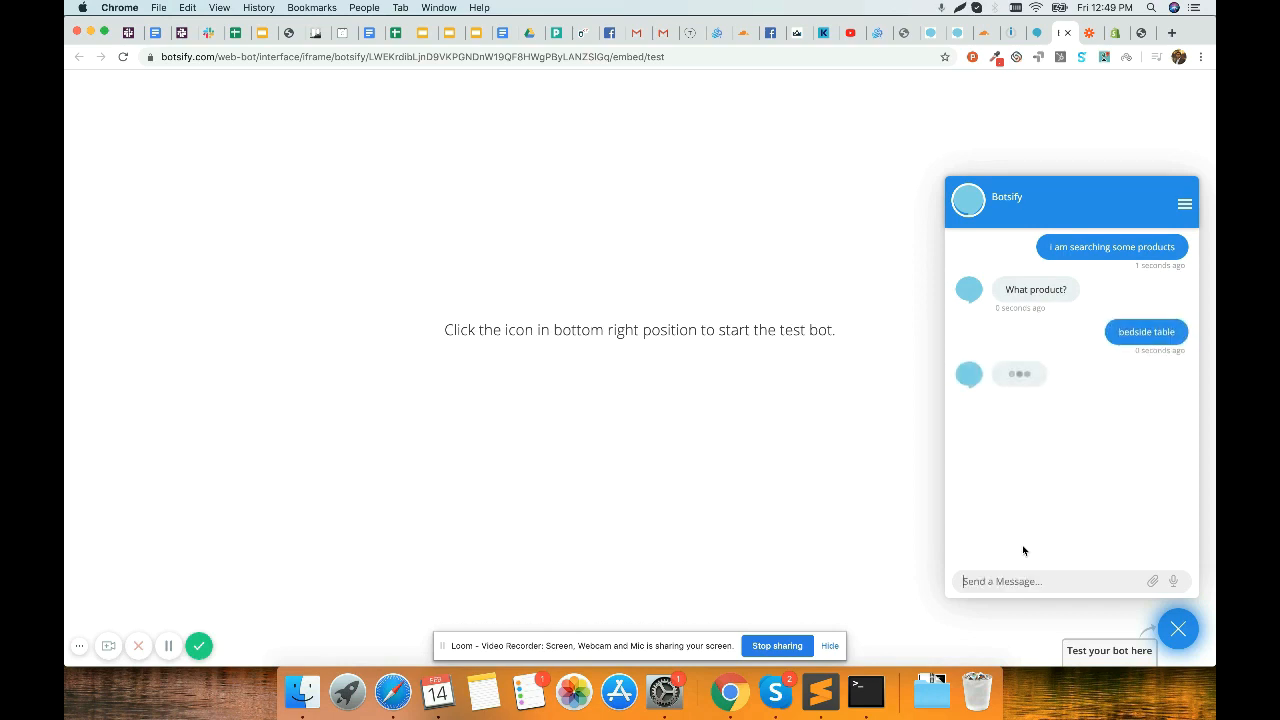
# Step: Switch to Integromat and examine the data bundle received by the webhook module, especially the last_user_msg value
pyautogui.click(1012, 32)
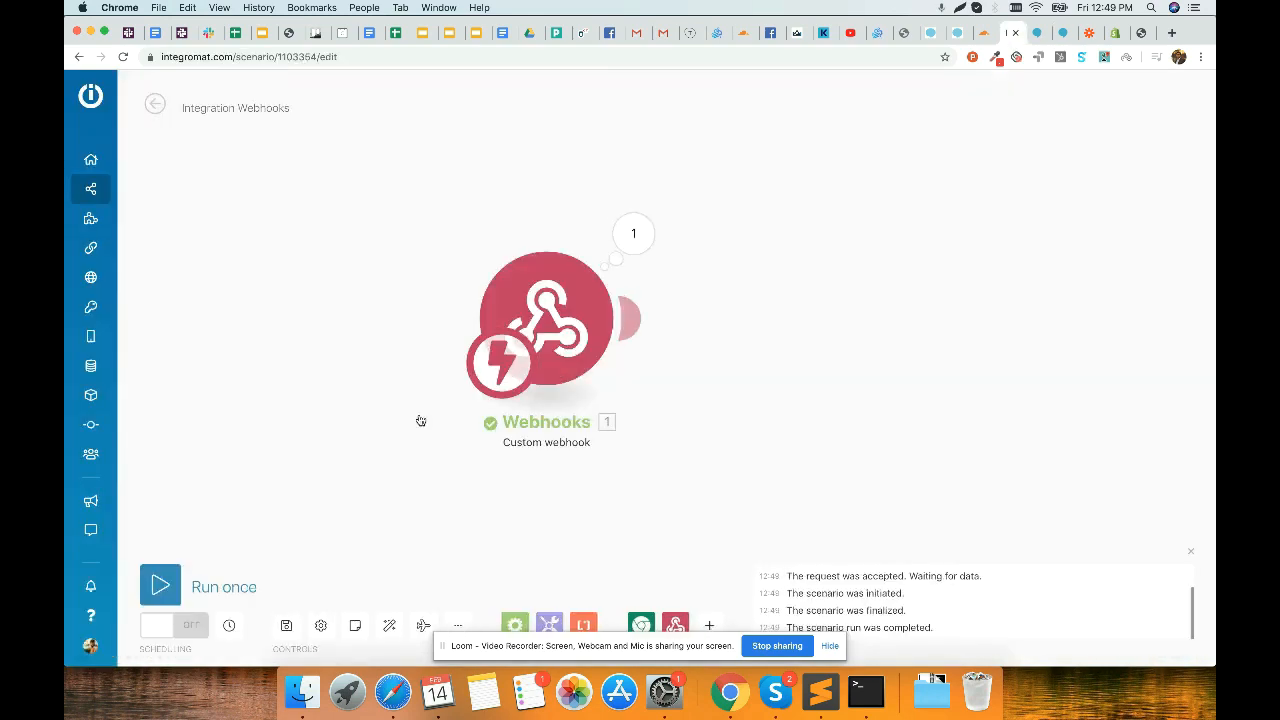
pyautogui.click(633, 233)
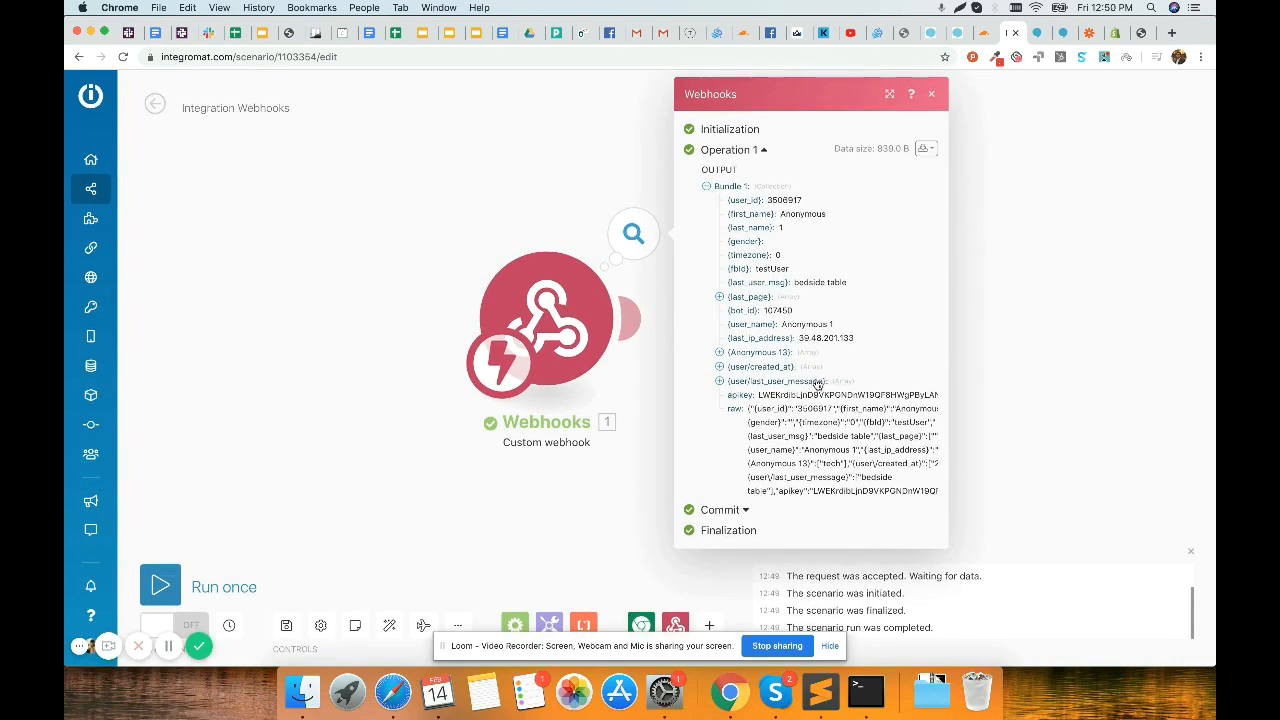
pyautogui.moveTo(796, 282); pyautogui.dragTo(872, 282)
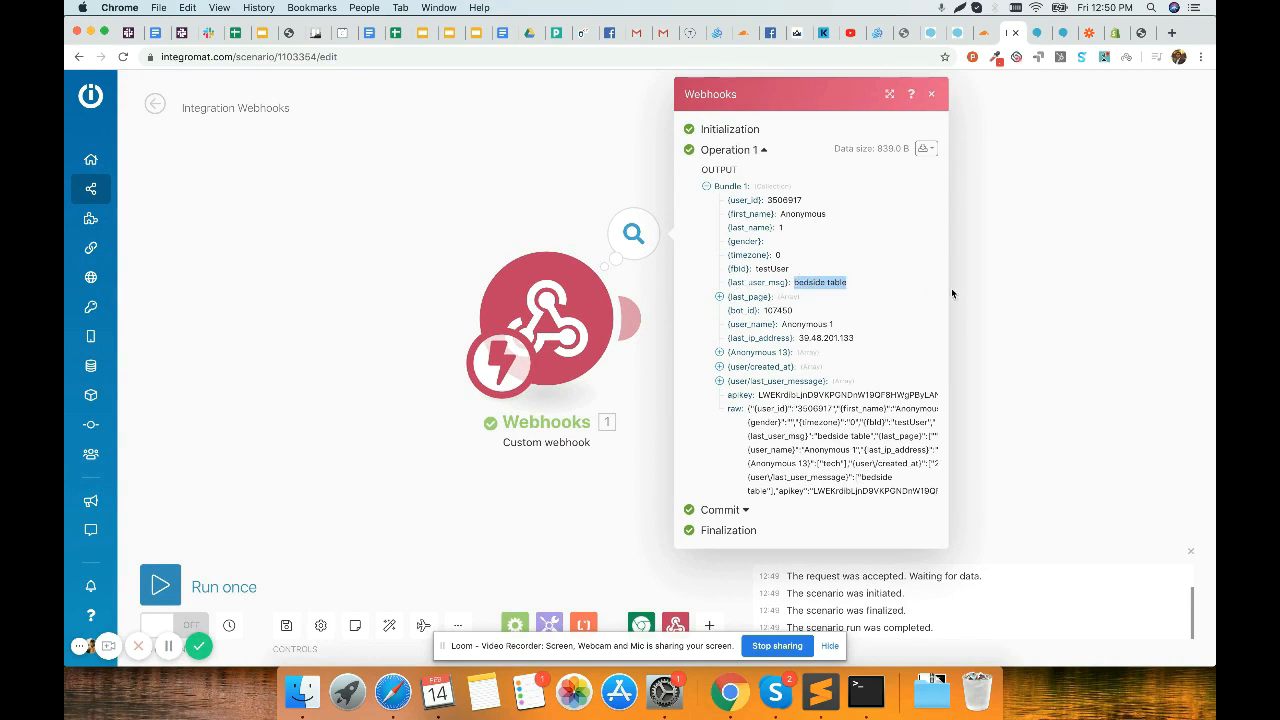
pyautogui.click(1021, 291)
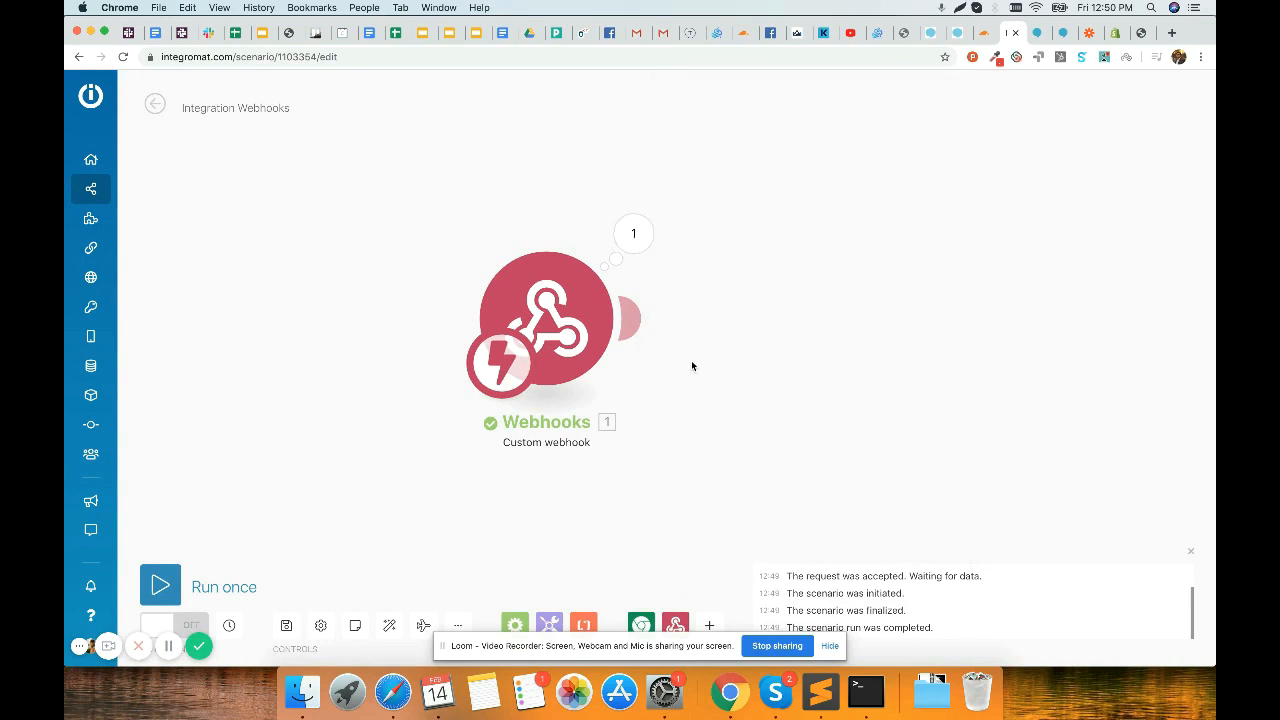
# Step: Add a Shopify Search for Products module after the custom webhook
pyautogui.click(628, 318)
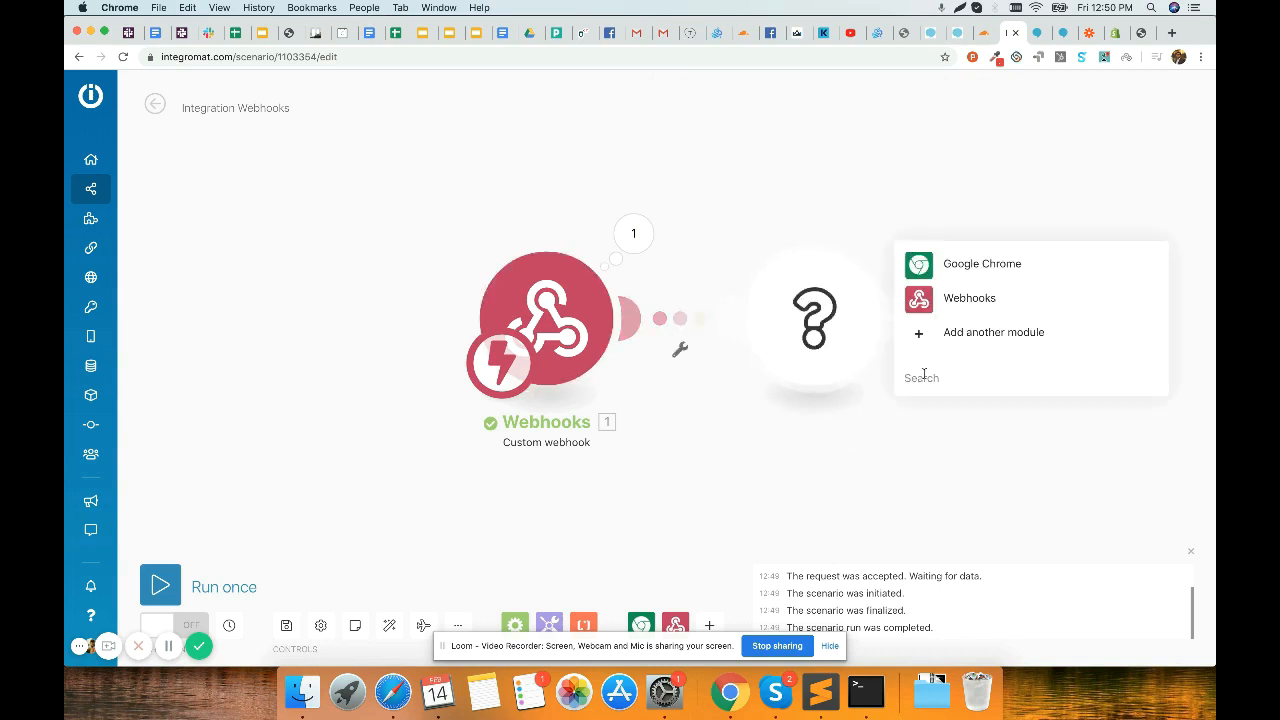
pyautogui.click(923, 375)
pyautogui.write('Shopi')
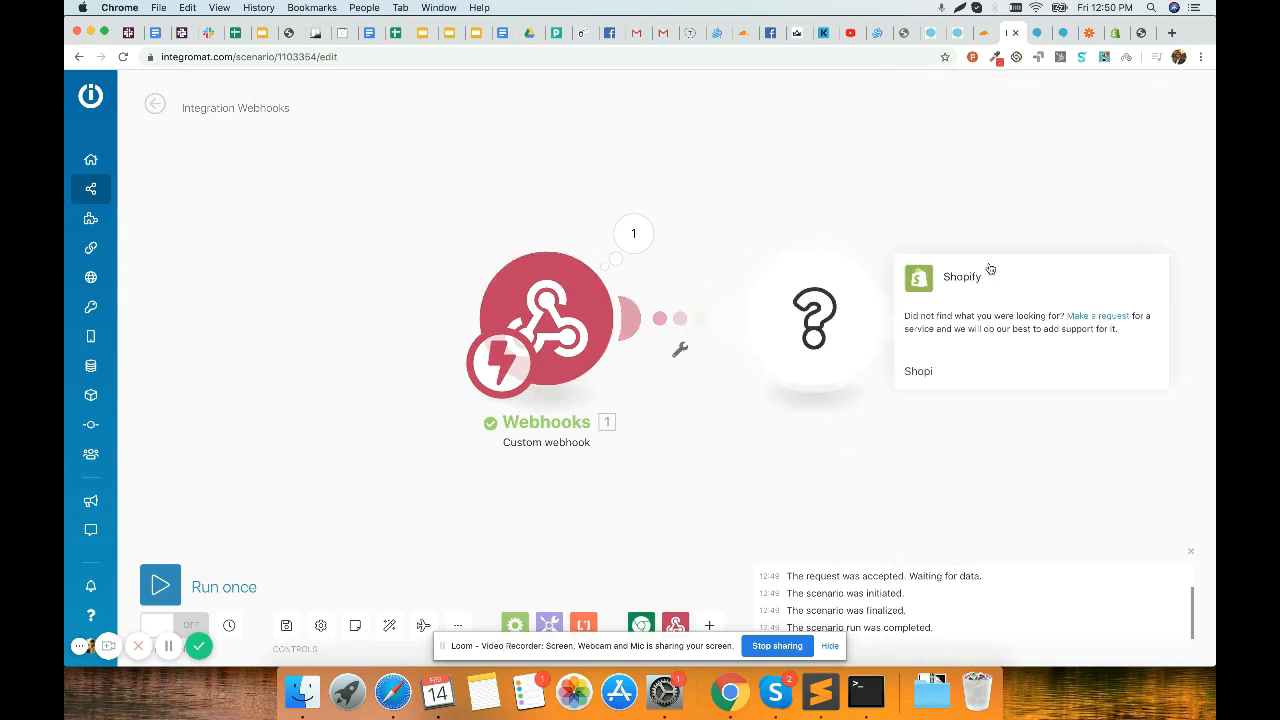
pyautogui.click(971, 278)
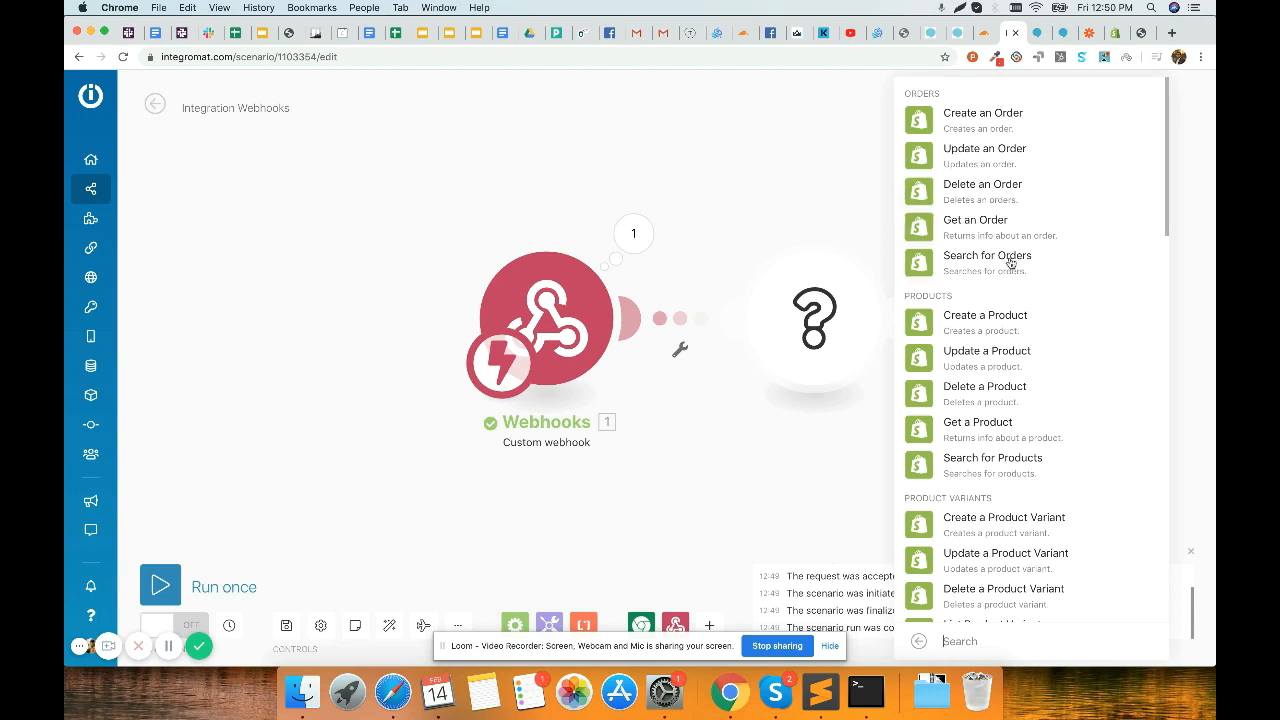
pyautogui.scroll(-2, 1018, 300)
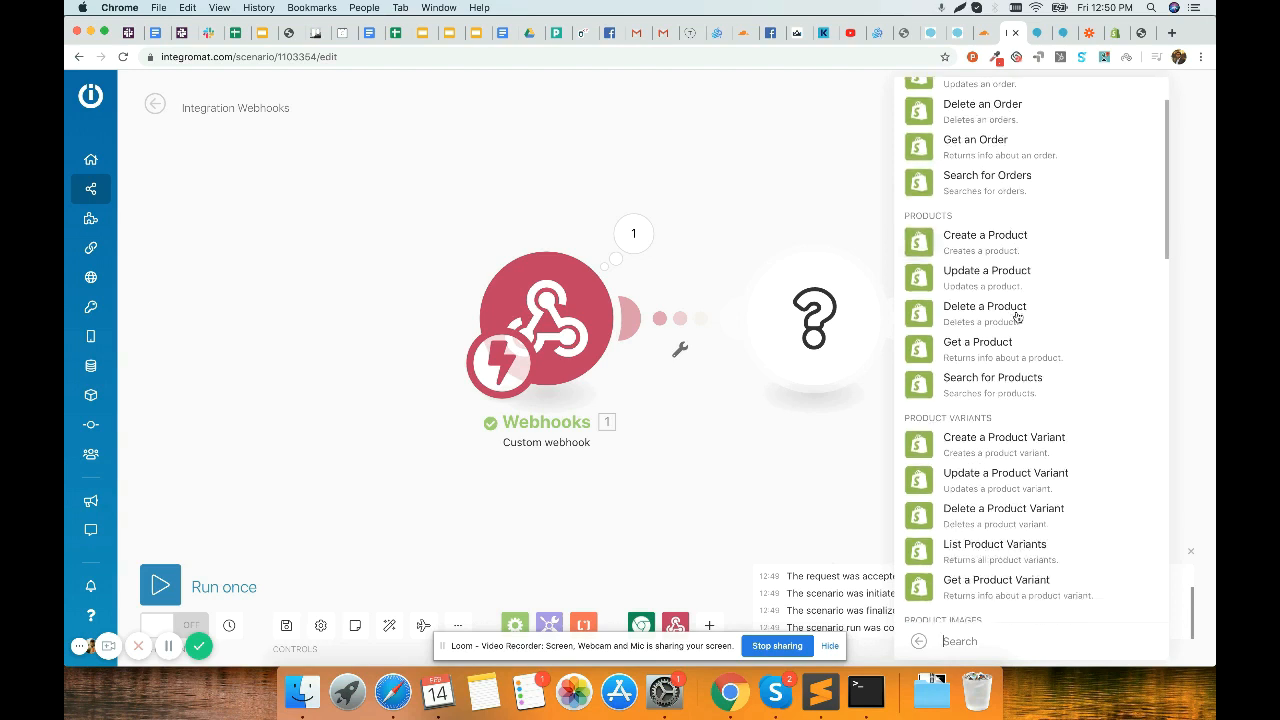
pyautogui.click(1004, 386)
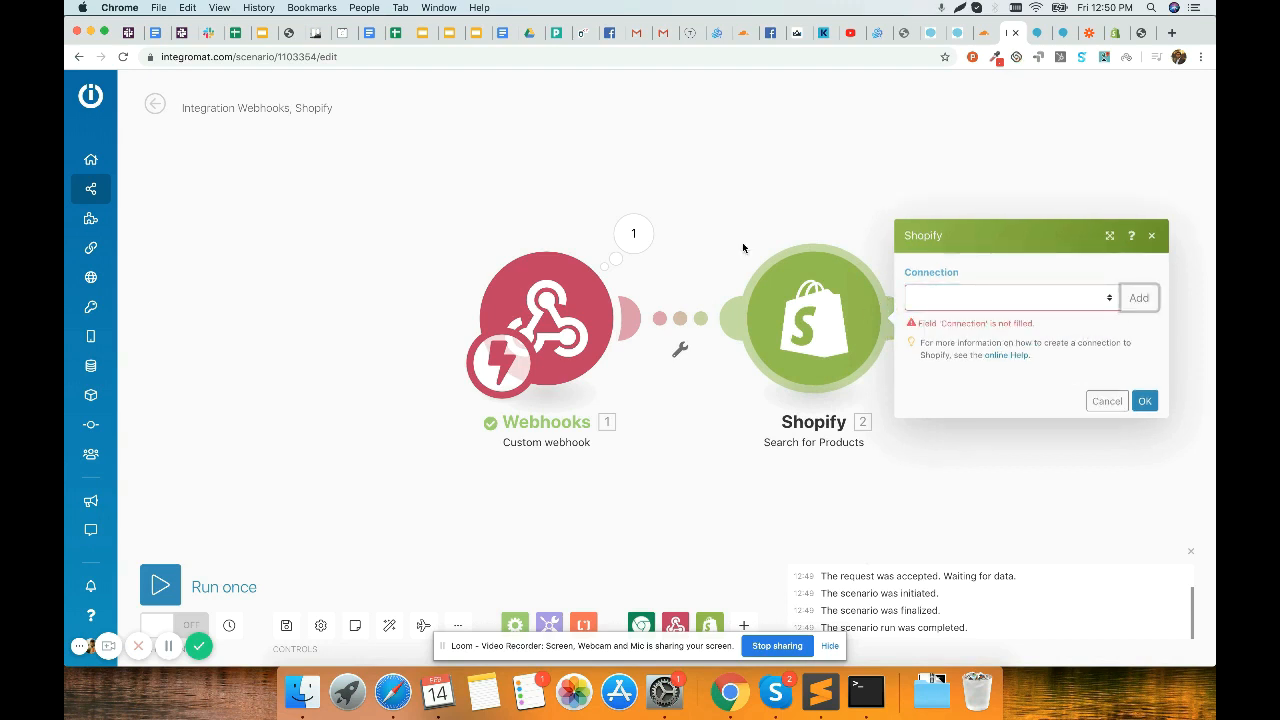
# Step: Start a new connection for the Shopify module and copy the subdomain botsify-test1 from the Shopify admin address
pyautogui.click(1139, 297)
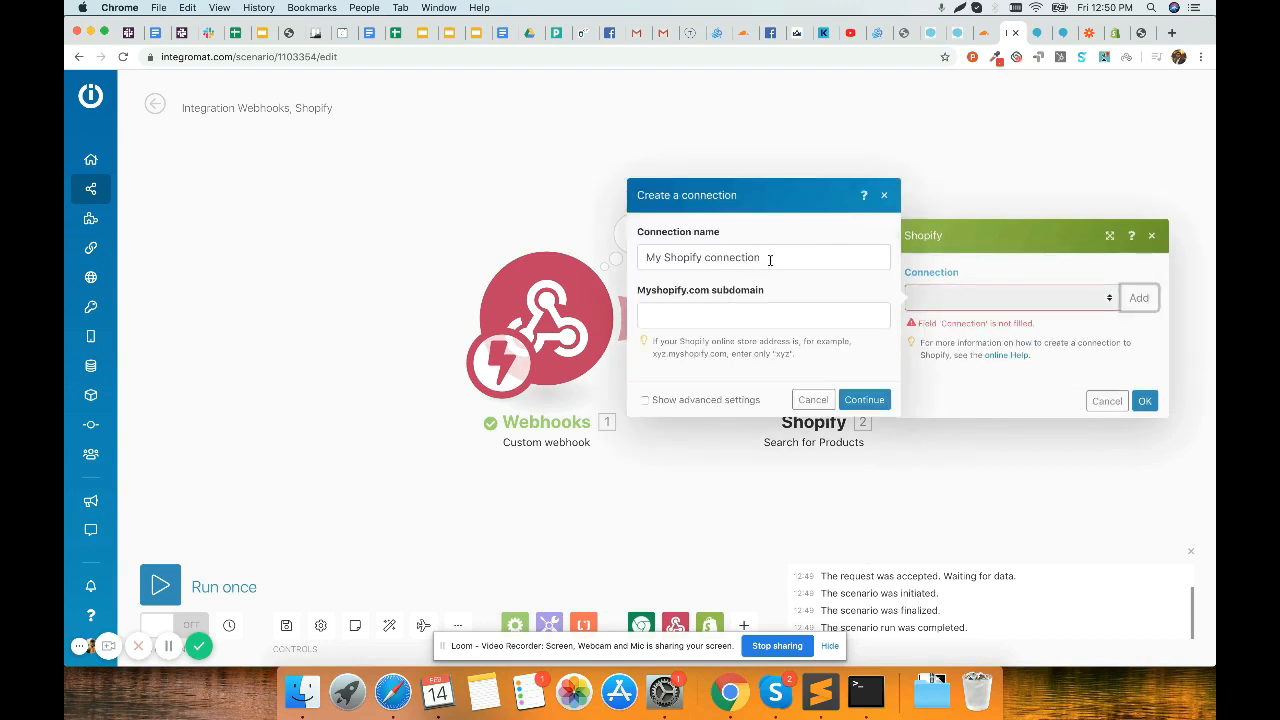
pyautogui.click(770, 326)
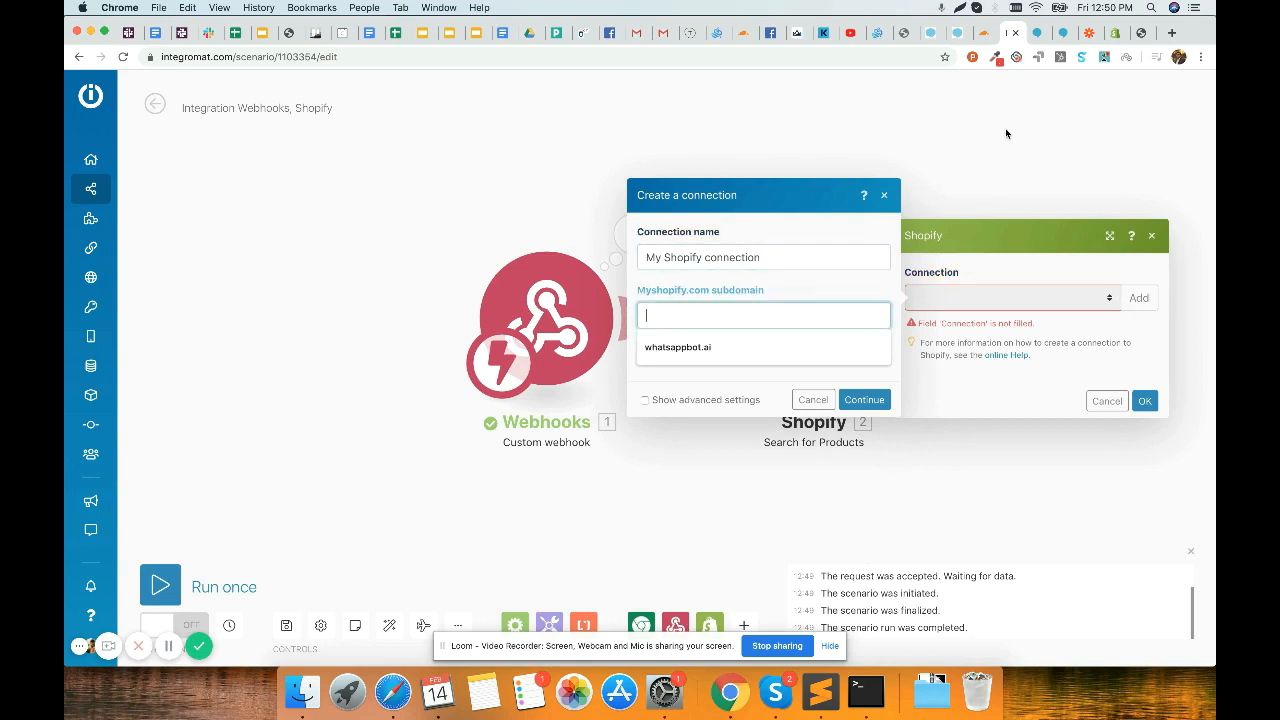
pyautogui.click(1115, 32)
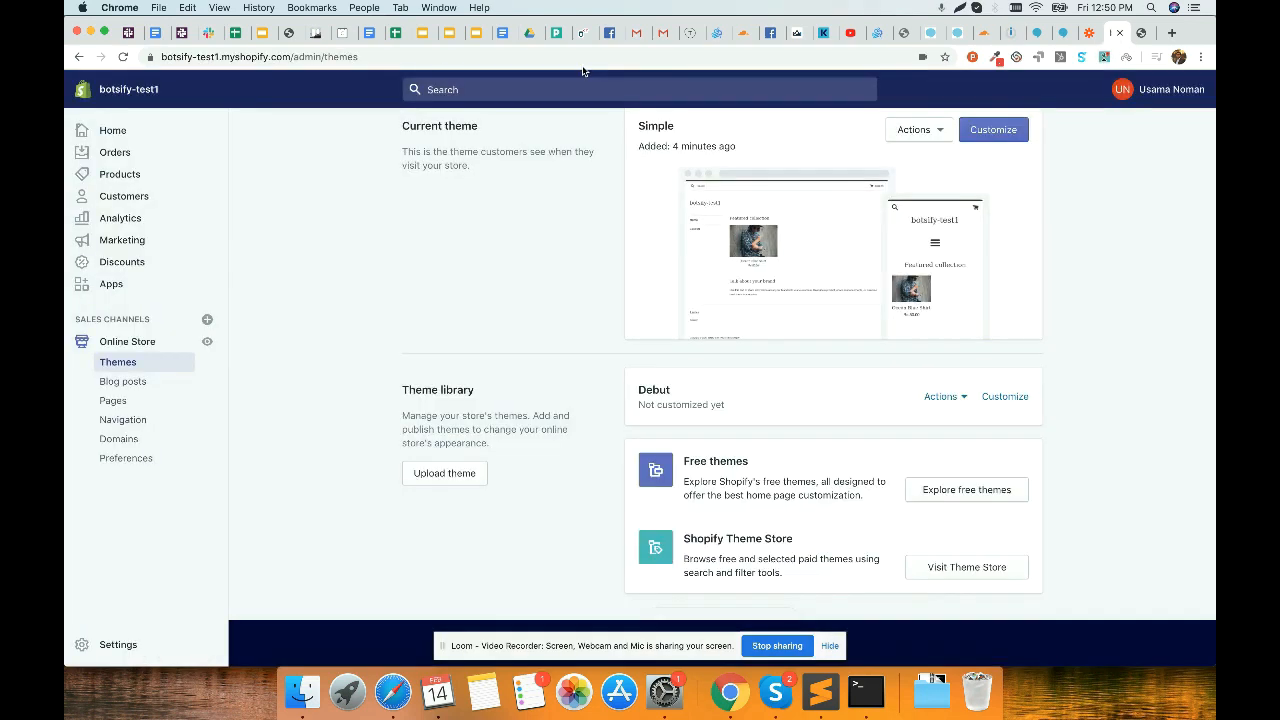
pyautogui.click(227, 56)
pyautogui.moveTo(252, 56); pyautogui.dragTo(194, 56)
pyautogui.press('super+c')
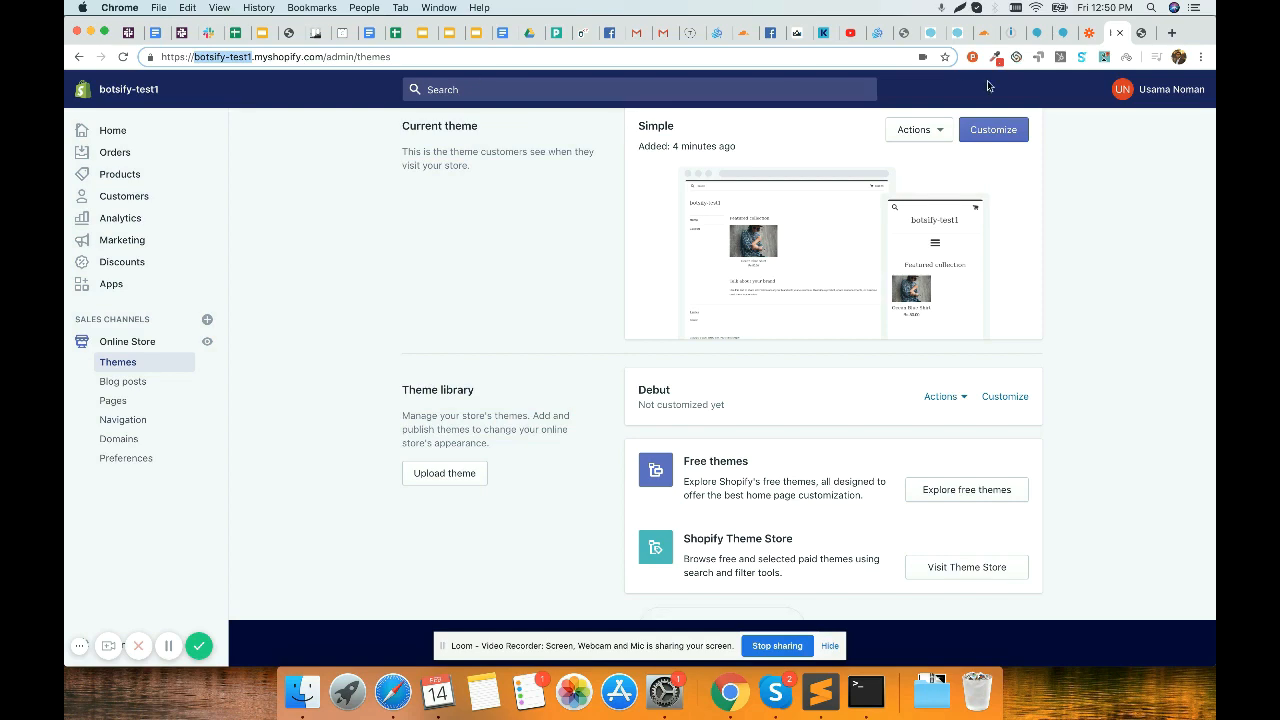
# Step: Back in Integromat, create the connection with subdomain botsify-test1 and authorize it by installing the unlisted Integromat app
pyautogui.click(1010, 32)
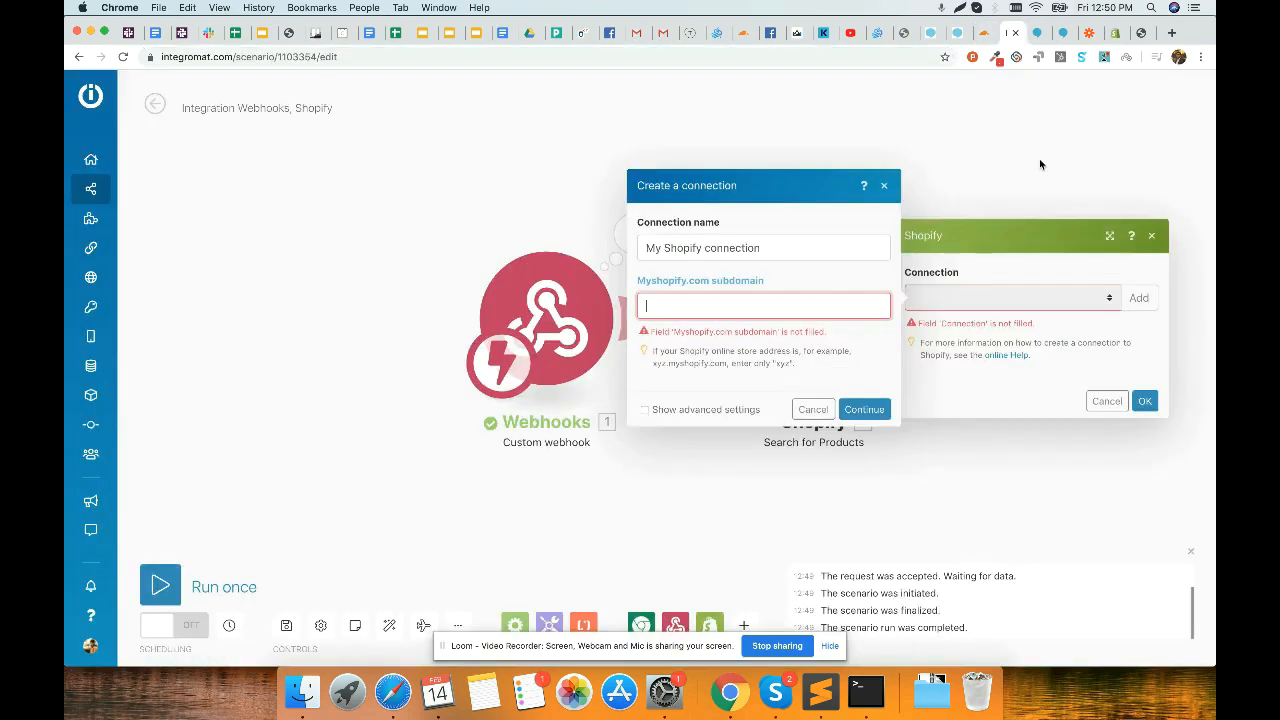
pyautogui.press('super+v')
pyautogui.click(864, 408)
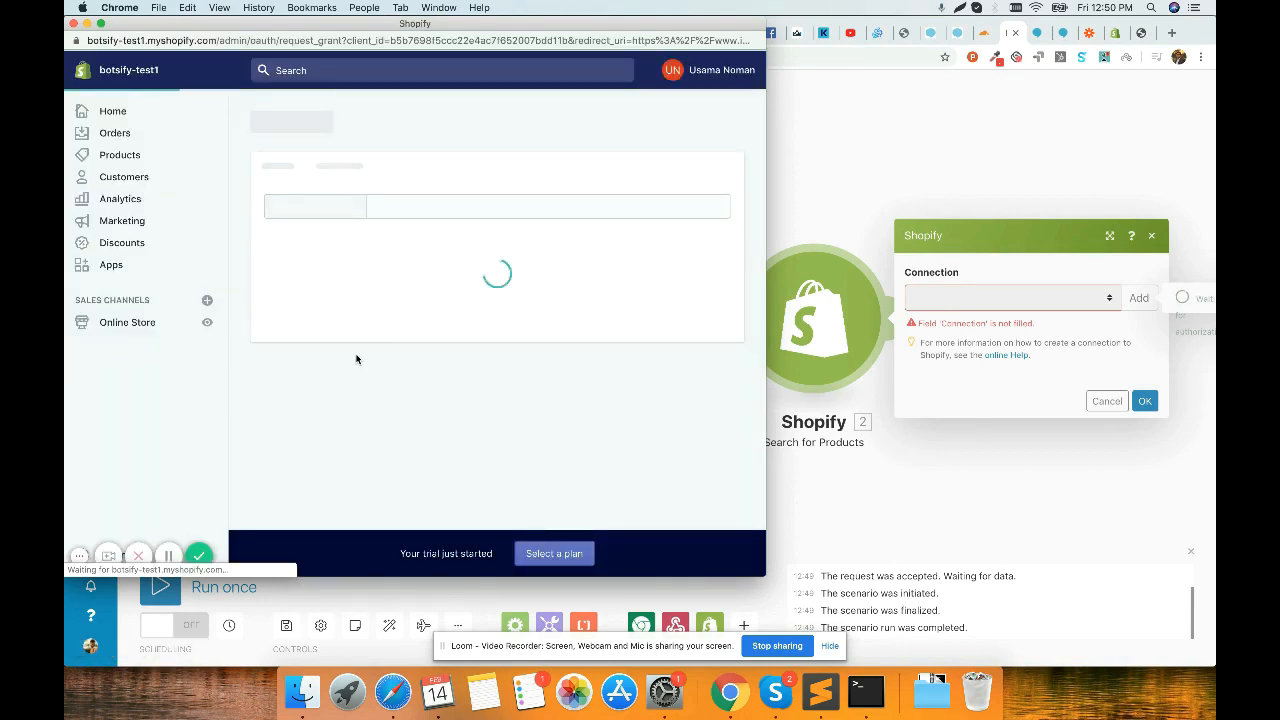
pyautogui.scroll(-1, 519, 316)
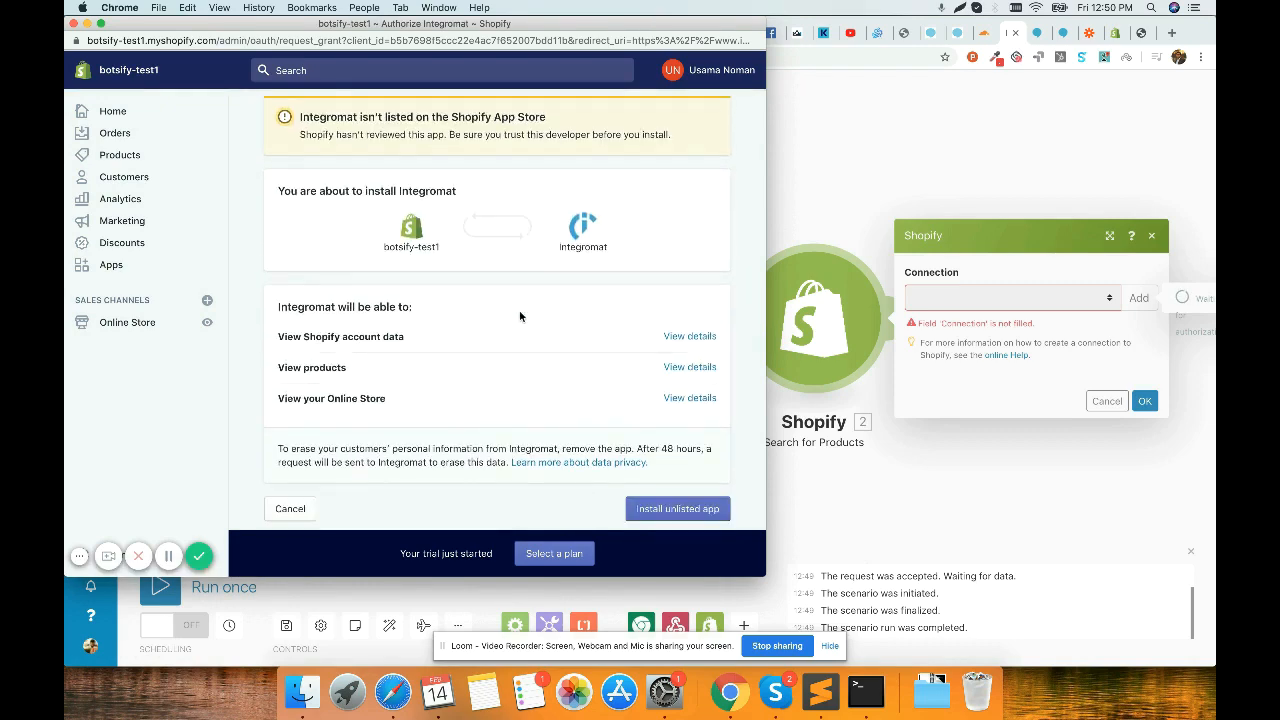
pyautogui.scroll(-3, 519, 316)
pyautogui.click(657, 428)
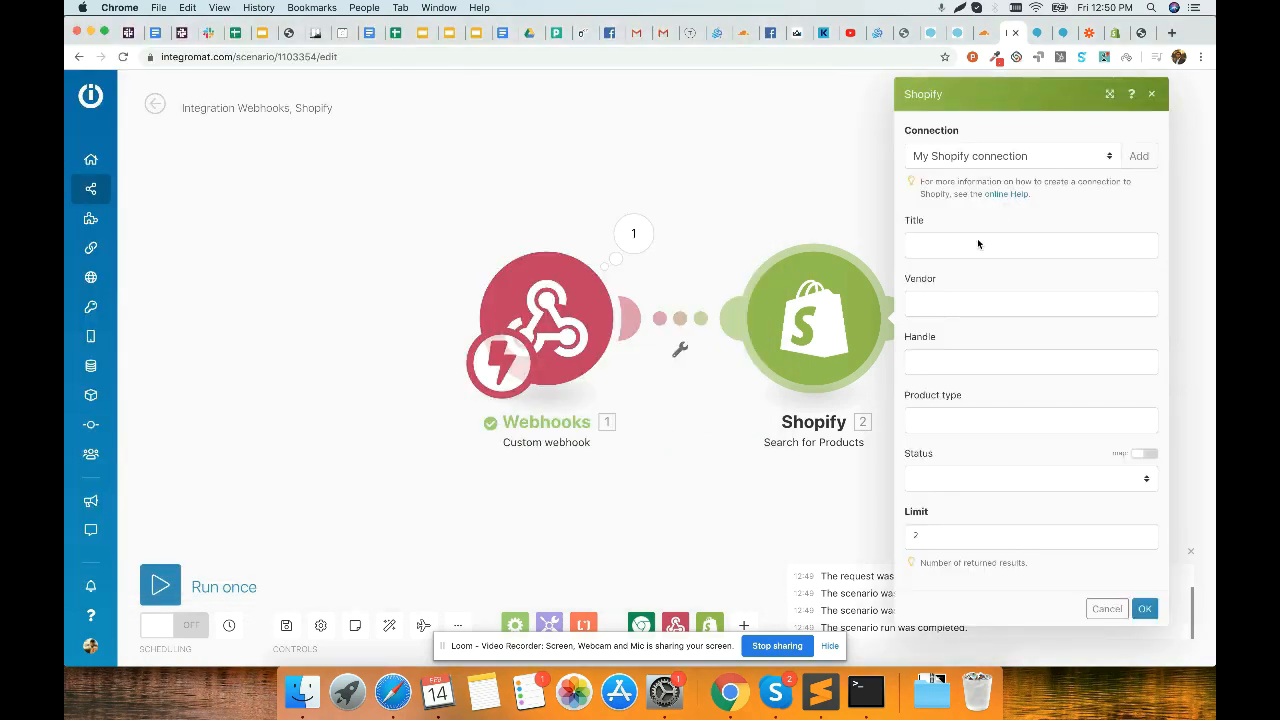
# Step: Set the Shopify product search's status to published and its result limit to 1
pyautogui.click(968, 246)
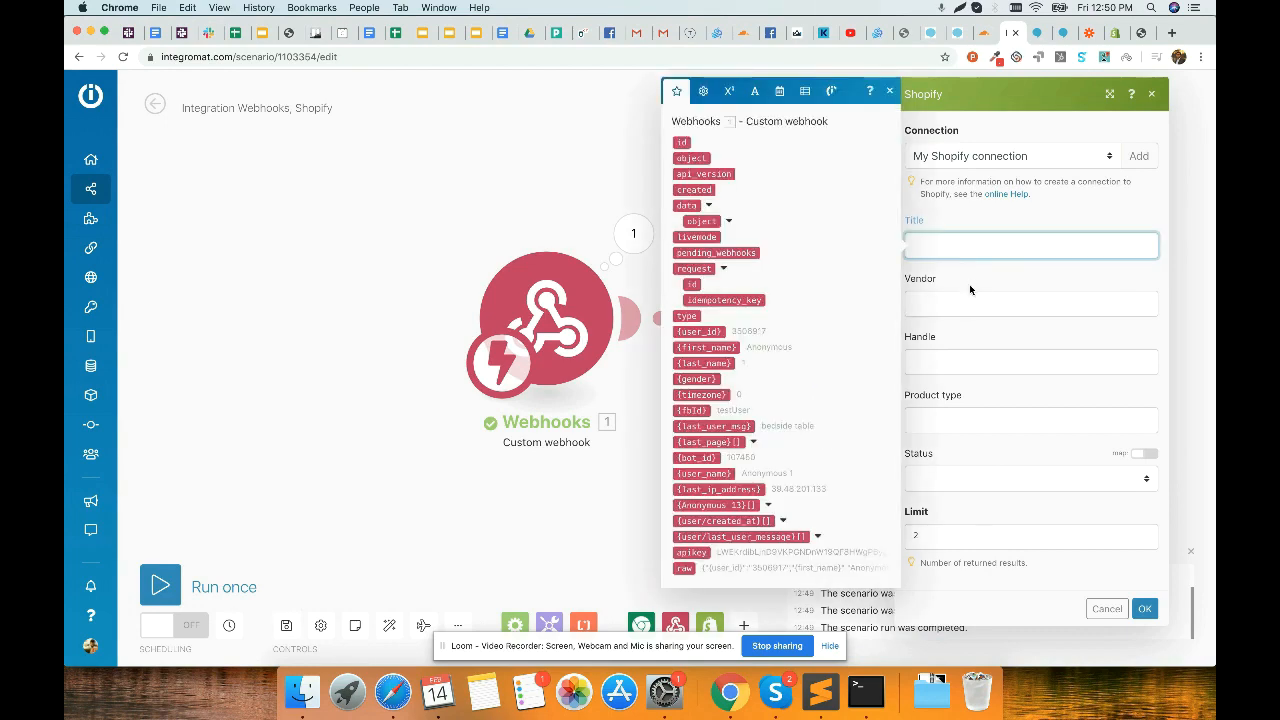
pyautogui.click(969, 288)
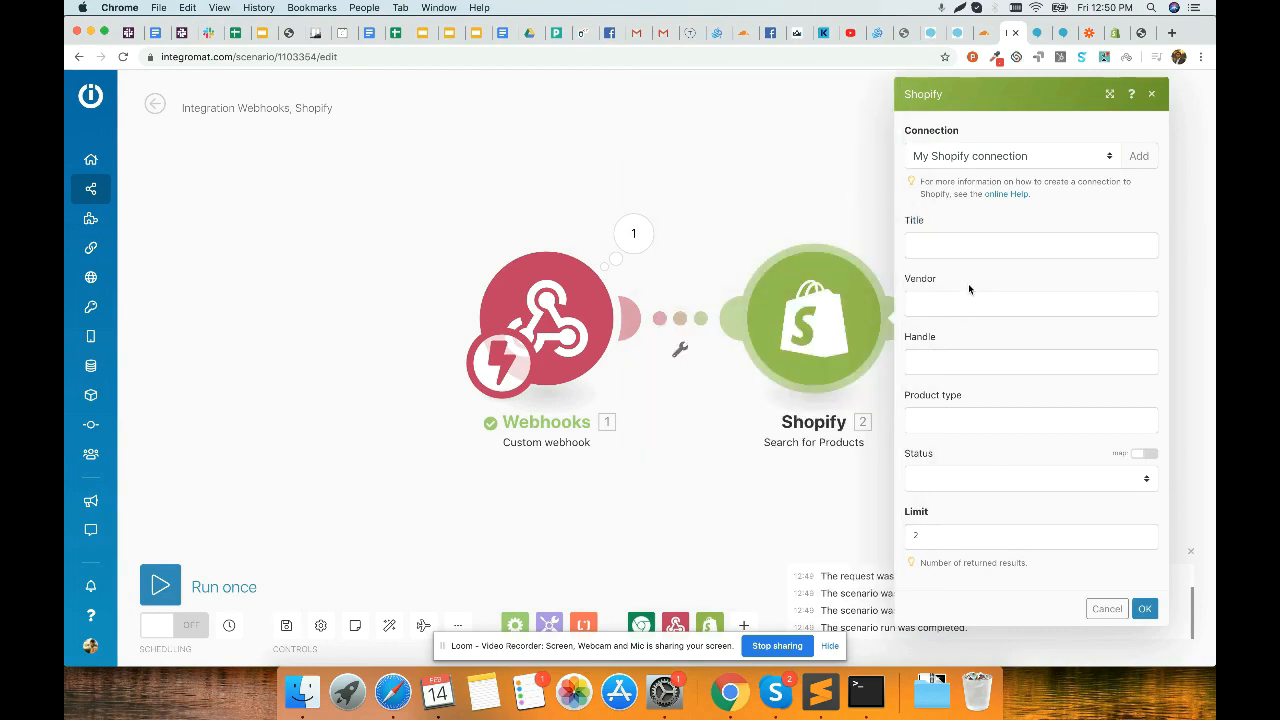
pyautogui.click(971, 412)
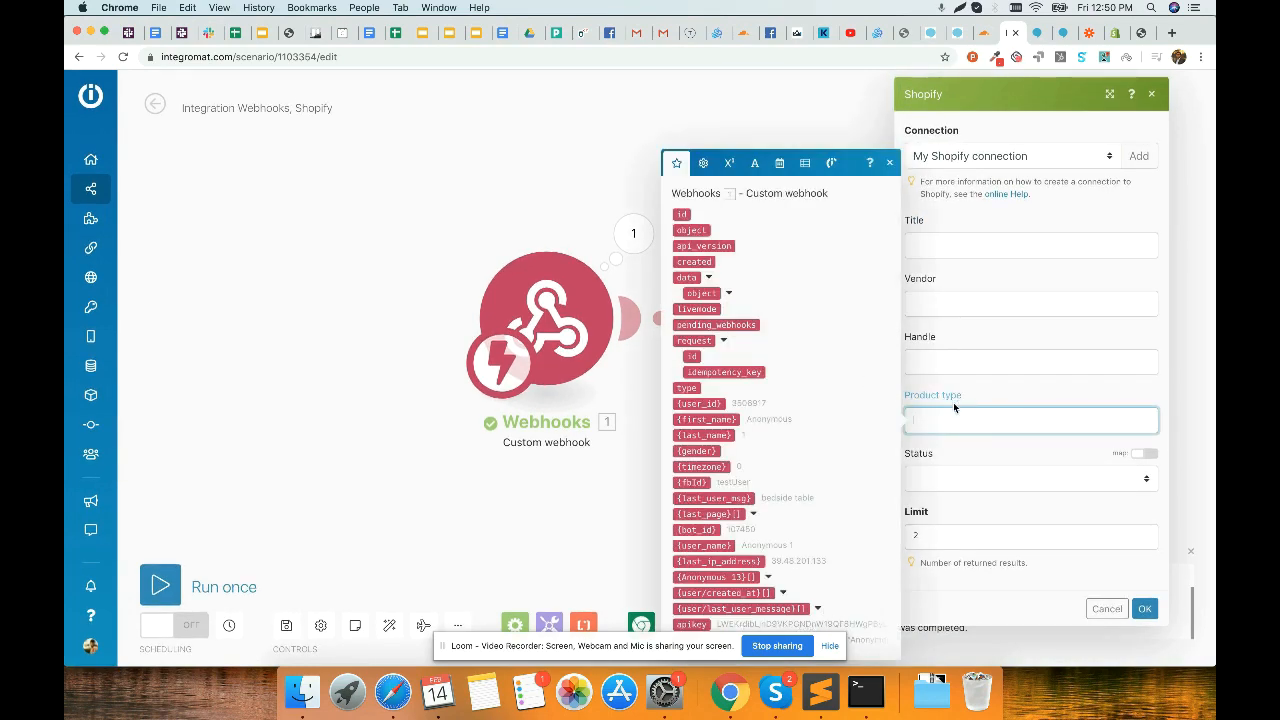
pyautogui.click(999, 478)
pyautogui.click(1000, 487)
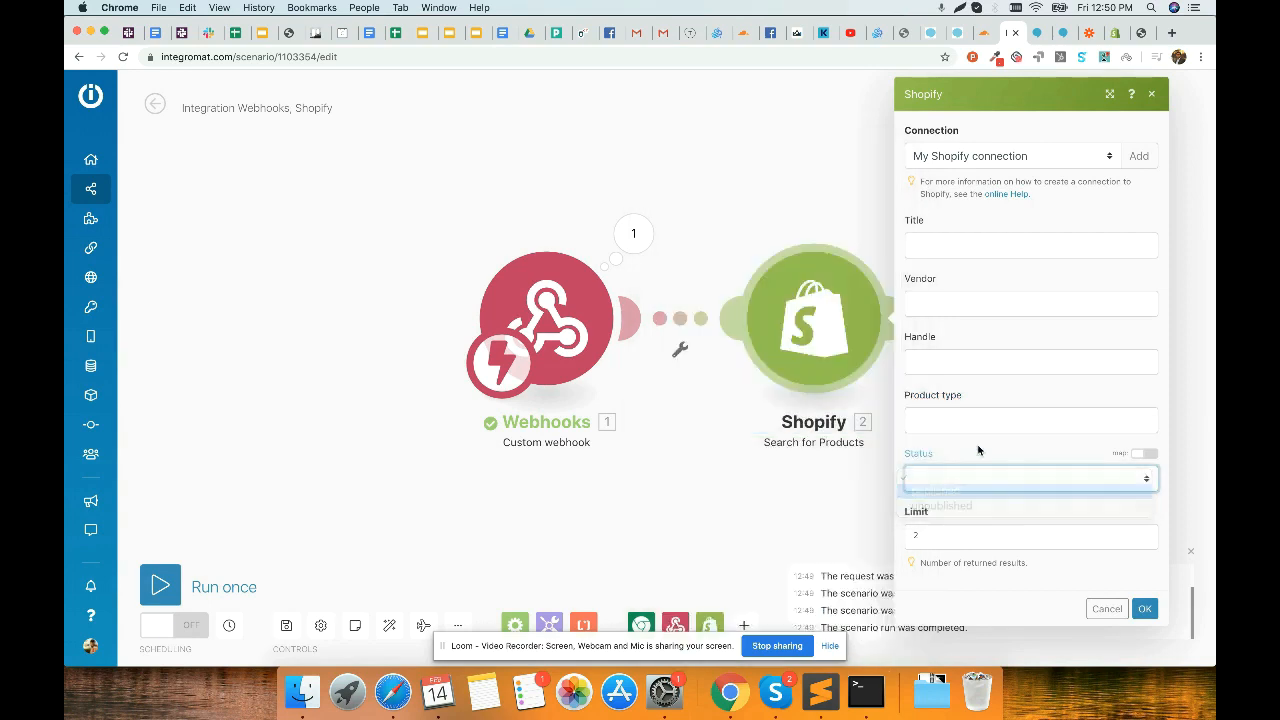
pyautogui.click(969, 539)
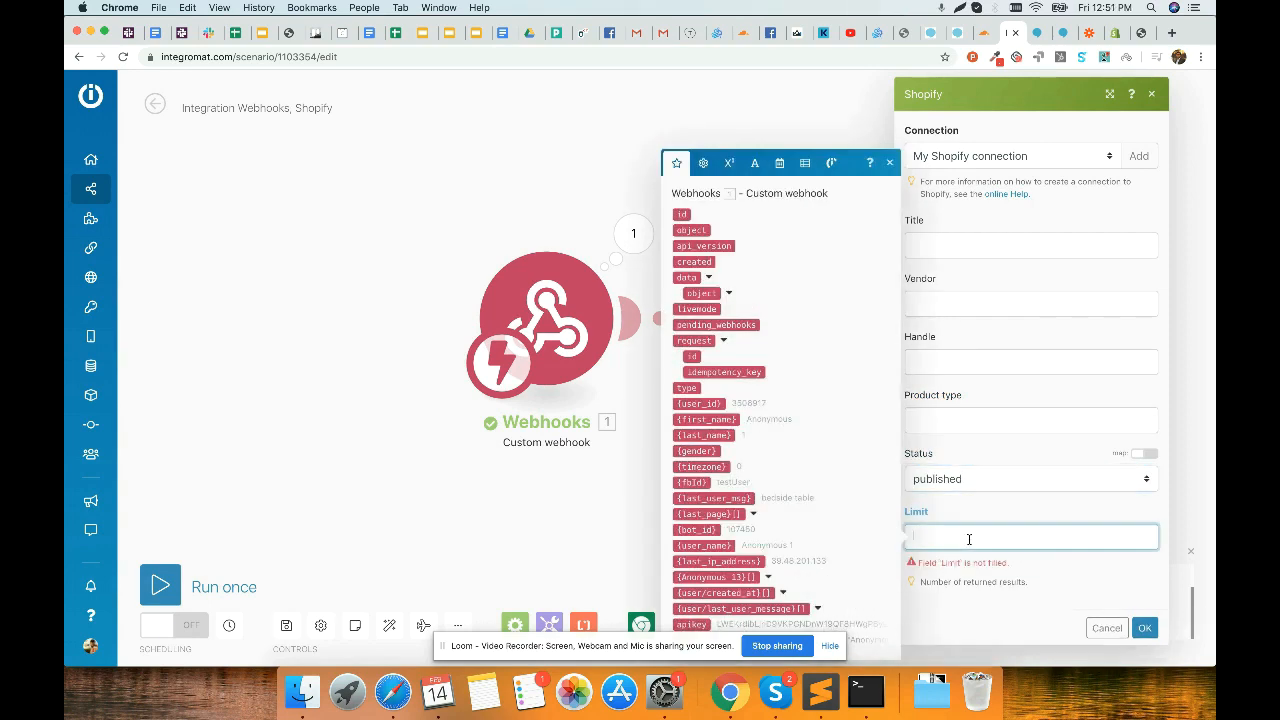
pyautogui.write('1')
pyautogui.click(978, 508)
# Step: Map the webhook's {last_user_msg} value to the Title of the Shopify product search
pyautogui.click(960, 305)
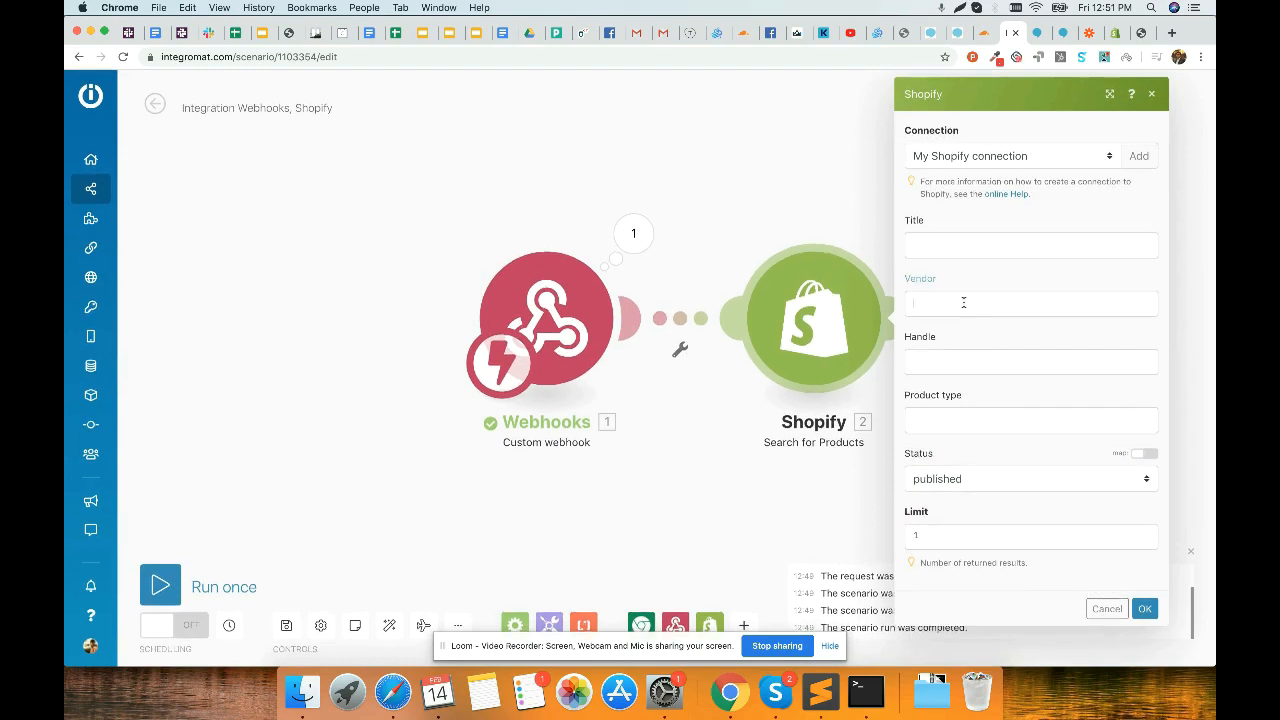
pyautogui.click(957, 264)
pyautogui.click(957, 245)
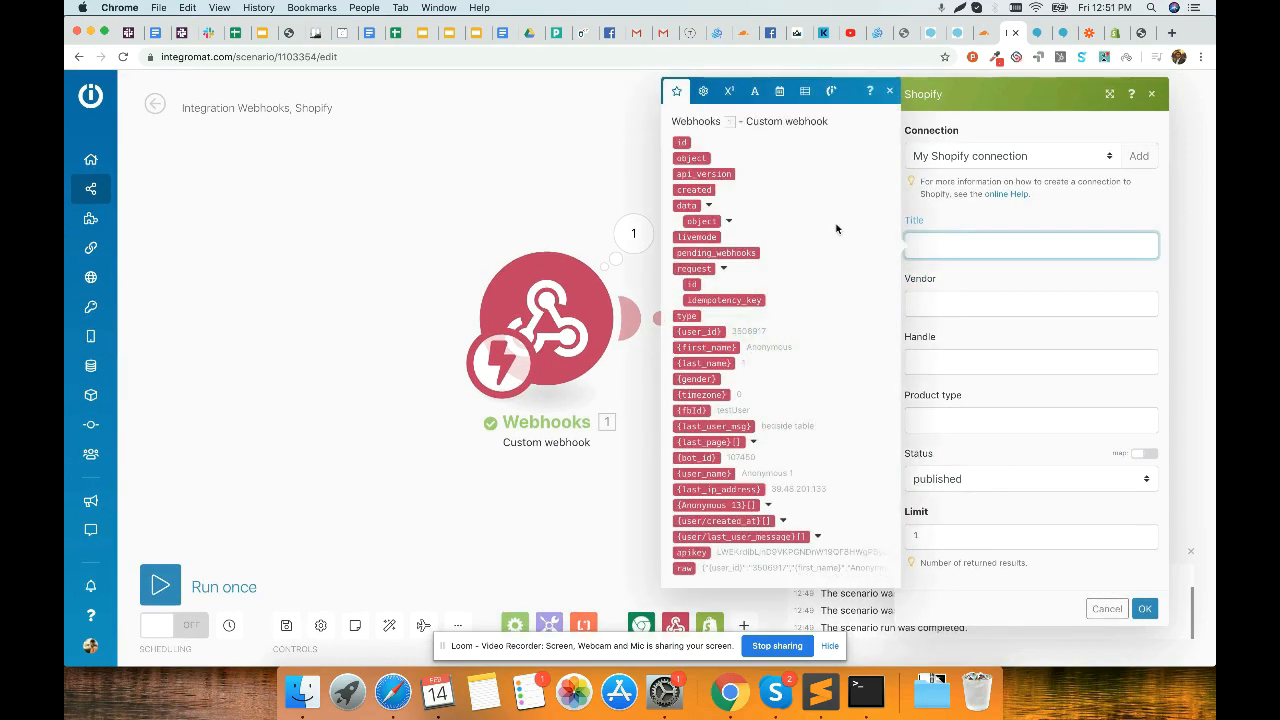
pyautogui.click(730, 427)
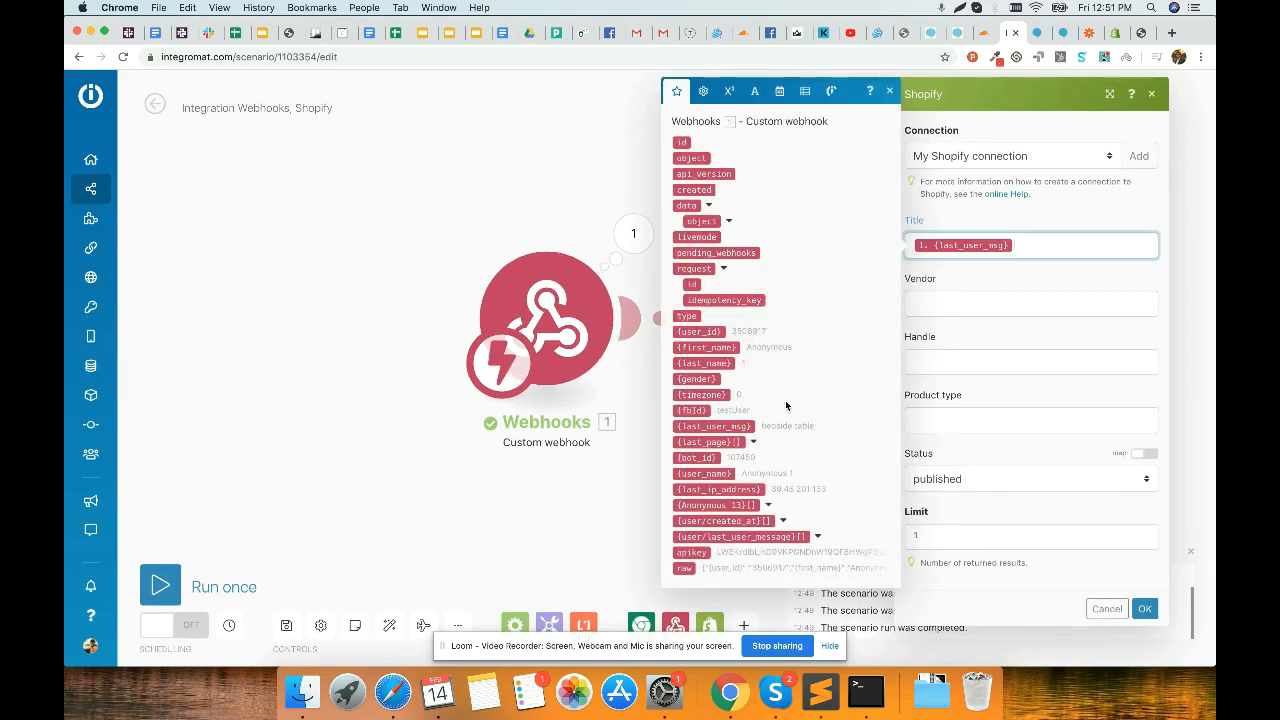
pyautogui.click(979, 296)
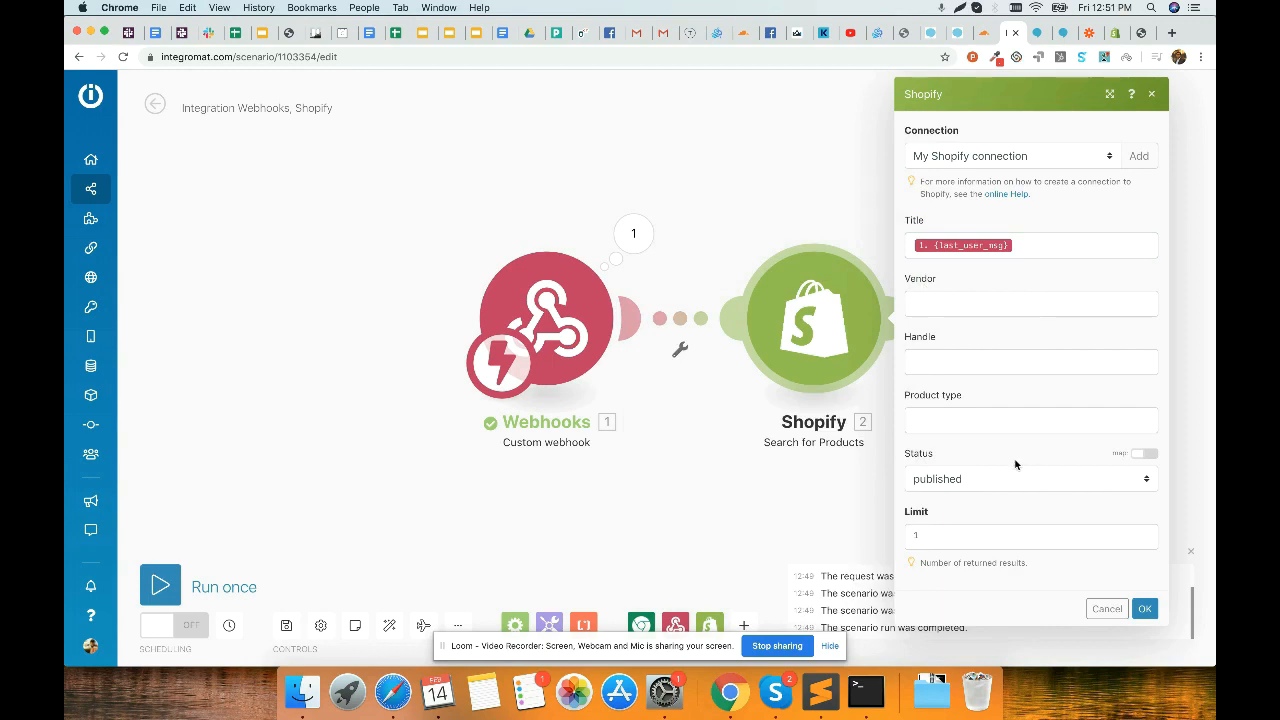
pyautogui.click(975, 420)
pyautogui.click(966, 363)
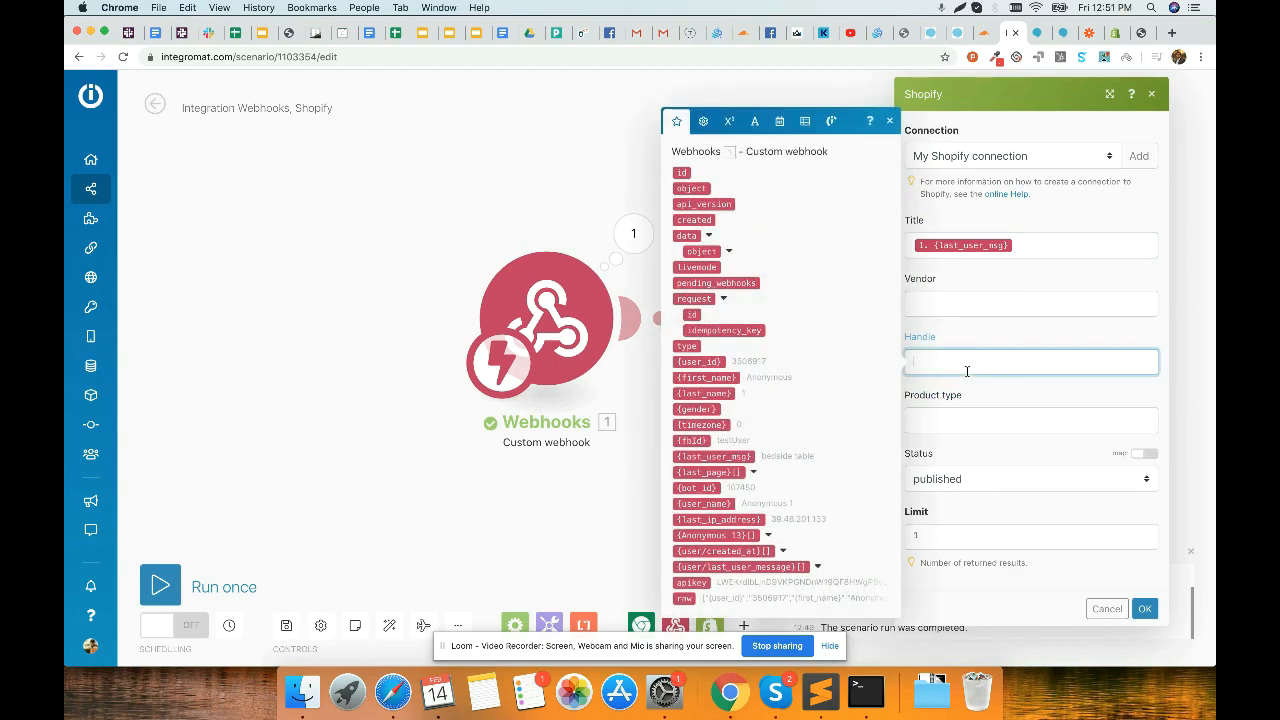
pyautogui.click(972, 304)
pyautogui.click(1037, 456)
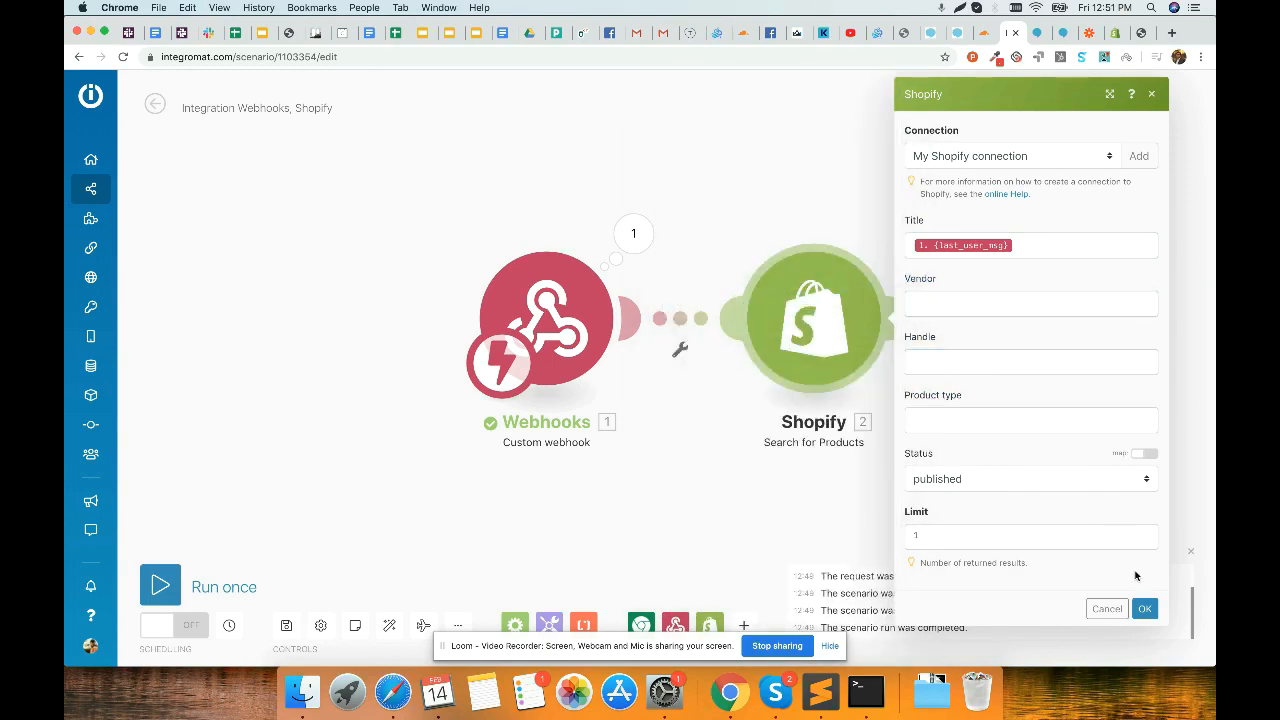
# Step: Switch to the Shopify admin and view the types and vendors in the store's product list
pyautogui.click(1110, 33)
pyautogui.click(119, 174)
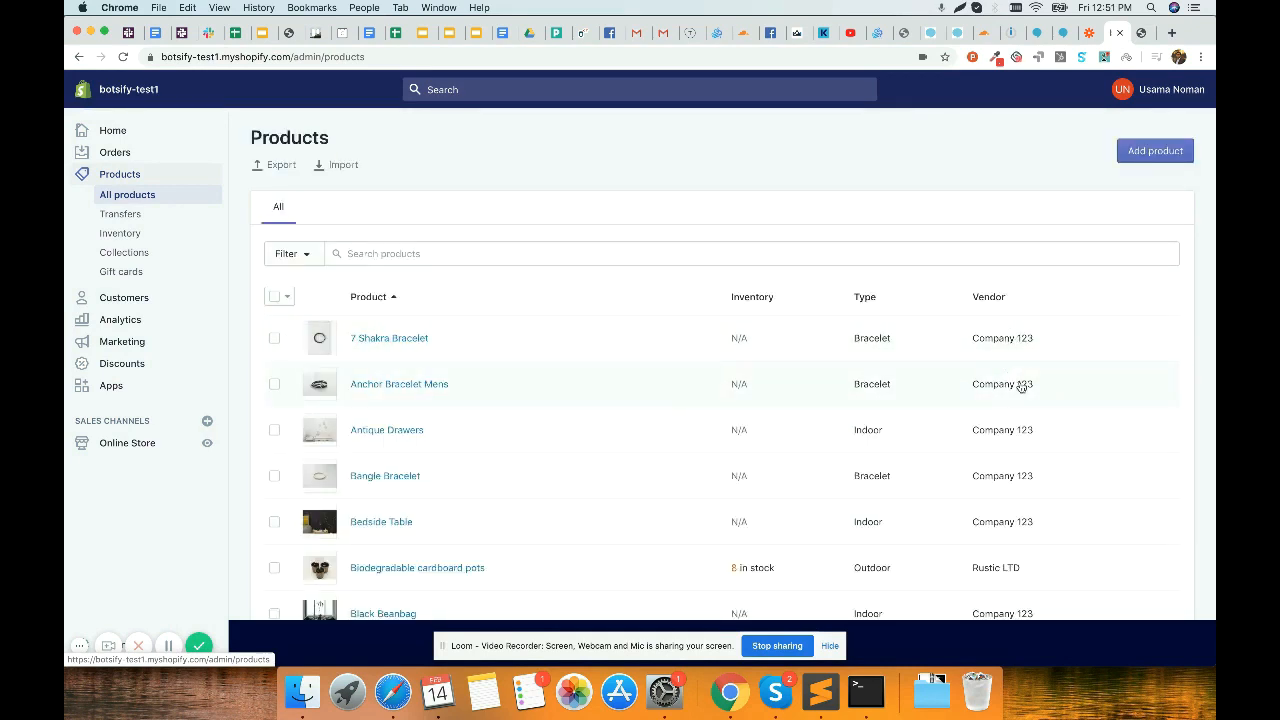
# Step: Return to the Integromat scenario and accept the Shopify module's settings
pyautogui.click(1088, 36)
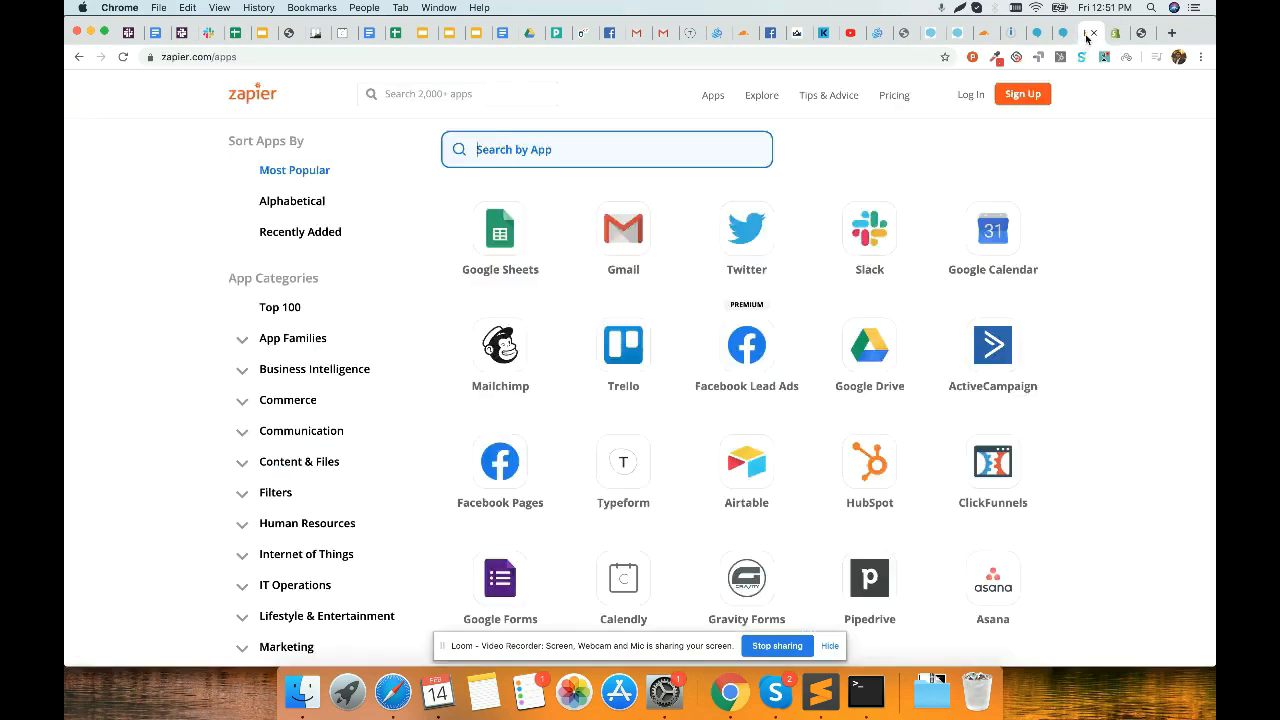
pyautogui.click(1062, 37)
pyautogui.click(1037, 33)
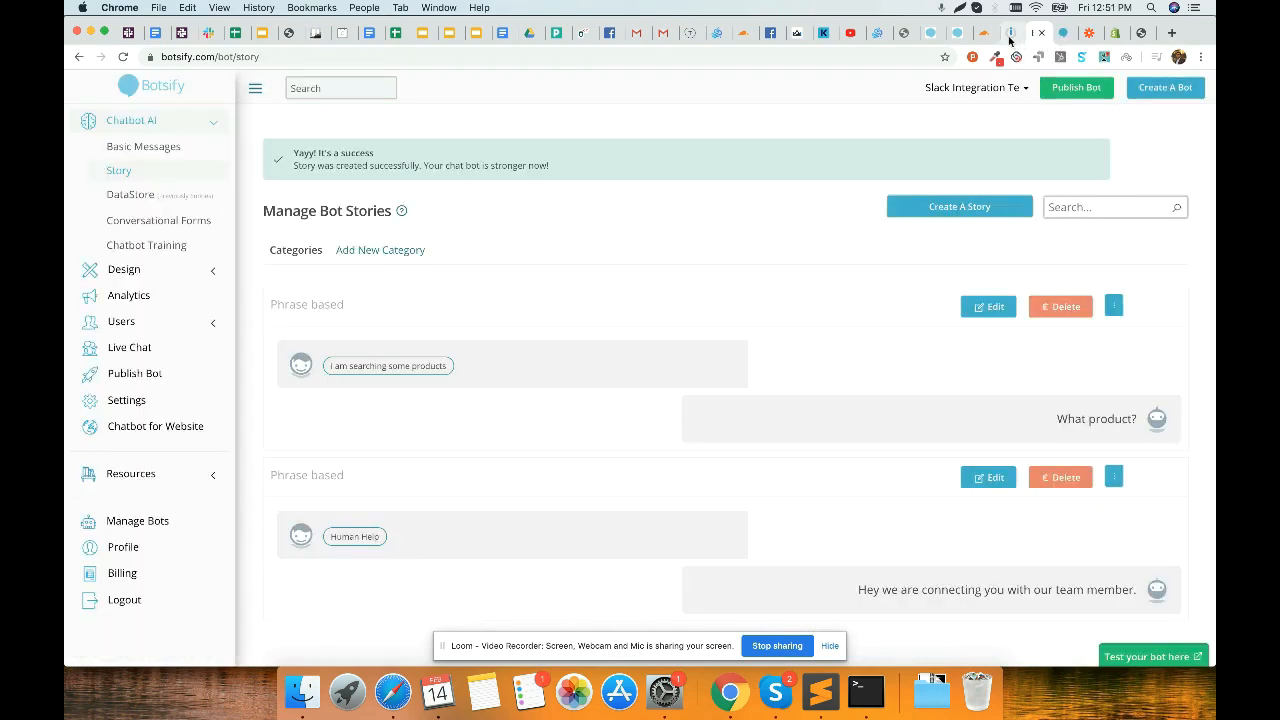
pyautogui.click(1011, 33)
pyautogui.click(1144, 608)
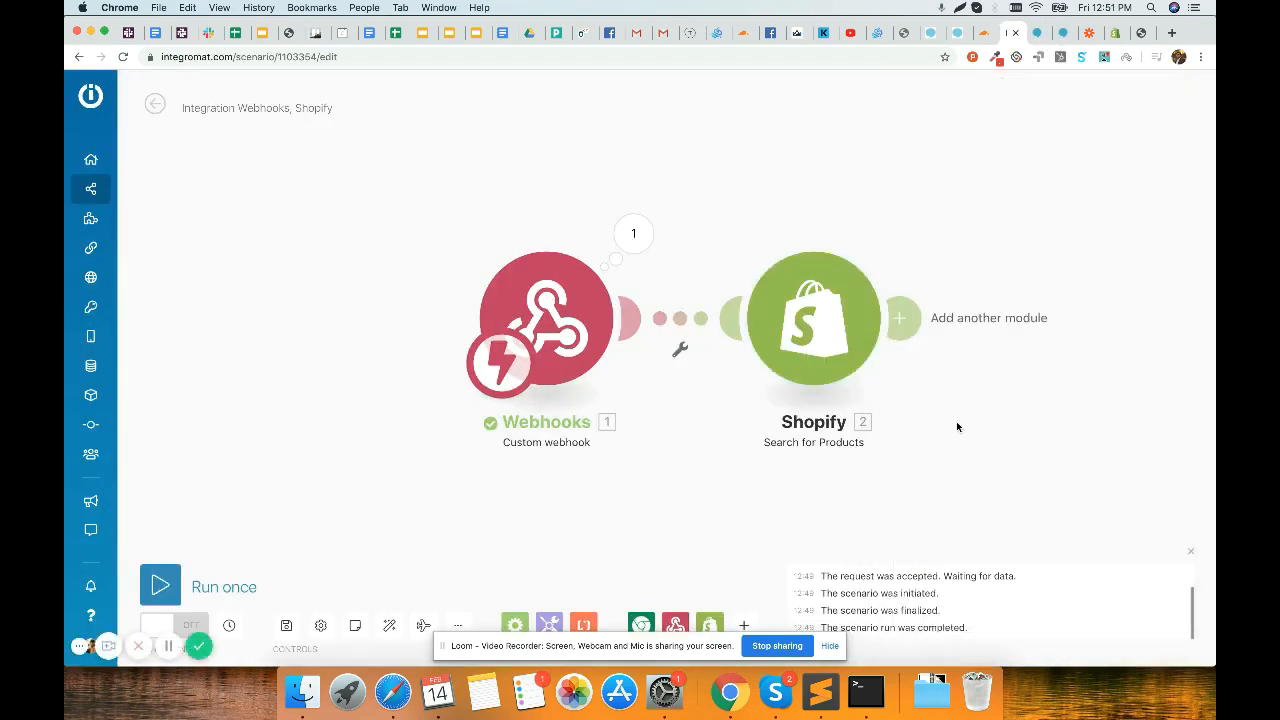
# Step: Run the scenario once and send "i am searching some products" followed by "bedside table" in the Botsify test chat
pyautogui.click(160, 587)
pyautogui.click(1037, 33)
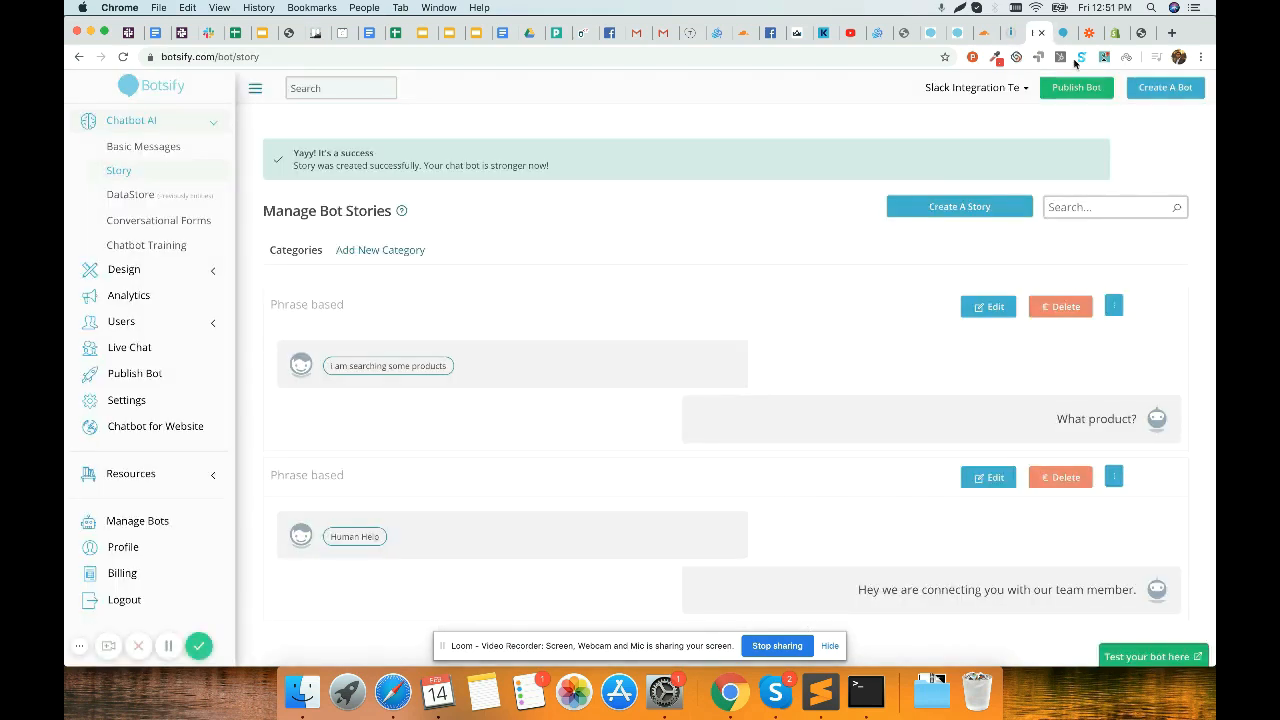
pyautogui.click(1063, 33)
pyautogui.tripleClick(1111, 246)
pyautogui.press('super+c')
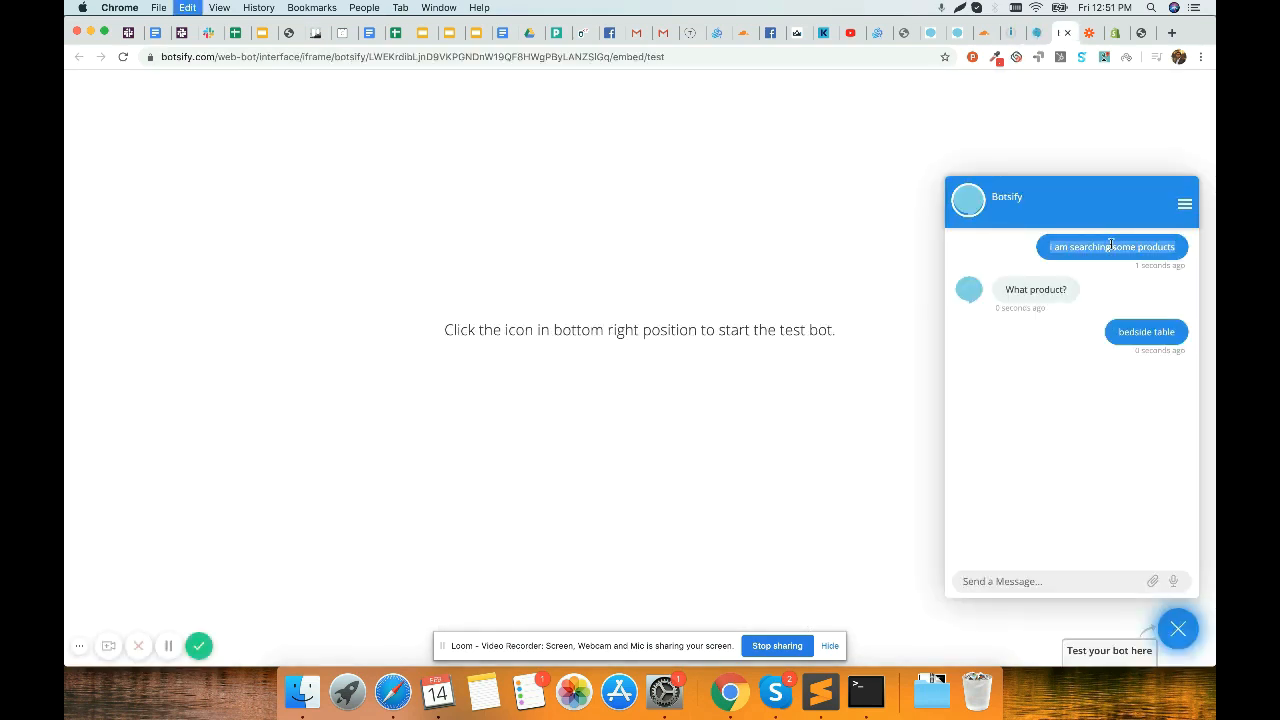
pyautogui.click(1110, 576)
pyautogui.press('super+v')
pyautogui.press('Return')
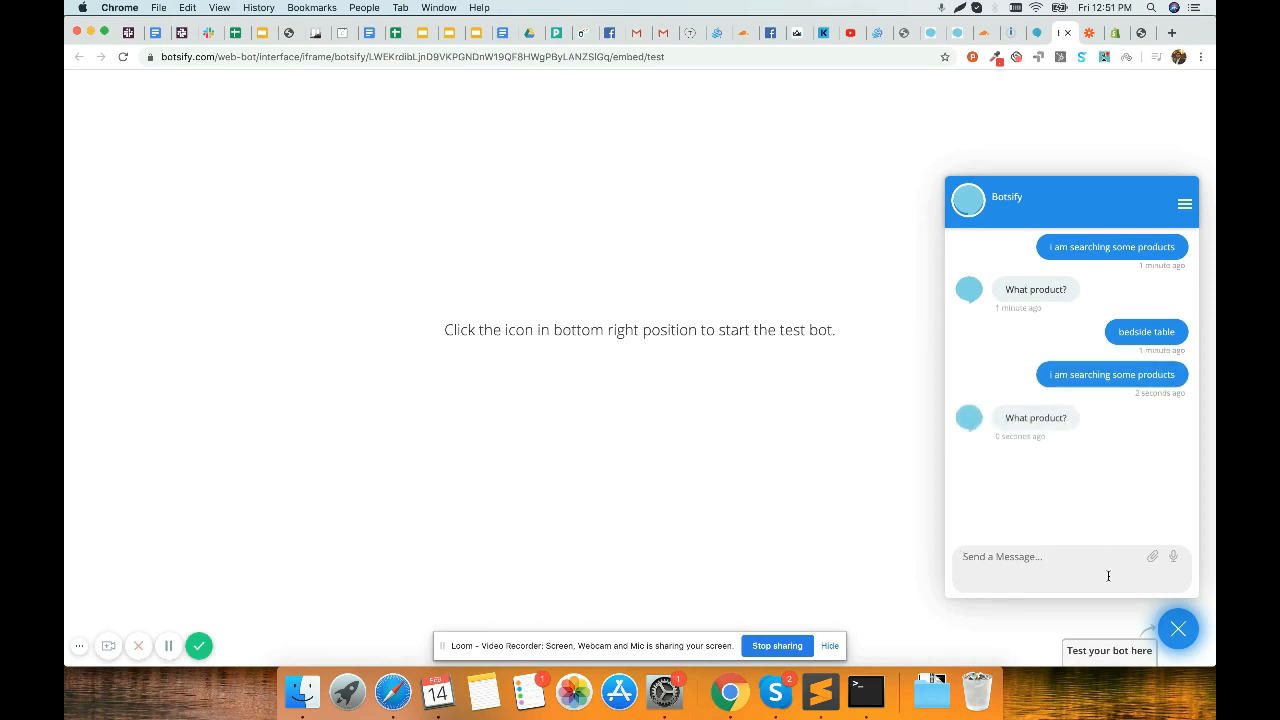
pyautogui.write('bedside table')
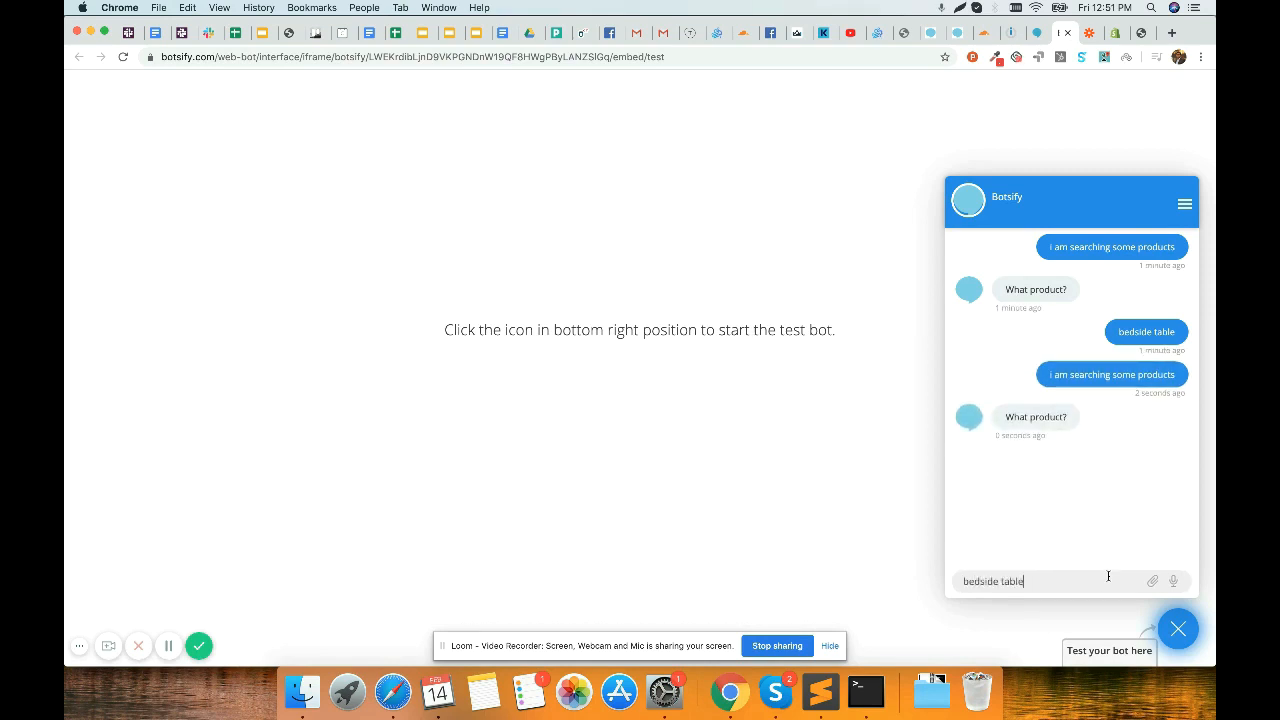
pyautogui.press('Return')
# Step: Return to the Integromat scenario and inspect the image and title in the Shopify search's output bundle
pyautogui.click(1013, 33)
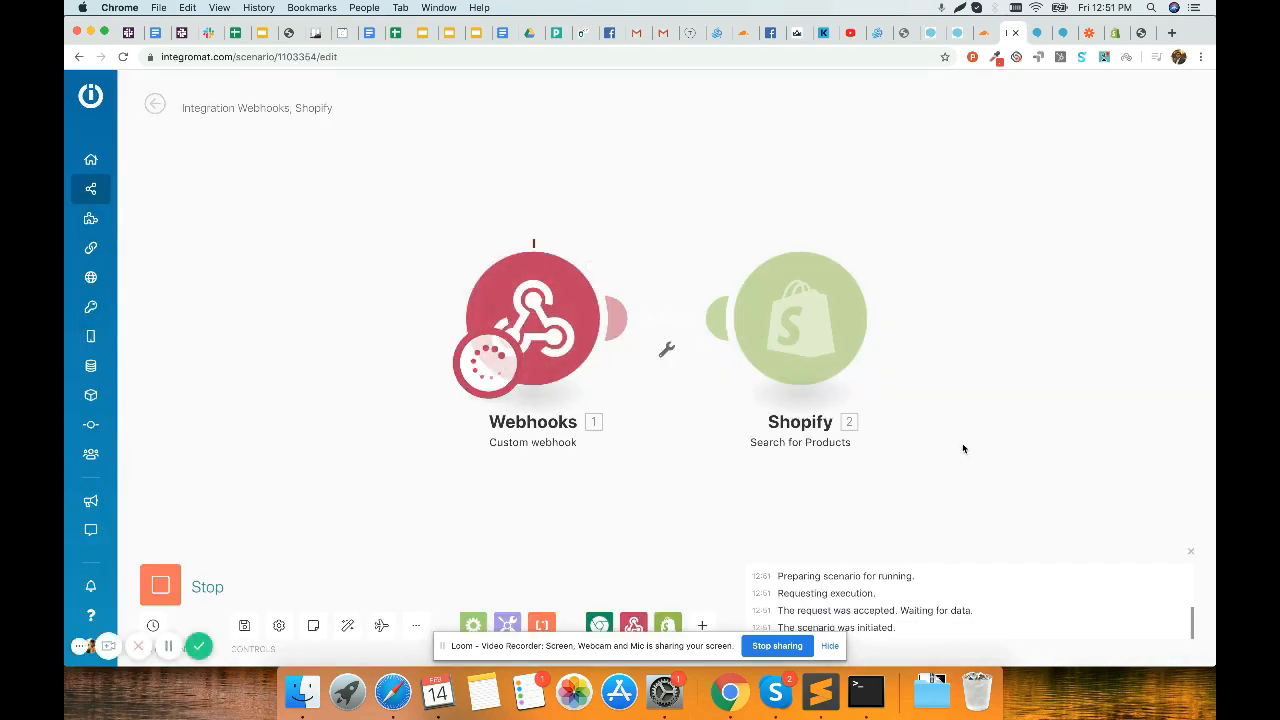
pyautogui.click(887, 233)
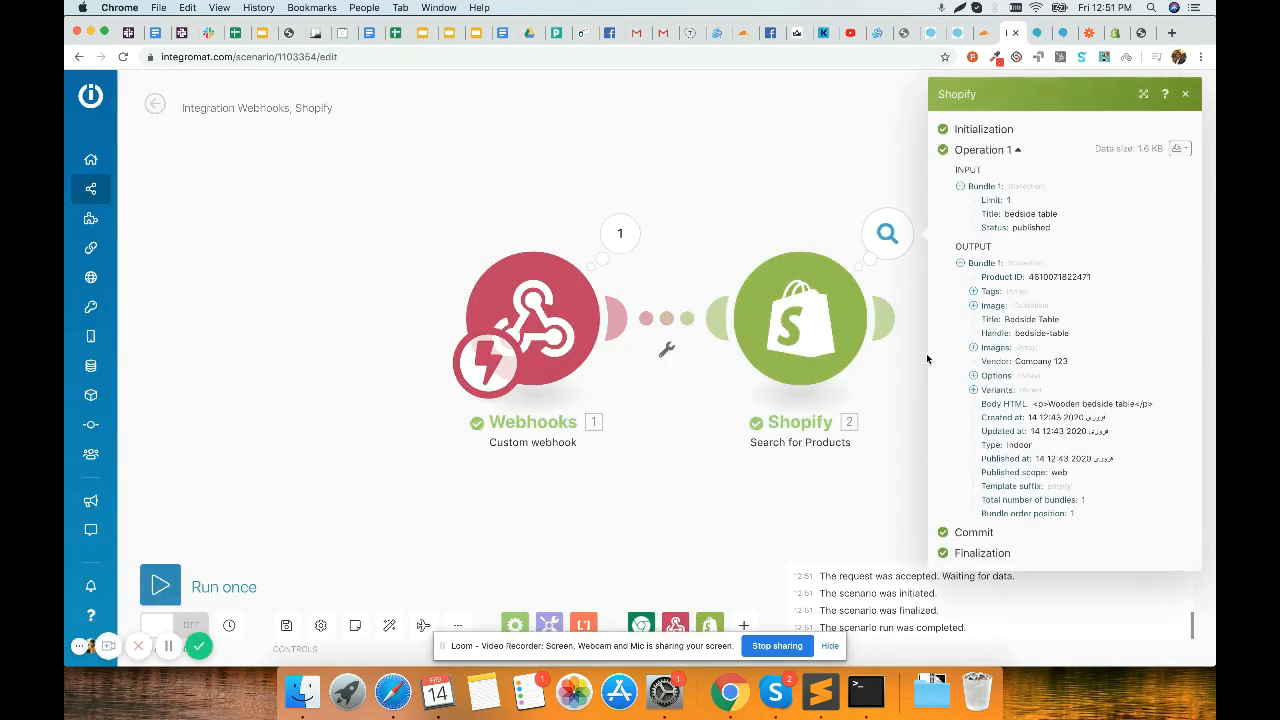
pyautogui.click(973, 306)
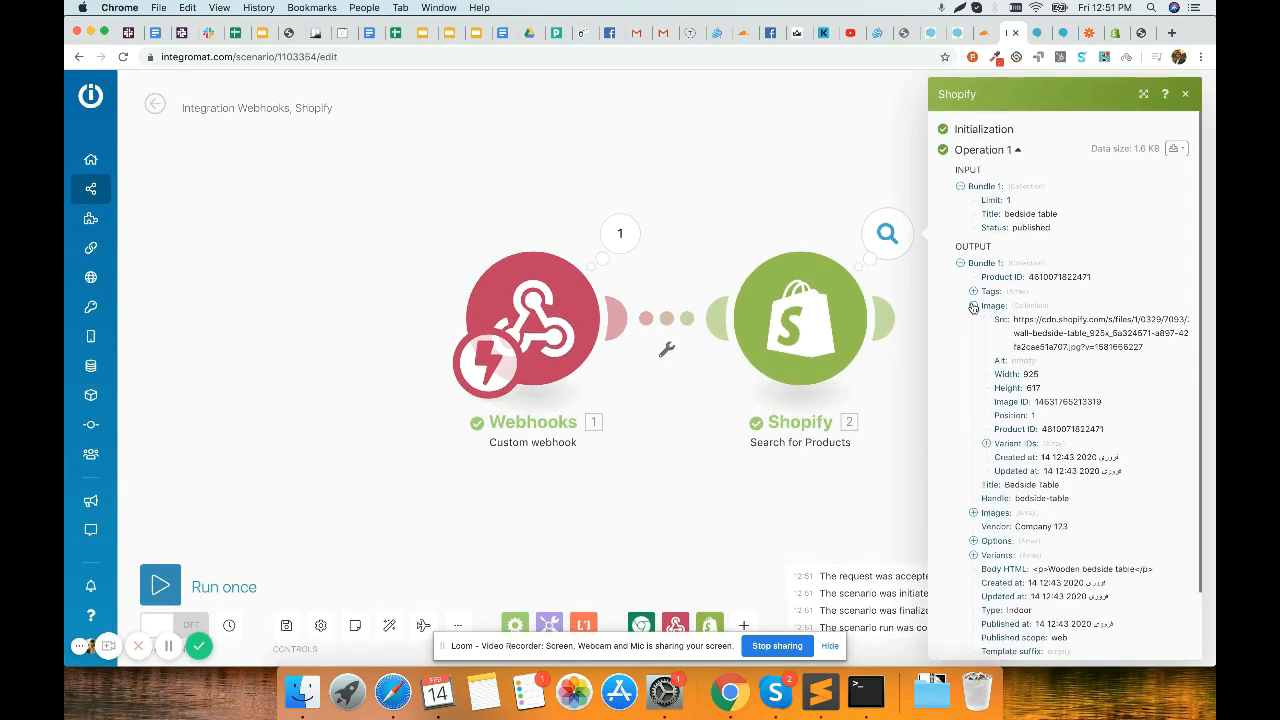
pyautogui.click(973, 306)
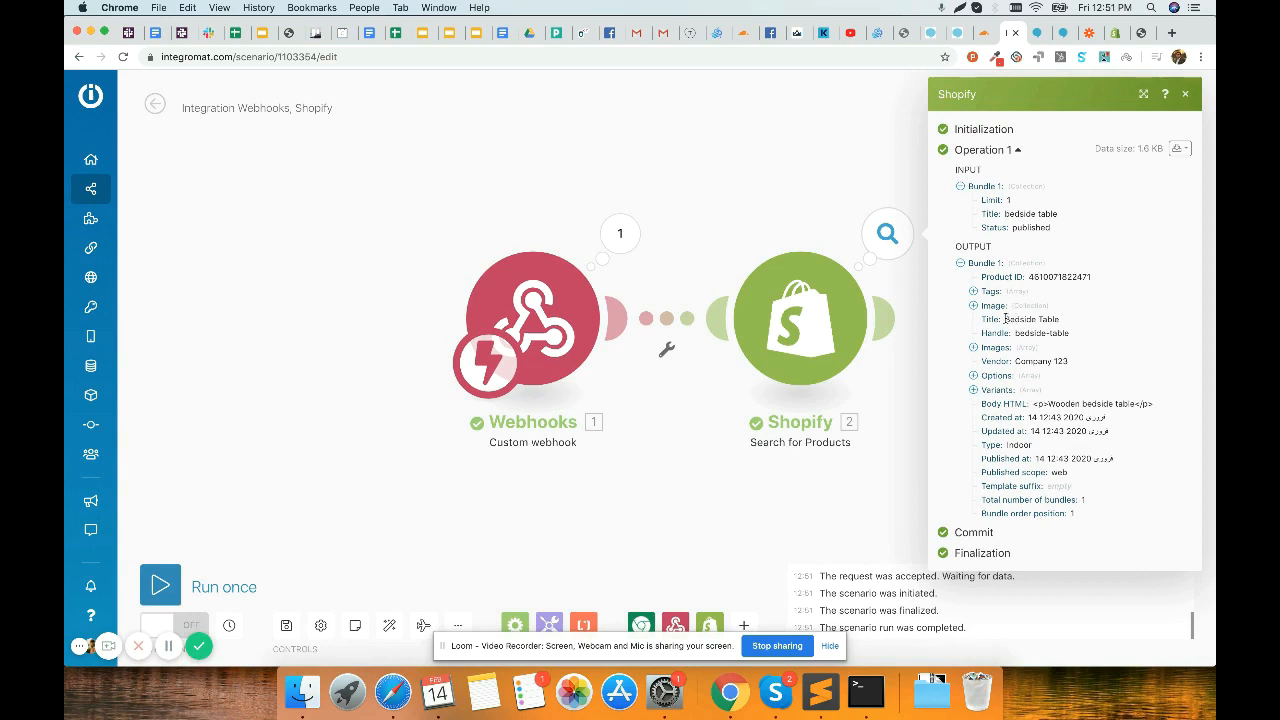
pyautogui.moveTo(1005, 319); pyautogui.dragTo(1060, 320)
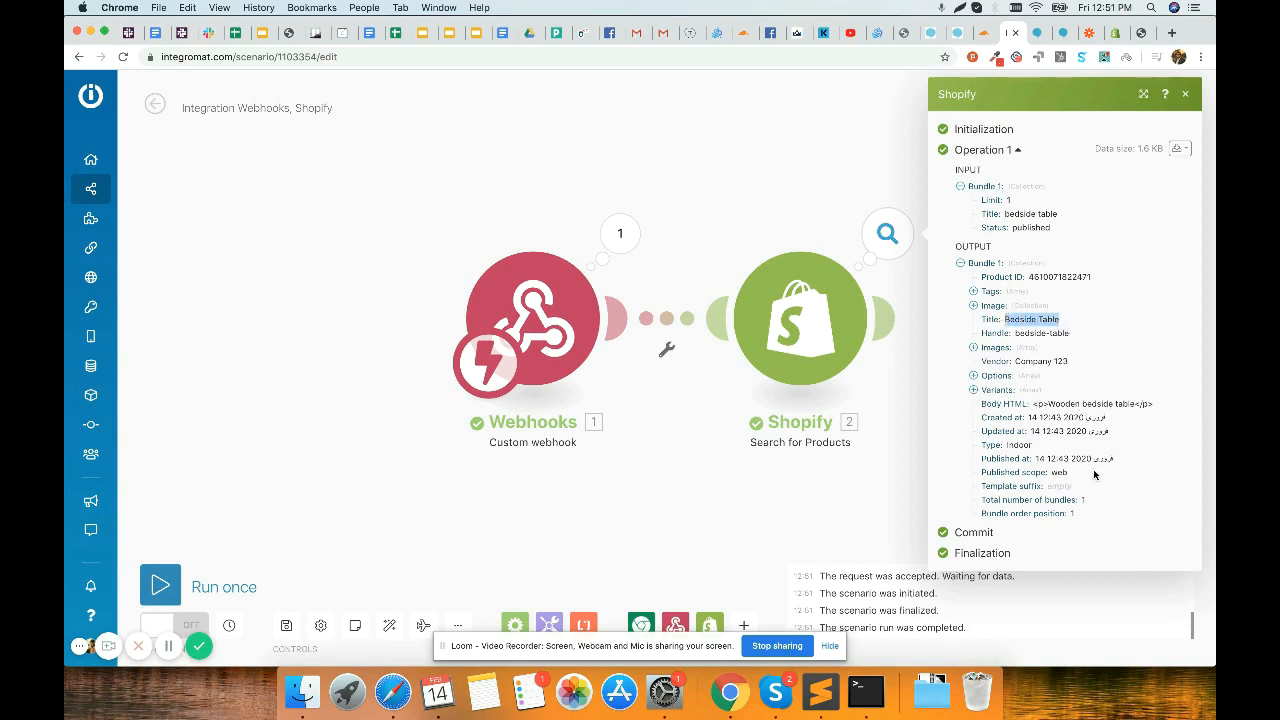
pyautogui.click(897, 492)
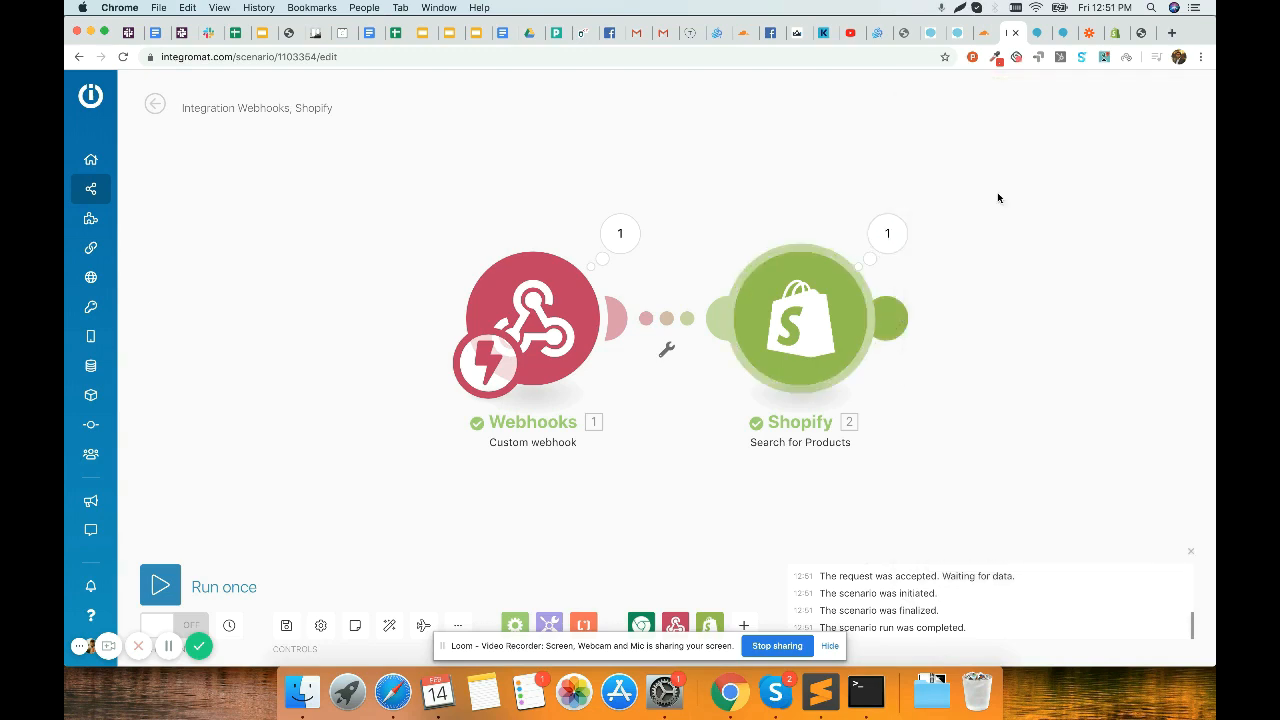
# Step: Open Botsify's JSON API Response Formats help page in a new browser tab
pyautogui.click(1170, 34)
pyautogui.write('f')
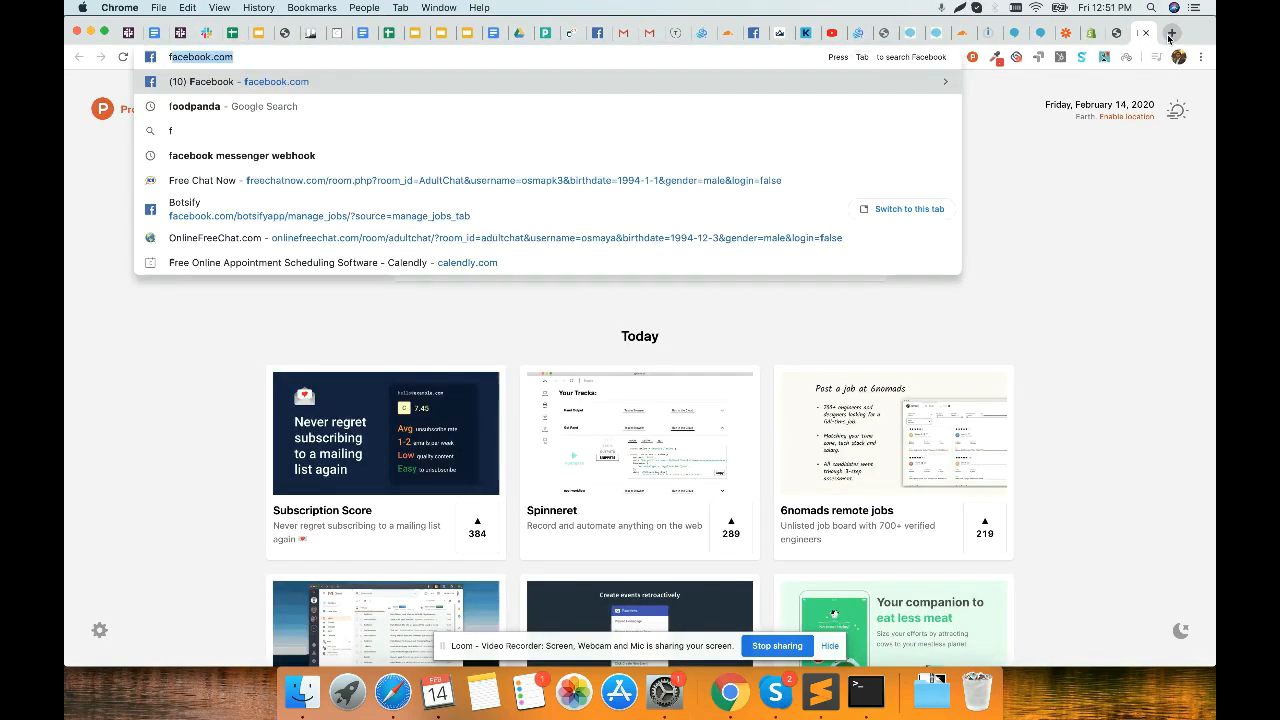
pyautogui.press('BackSpace')
pyautogui.write('botsify')
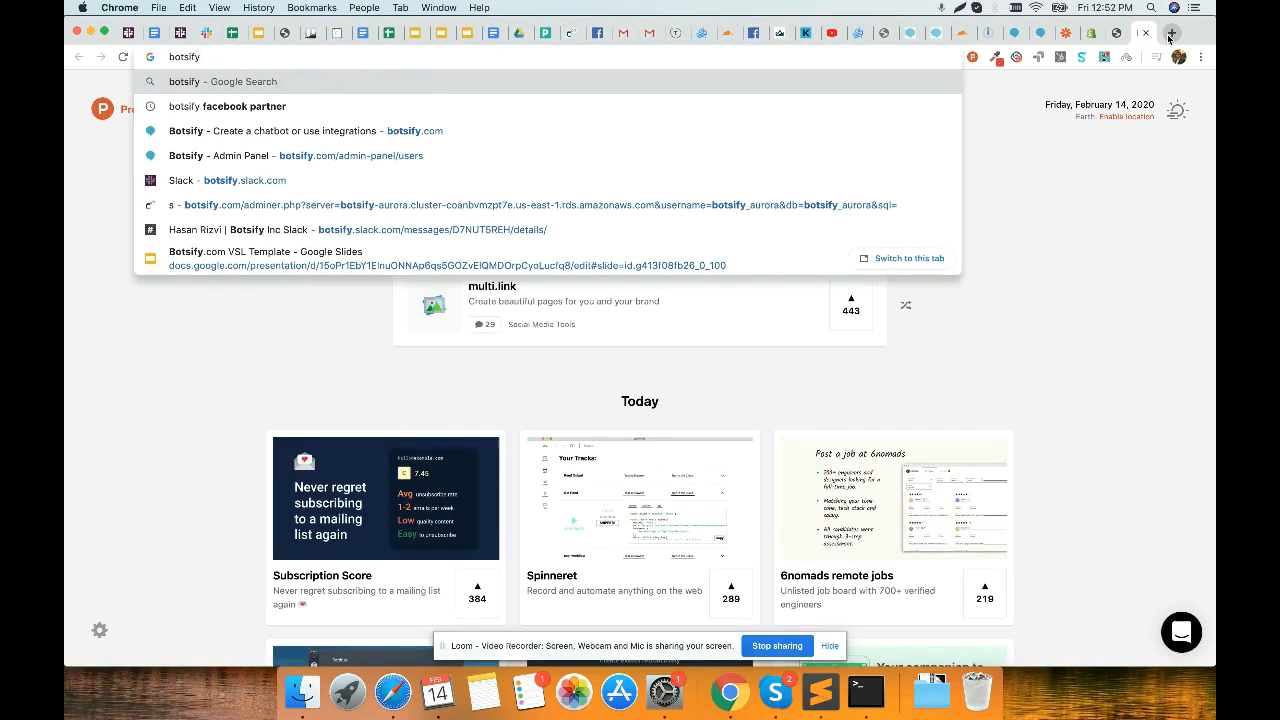
pyautogui.write(' response')
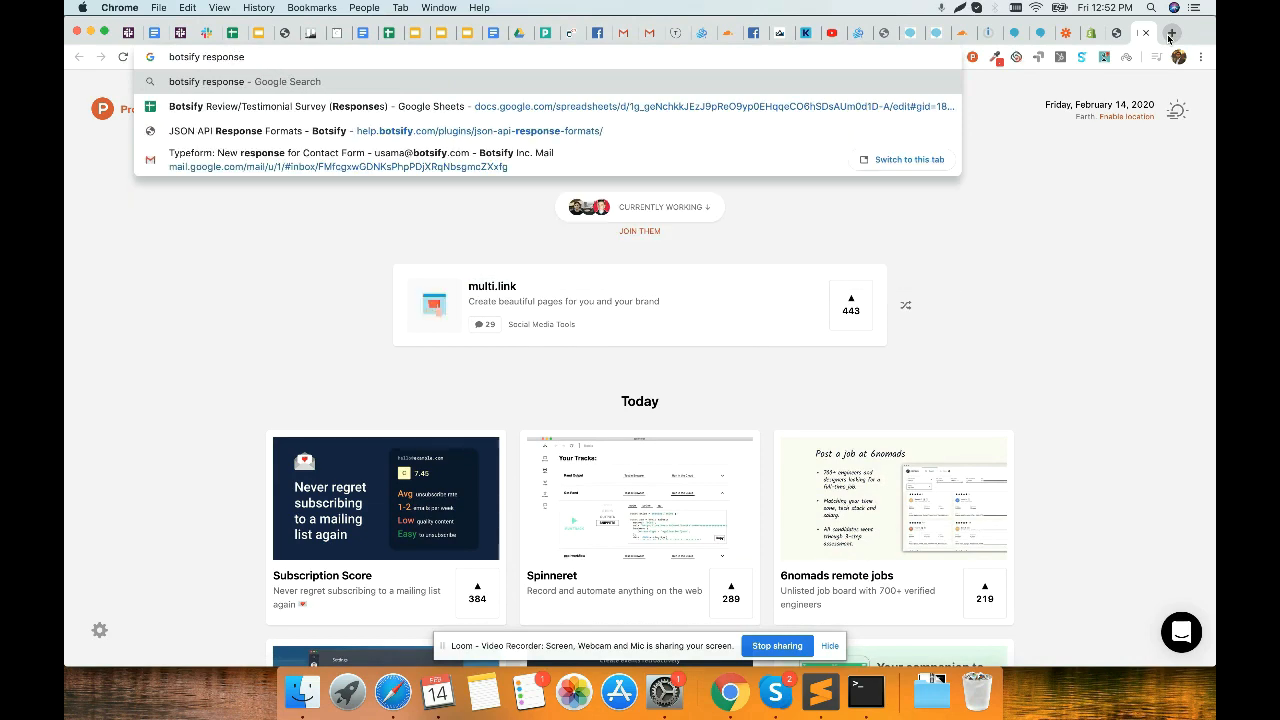
pyautogui.press('Down')
pyautogui.press('Down')
pyautogui.press('Return')
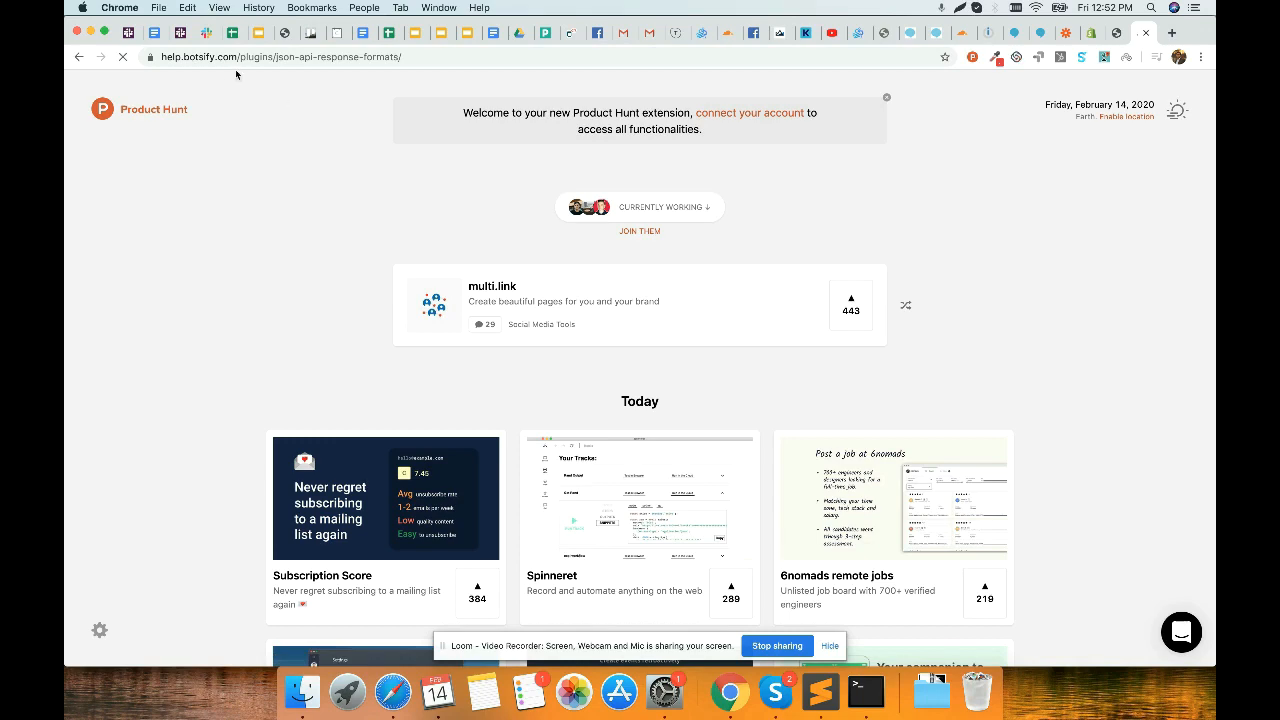
# Step: Look through the sample JSON formats for video, audio, button, gallery, quick reply and receipt responses
pyautogui.scroll(-10, 583, 290)
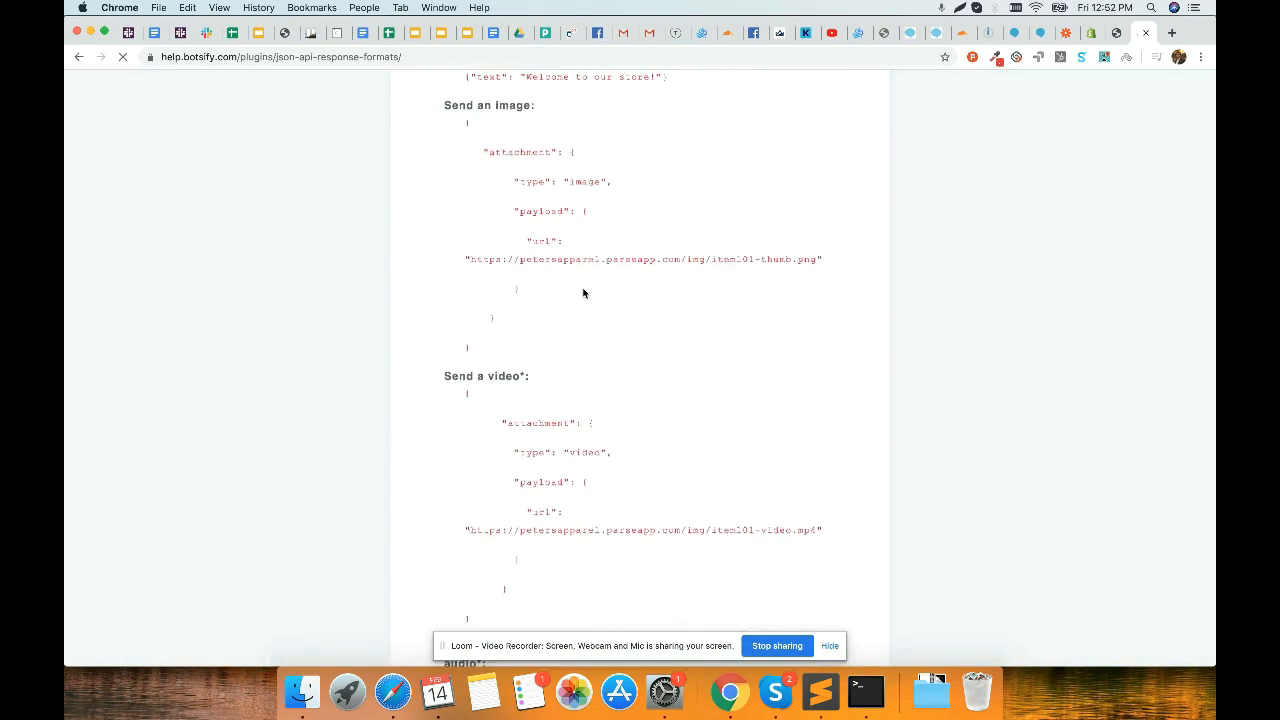
pyautogui.scroll(-10, 583, 292)
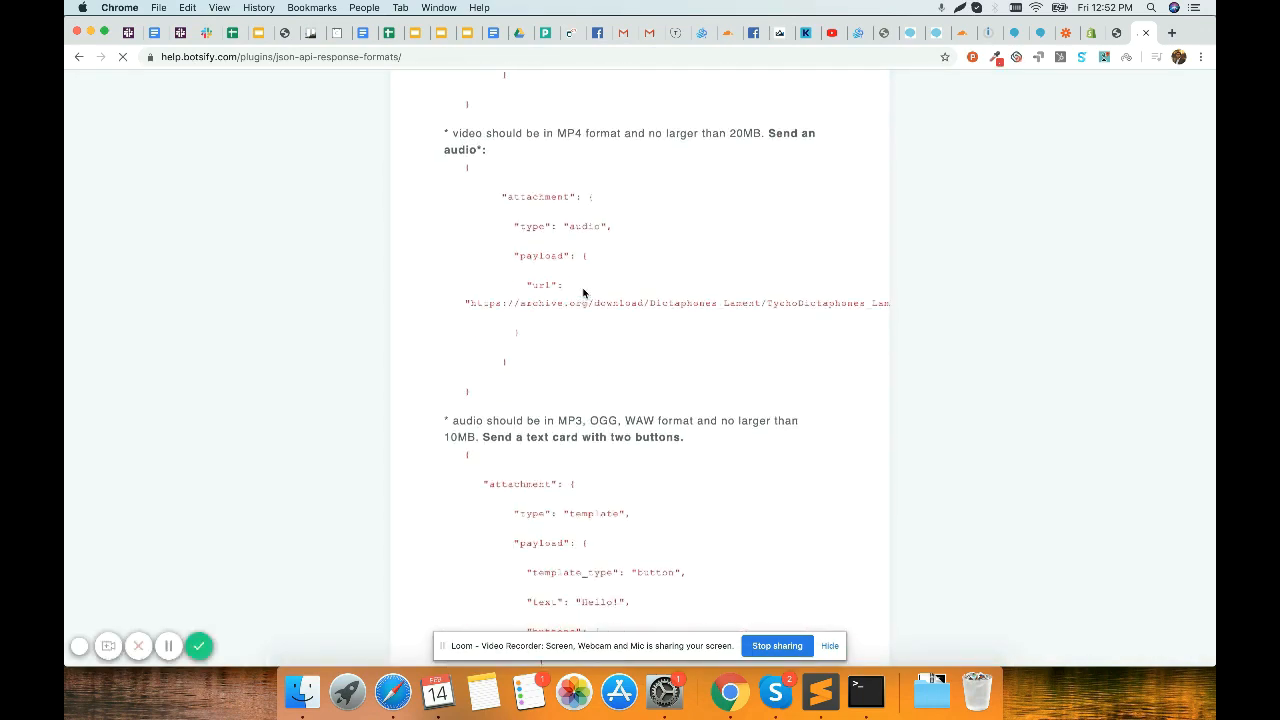
pyautogui.scroll(-10, 583, 292)
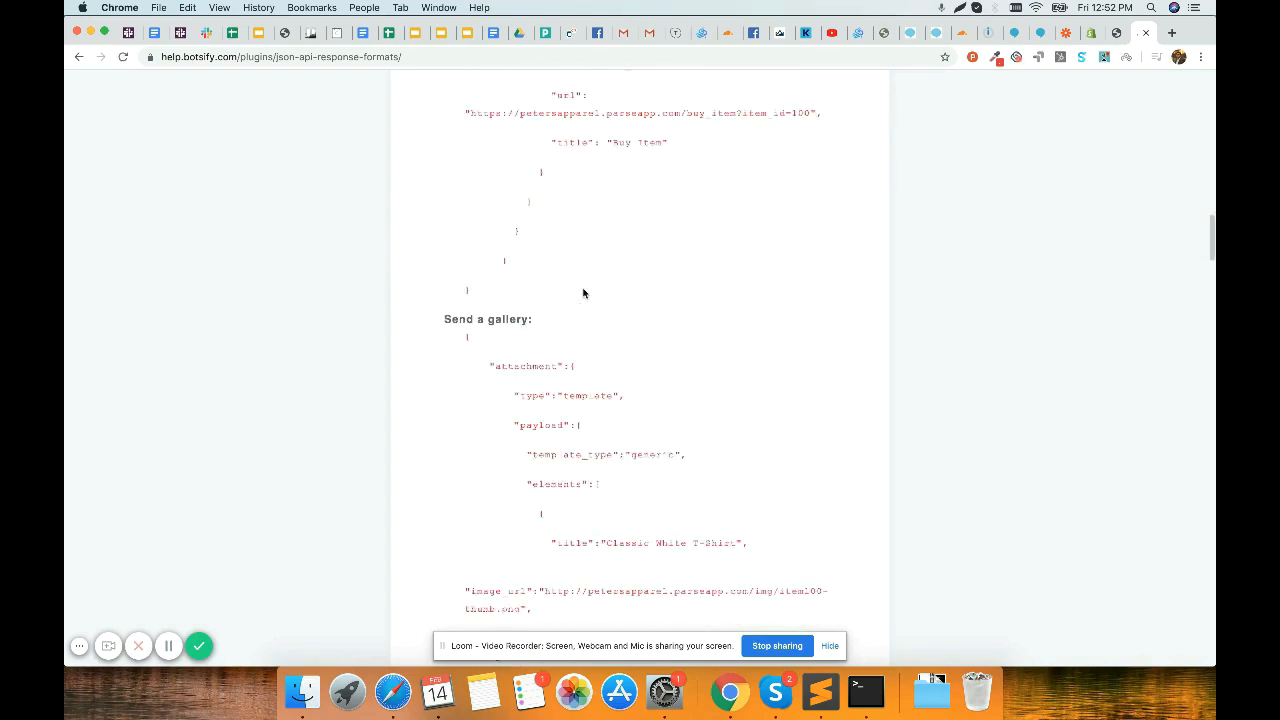
pyautogui.scroll(-10, 583, 292)
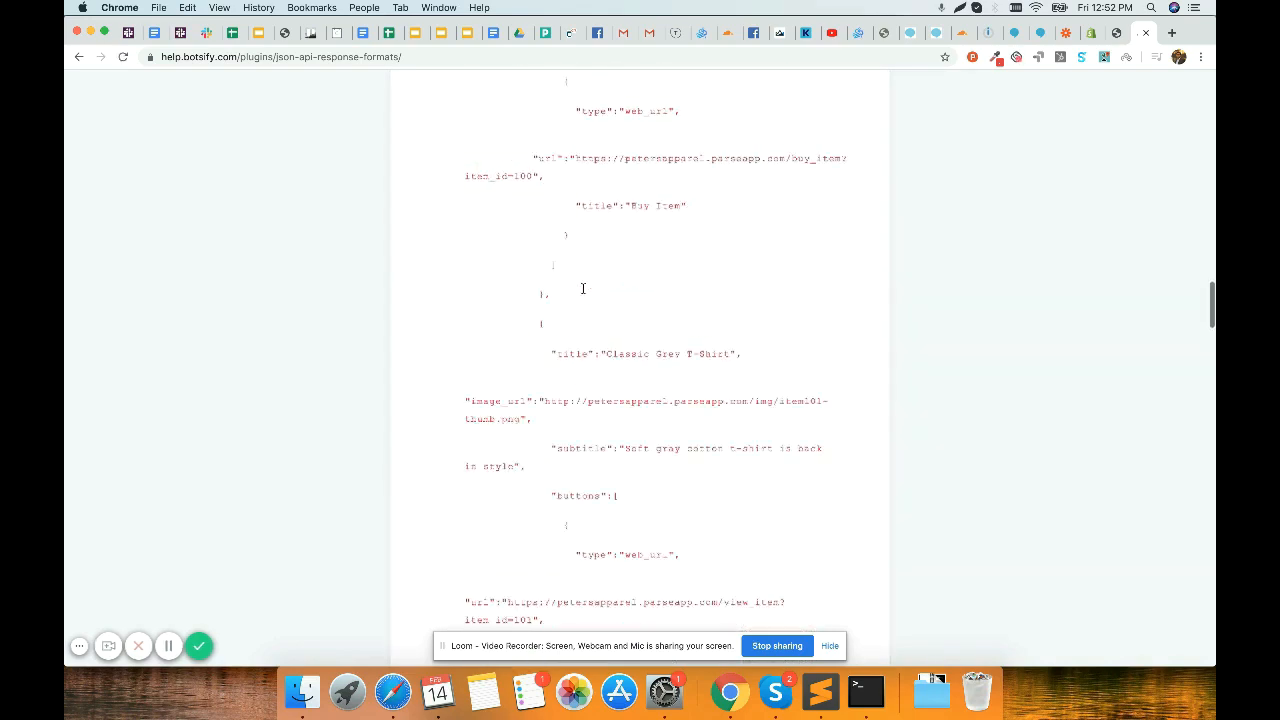
pyautogui.scroll(-10, 583, 289)
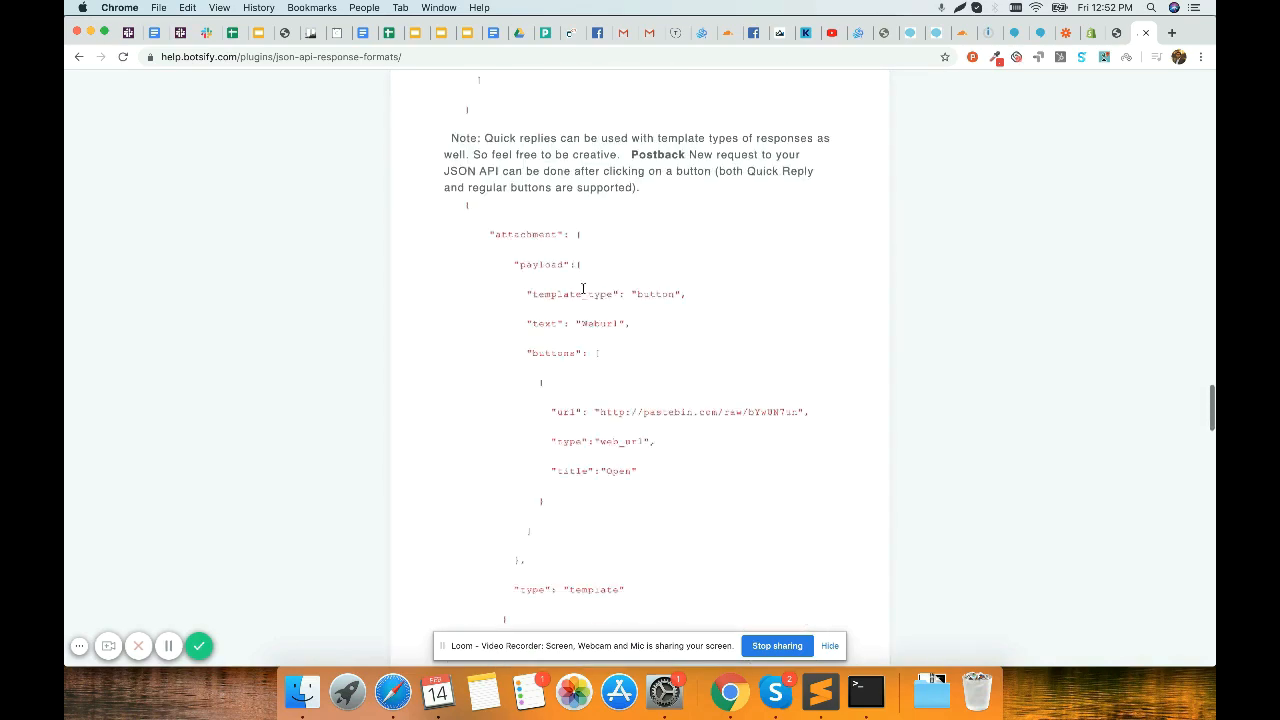
pyautogui.scroll(5, 583, 290)
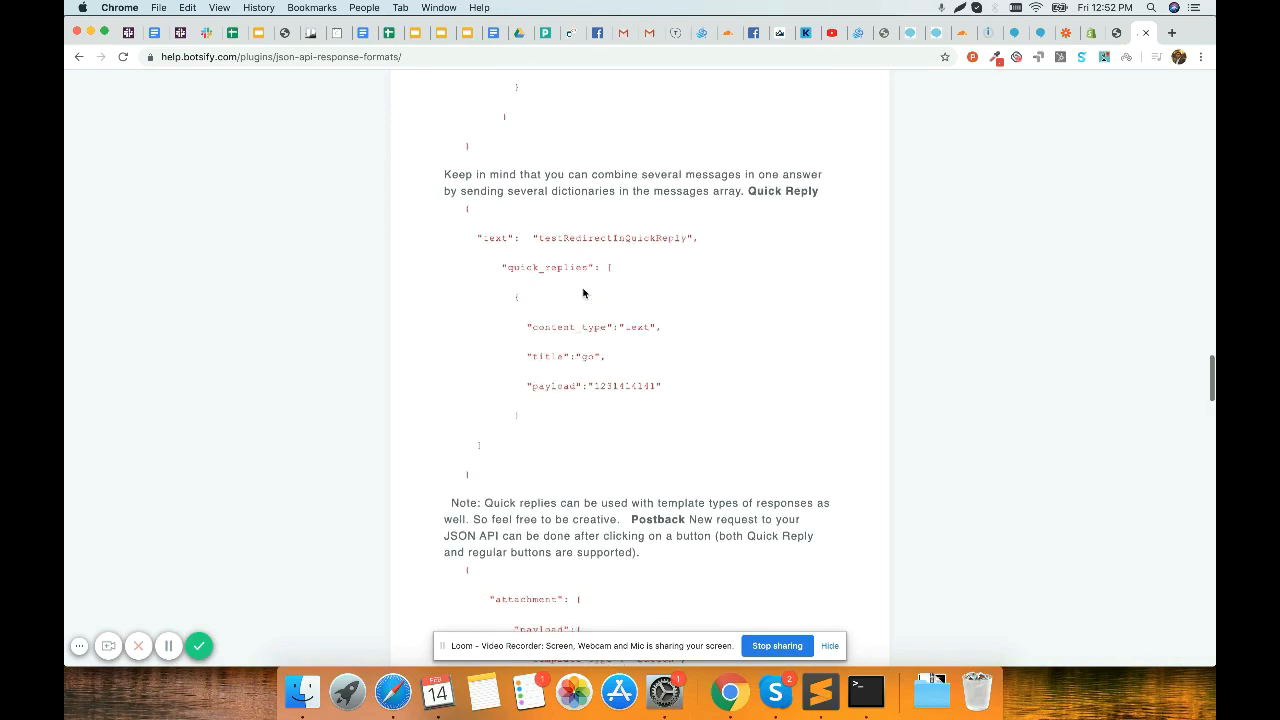
pyautogui.scroll(-10, 583, 292)
pyautogui.scroll(-6, 583, 292)
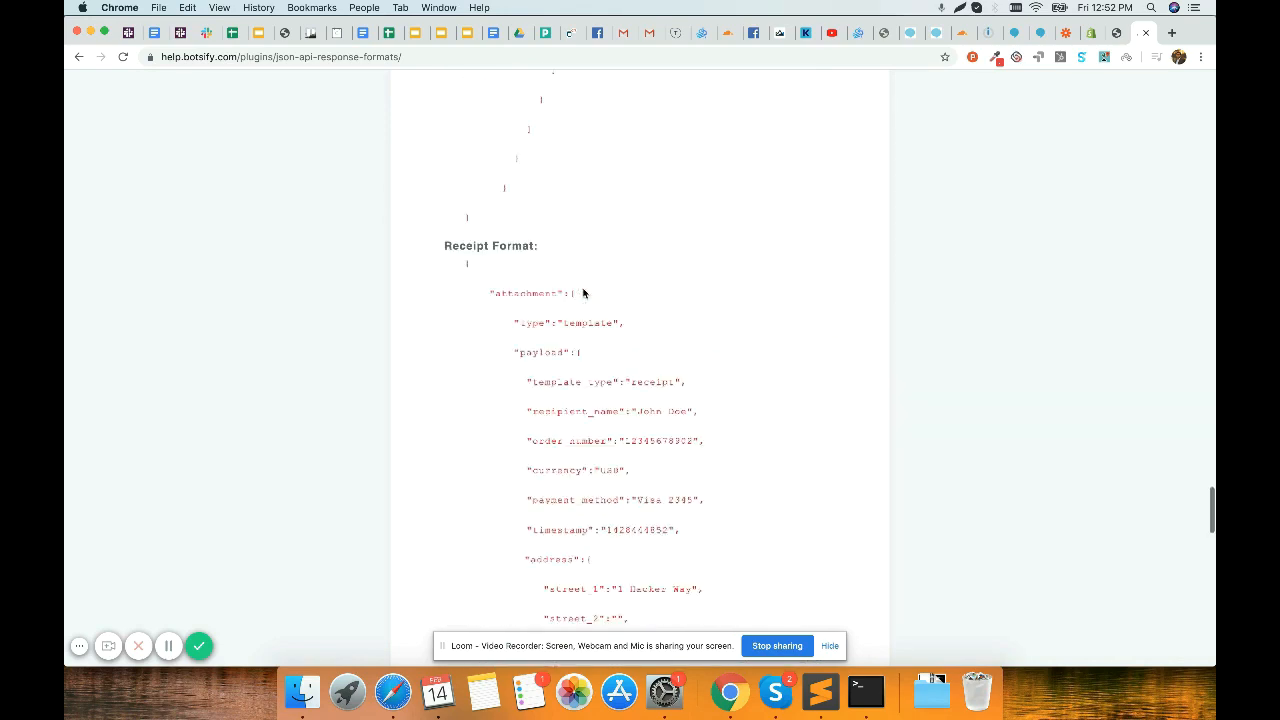
# Step: Copy the complete JSON sample under "Send an image"
pyautogui.scroll(15, 583, 293)
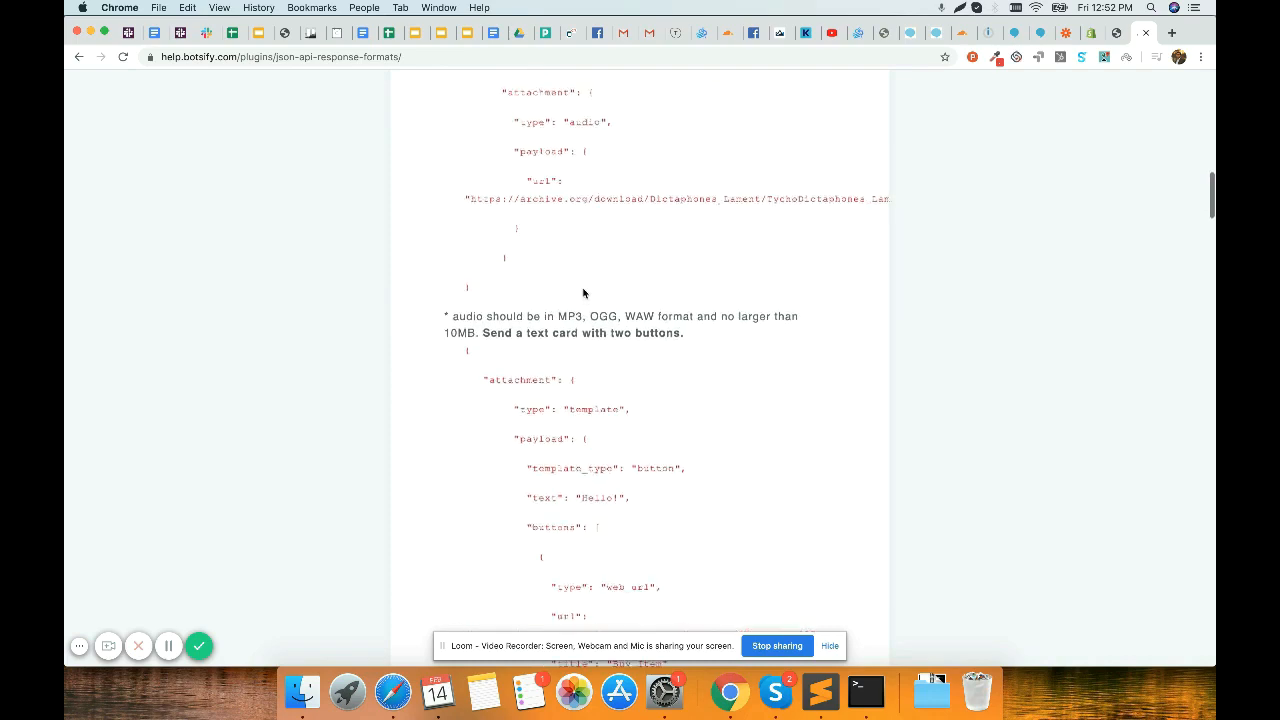
pyautogui.scroll(15, 583, 293)
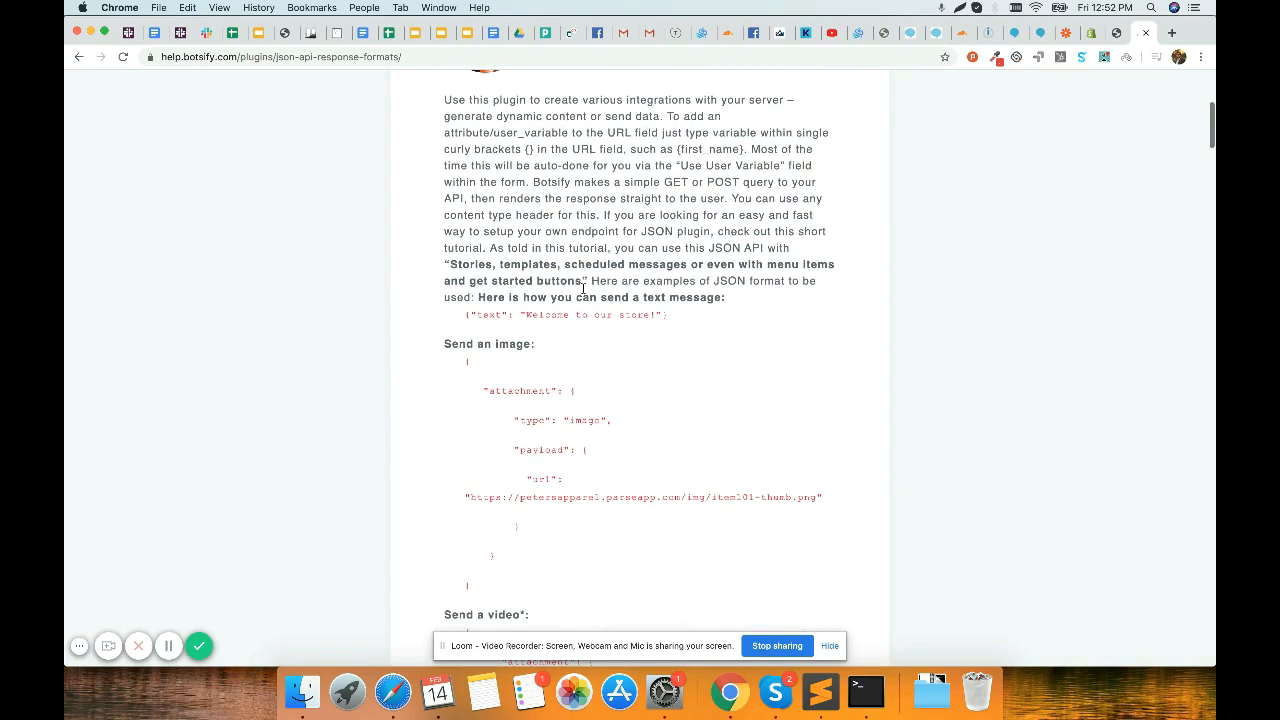
pyautogui.scroll(-3, 583, 288)
pyautogui.moveTo(497, 437); pyautogui.dragTo(464, 220)
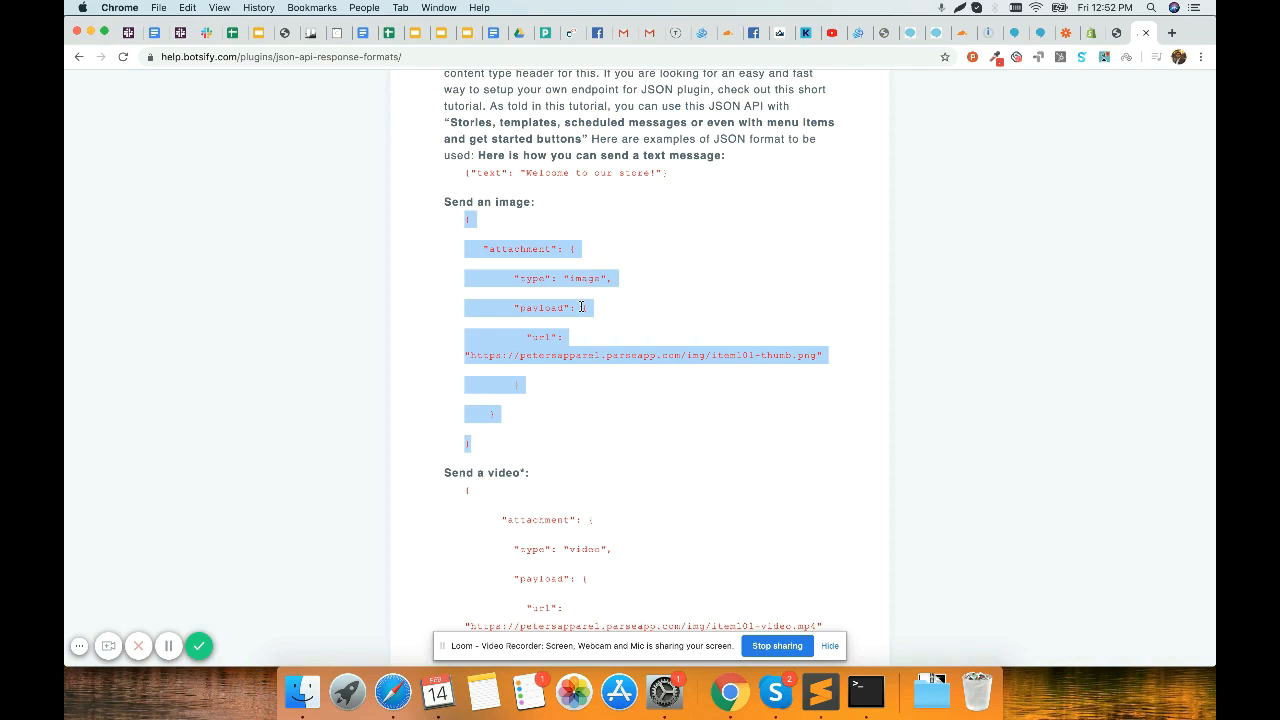
# Step: In the Integromat scenario, add a Webhook response module after the Shopify search and paste the image JSON sample as its body
pyautogui.click(986, 33)
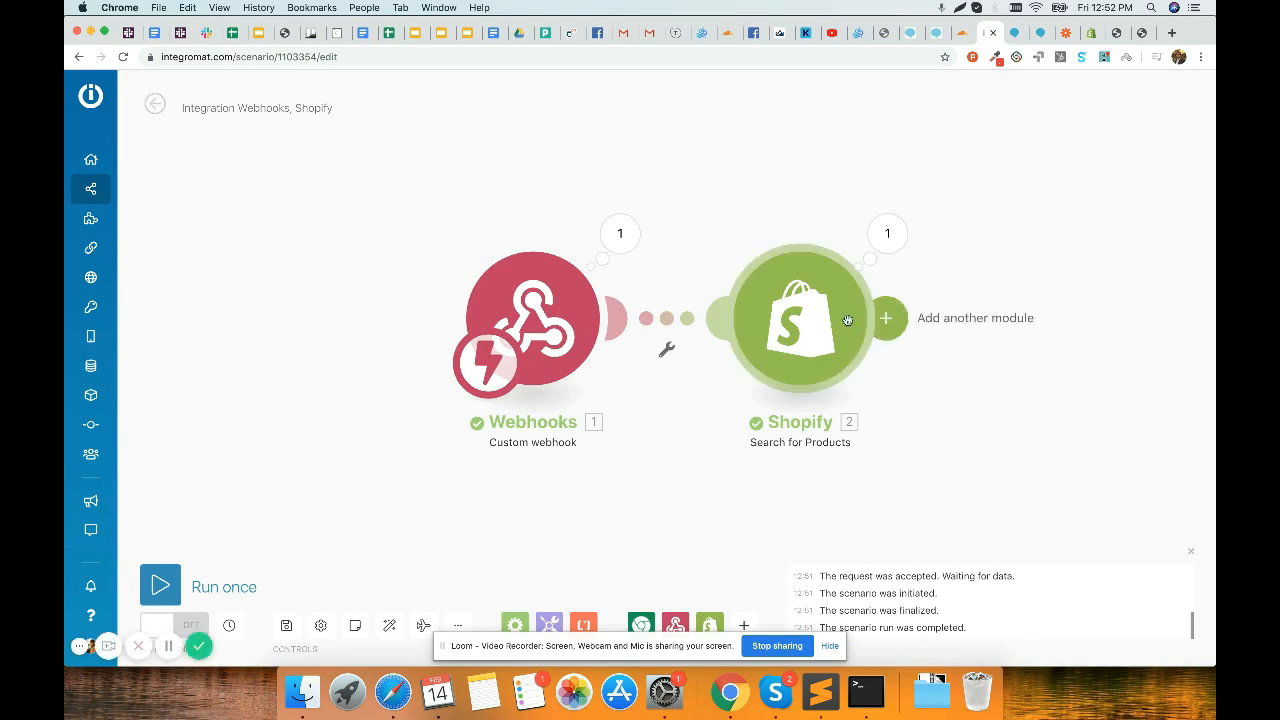
pyautogui.click(886, 320)
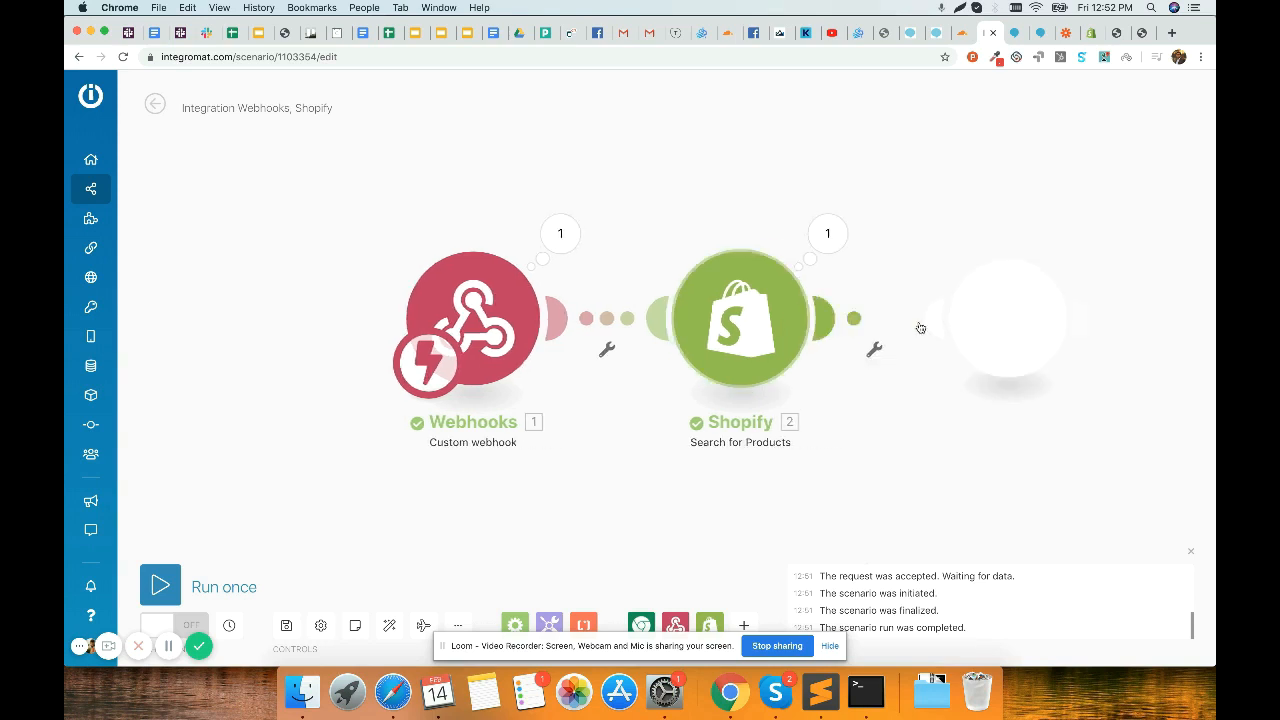
pyautogui.click(977, 321)
pyautogui.click(720, 280)
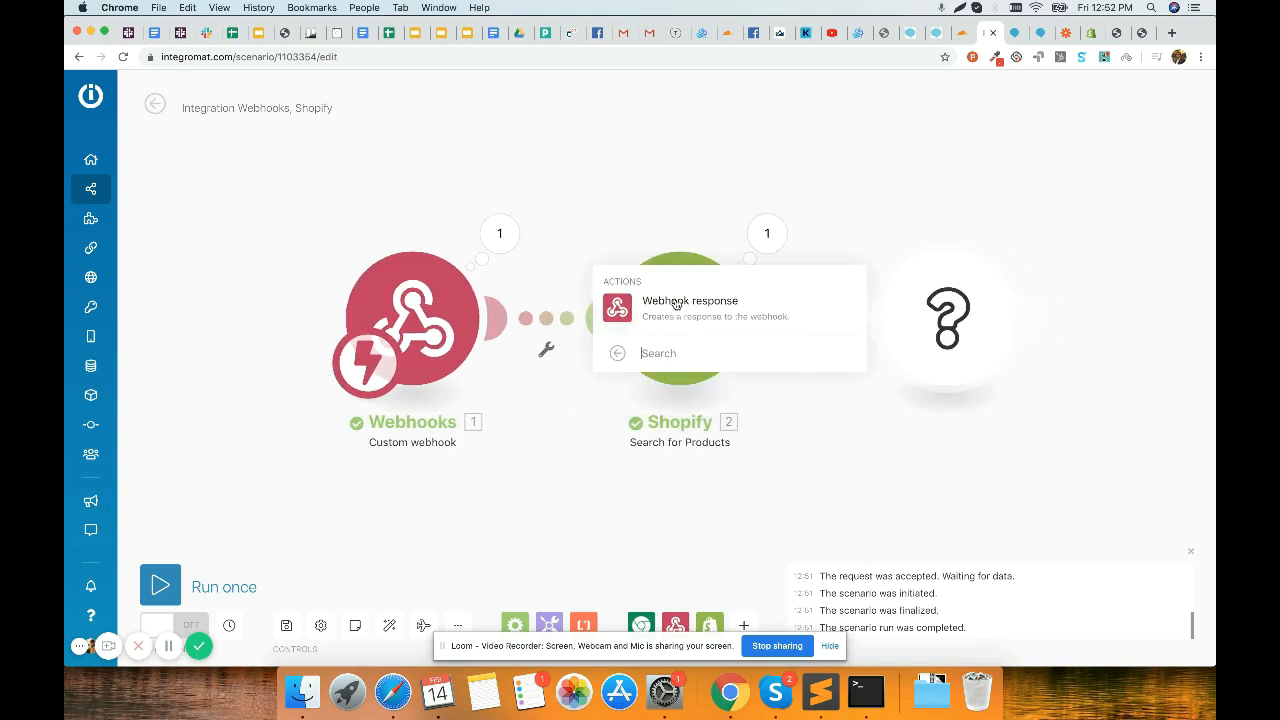
pyautogui.click(743, 300)
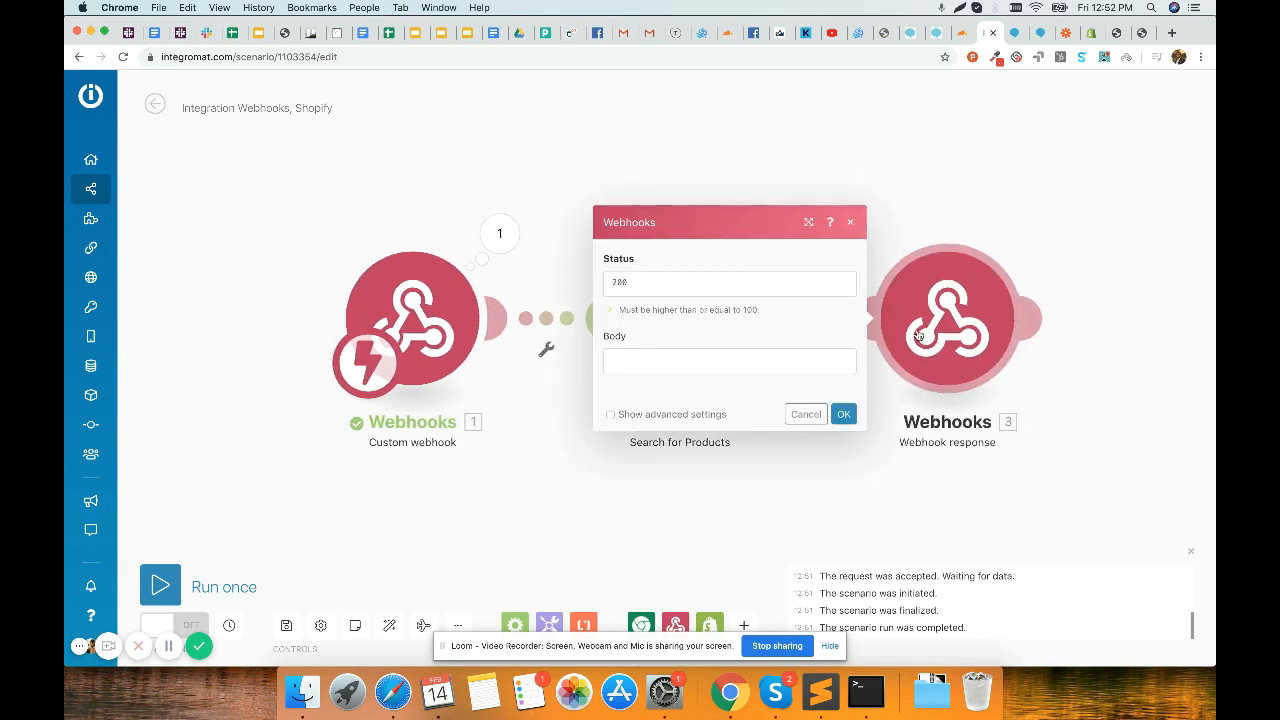
pyautogui.click(689, 360)
pyautogui.write('{ "attachment": { "type": "image", "payload": { "url": "https://petersapparel.parseapp.com/img/item101-thumb.png" } }}')
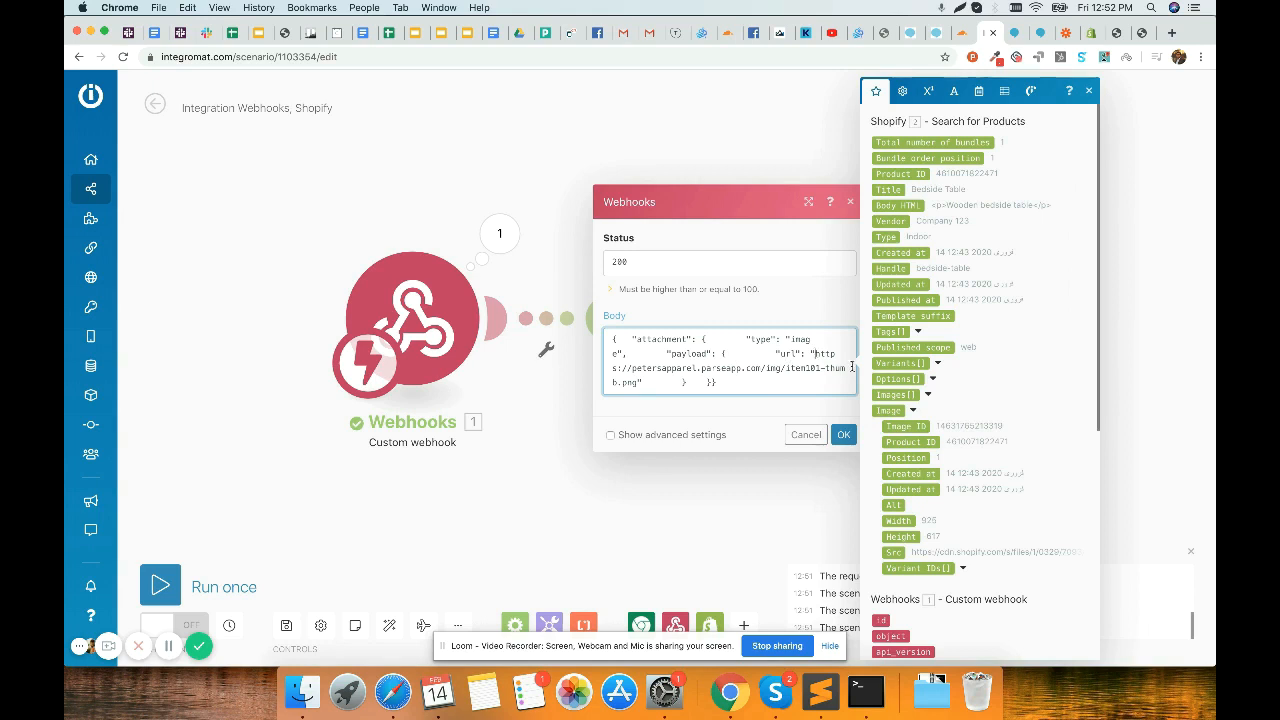
# Step: Replace the sample image URL in the response body with the Shopify product's Image Src value and accept the webhook response settings
pyautogui.hotkey('shift', 'Down')
pyautogui.hotkey('shift', 'Down')
pyautogui.hotkey('shift', 'Left')
pyautogui.hotkey('shift', 'Left')
pyautogui.hotkey('shift', 'Left')
pyautogui.hotkey('shift', 'Left')
pyautogui.hotkey('shift', 'Left')
pyautogui.hotkey('shift', 'Left')
pyautogui.hotkey('shift', 'Left')
pyautogui.hotkey('shift', 'Left')
pyautogui.hotkey('shift', 'Left')
pyautogui.hotkey('shift', 'Left')
pyautogui.hotkey('shift', 'Left')
pyautogui.hotkey('shift', 'Left')
pyautogui.hotkey('shift', 'Left')
pyautogui.hotkey('shift', 'Left')
pyautogui.hotkey('shift', 'Left')
pyautogui.hotkey('shift', 'Left')
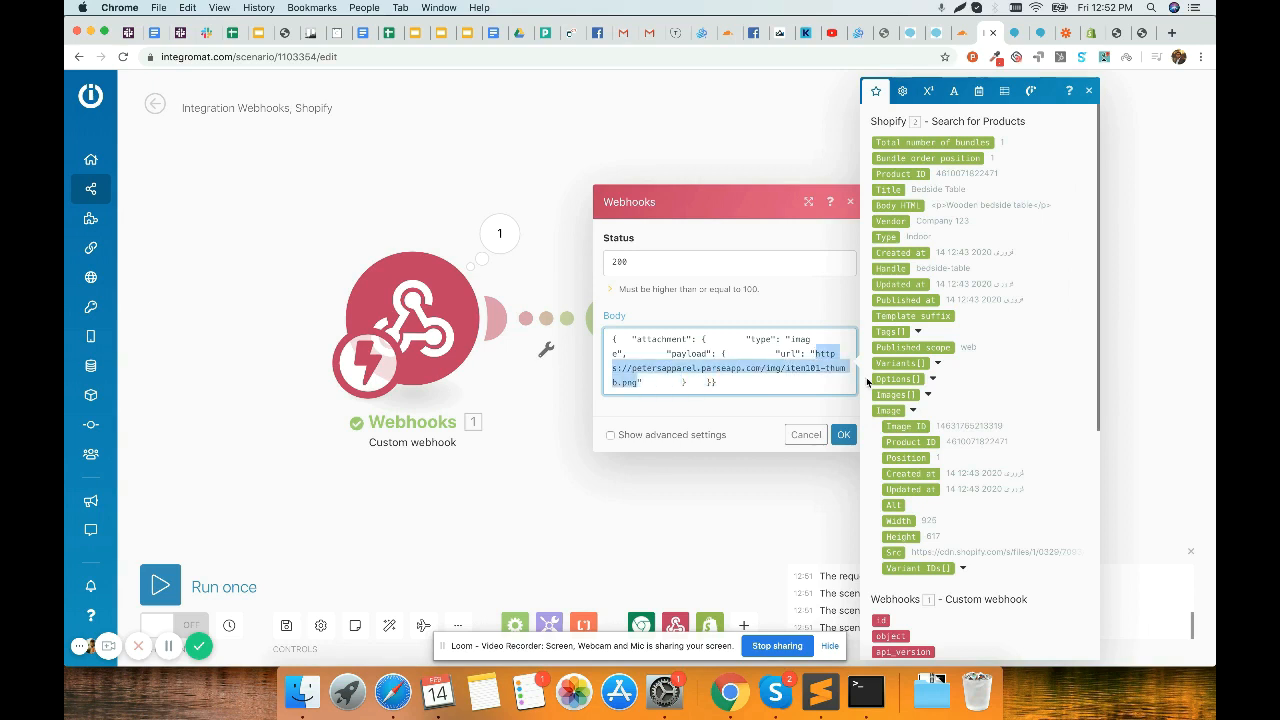
pyautogui.press('BackSpace')
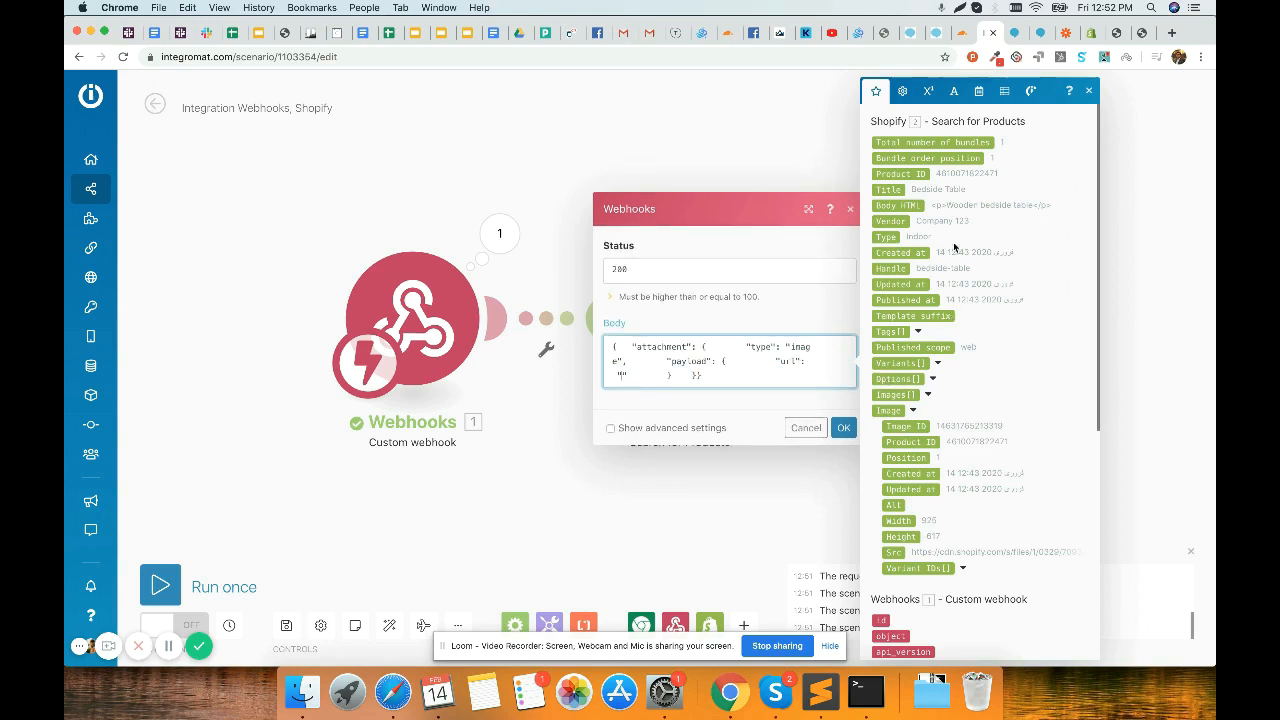
pyautogui.scroll(-6, 932, 262)
pyautogui.scroll(3, 938, 260)
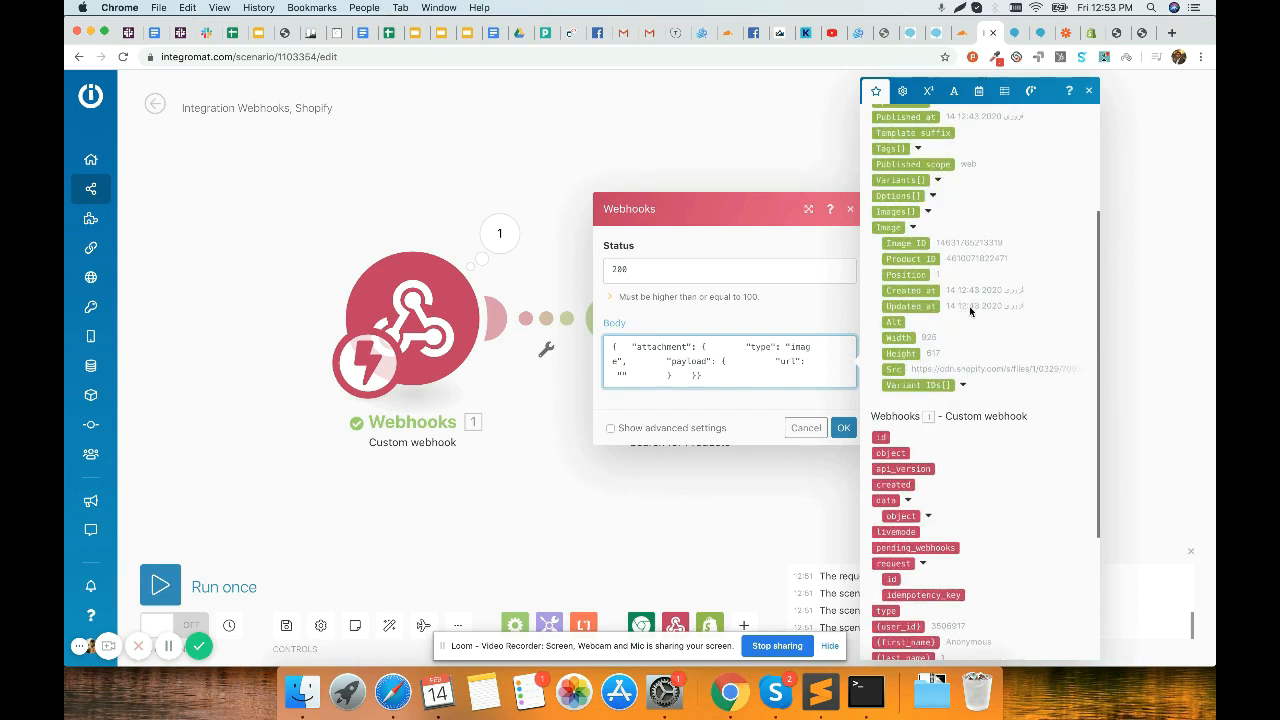
pyautogui.scroll(1, 938, 355)
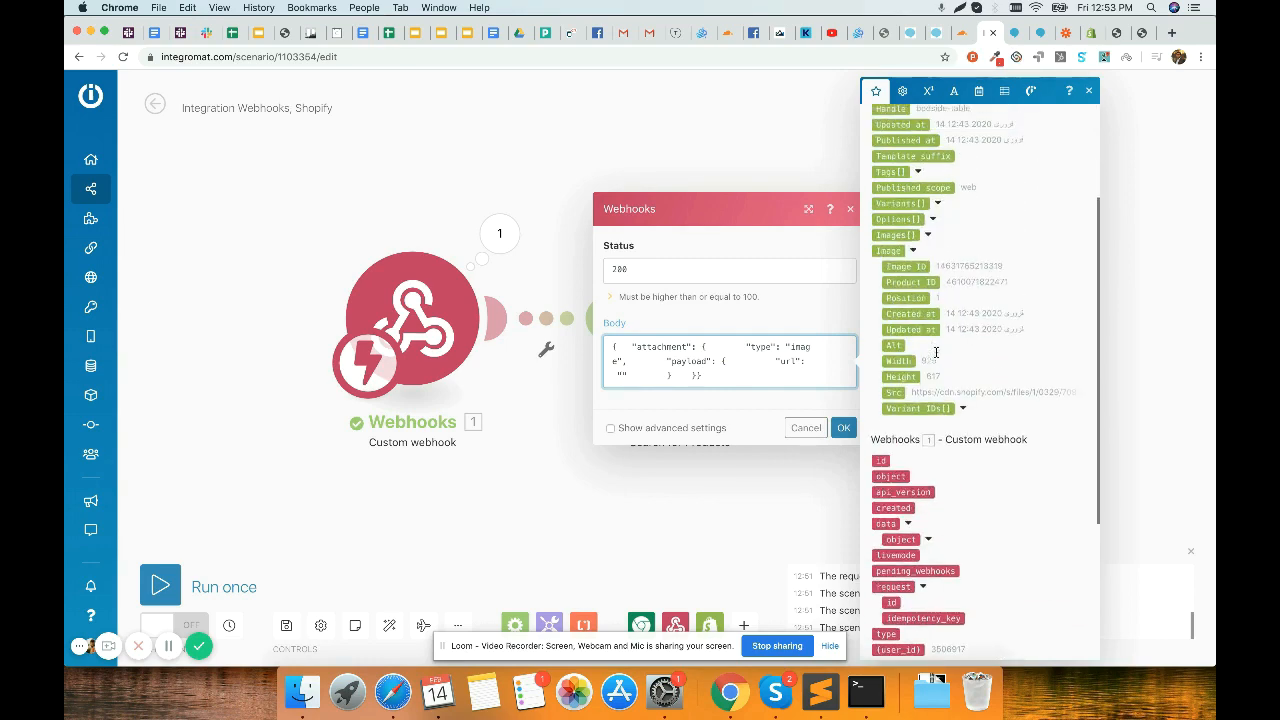
pyautogui.click(893, 397)
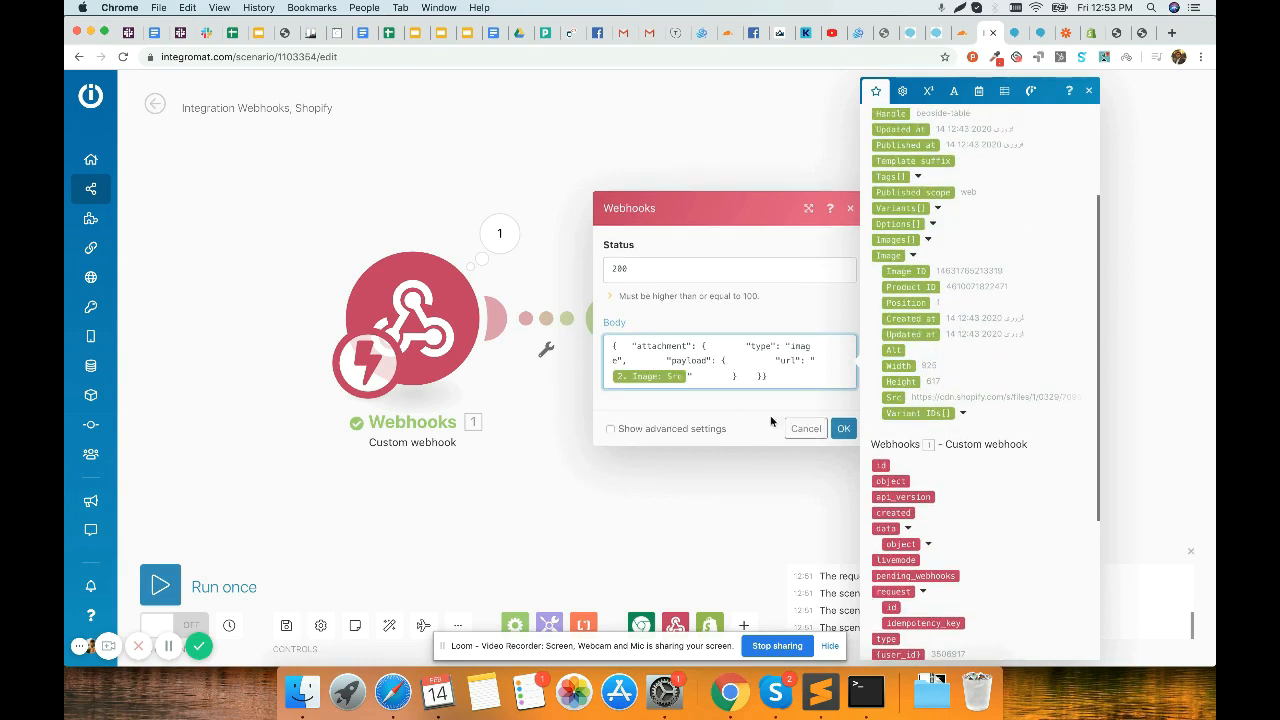
pyautogui.click(844, 429)
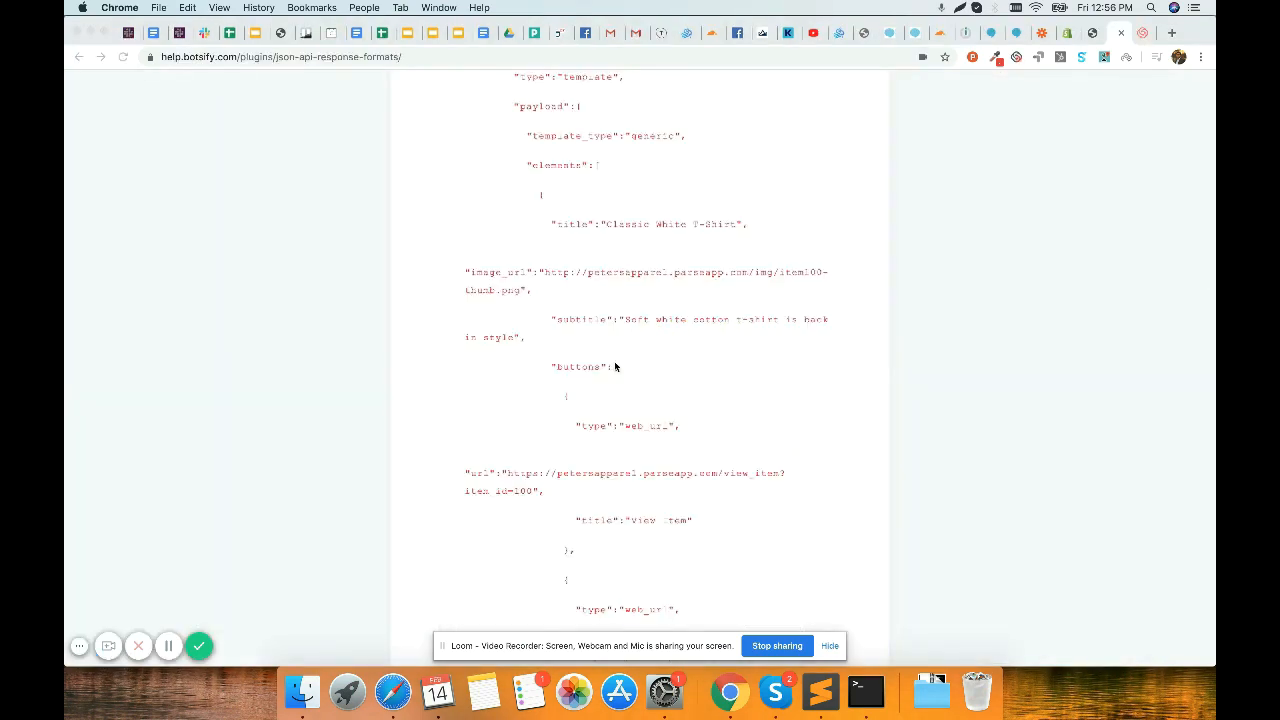
# Step: Copy the complete JSON sample under "Send a gallery" from the Botsify response formats page
pyautogui.scroll(-2, 614, 366)
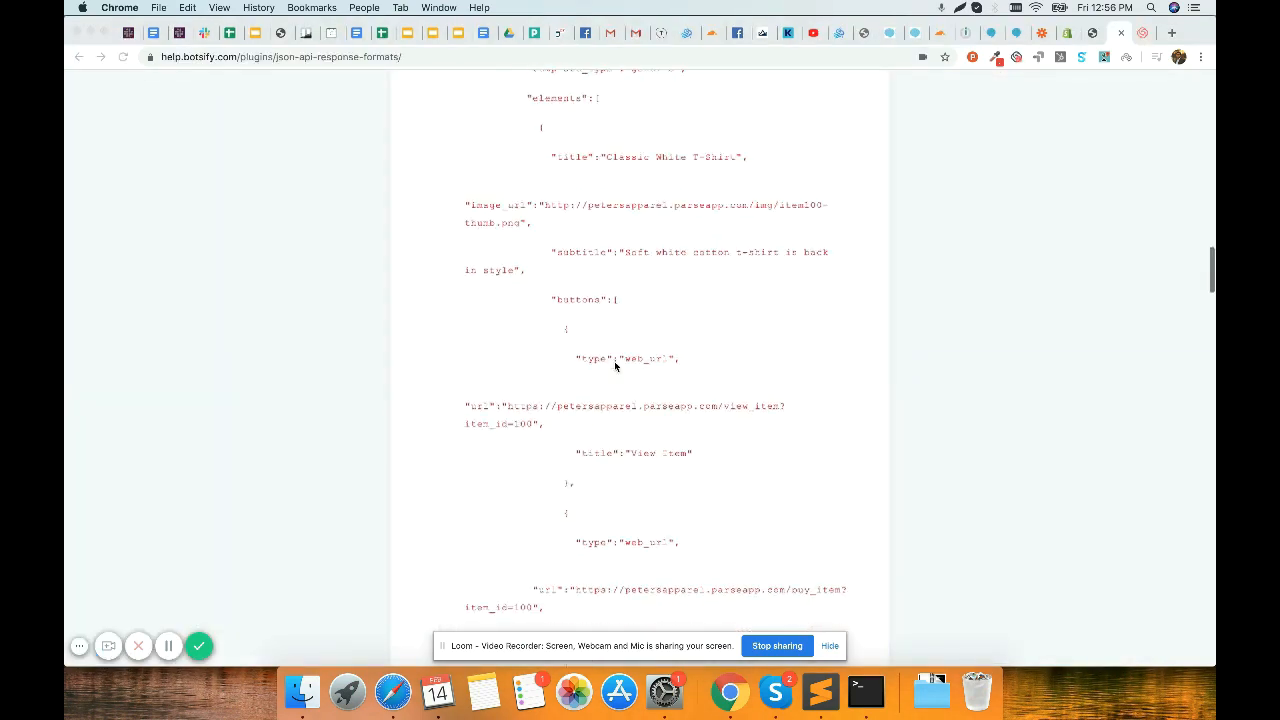
pyautogui.click(1013, 40)
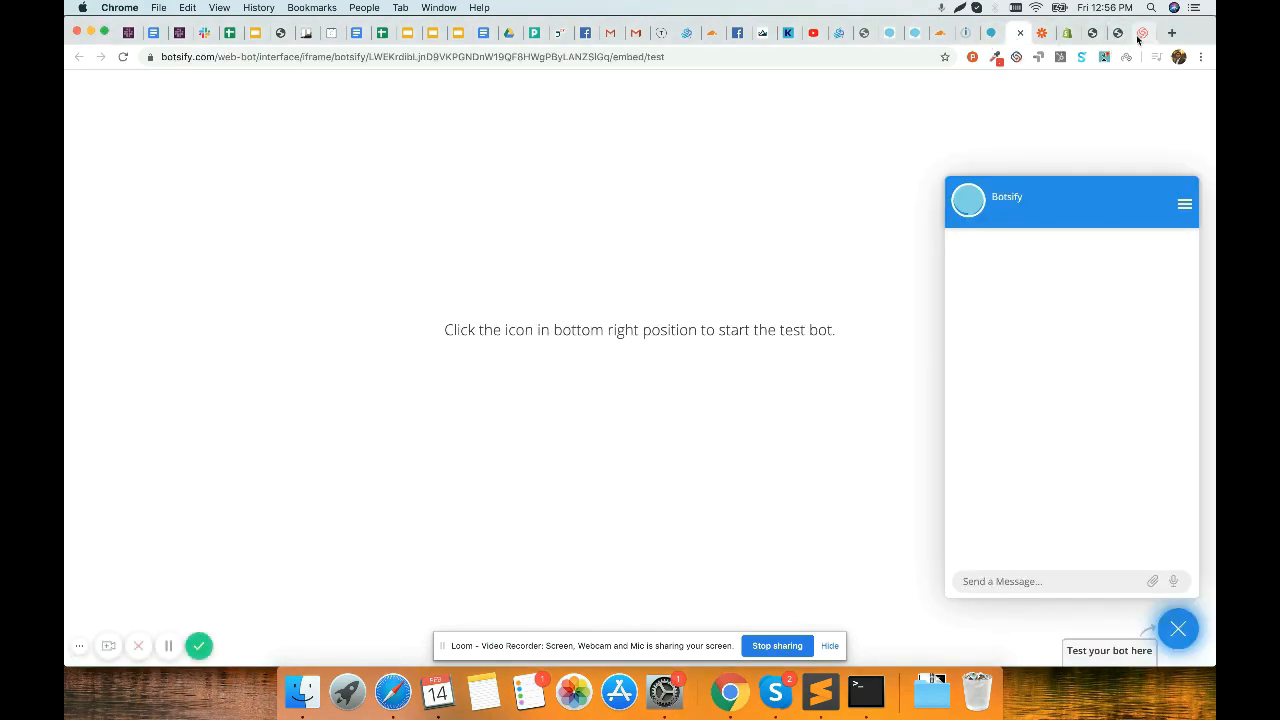
pyautogui.click(1137, 39)
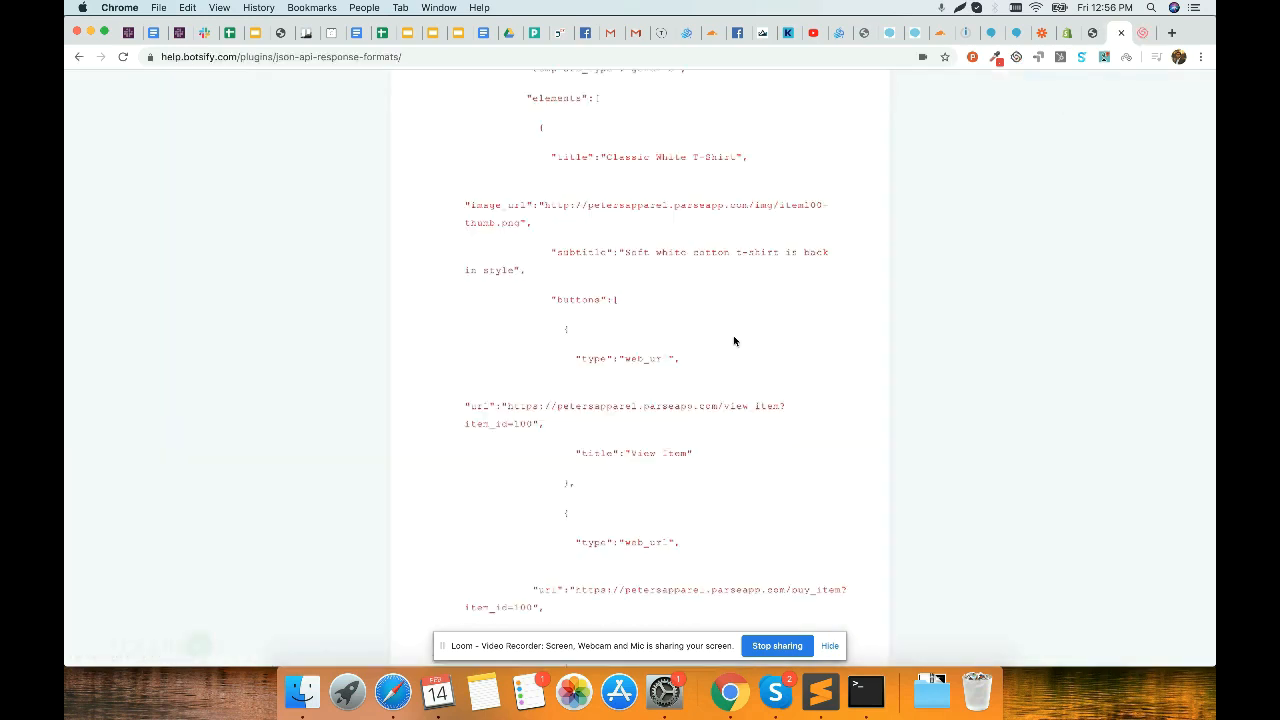
pyautogui.scroll(5, 634, 349)
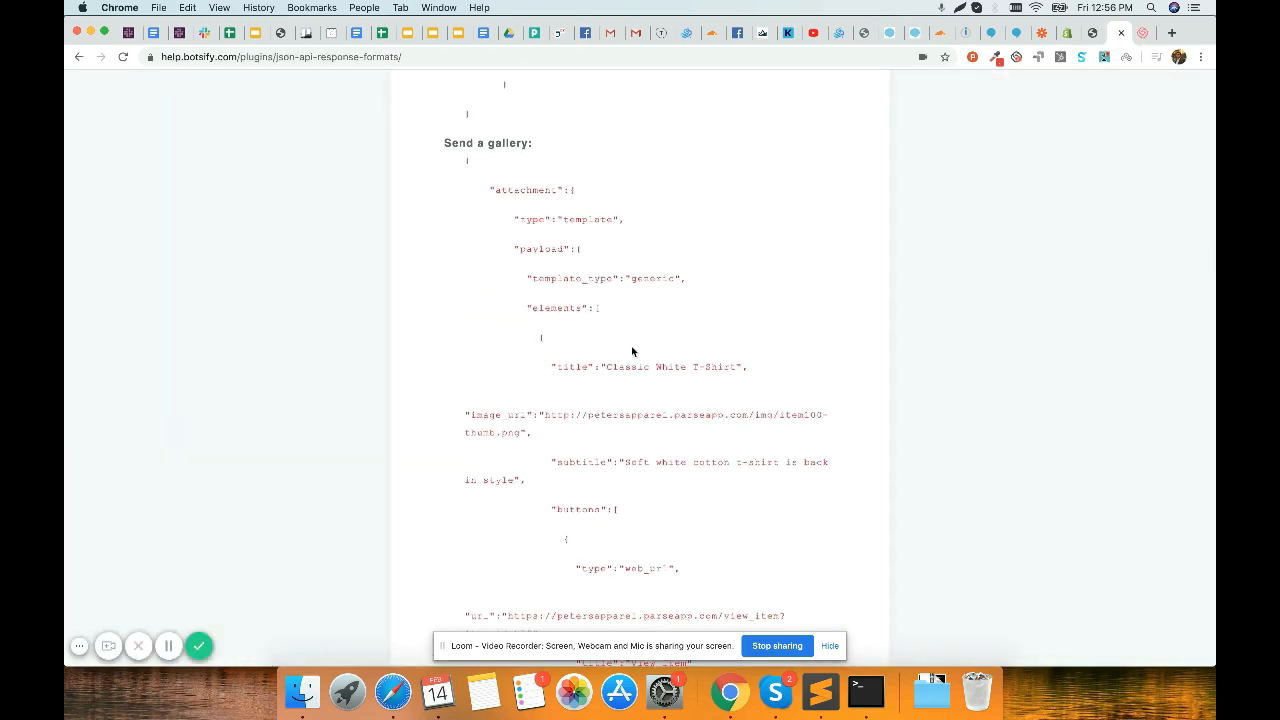
pyautogui.scroll(-2, 584, 271)
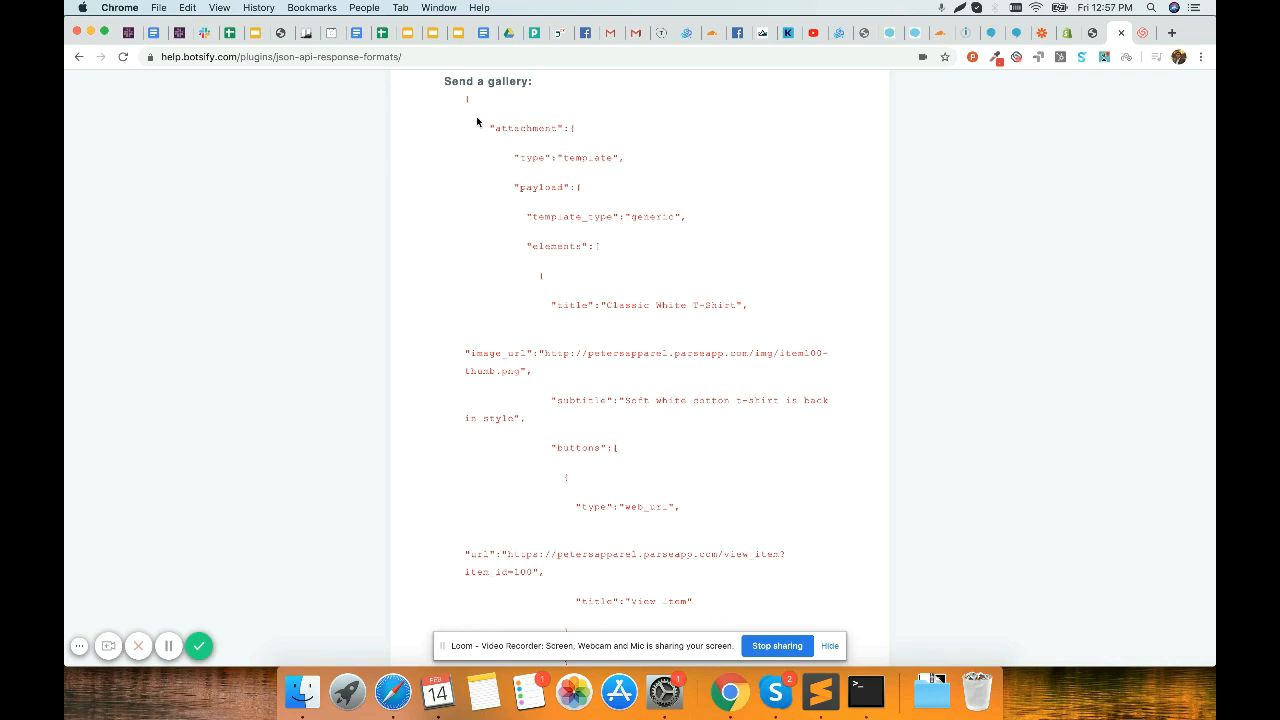
pyautogui.scroll(3, 503, 127)
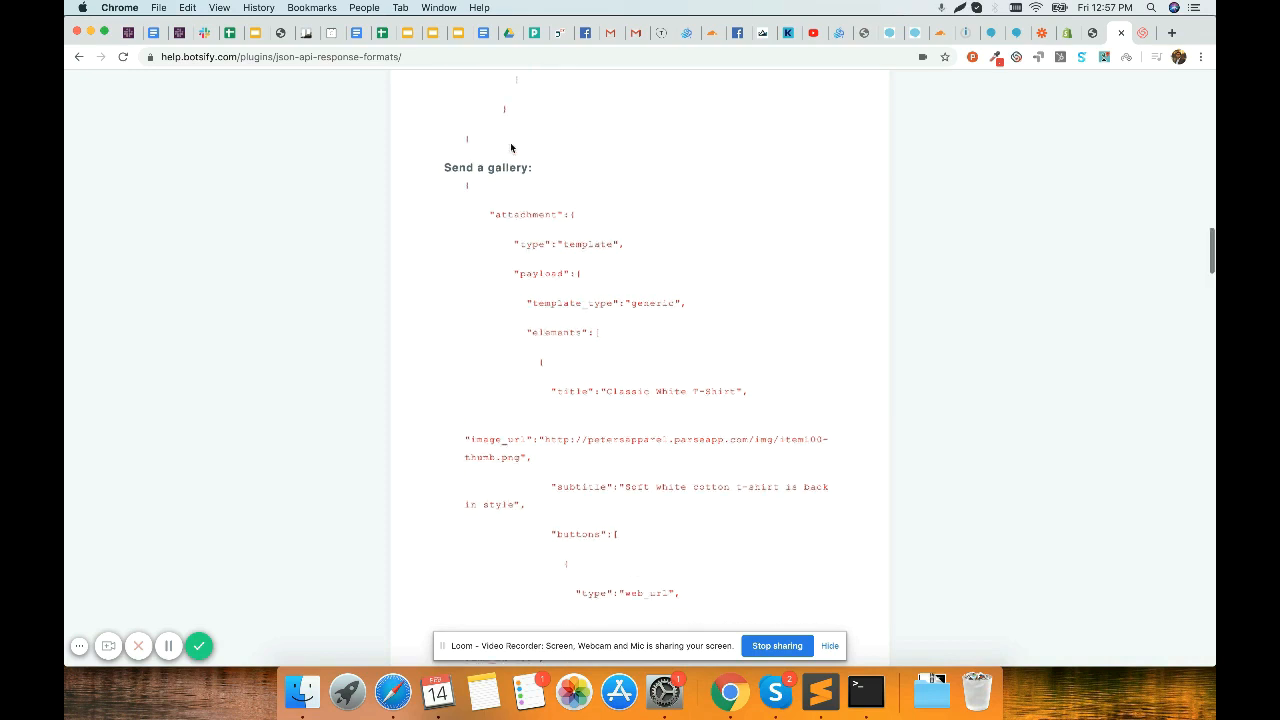
pyautogui.tripleClick(517, 170)
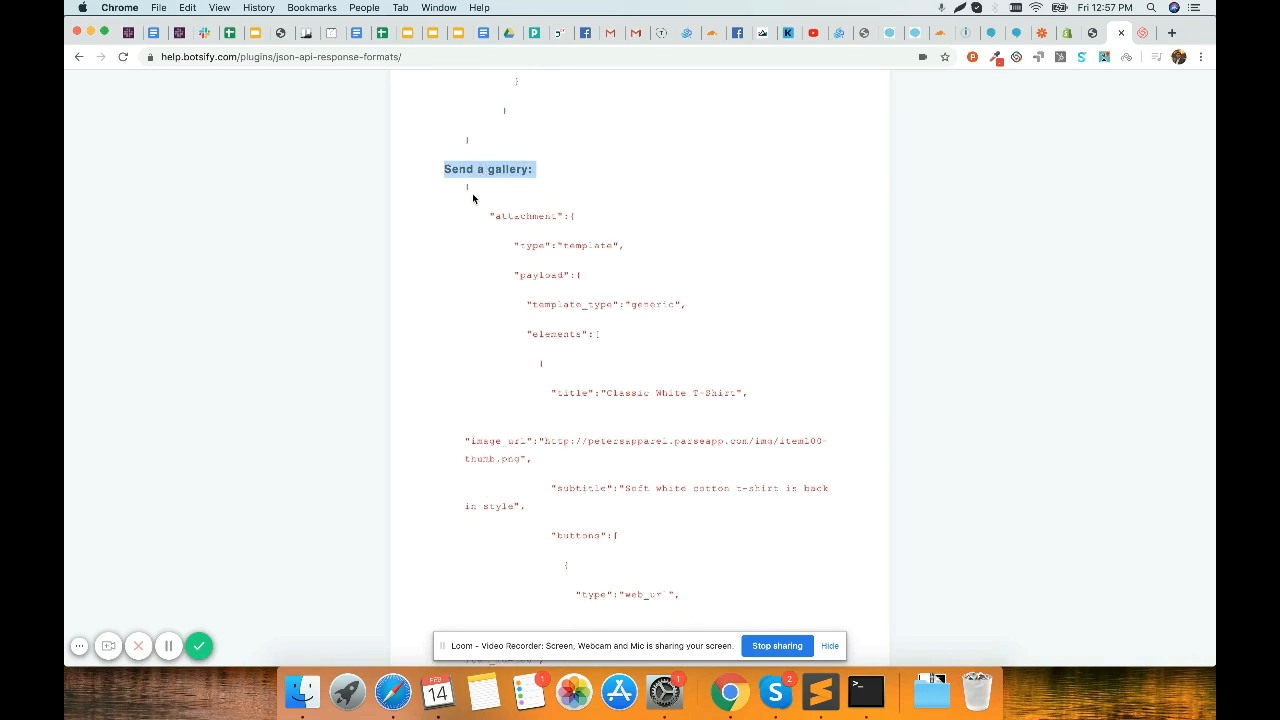
pyautogui.click(474, 197)
pyautogui.moveTo(465, 184); pyautogui.dragTo(636, 515)
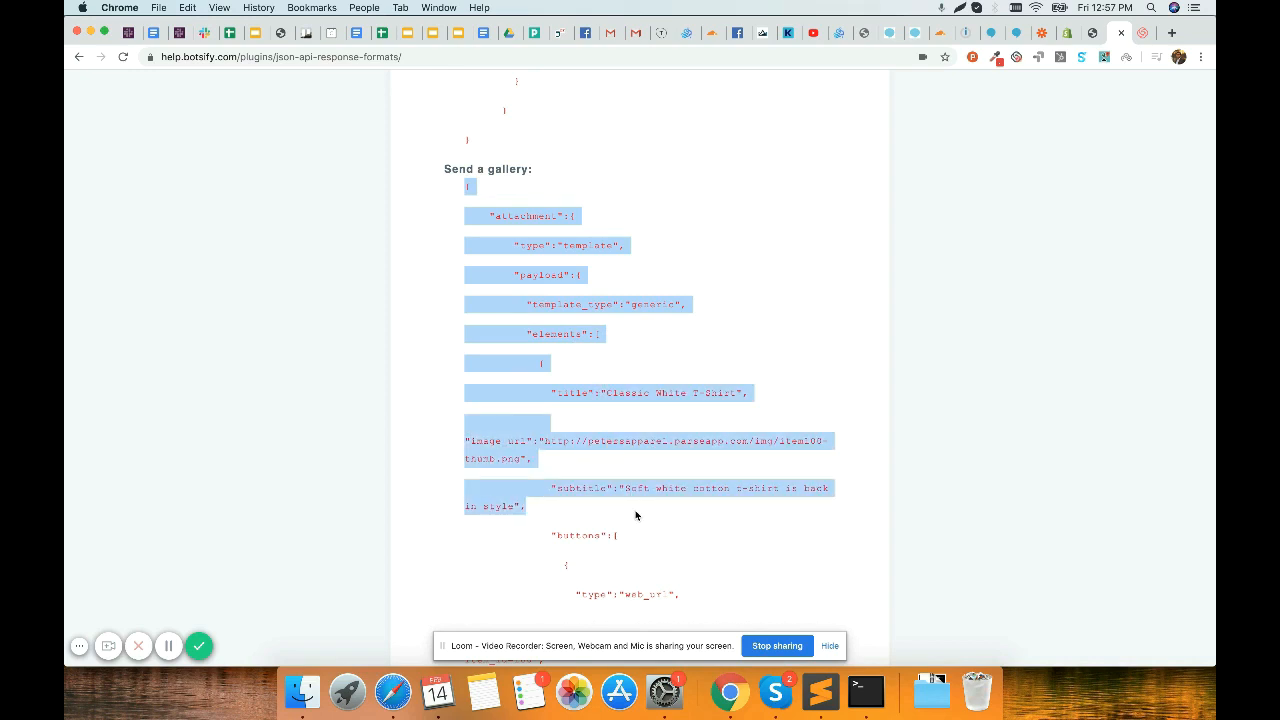
pyautogui.scroll(-1, 636, 515)
pyautogui.moveTo(636, 515); pyautogui.dragTo(631, 611)
pyautogui.scroll(-5, 631, 611)
pyautogui.scroll(-5, 631, 616)
pyautogui.scroll(-5, 631, 616)
pyautogui.scroll(-5, 631, 616)
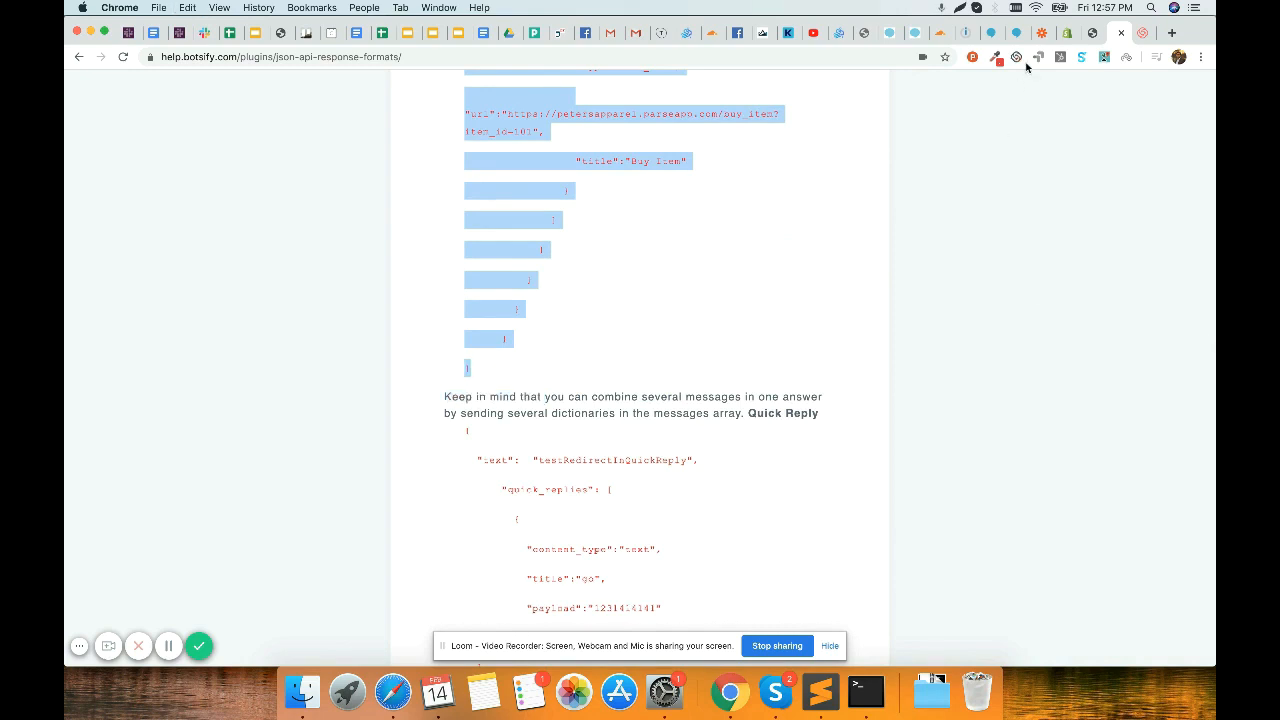
# Step: In the Integromat scenario, replace the Webhook response module's body with the copied gallery JSON sample
pyautogui.click(960, 32)
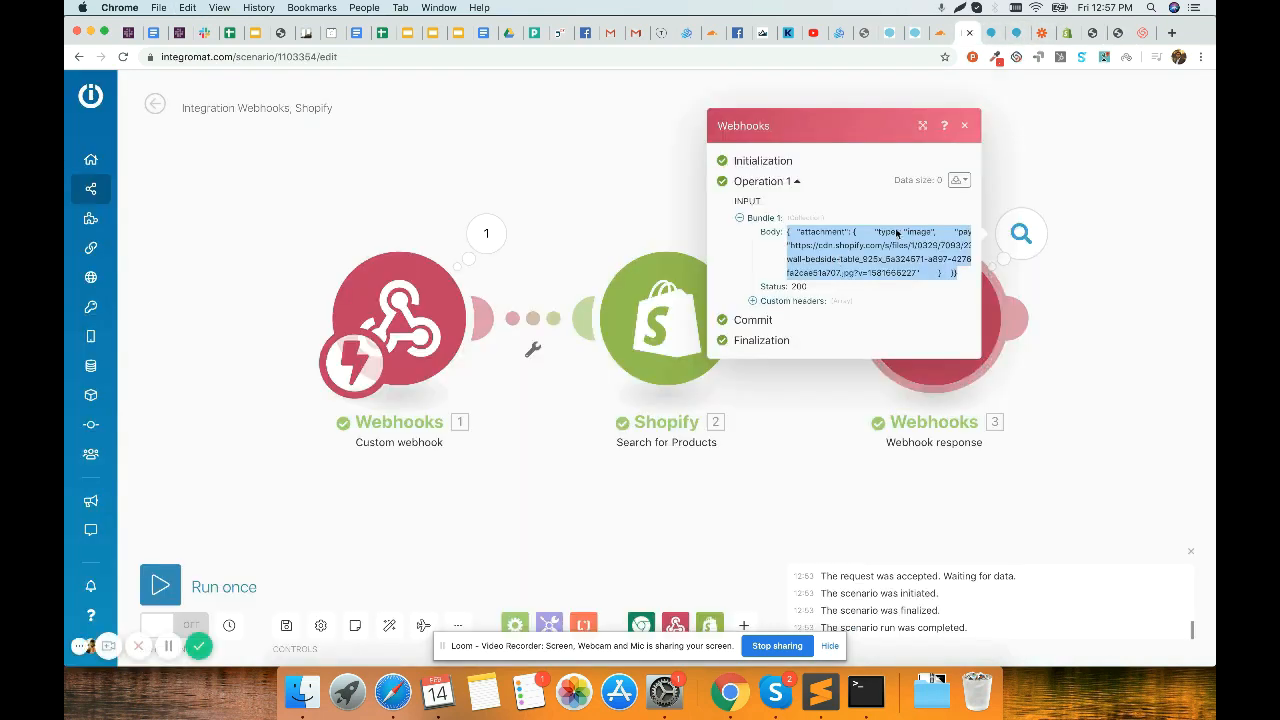
pyautogui.click(964, 125)
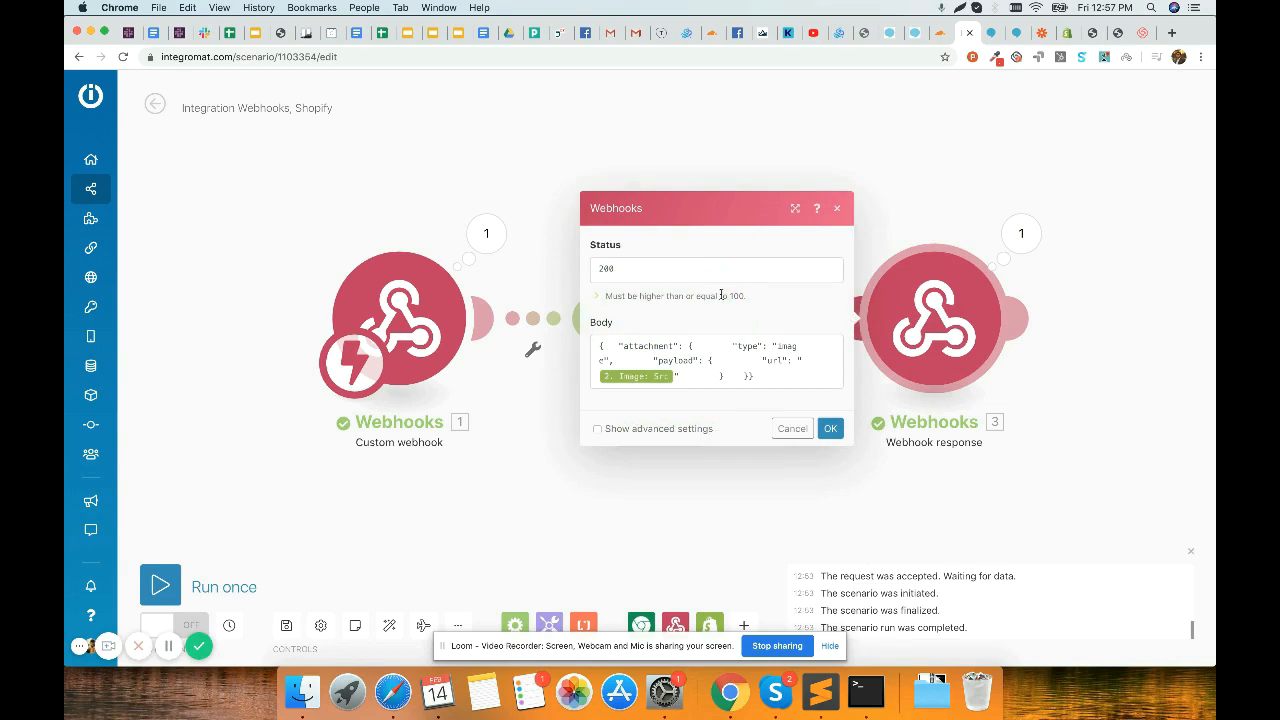
pyautogui.click(688, 347)
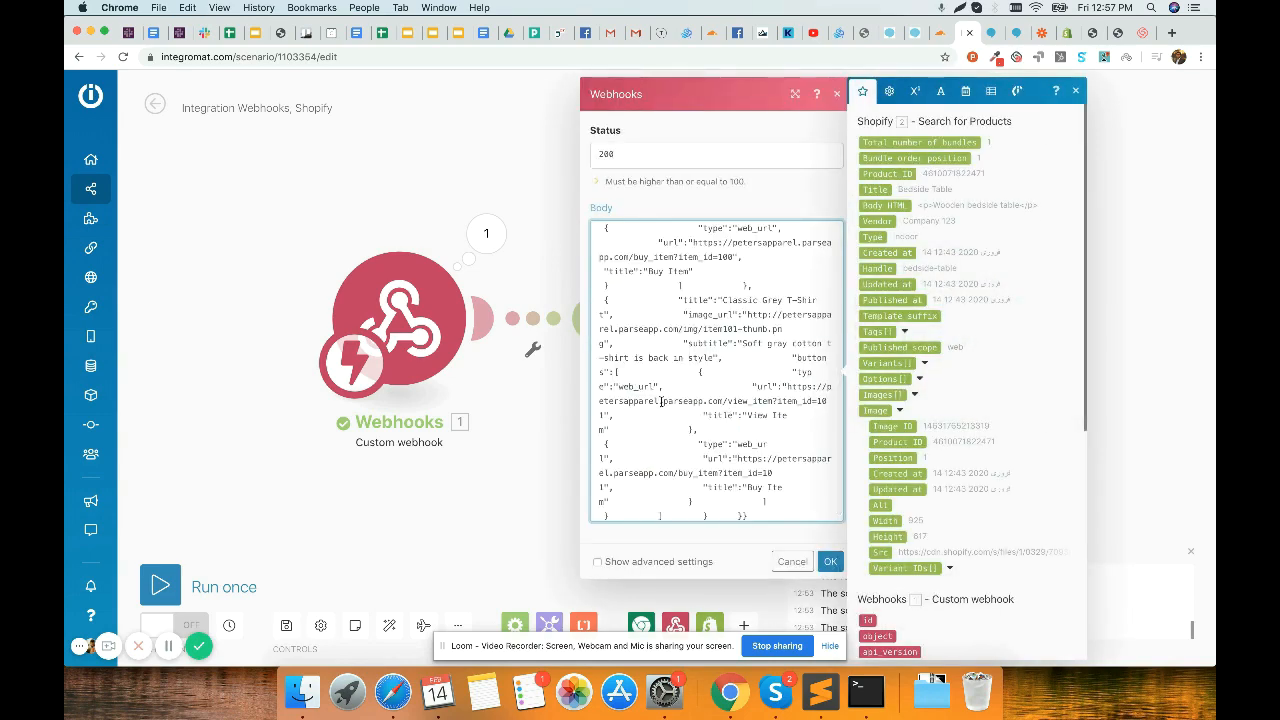
pyautogui.scroll(4, 676, 447)
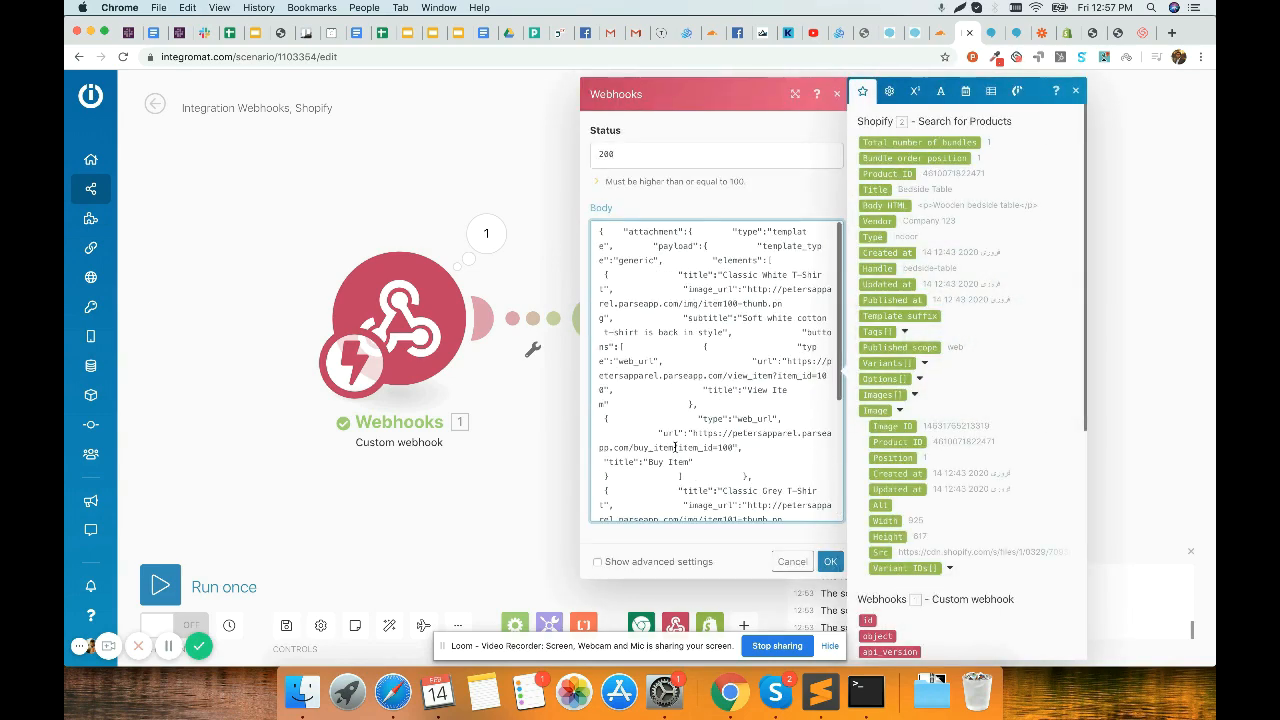
# Step: Copy the entire gallery JSON from the response body and open jsonlint.com in a new browser tab
pyautogui.press('super+a')
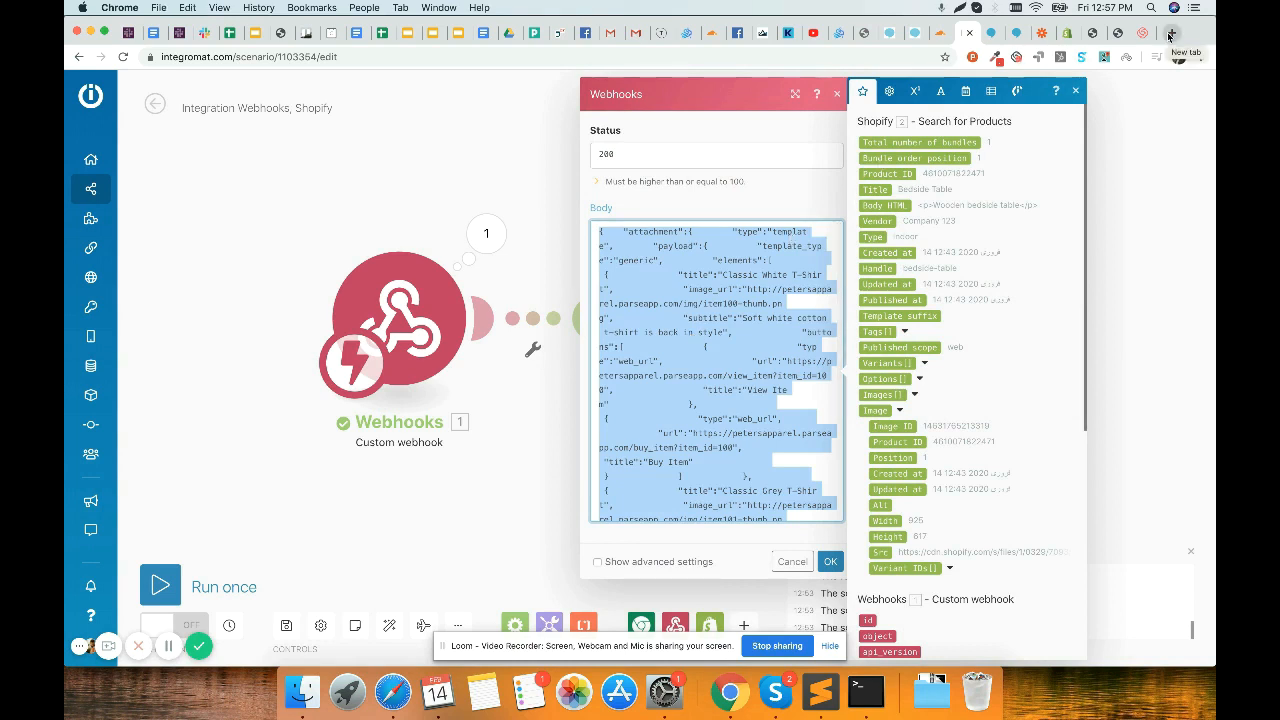
pyautogui.click(799, 346)
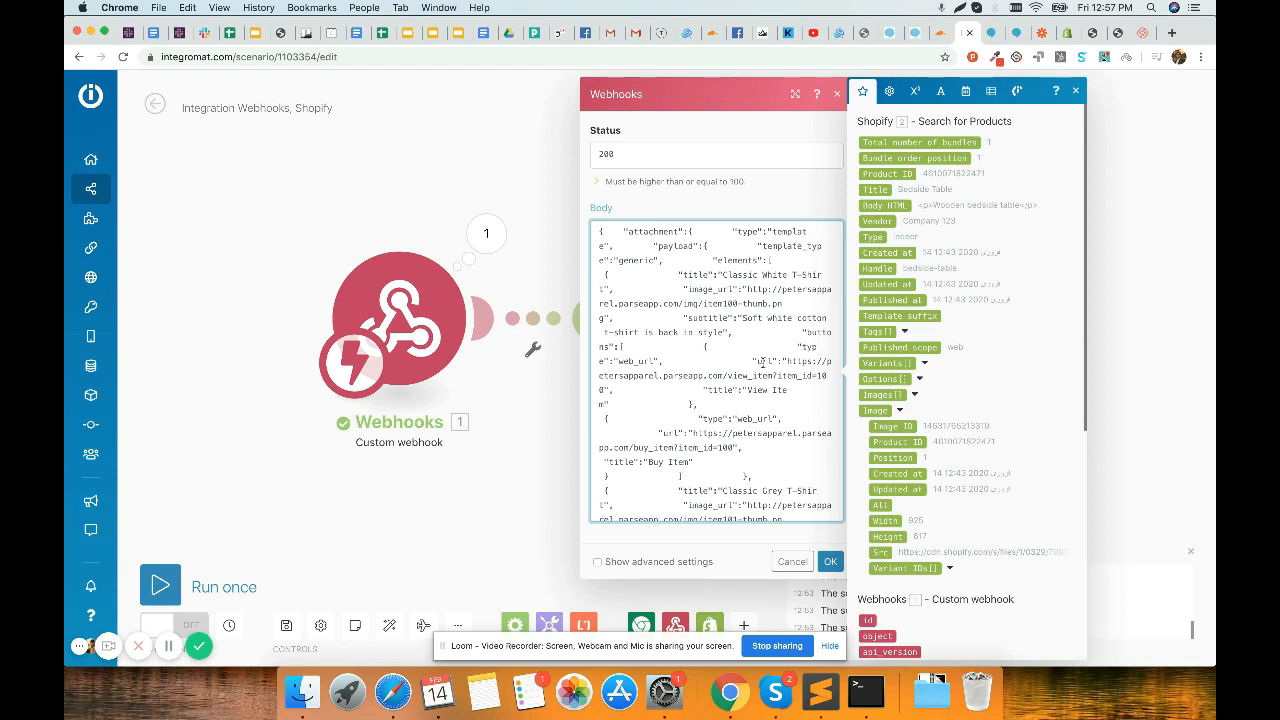
pyautogui.press('super+a')
pyautogui.click(1172, 32)
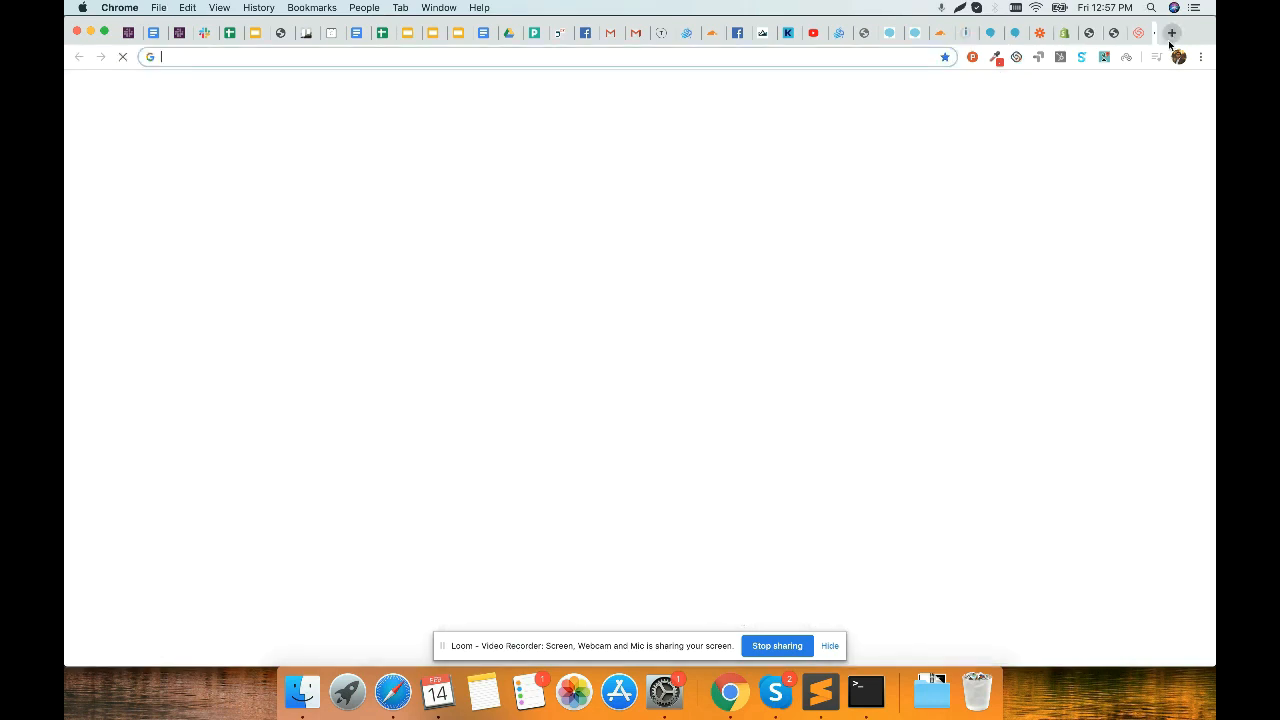
pyautogui.write('hson')
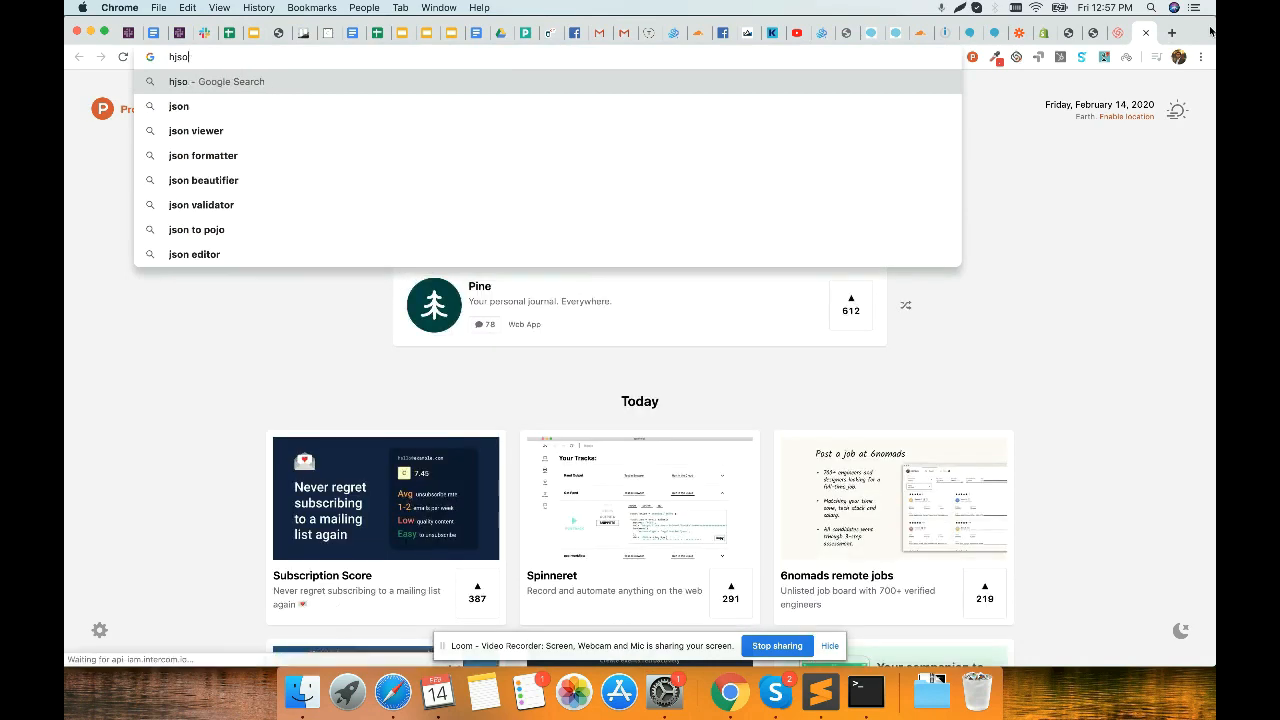
pyautogui.press('BackSpace')
pyautogui.press('BackSpace')
pyautogui.press('BackSpace')
pyautogui.press('BackSpace')
pyautogui.write('jsonlint.co')
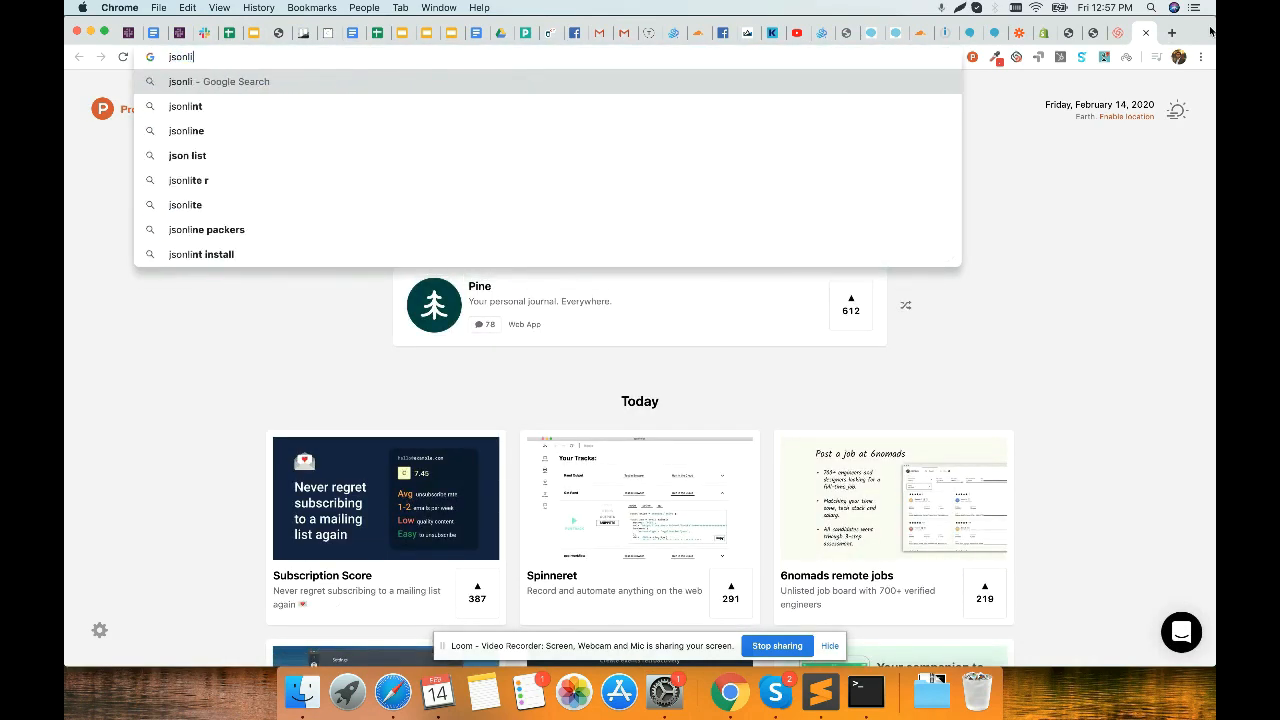
pyautogui.write('m')
pyautogui.press('Return')
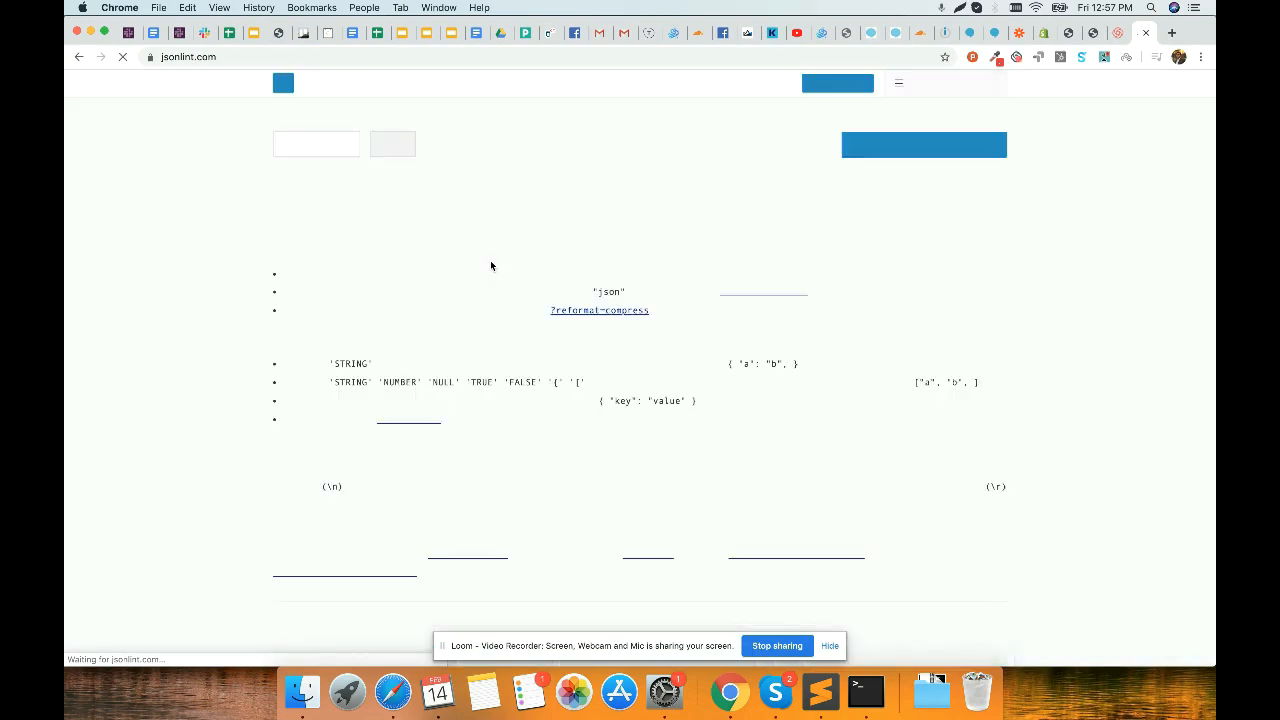
# Step: Paste the gallery JSON into the JSONLint editor and validate it
pyautogui.press('super+v')
pyautogui.click(317, 450)
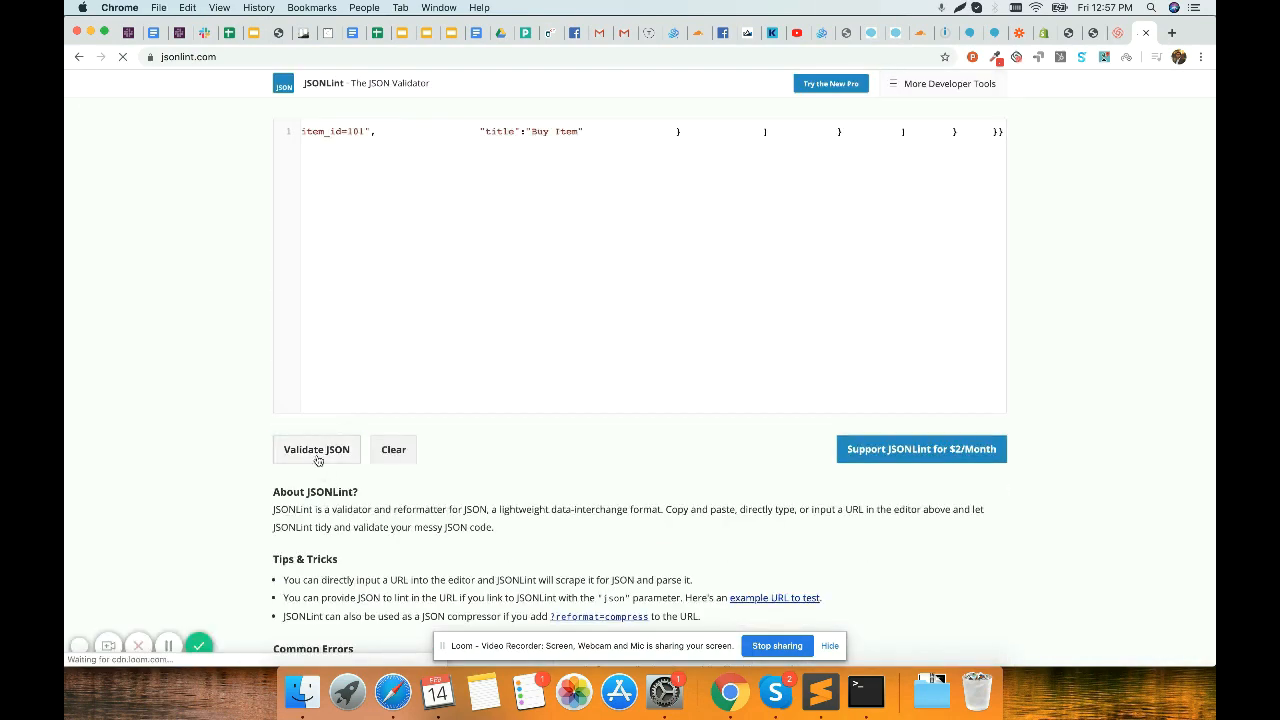
pyautogui.scroll(-2, 497, 509)
pyautogui.scroll(4, 537, 440)
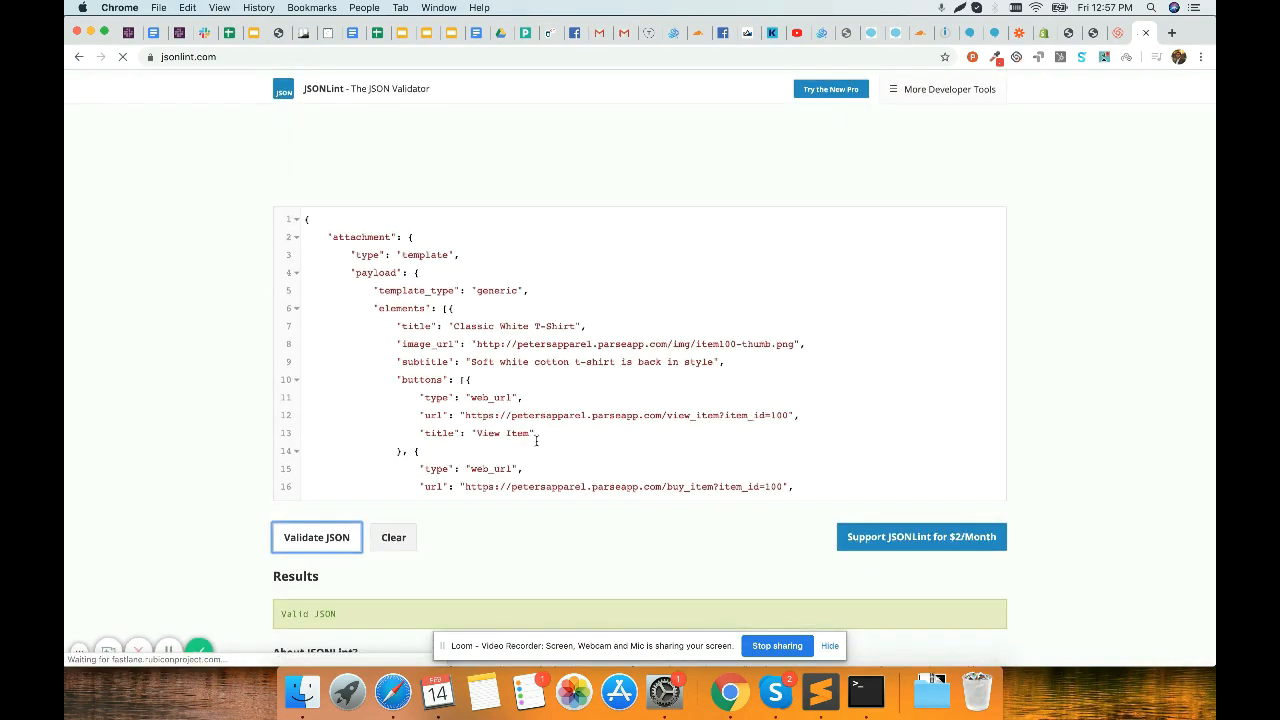
# Step: Put both objects in the "elements" array and its closing bracket on separate lines, and fold the two objects
pyautogui.click(451, 303)
pyautogui.scroll(-3, 466, 320)
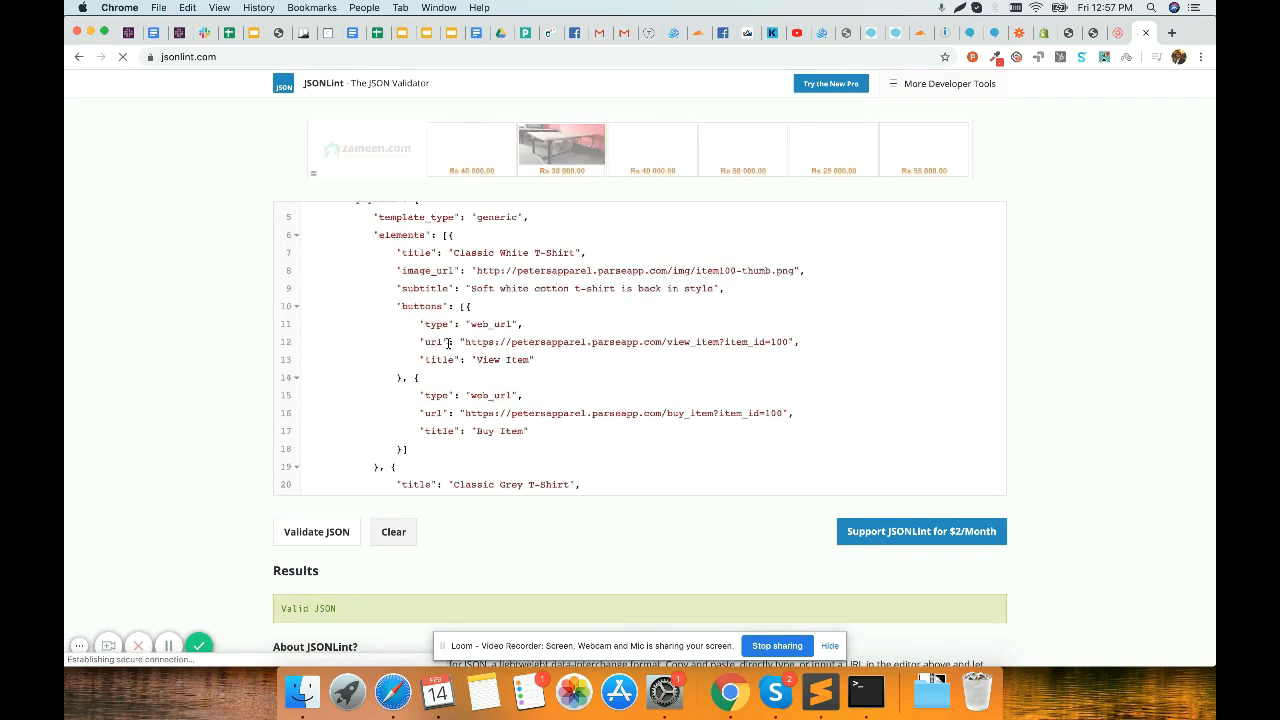
pyautogui.scroll(3, 450, 322)
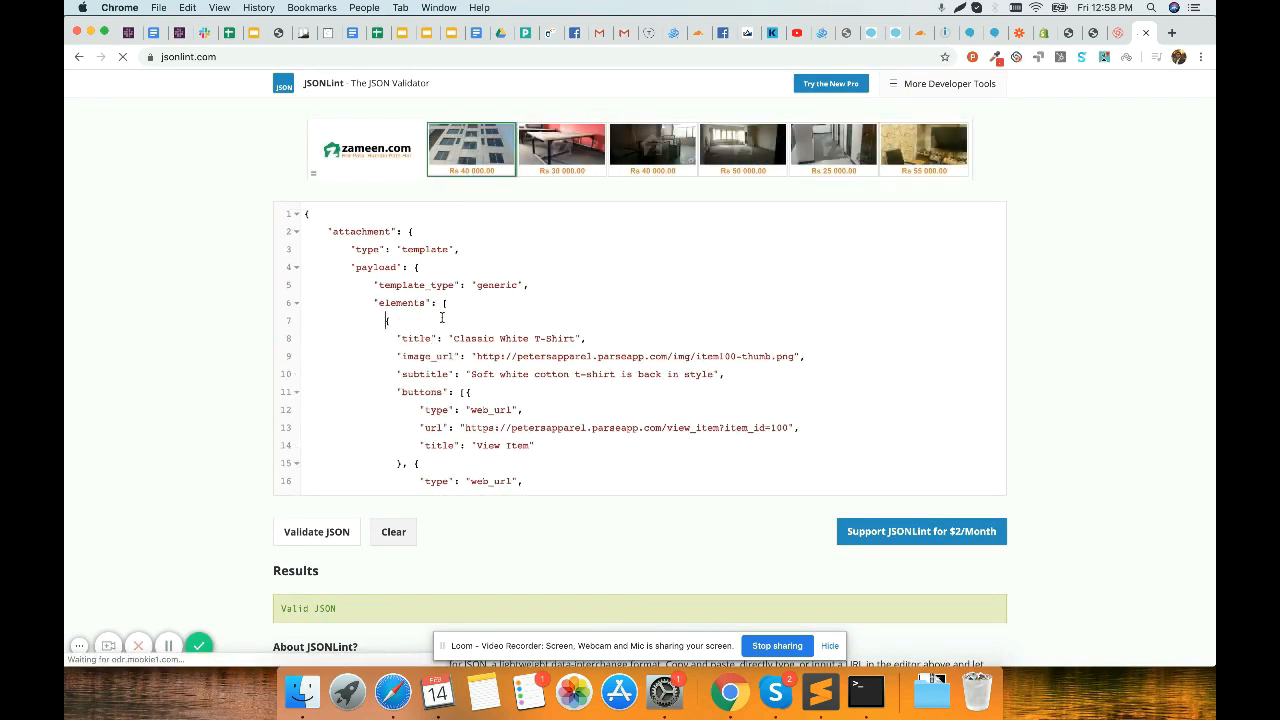
pyautogui.click(296, 321)
pyautogui.click(417, 321)
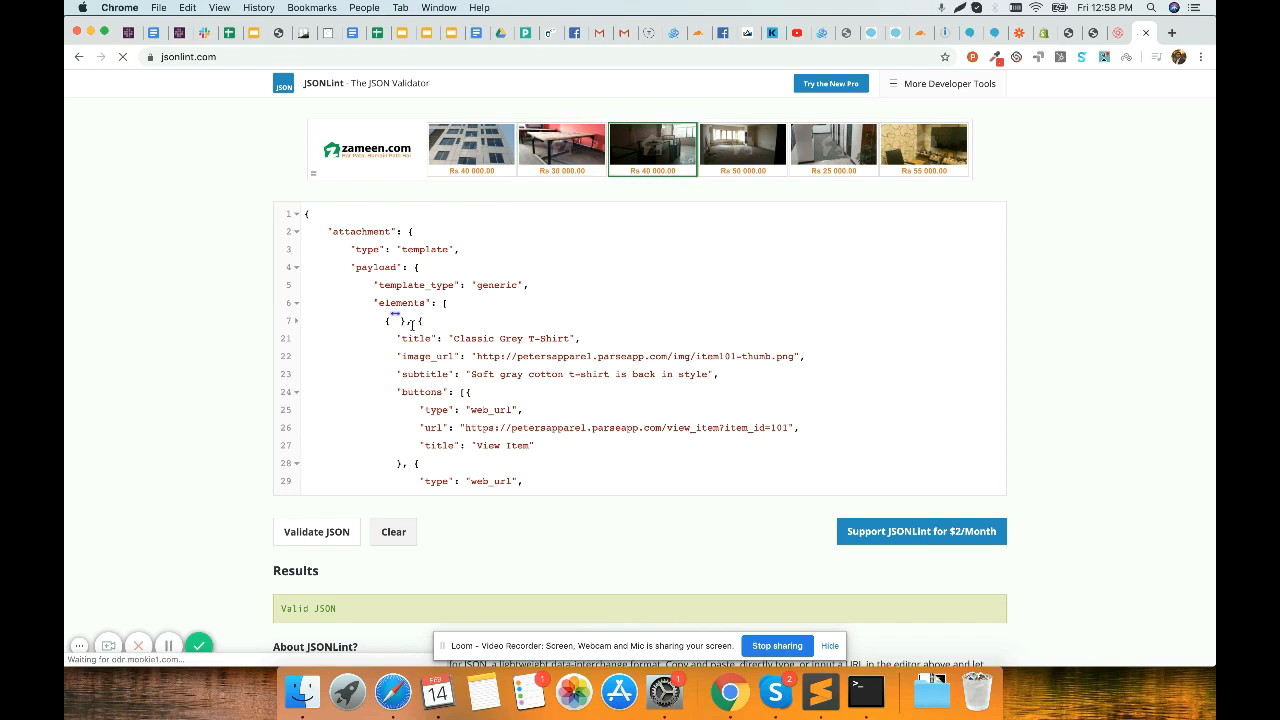
pyautogui.press('Return')
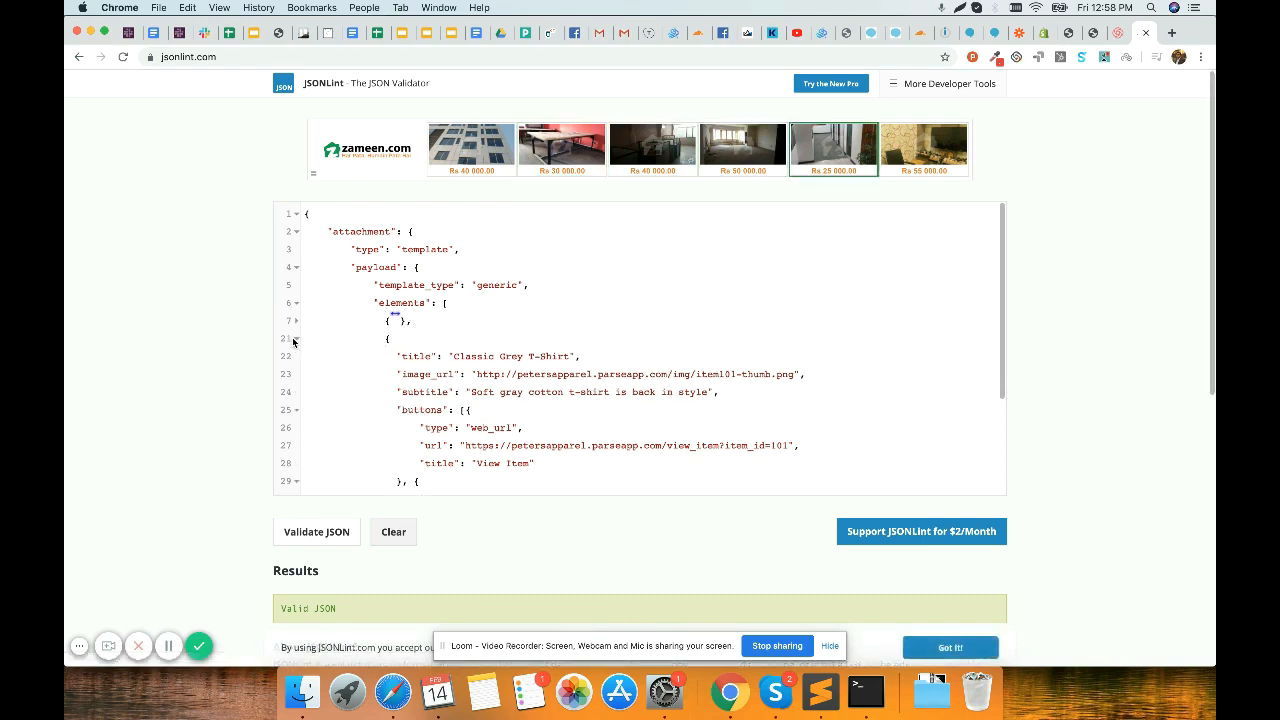
pyautogui.click(297, 340)
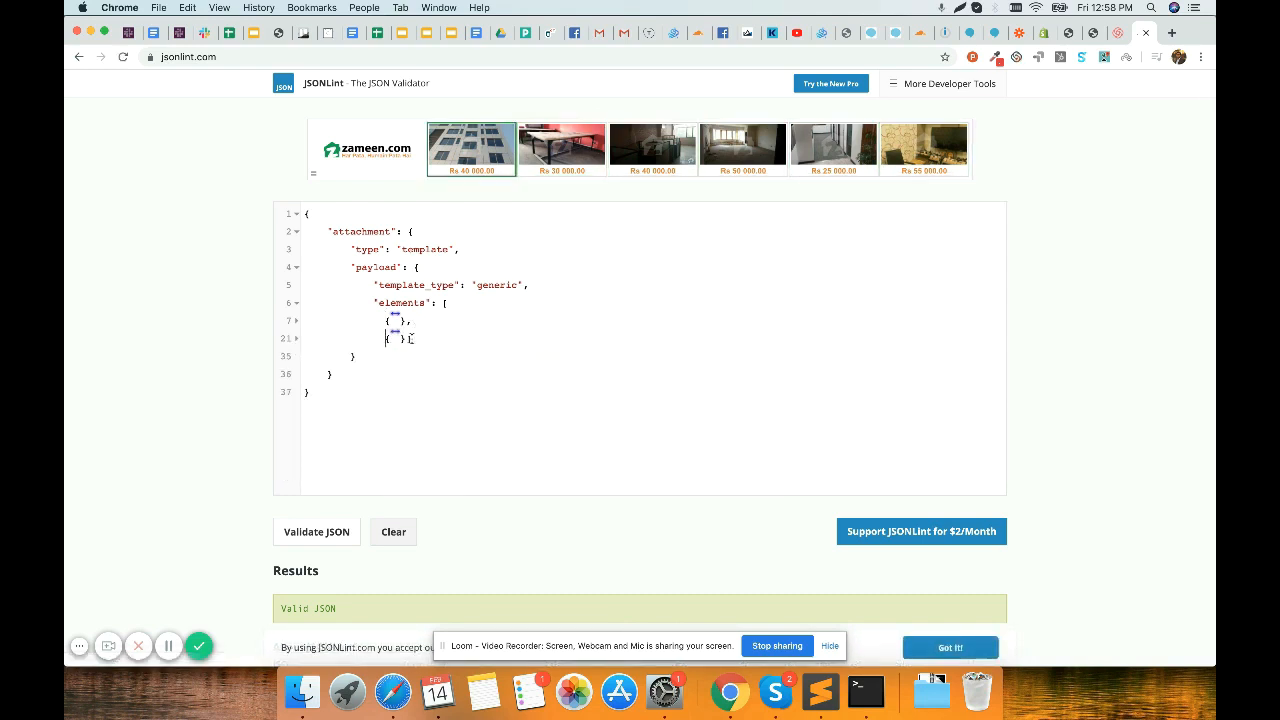
pyautogui.press('Return')
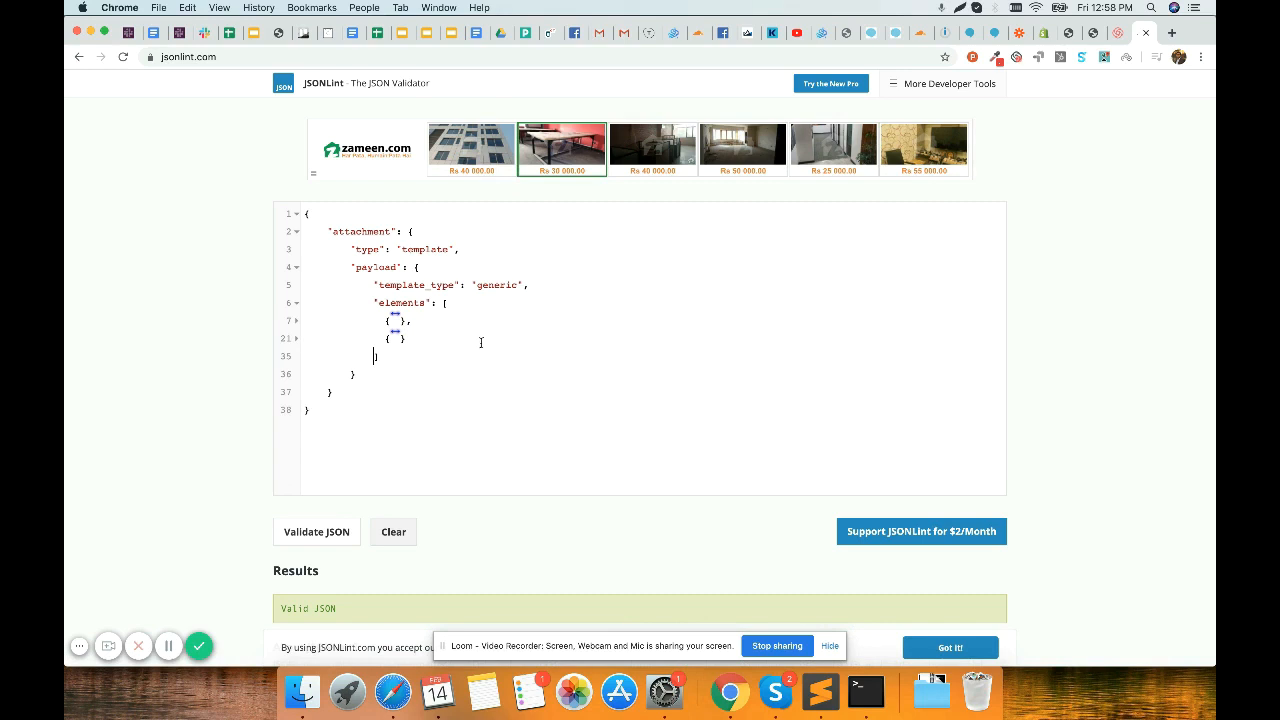
# Step: Examine the two gallery elements, looking through the title, image_url, subtitle and buttons of the first one
pyautogui.click(395, 319)
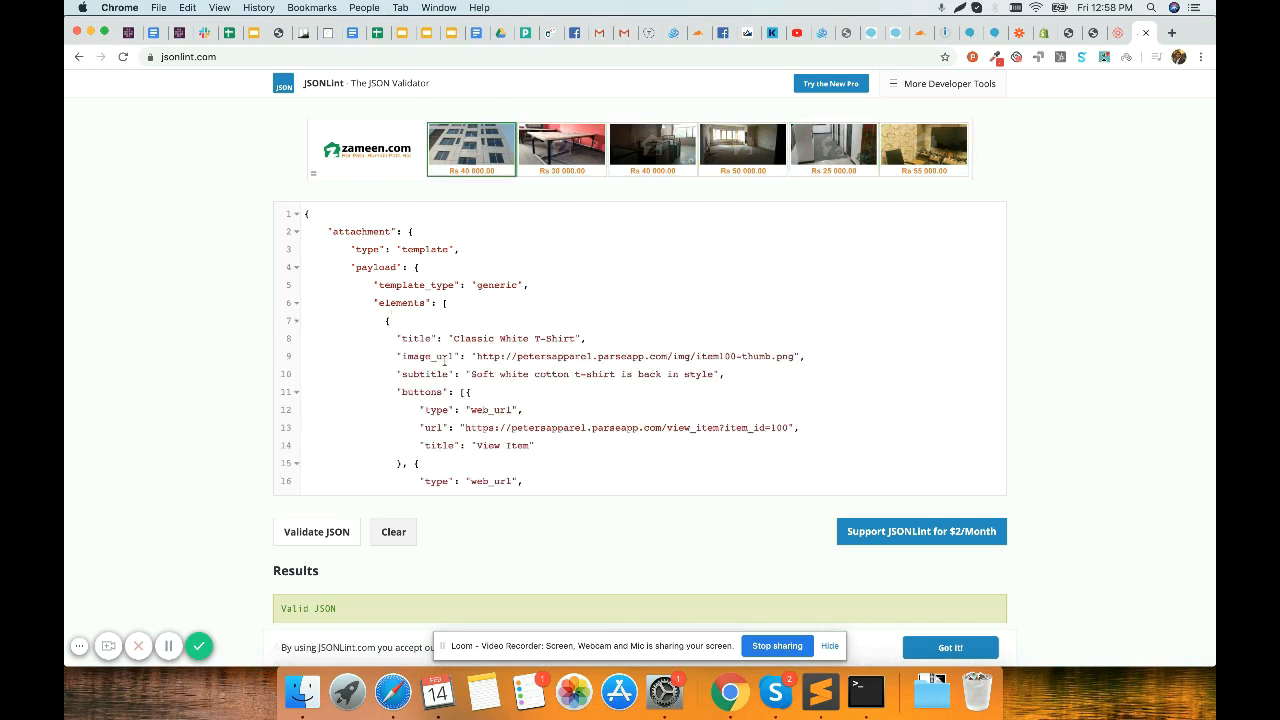
pyautogui.click(297, 322)
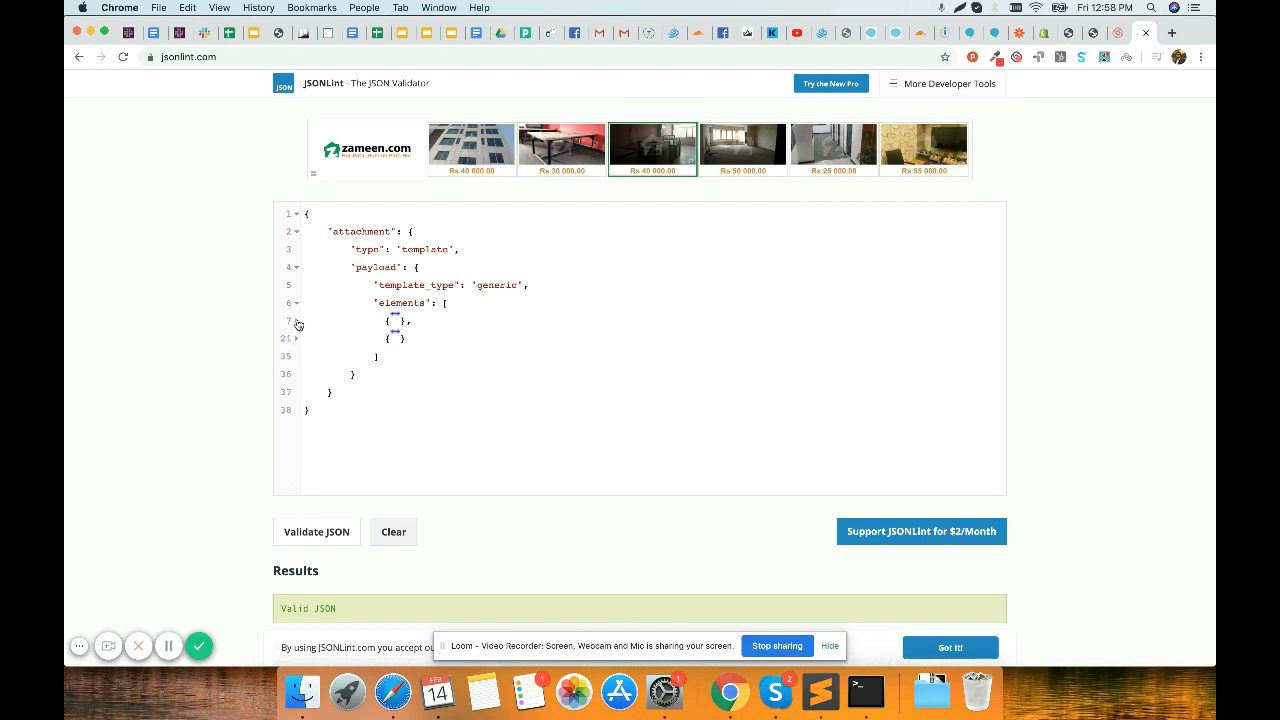
pyautogui.click(296, 340)
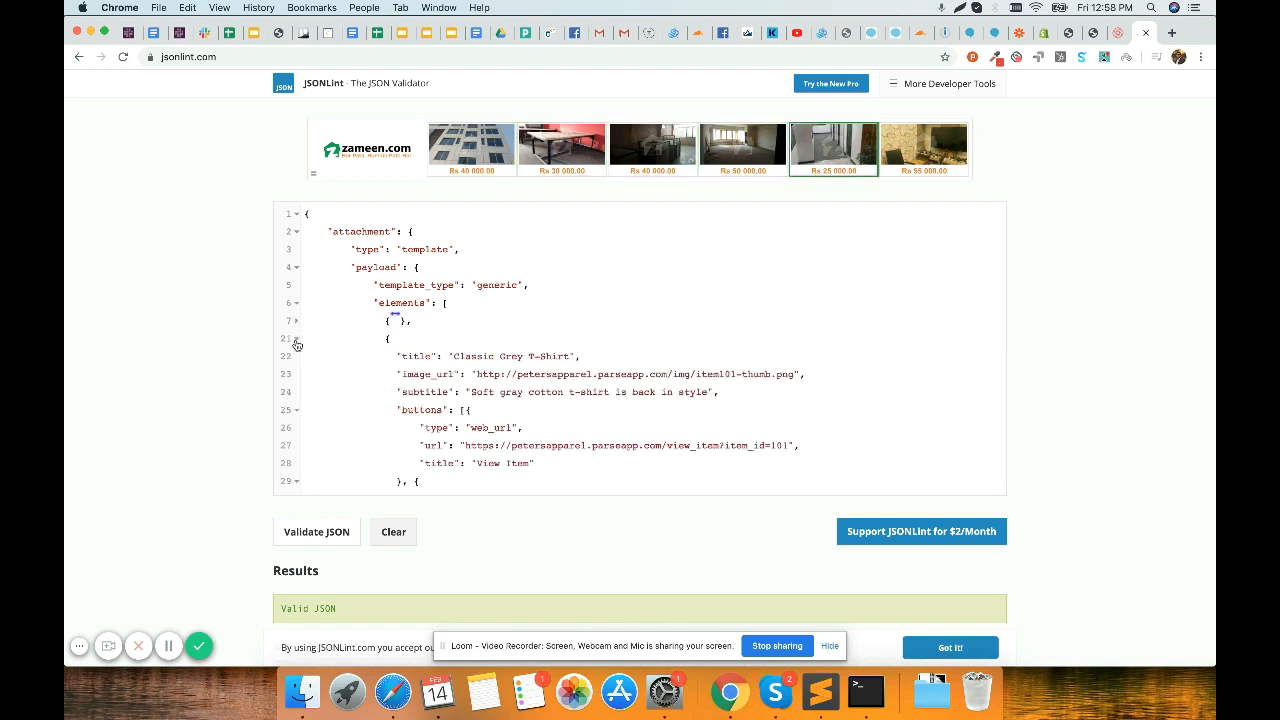
pyautogui.click(296, 341)
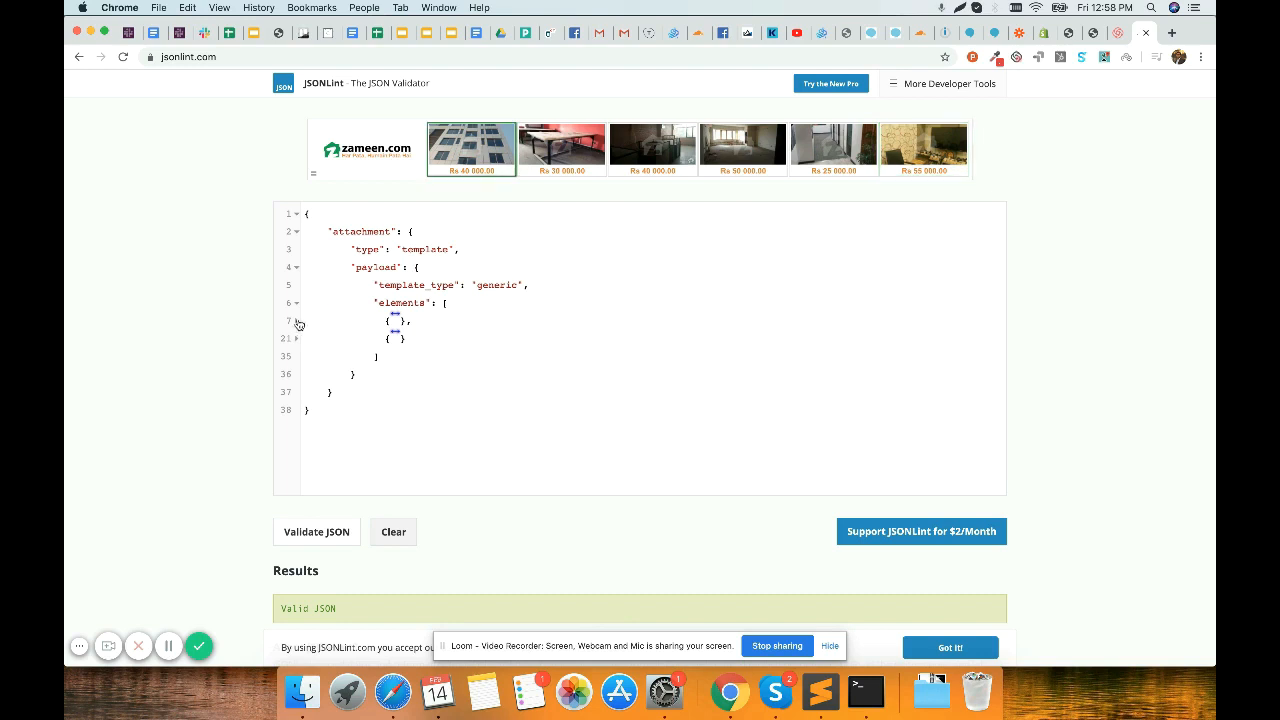
pyautogui.click(297, 322)
pyautogui.doubleClick(418, 338)
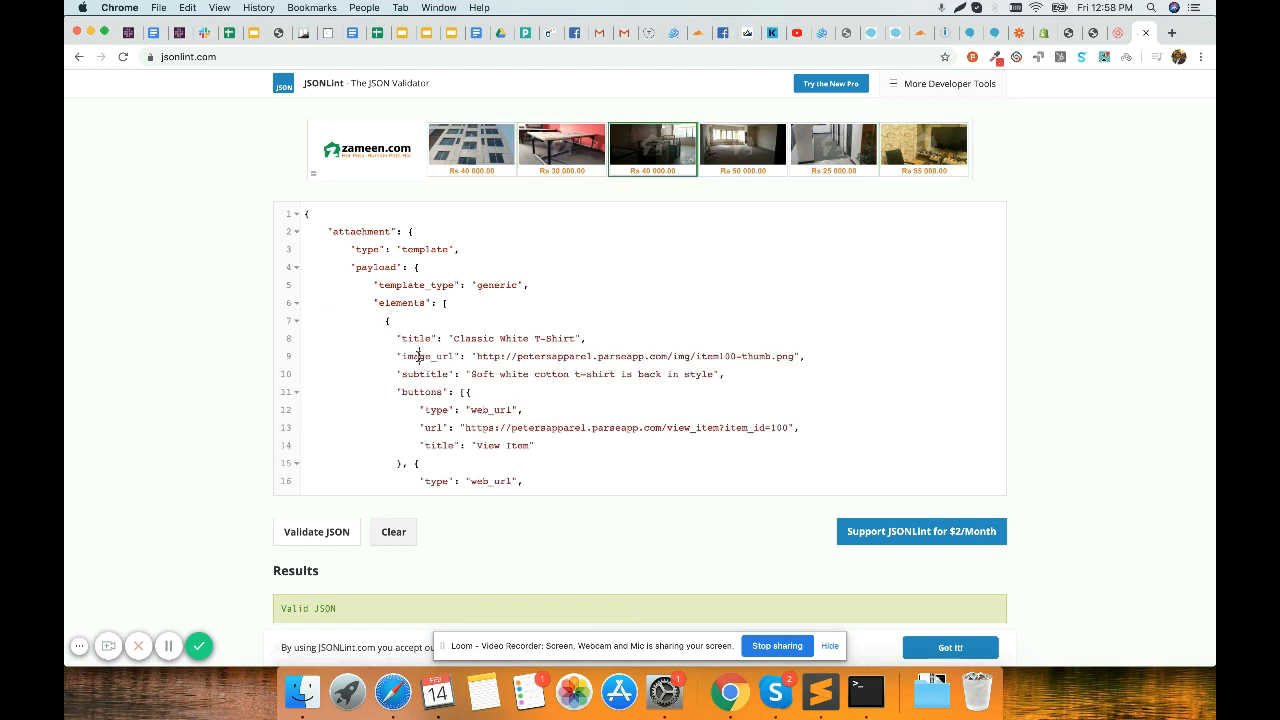
pyautogui.doubleClick(420, 356)
pyautogui.doubleClick(422, 374)
pyautogui.doubleClick(420, 392)
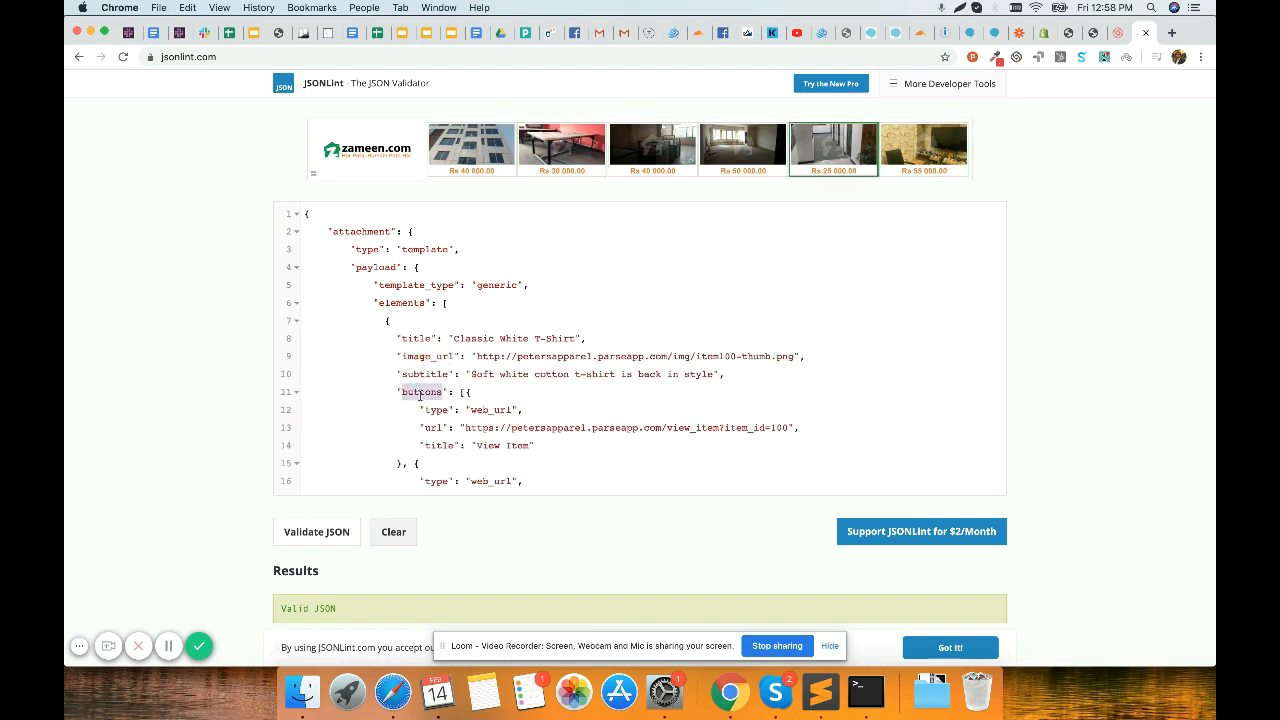
pyautogui.scroll(-4, 458, 340)
pyautogui.click(462, 315)
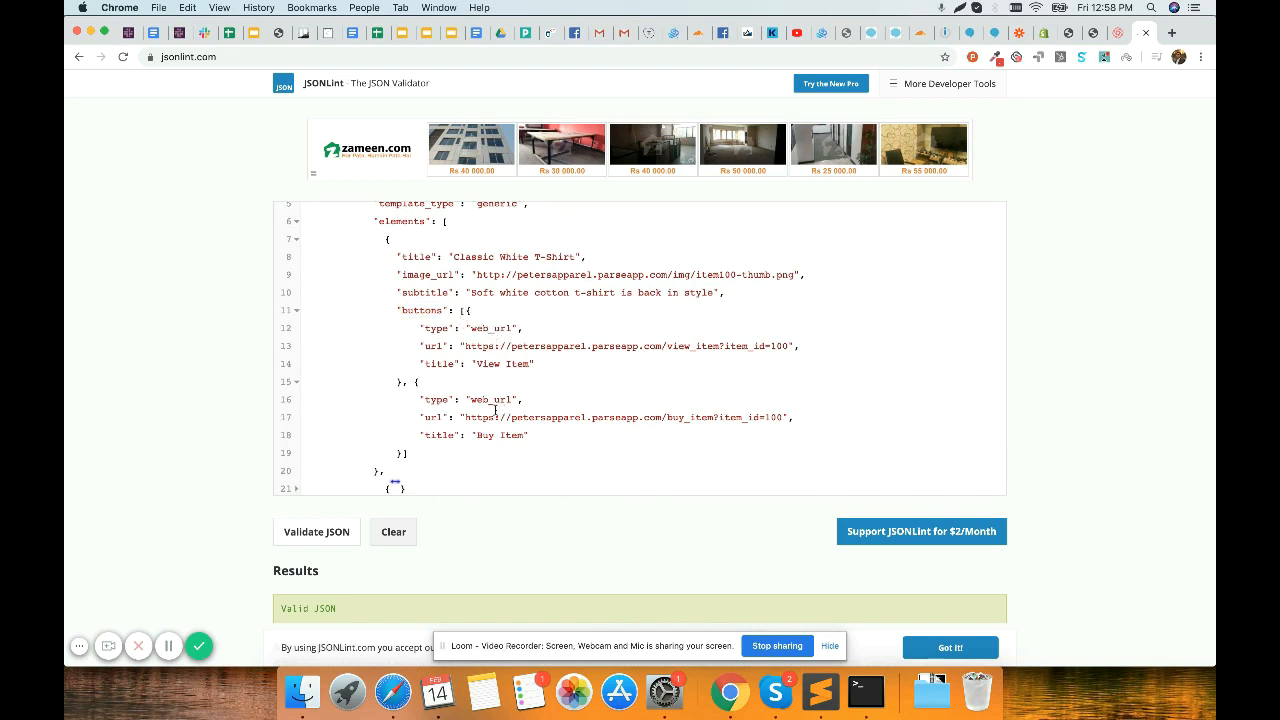
pyautogui.scroll(-4, 518, 424)
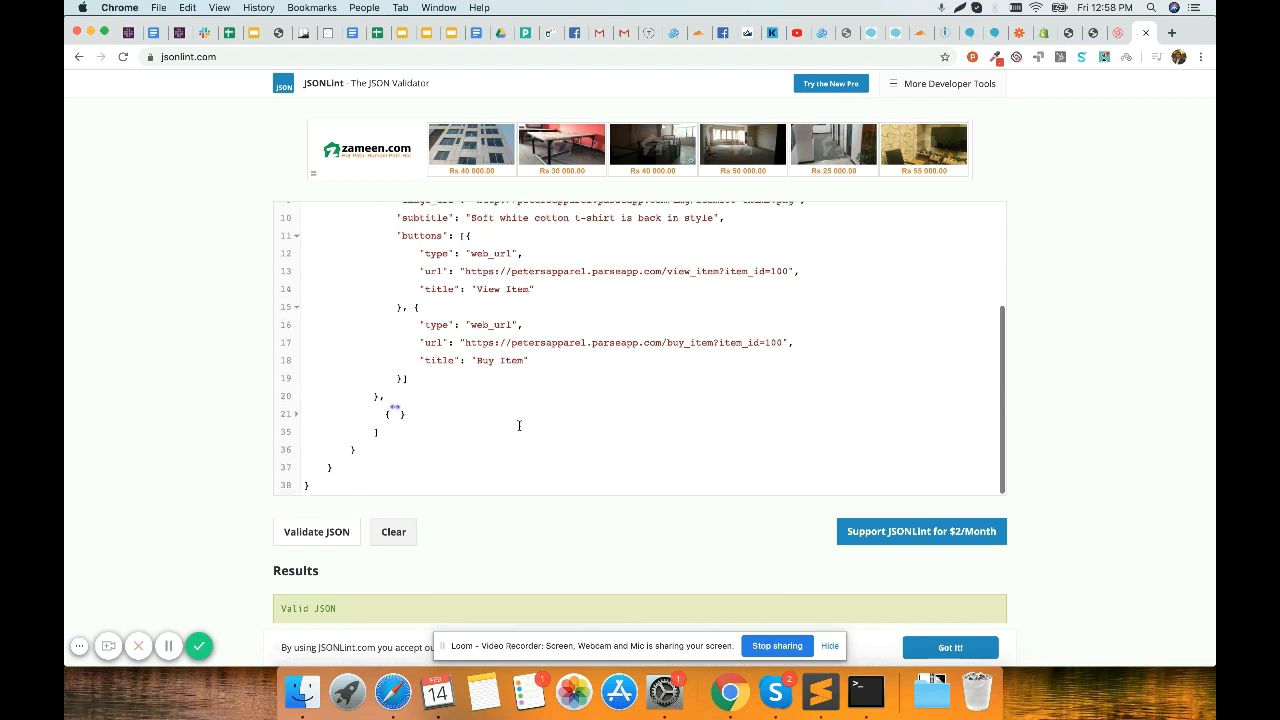
# Step: Unfold and examine the second gallery element in JSONLint, and look through the webhook response body in Integromat
pyautogui.click(297, 416)
pyautogui.scroll(-8, 420, 400)
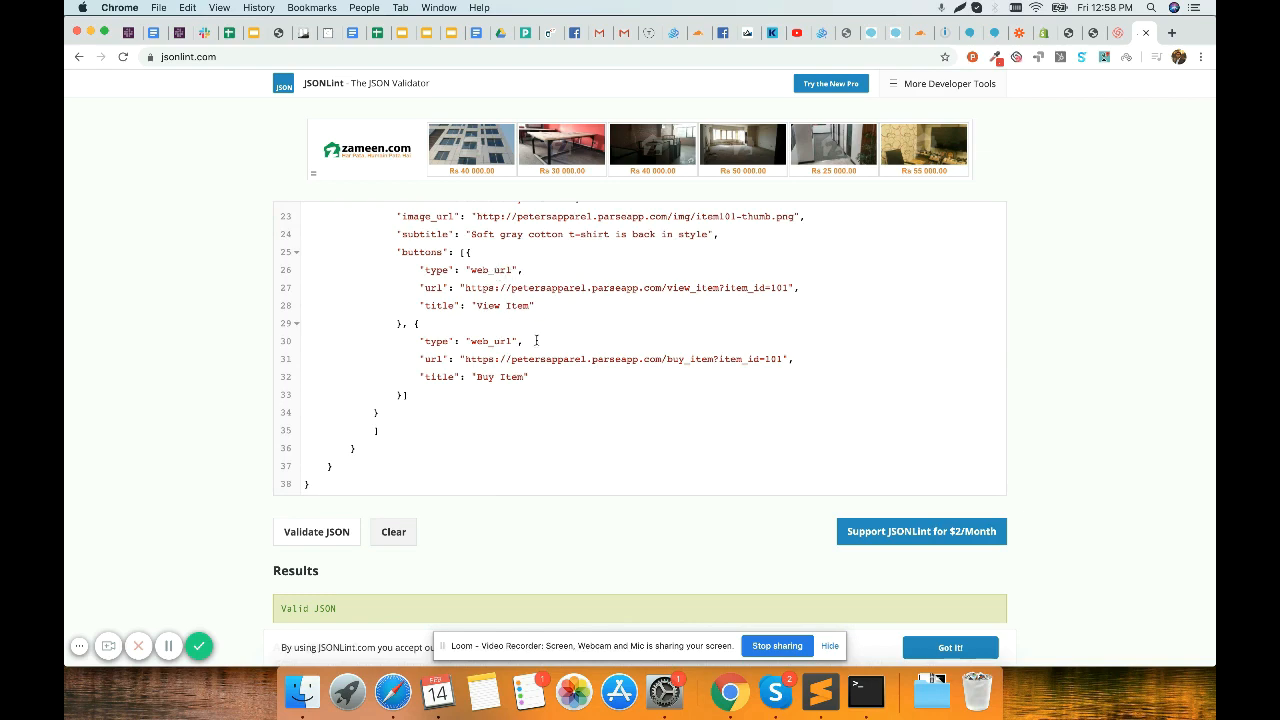
pyautogui.click(995, 38)
pyautogui.click(969, 38)
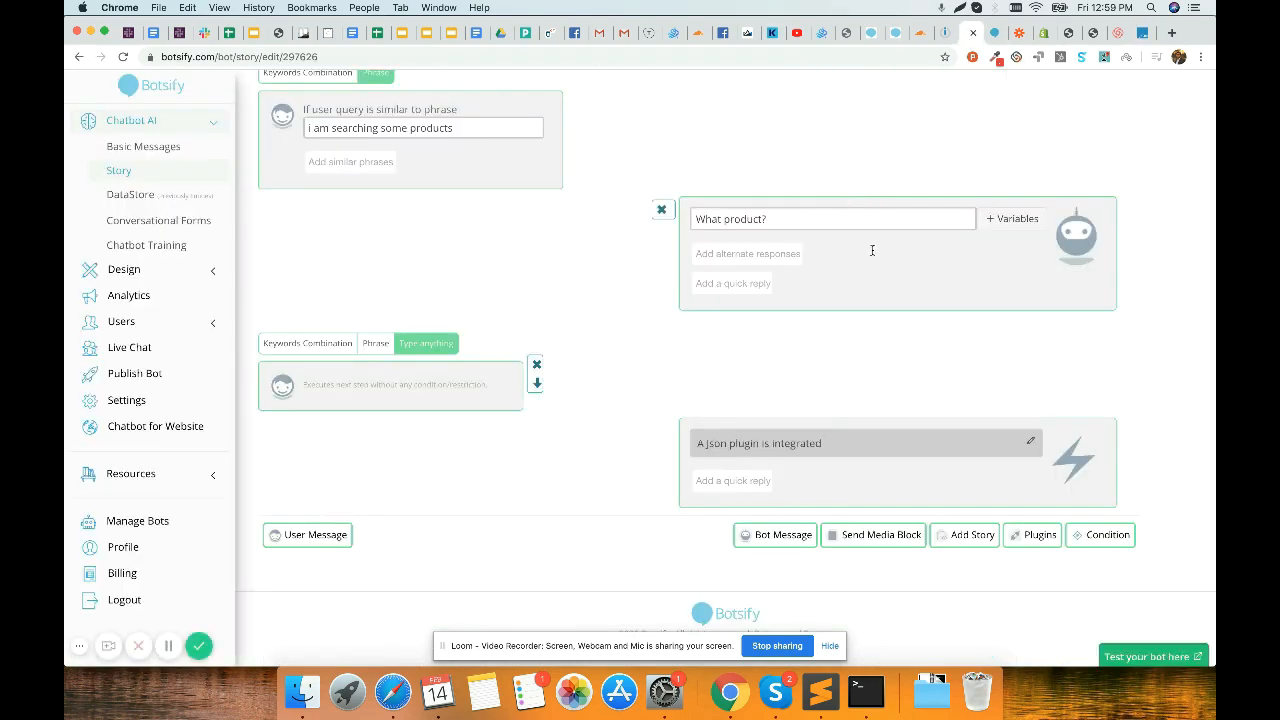
pyautogui.click(938, 33)
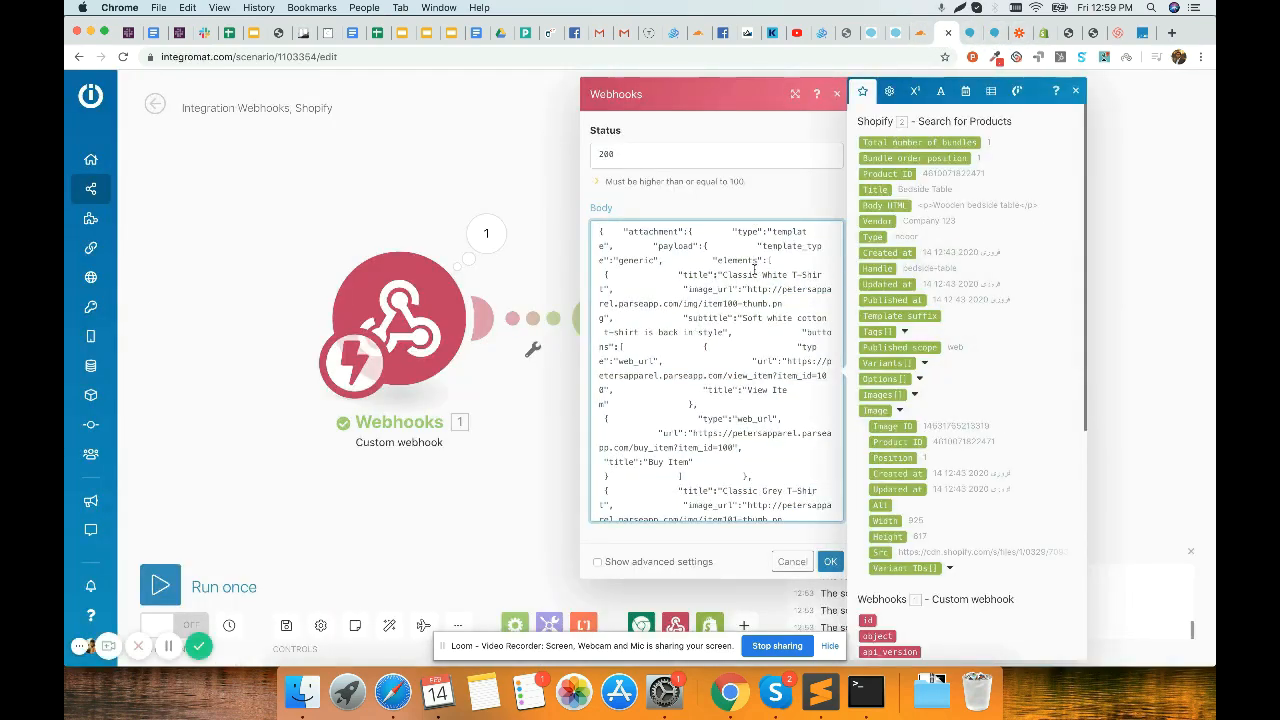
pyautogui.scroll(-5, 754, 268)
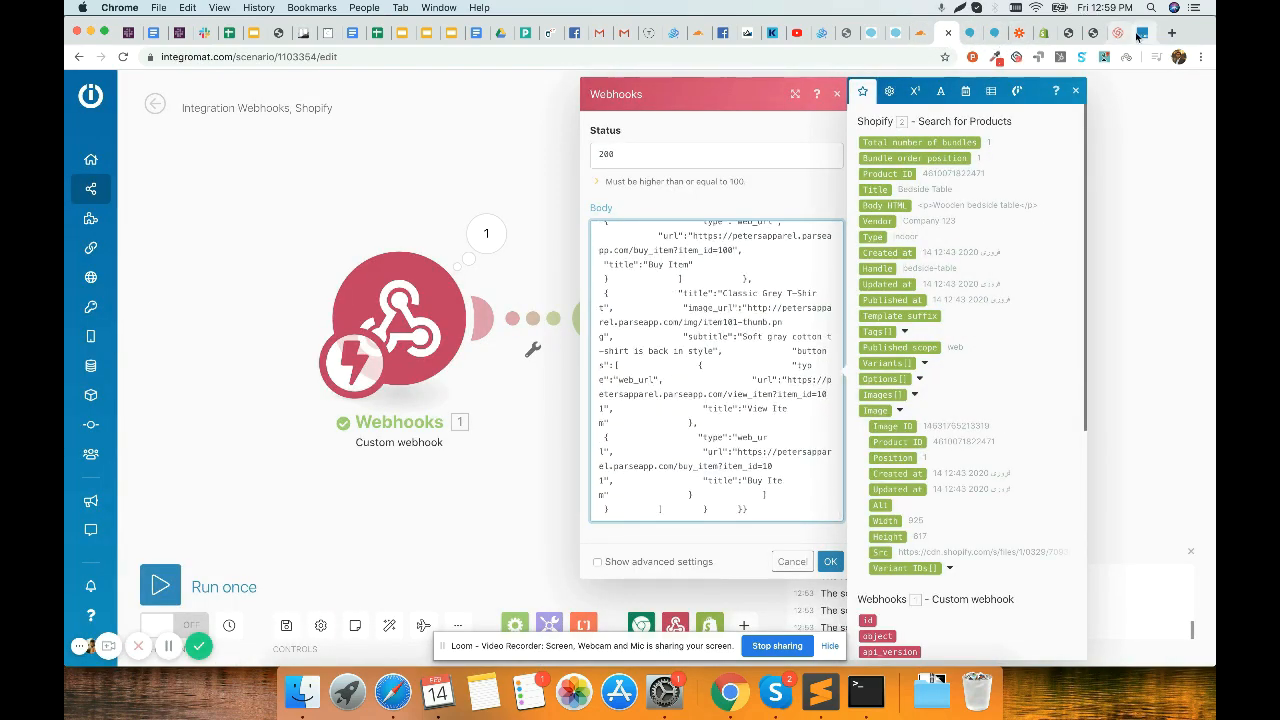
# Step: Back in JSONLint, fold both gallery objects, delete the second one from the "elements" array, and copy the entire remaining JSON
pyautogui.click(1140, 33)
pyautogui.scroll(5, 296, 325)
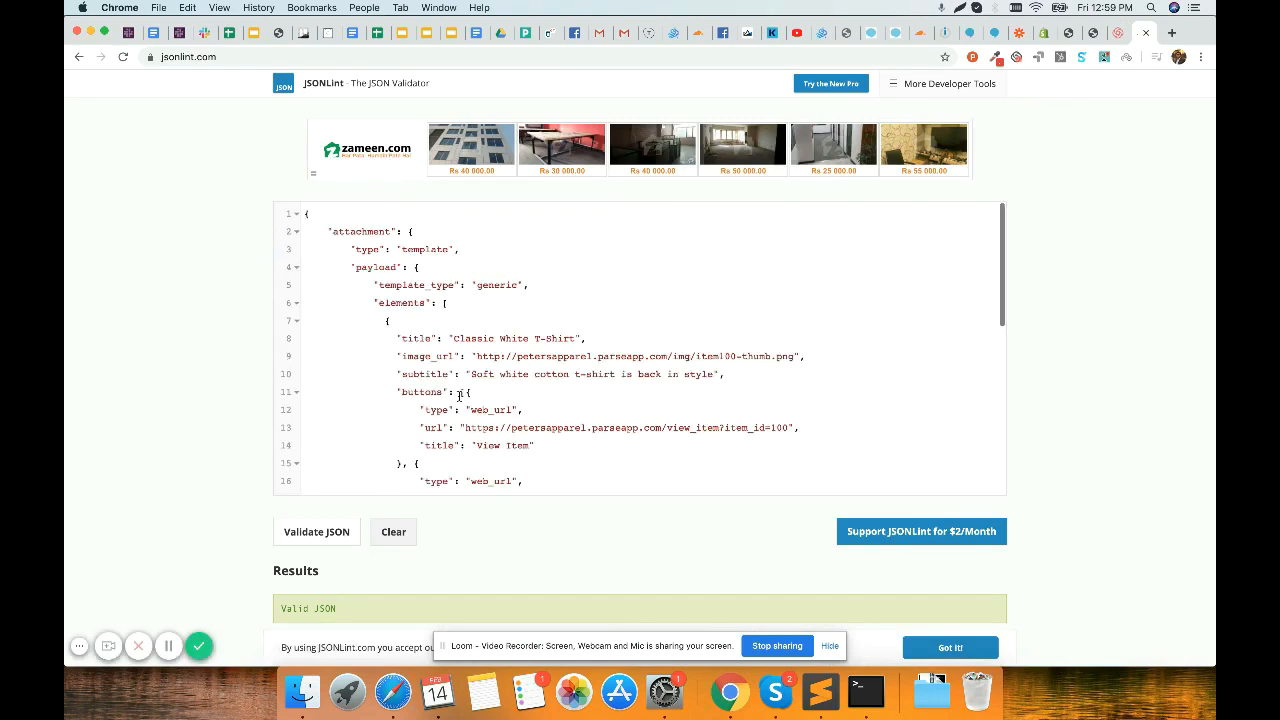
pyautogui.click(296, 322)
pyautogui.click(299, 339)
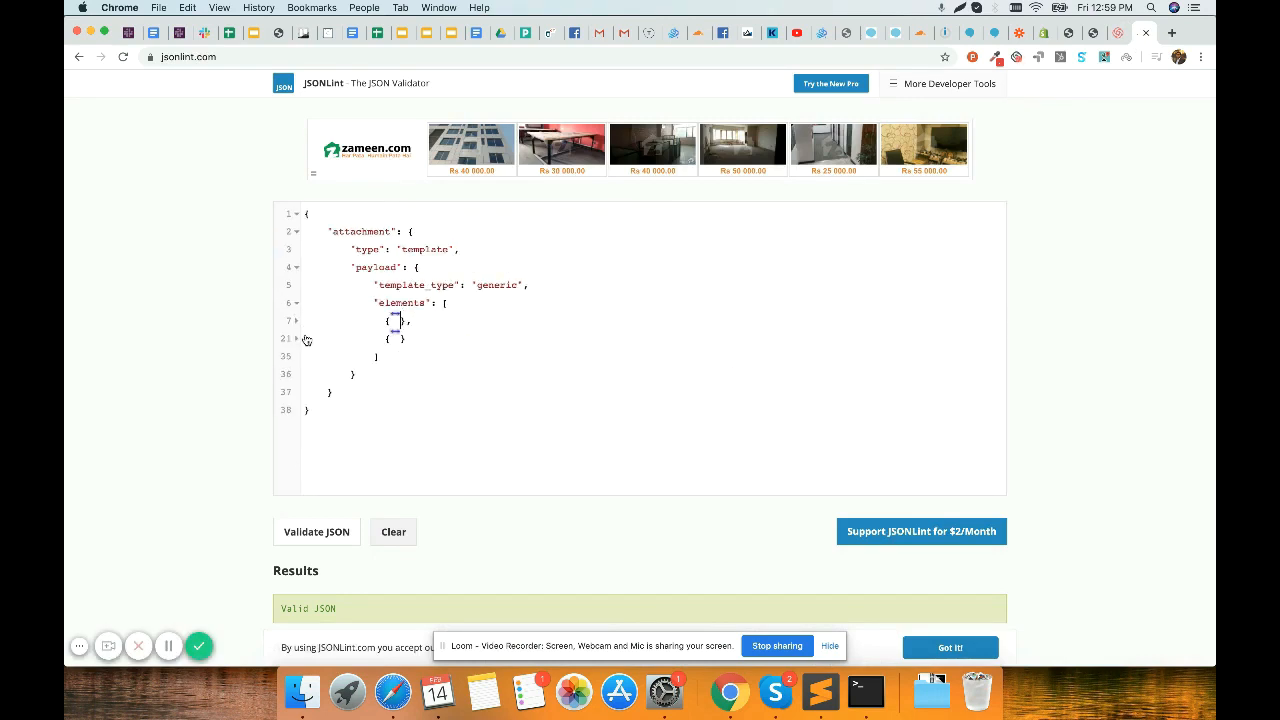
pyautogui.moveTo(420, 330); pyautogui.dragTo(420, 323)
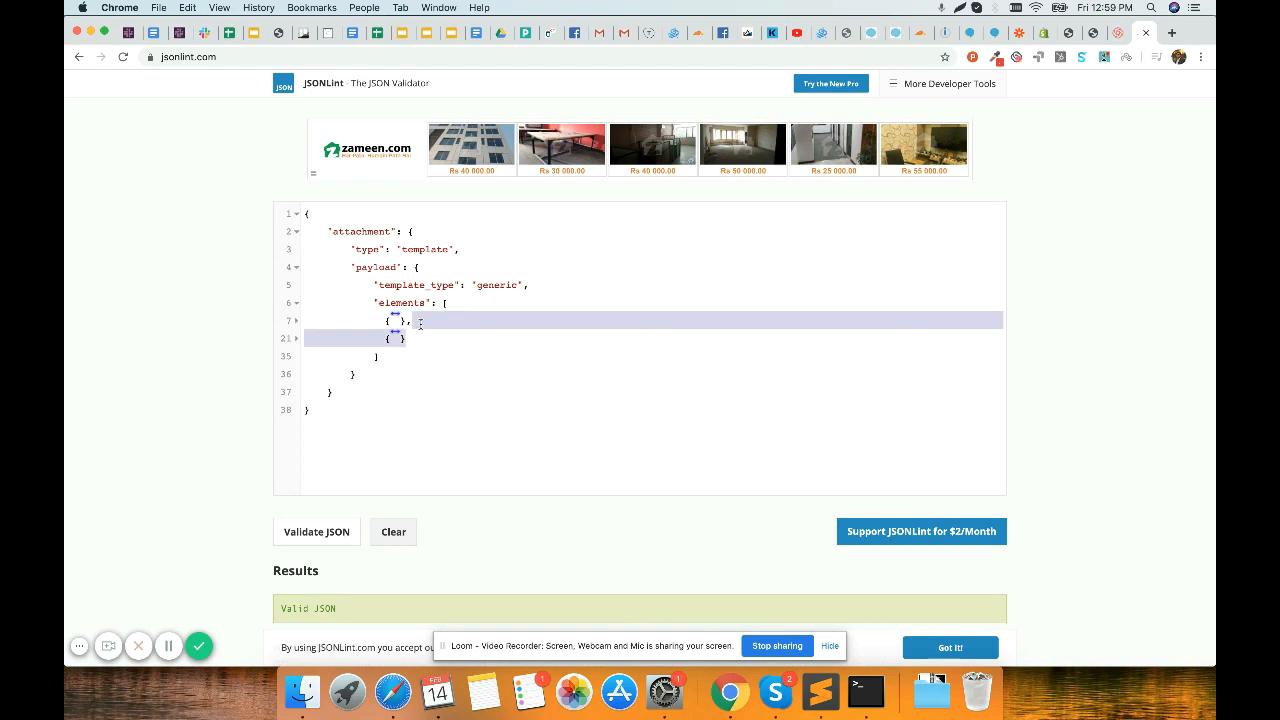
pyautogui.press('BackSpace')
pyautogui.press('super+a')
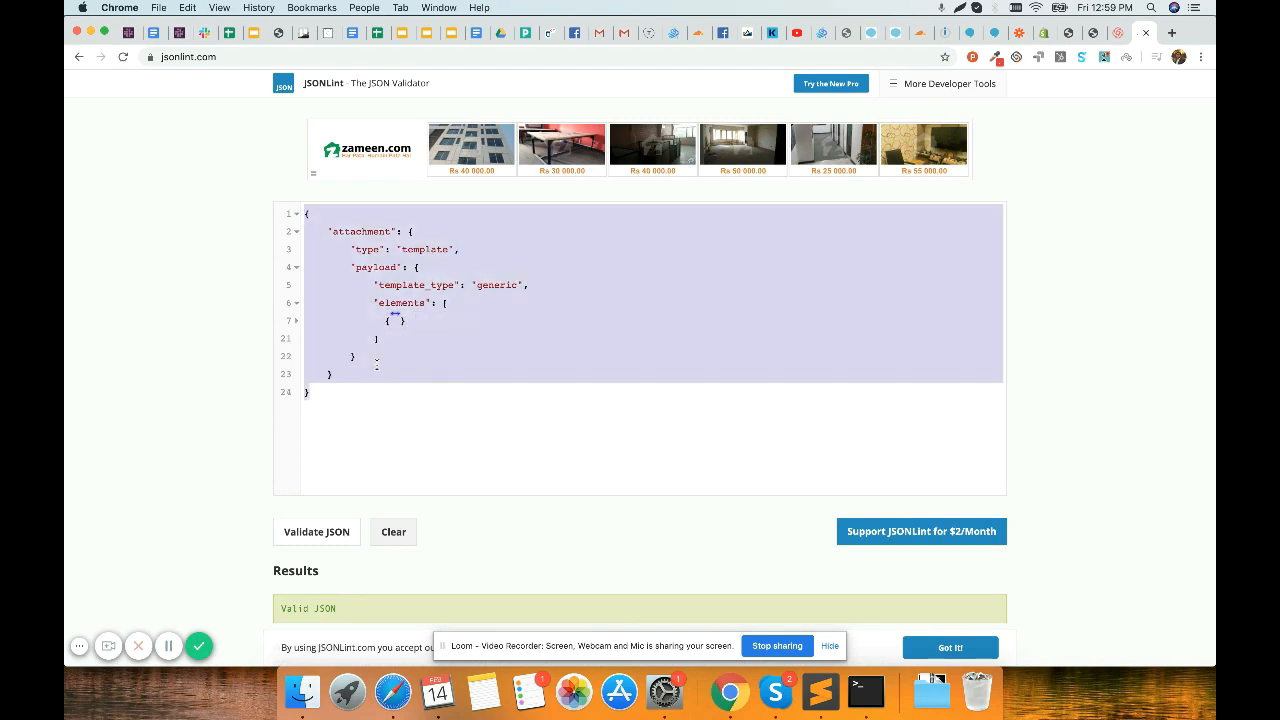
# Step: Switch to Integromat and replace the whole webhook response body with the copied single-element gallery JSON
pyautogui.click(1043, 40)
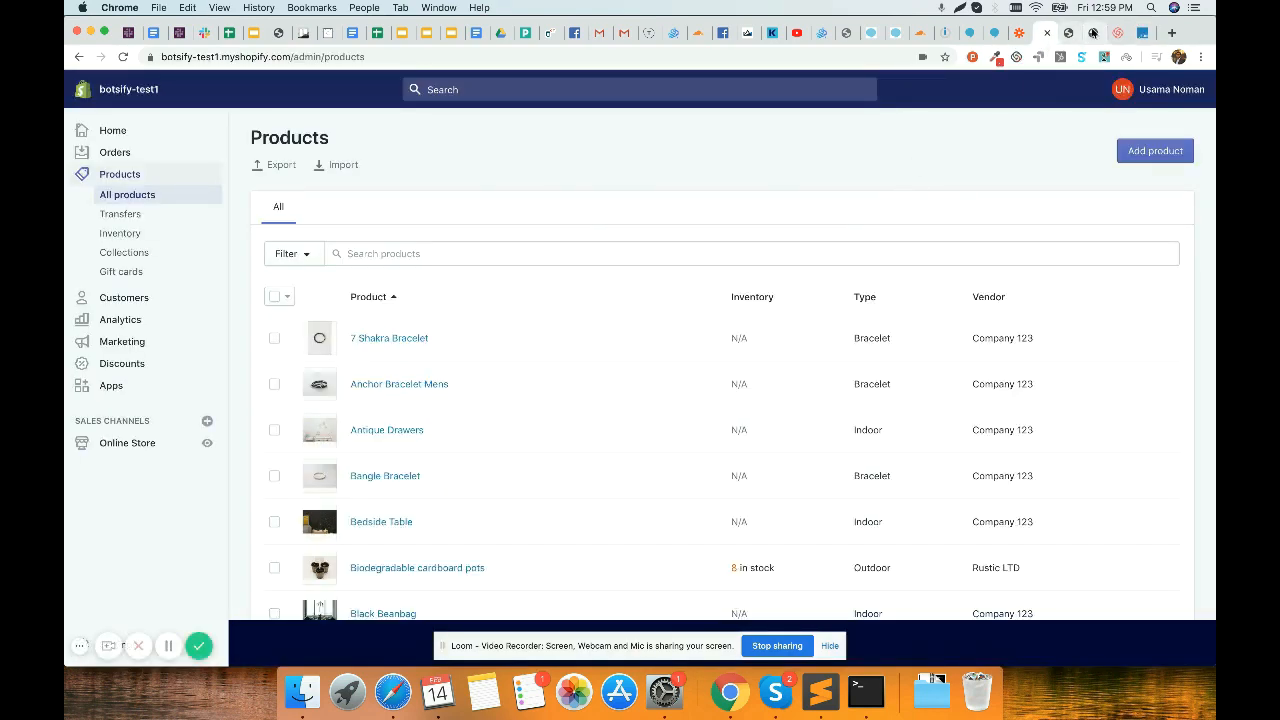
pyautogui.click(1093, 36)
pyautogui.click(940, 33)
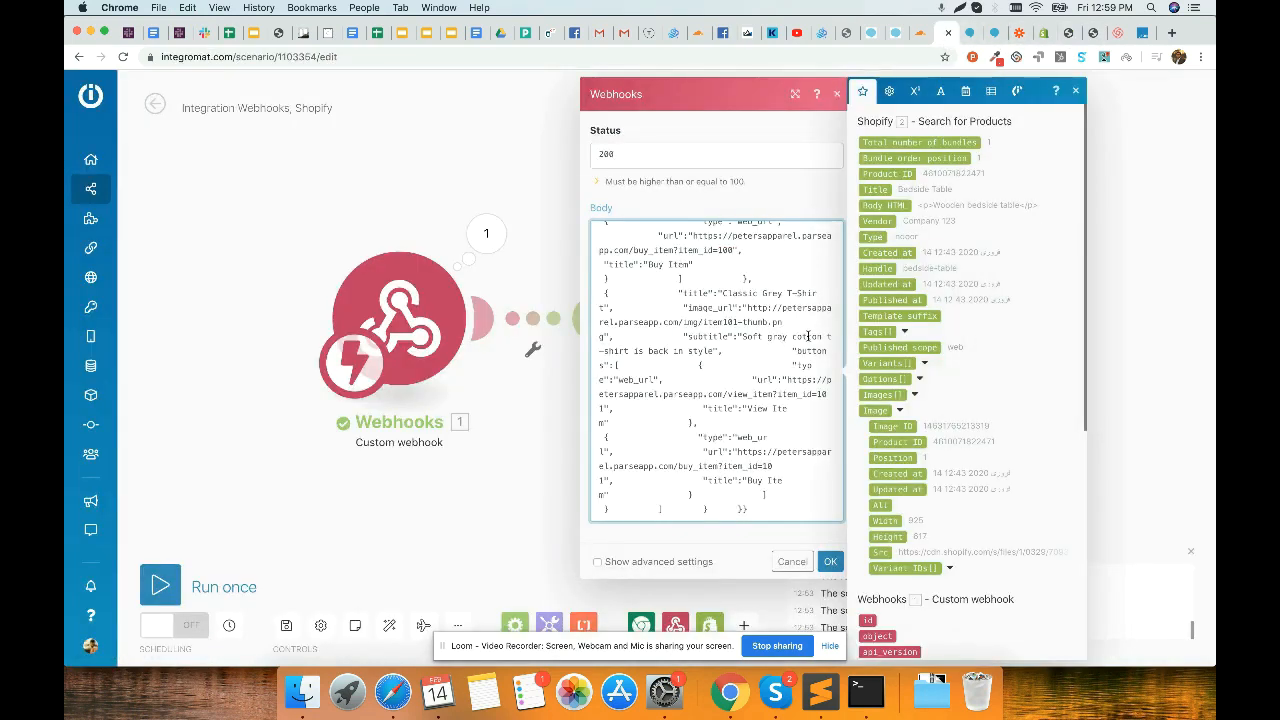
pyautogui.press('super+a')
pyautogui.press('super+v')
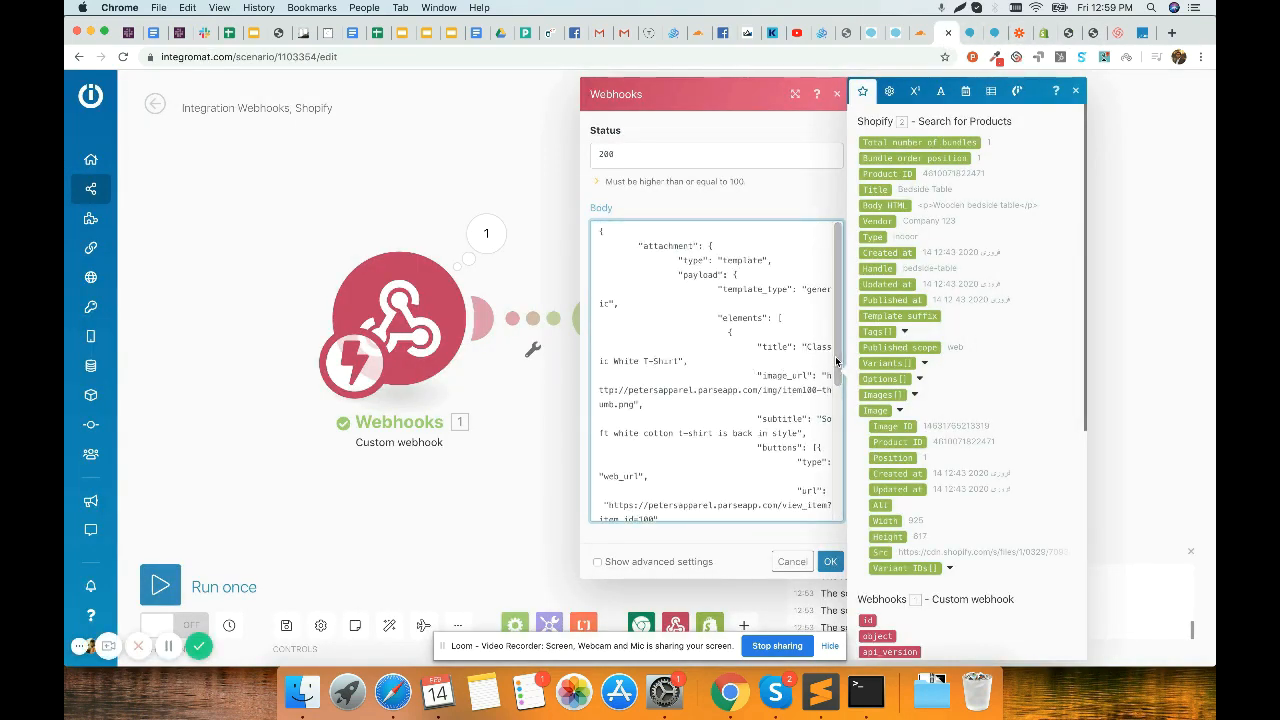
# Step: Replace the "title" value "Classic White T-Shirt" in the response body with the Shopify product's Title field
pyautogui.moveTo(805, 347); pyautogui.dragTo(836, 360)
pyautogui.press('BackSpace')
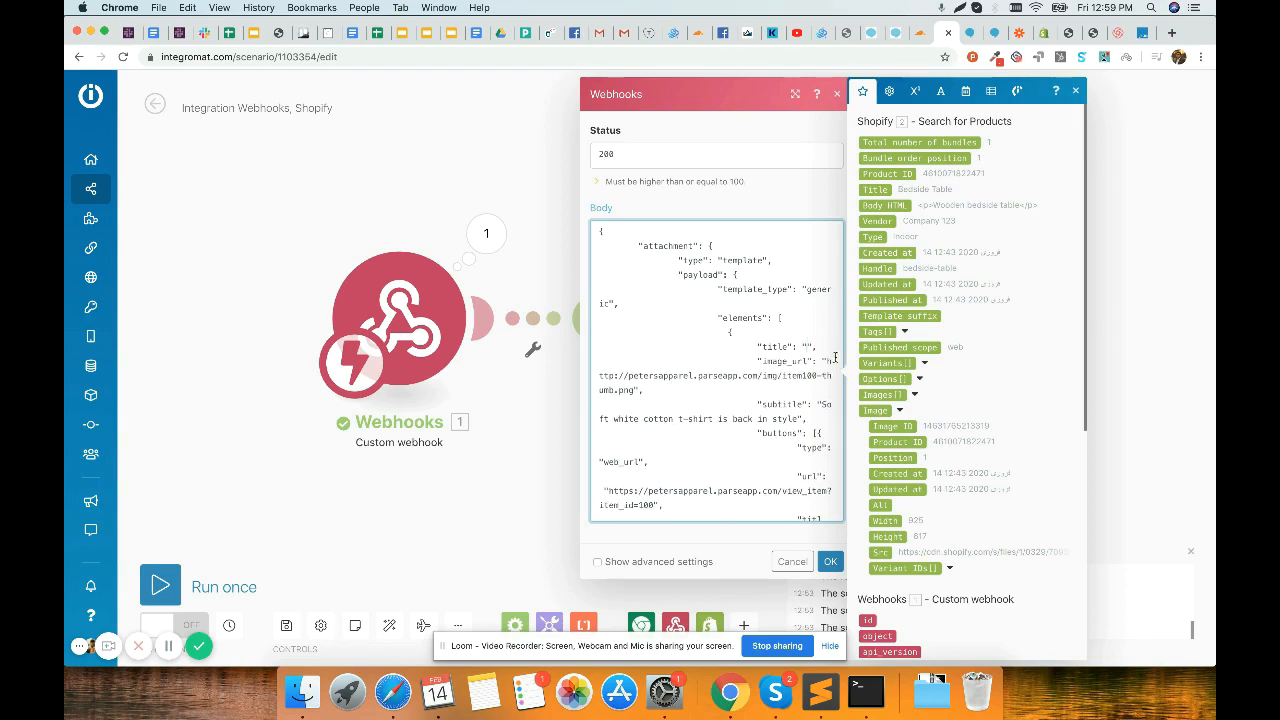
pyautogui.scroll(-2, 978, 425)
pyautogui.scroll(2, 978, 425)
pyautogui.click(876, 190)
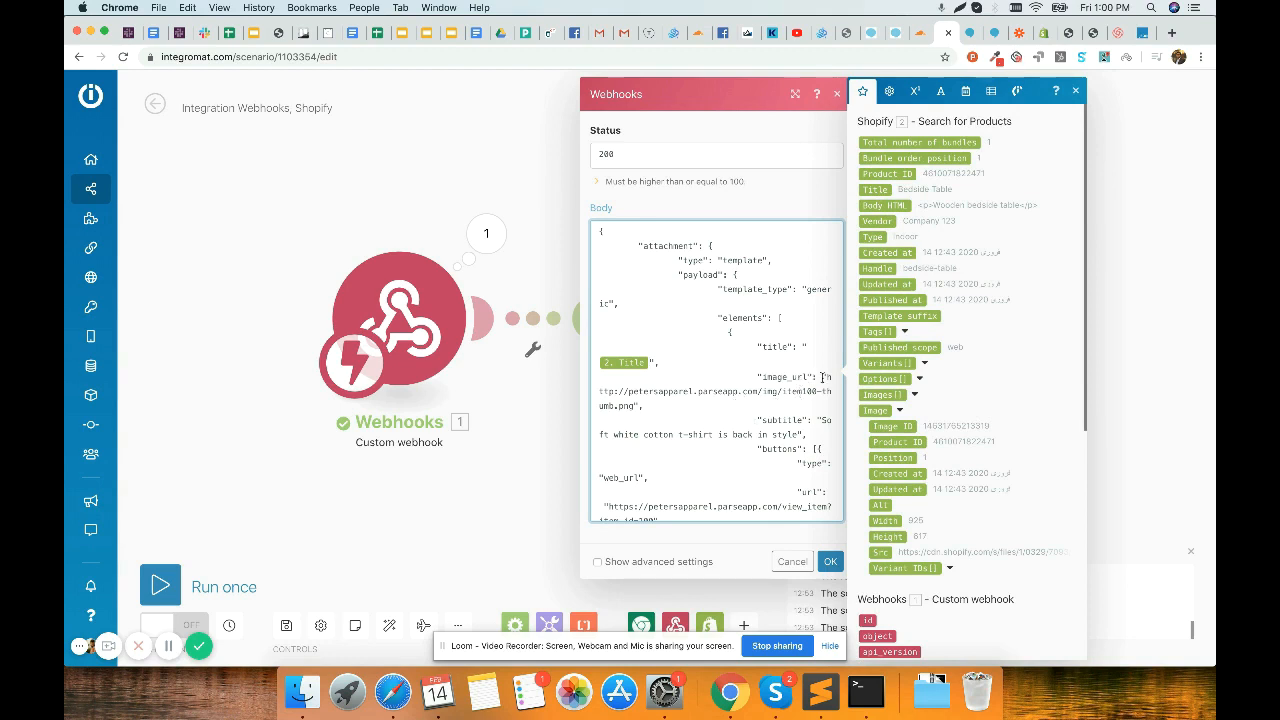
# Step: Replace the placeholder "image_url" address in the gallery element with the Src field of the Shopify product's Image
pyautogui.moveTo(825, 378); pyautogui.dragTo(870, 410)
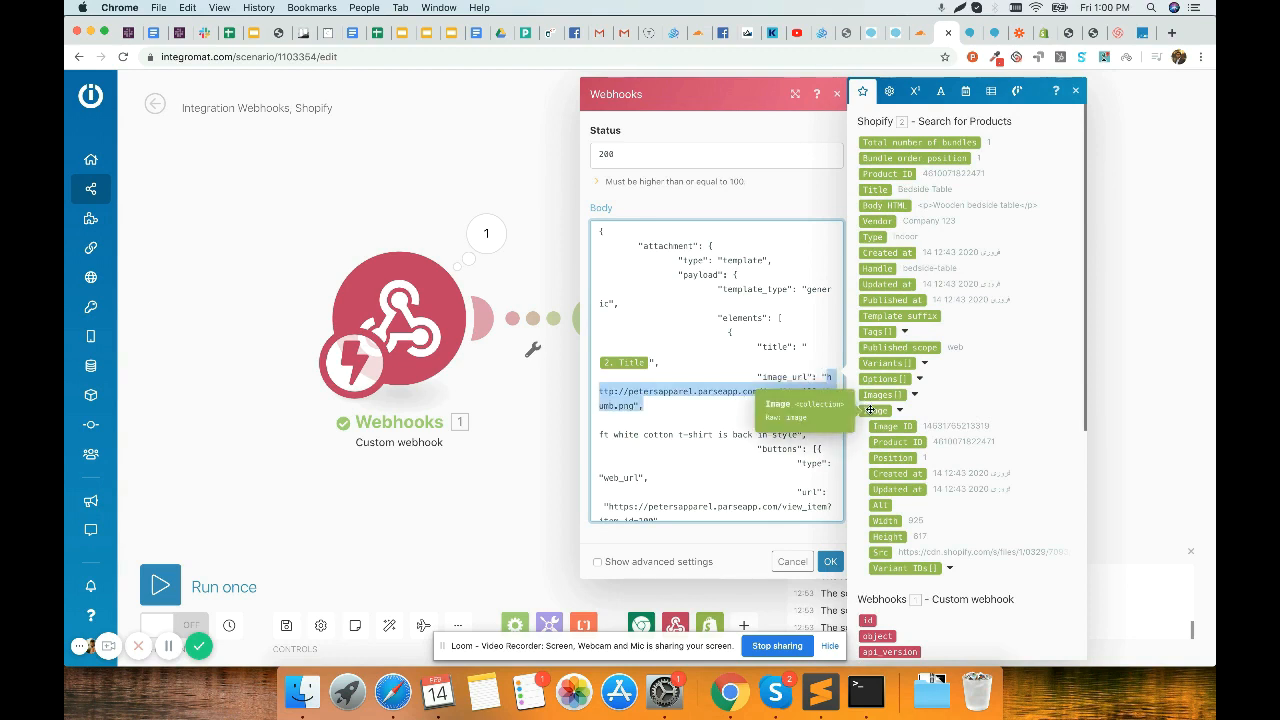
pyautogui.press('BackSpace')
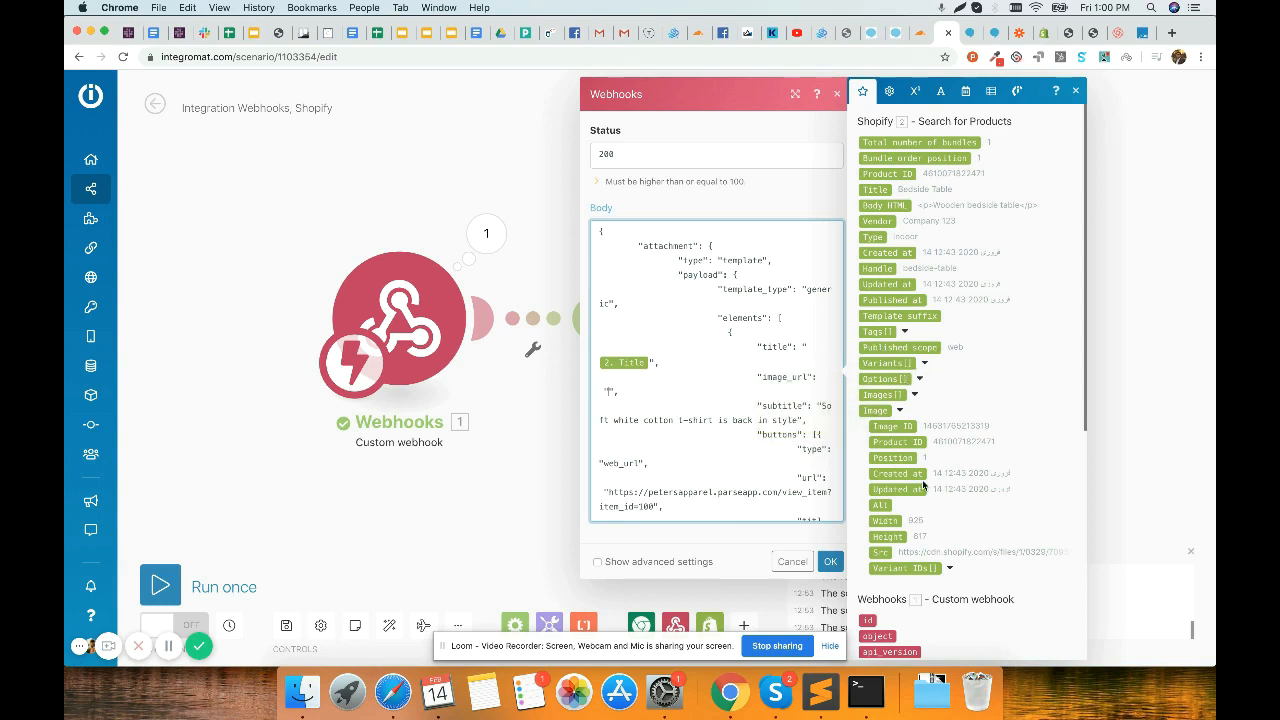
pyautogui.scroll(-2, 918, 488)
pyautogui.click(886, 490)
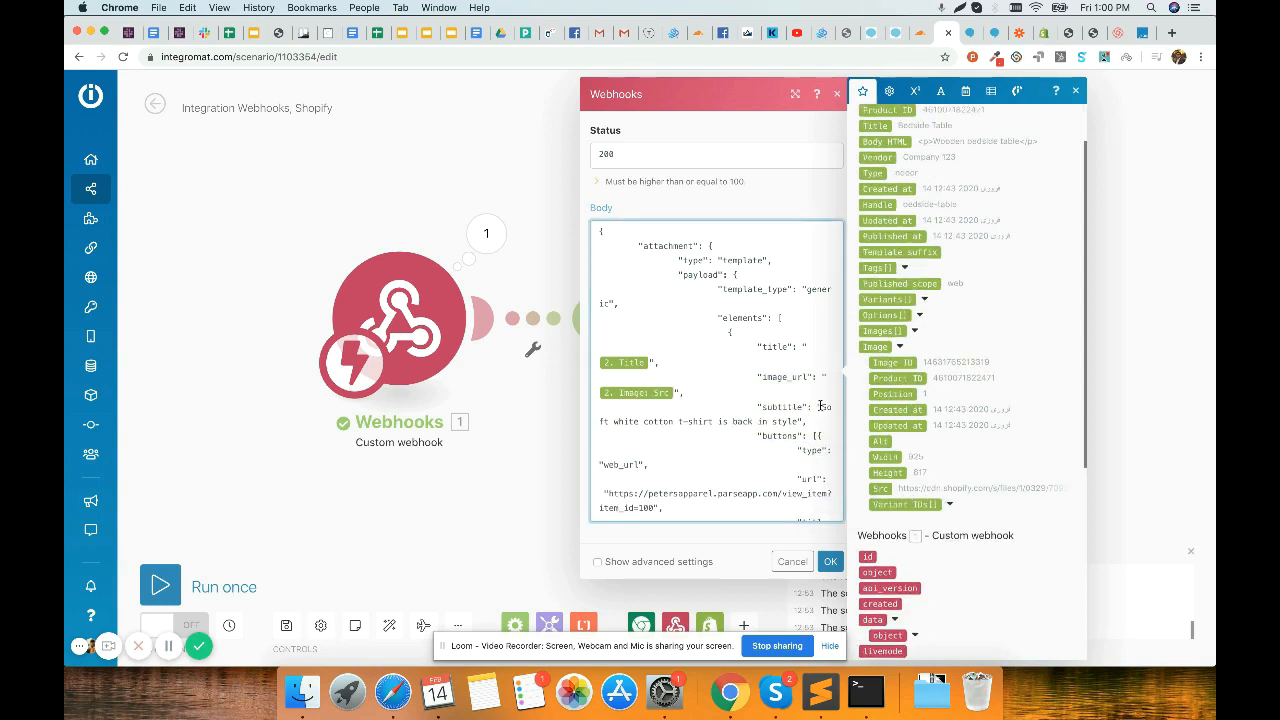
# Step: Replace the "subtitle" text in the gallery element with the Shopify product's Body HTML field
pyautogui.moveTo(821, 407); pyautogui.dragTo(805, 421)
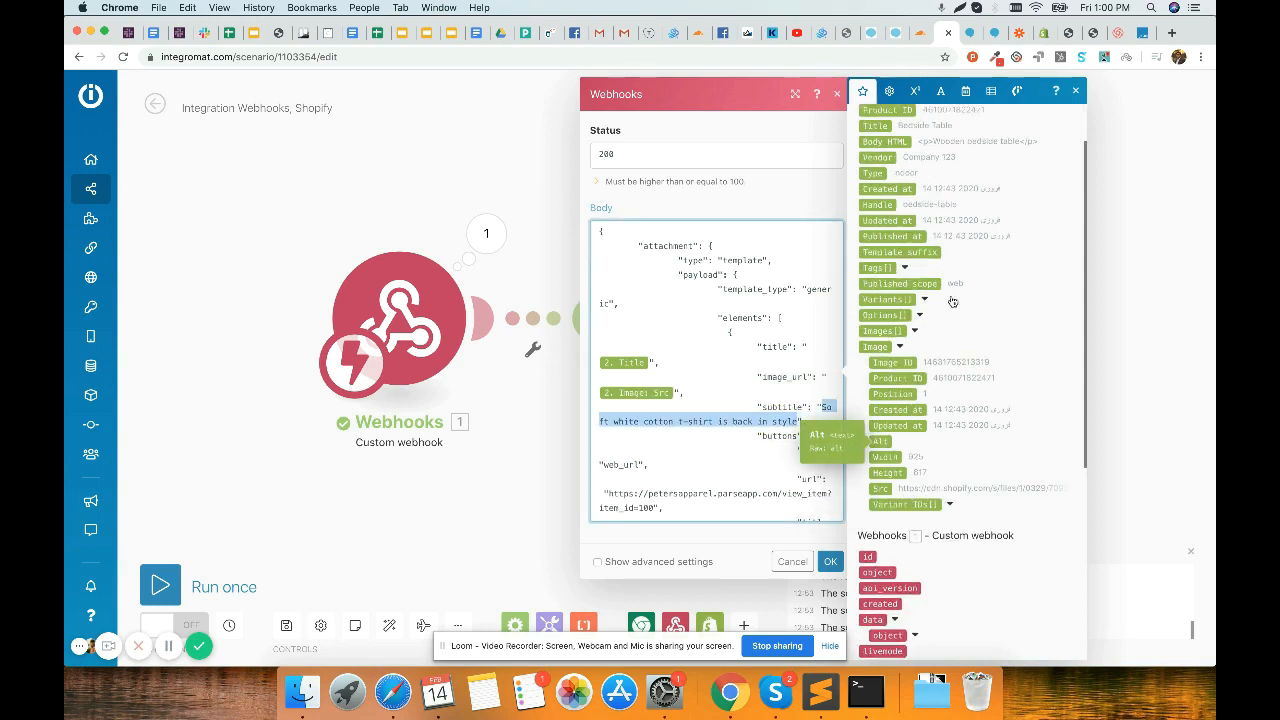
pyautogui.scroll(-2, 966, 364)
pyautogui.scroll(3, 966, 364)
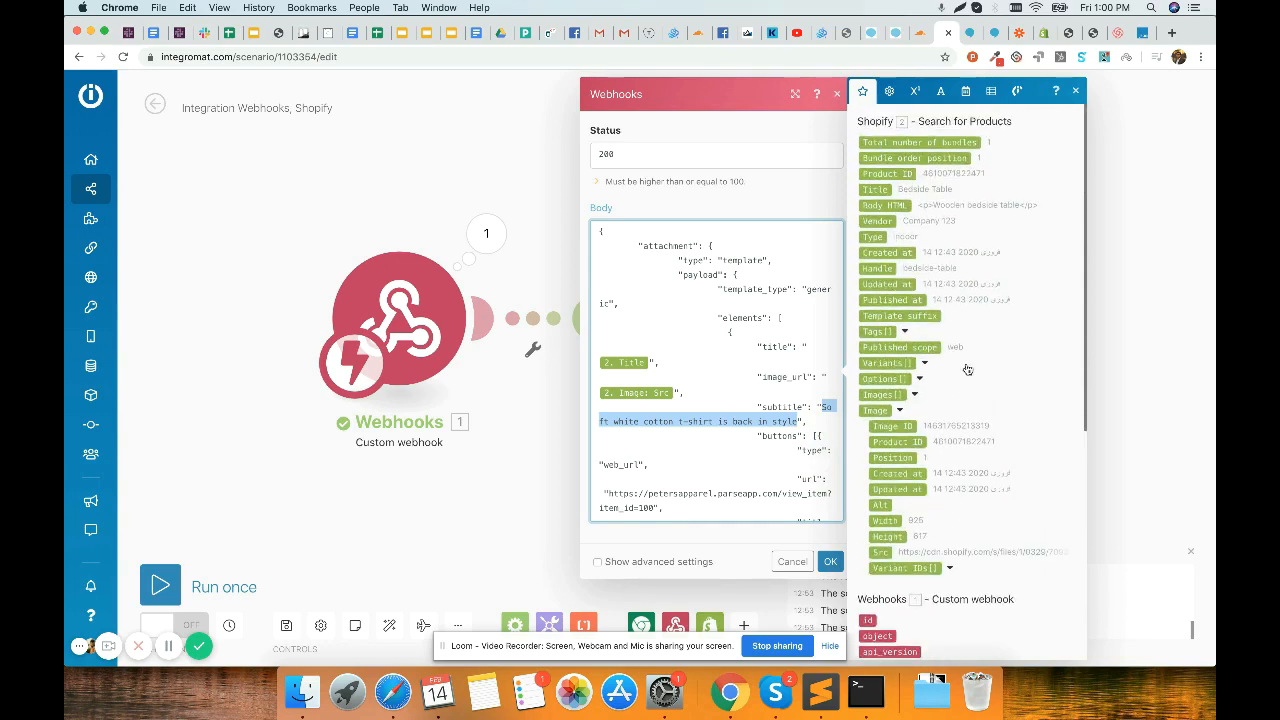
pyautogui.click(896, 205)
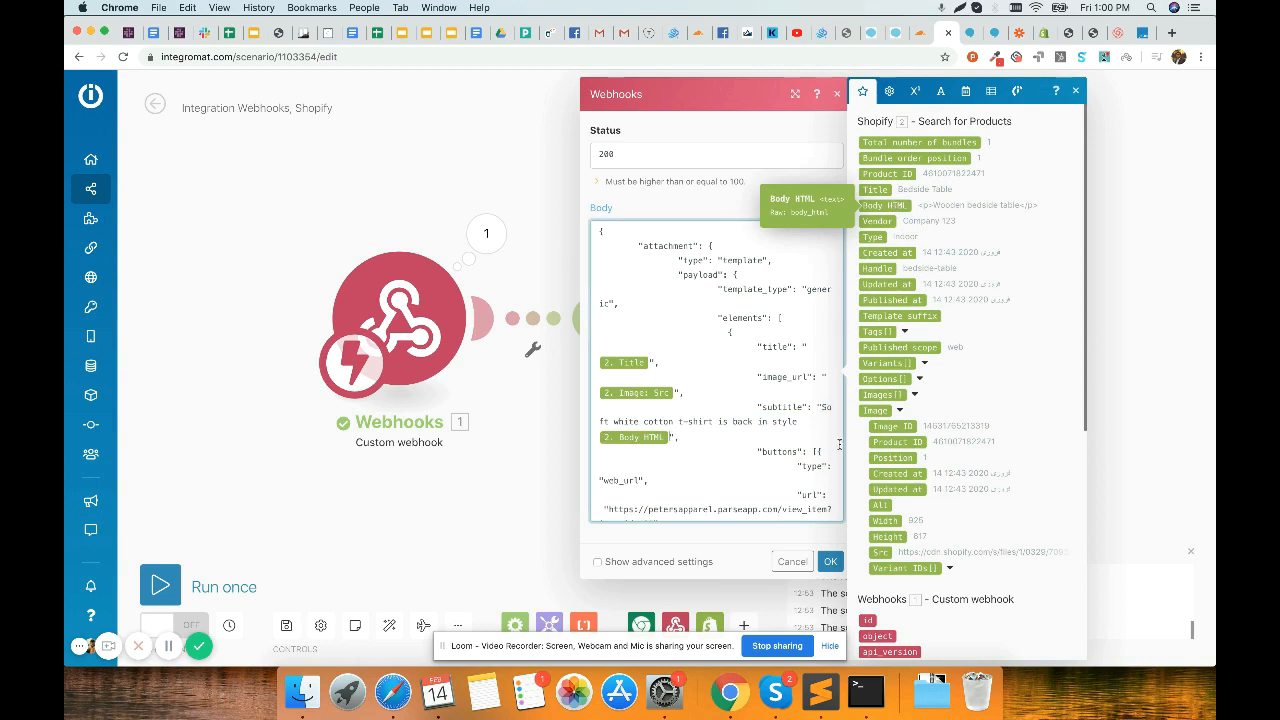
pyautogui.hotkey('shift', 'Up')
pyautogui.hotkey('shift', 'Right')
pyautogui.hotkey('shift', 'Right')
pyautogui.hotkey('shift', 'Right')
pyautogui.hotkey('shift', 'Right')
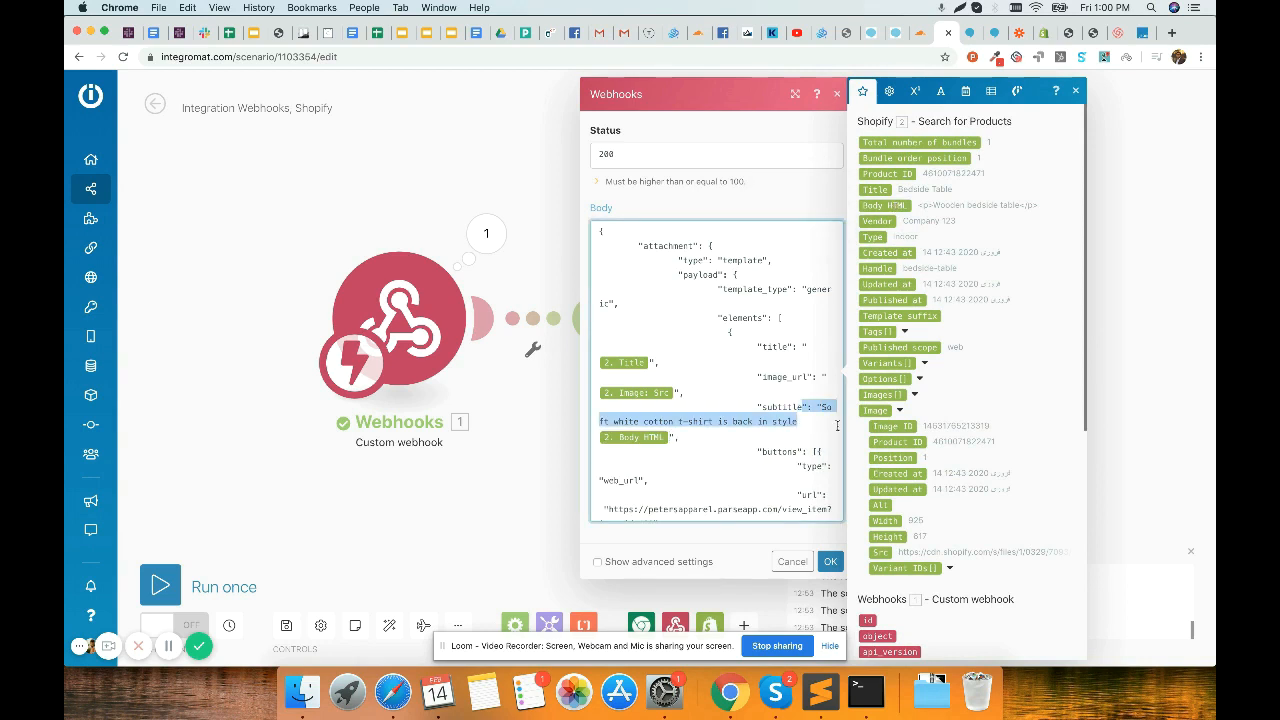
pyautogui.press('BackSpace')
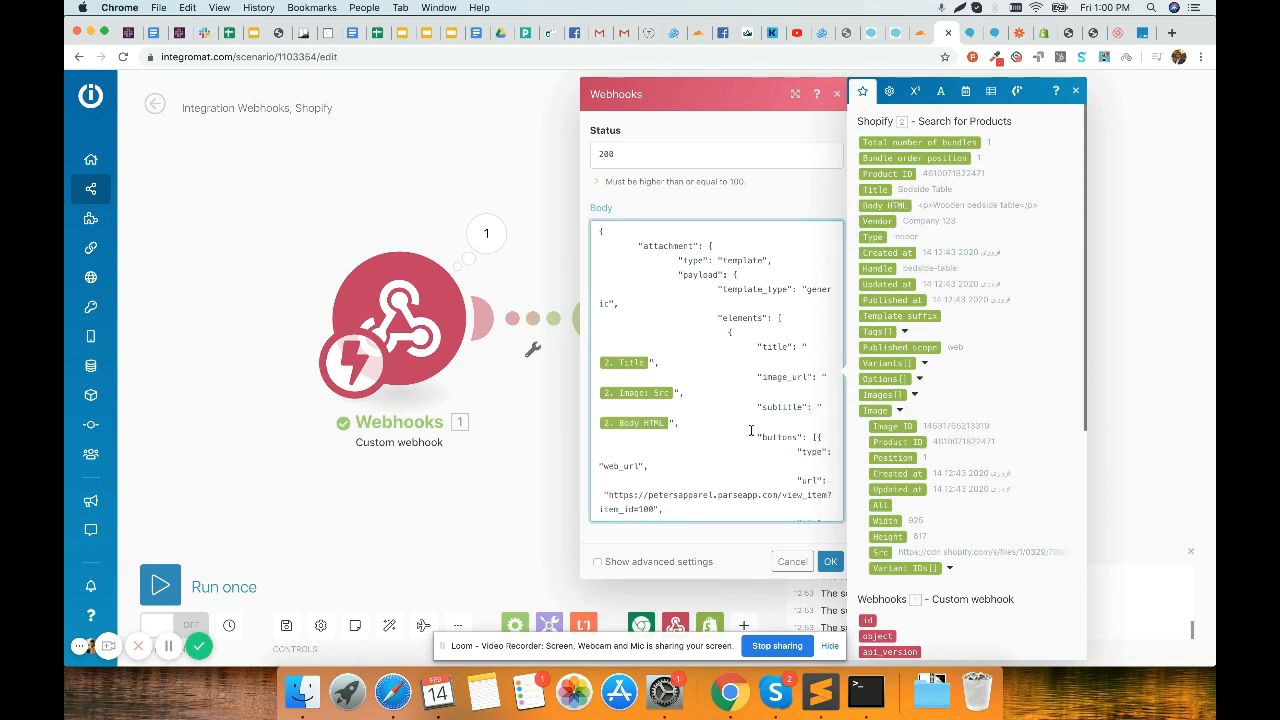
# Step: Delete the second button object, "Buy Item", from the "buttons" array, leaving only "View Item"
pyautogui.scroll(-3, 813, 447)
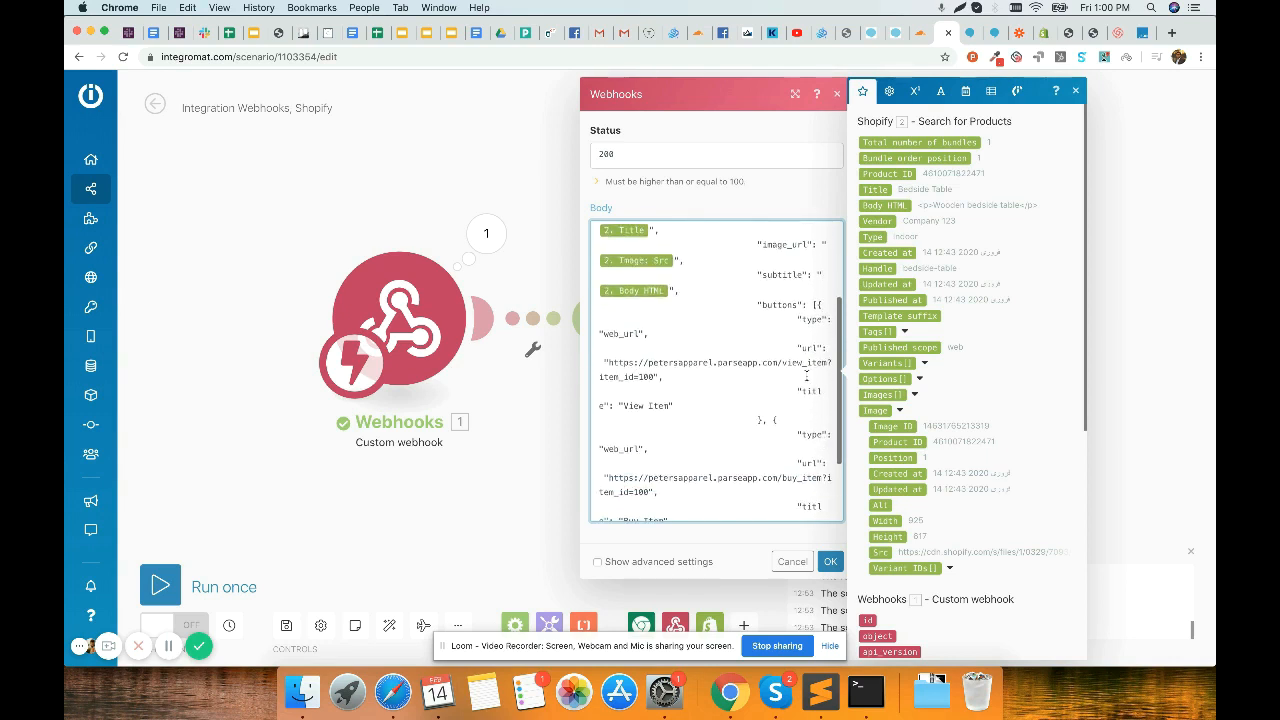
pyautogui.scroll(-1, 806, 376)
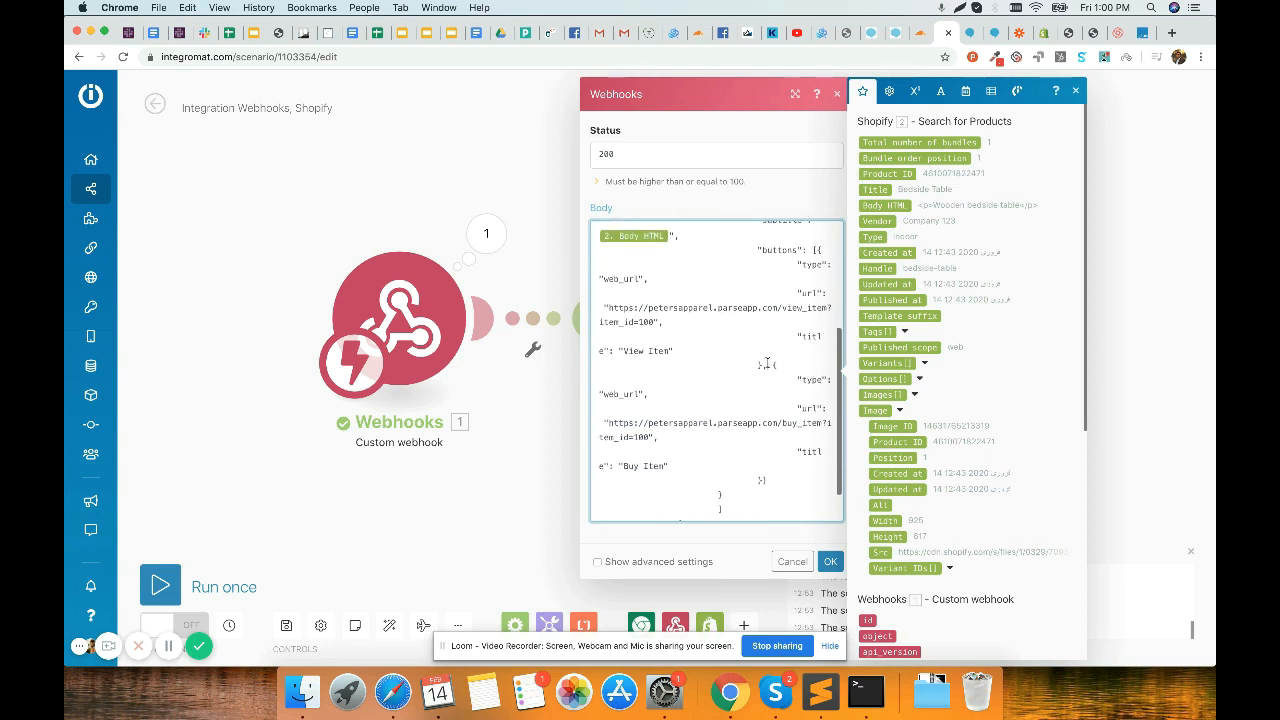
pyautogui.moveTo(762, 367); pyautogui.dragTo(761, 481)
pyautogui.press('BackSpace')
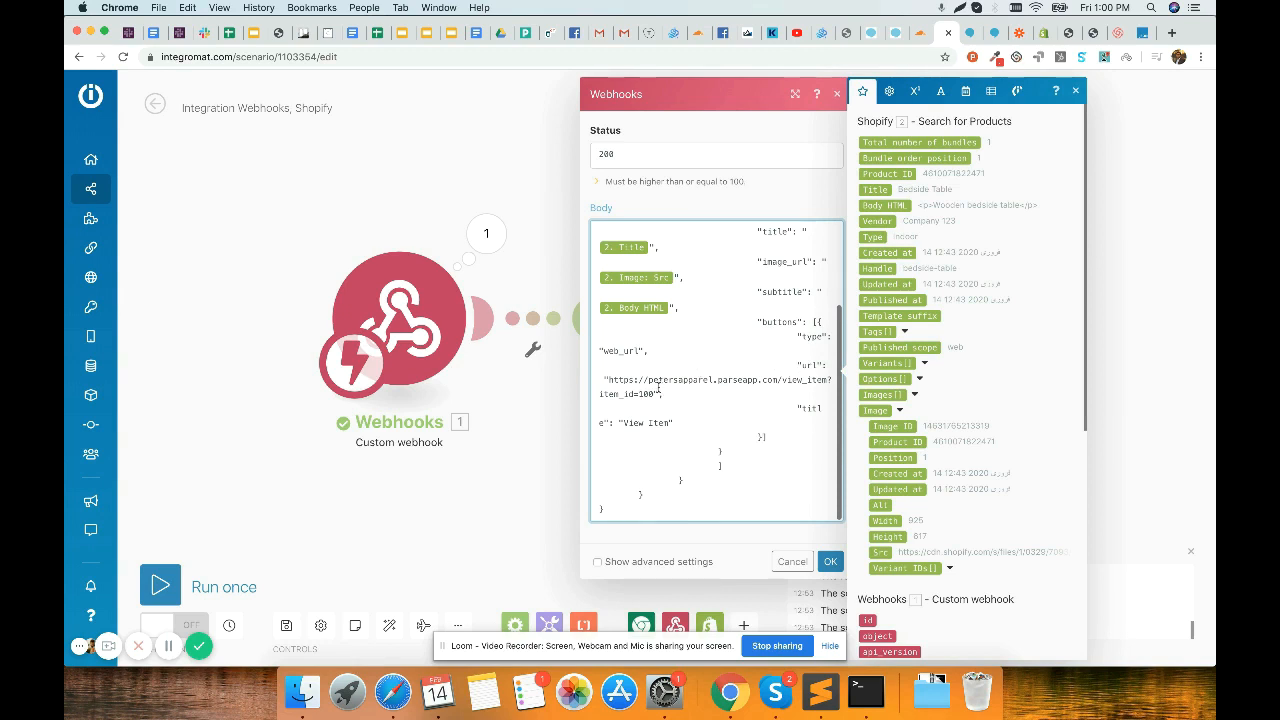
# Step: Clear the placeholder "url" value of the "View Item" button and check the Shopify fields for a product link
pyautogui.hotkey('shift', 'Up')
pyautogui.hotkey('shift', 'Left')
pyautogui.hotkey('shift', 'Left')
pyautogui.hotkey('shift', 'Left')
pyautogui.hotkey('shift', 'Left')
pyautogui.hotkey('shift', 'Left')
pyautogui.hotkey('shift', 'Left')
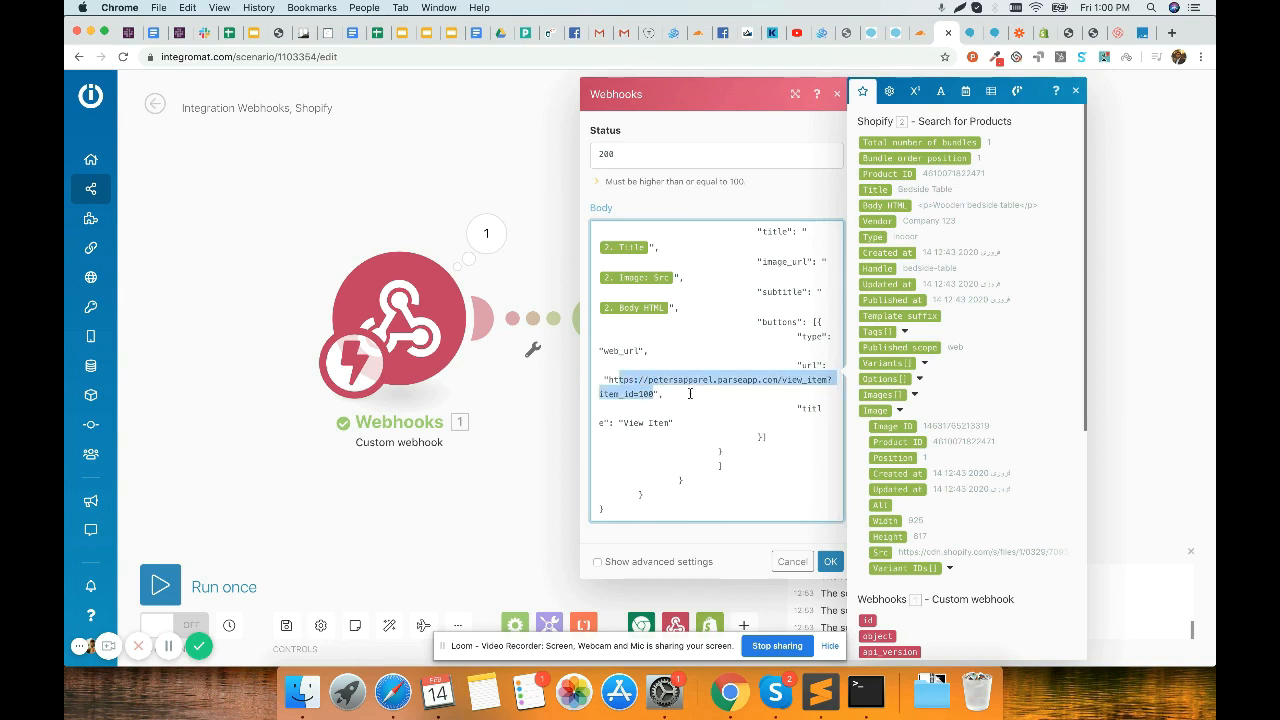
pyautogui.press('BackSpace')
pyautogui.scroll(-3, 920, 330)
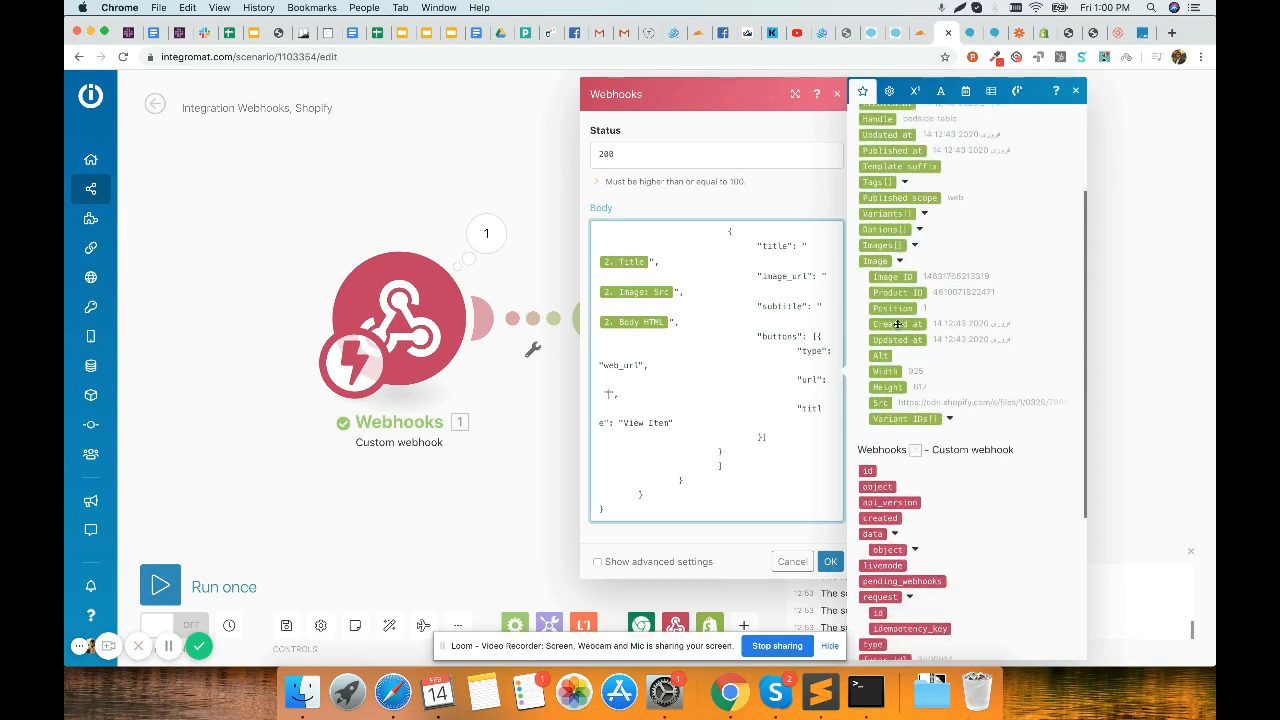
pyautogui.scroll(3, 935, 325)
pyautogui.scroll(1, 926, 286)
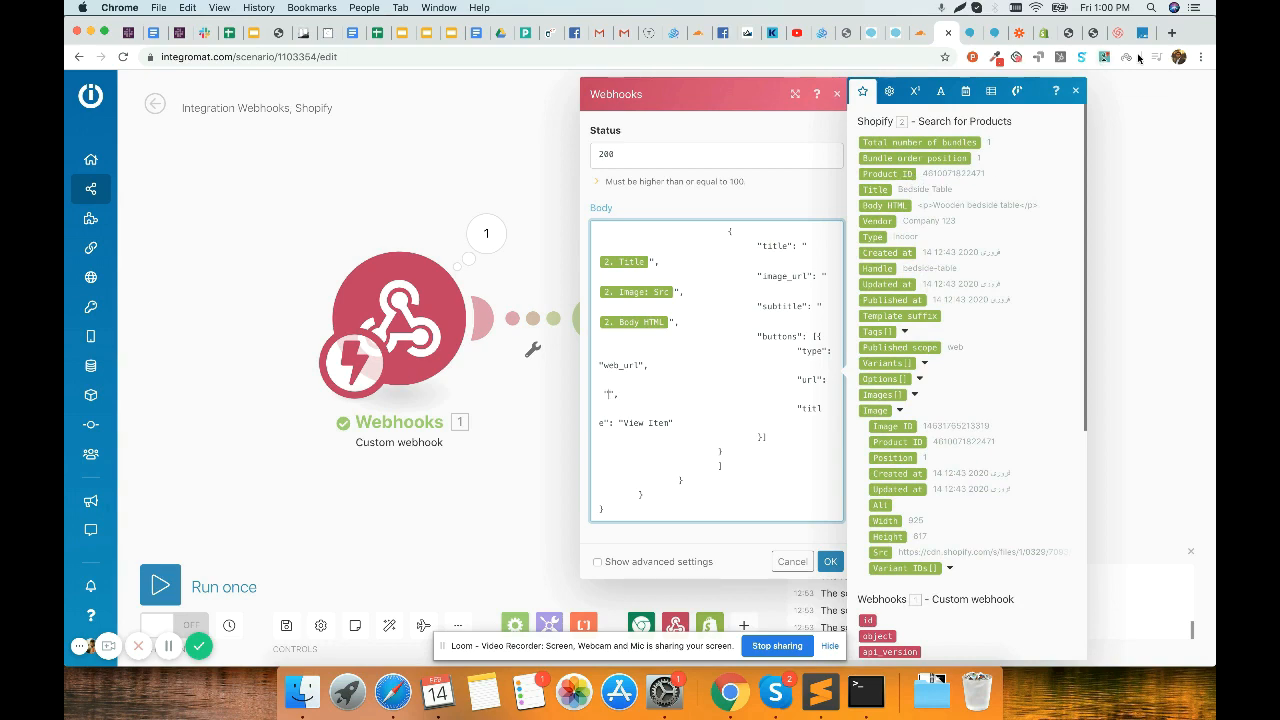
# Step: Open the Bedside Table product page in the Shopify storefront and select the "bedside-table" part of its address
pyautogui.click(1087, 36)
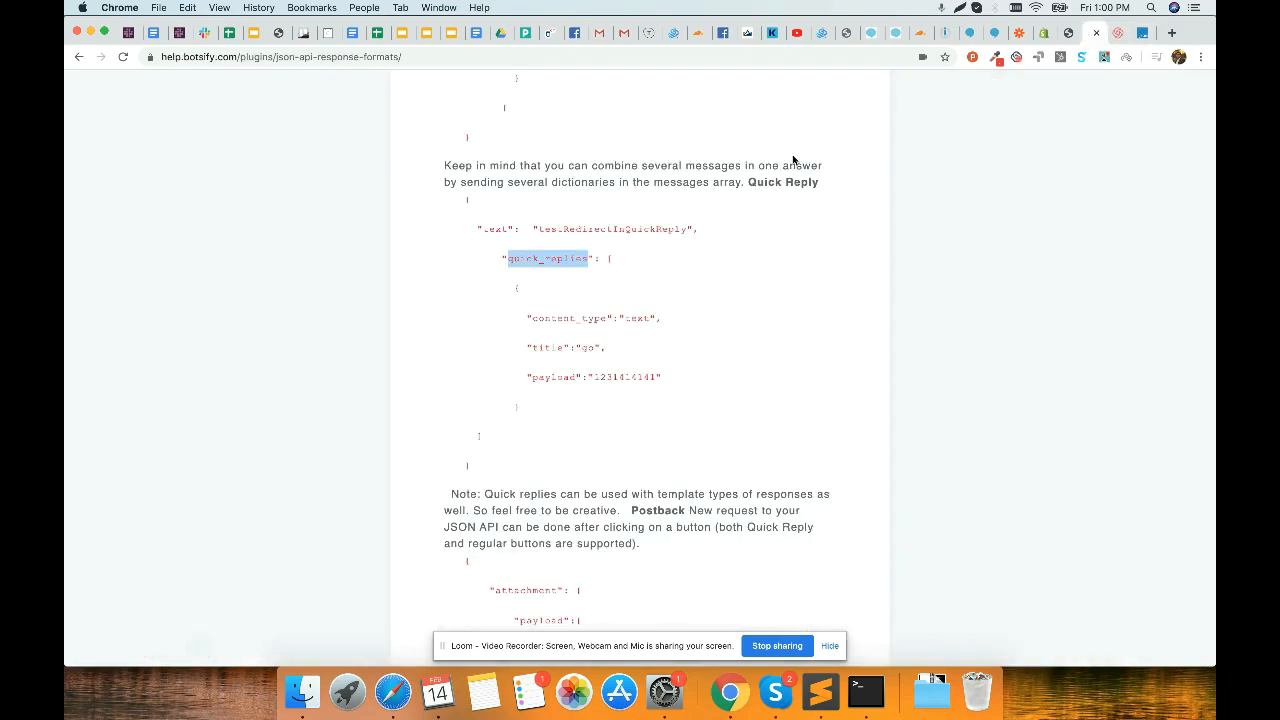
pyautogui.click(1062, 36)
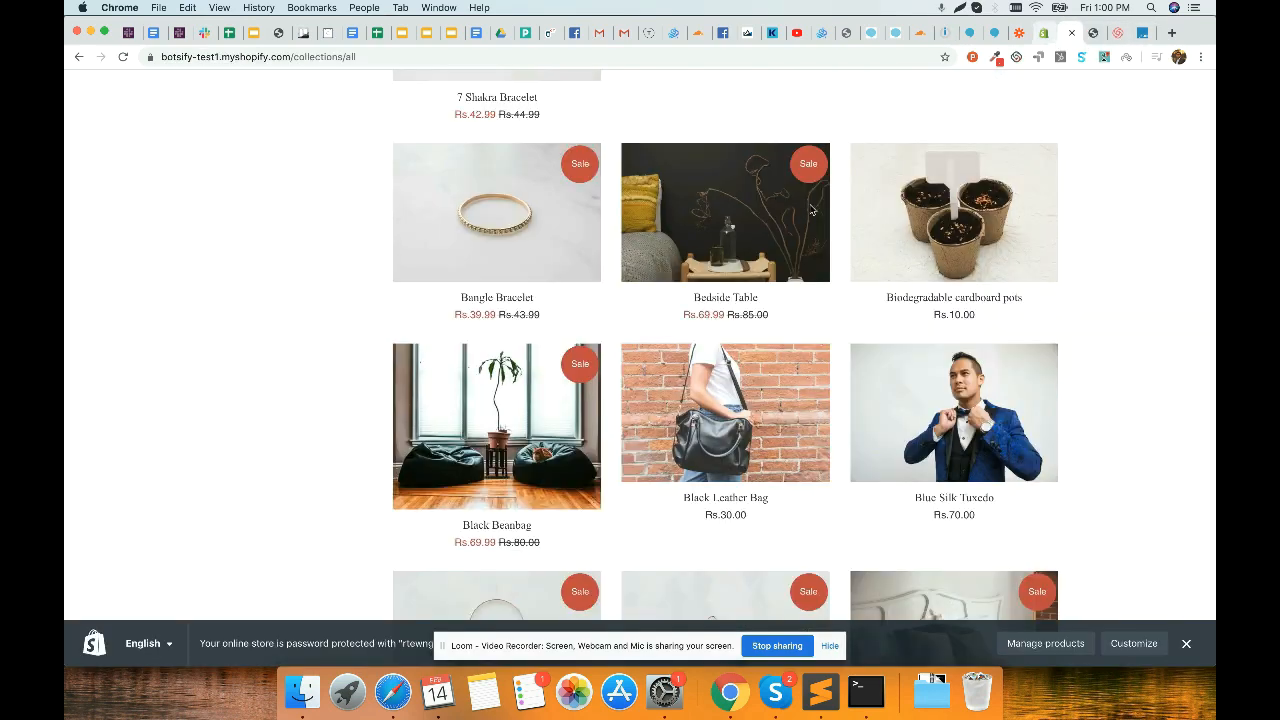
pyautogui.click(751, 209)
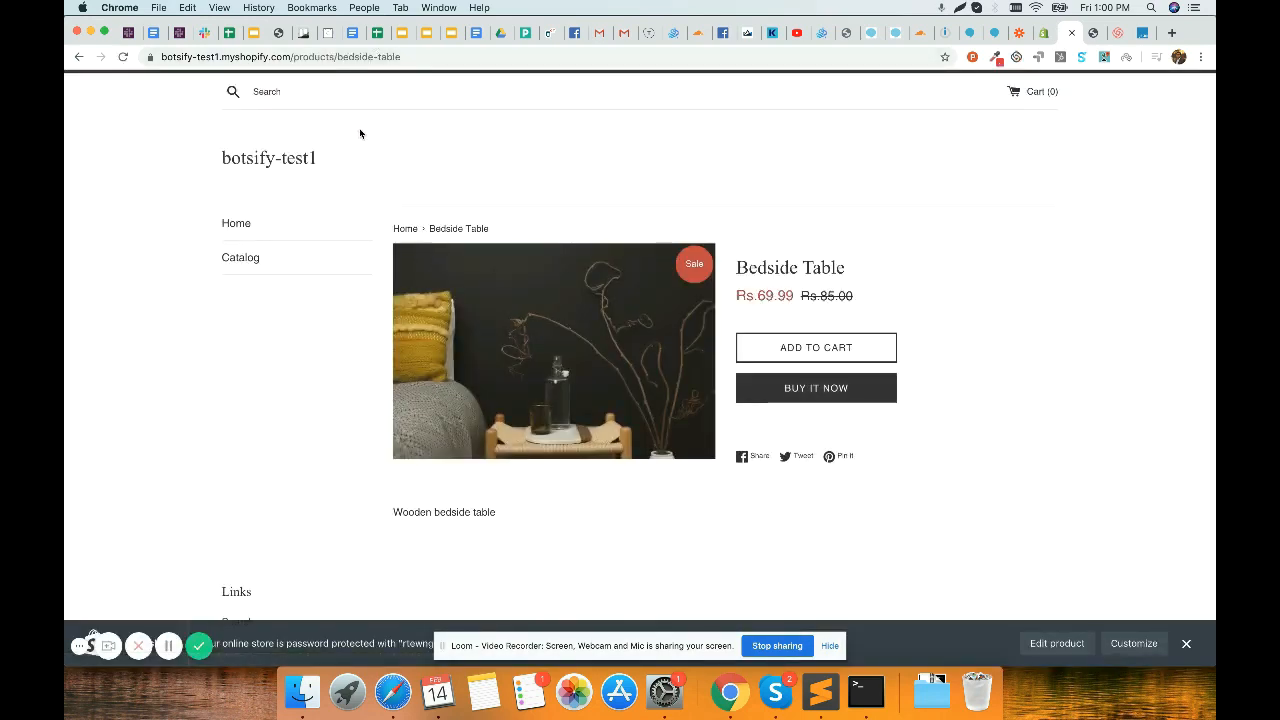
pyautogui.scroll(-1, 360, 131)
pyautogui.scroll(1, 500, 194)
pyautogui.moveTo(344, 58); pyautogui.dragTo(513, 52)
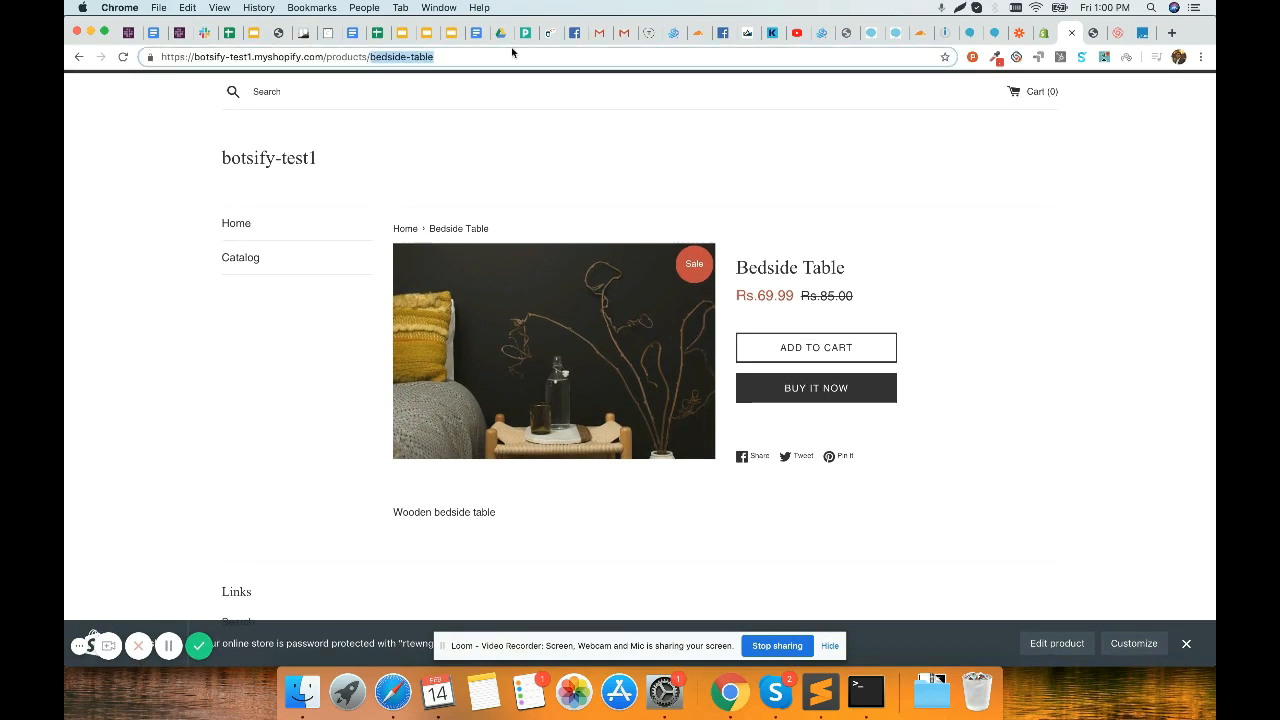
# Step: Copy the full Bedside Table page address and paste it as the "View Item" button's "url" in the Integromat response body
pyautogui.click(1017, 33)
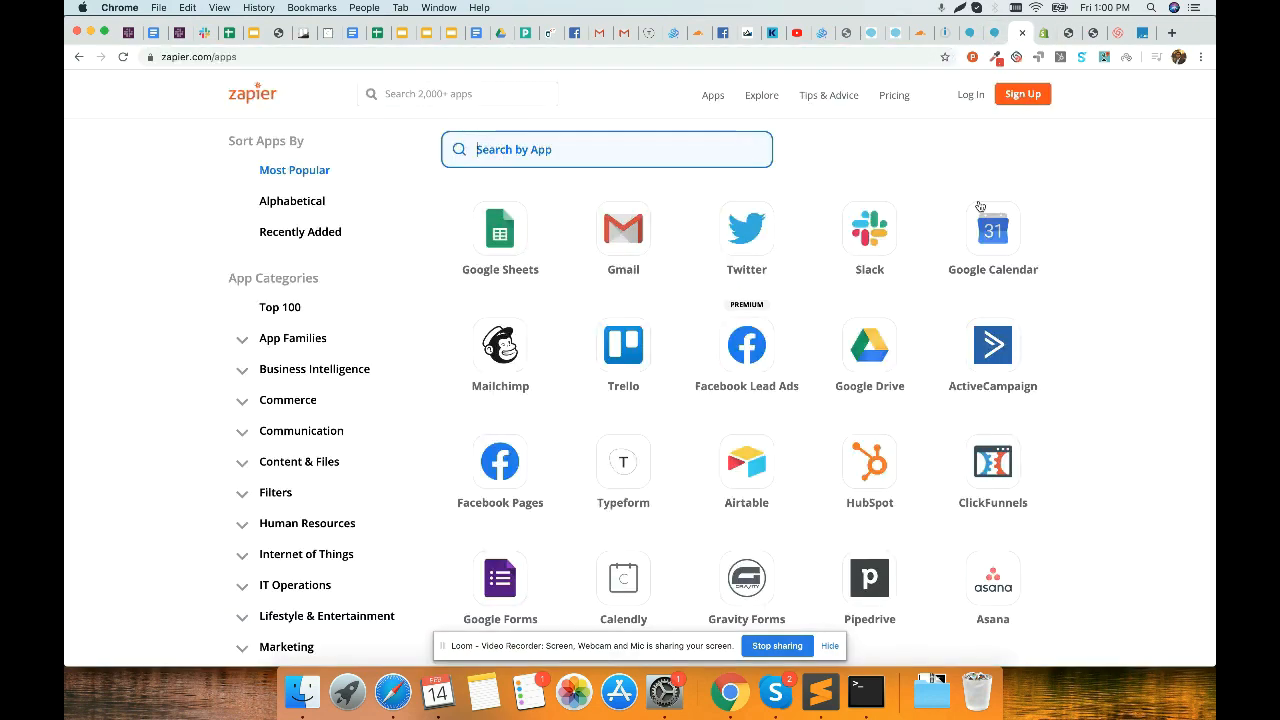
pyautogui.click(1067, 36)
pyautogui.press('super+a')
pyautogui.press('super+c')
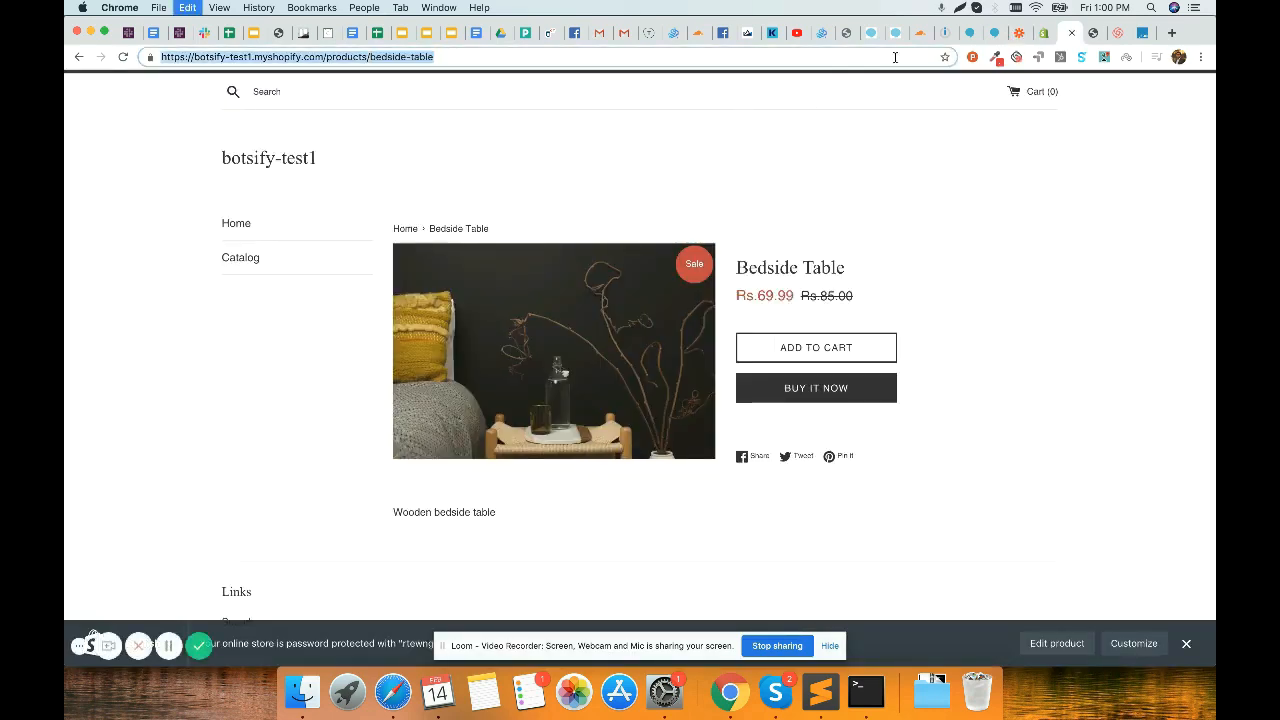
pyautogui.click(947, 38)
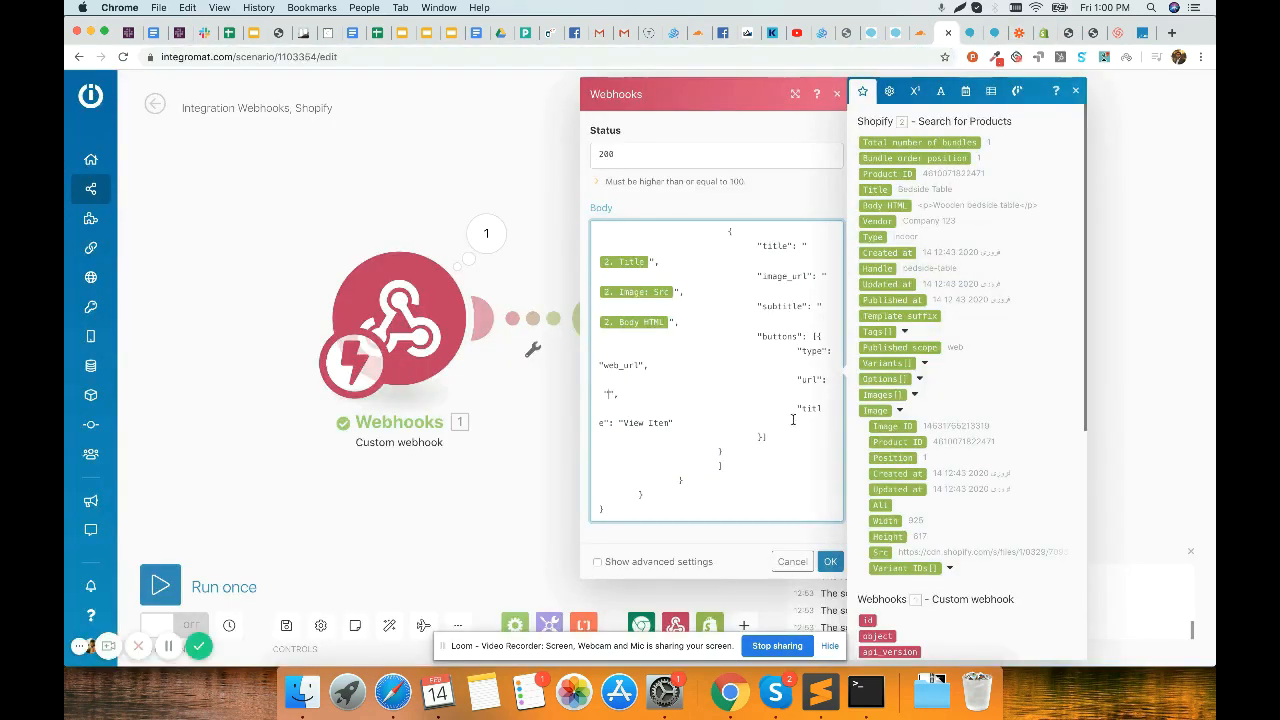
pyautogui.press('super+v')
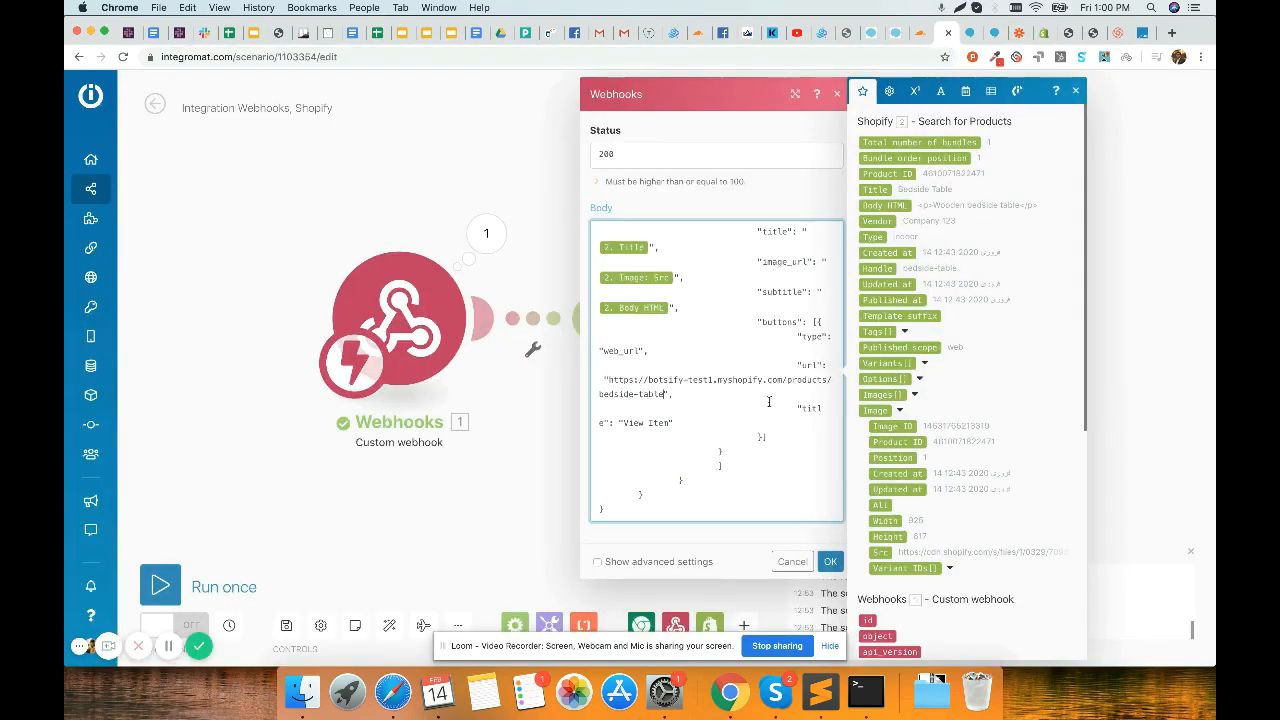
# Step: Replace the "bedside-table" ending of the "View Item" button's "url" with the mapped Shopify Handle field and confirm the response body
pyautogui.hotkey('shift', 'Left')
pyautogui.hotkey('shift', 'Left')
pyautogui.hotkey('shift', 'Left')
pyautogui.hotkey('shift', 'Left')
pyautogui.hotkey('shift', 'Left')
pyautogui.hotkey('shift', 'Left')
pyautogui.hotkey('shift', 'Left')
pyautogui.hotkey('shift', 'Left')
pyautogui.hotkey('shift', 'Left')
pyautogui.hotkey('shift', 'Left')
pyautogui.hotkey('shift', 'Left')
pyautogui.hotkey('shift', 'Left')
pyautogui.hotkey('shift', 'Left')
pyautogui.press('BackSpace')
pyautogui.scroll(-1, 920, 230)
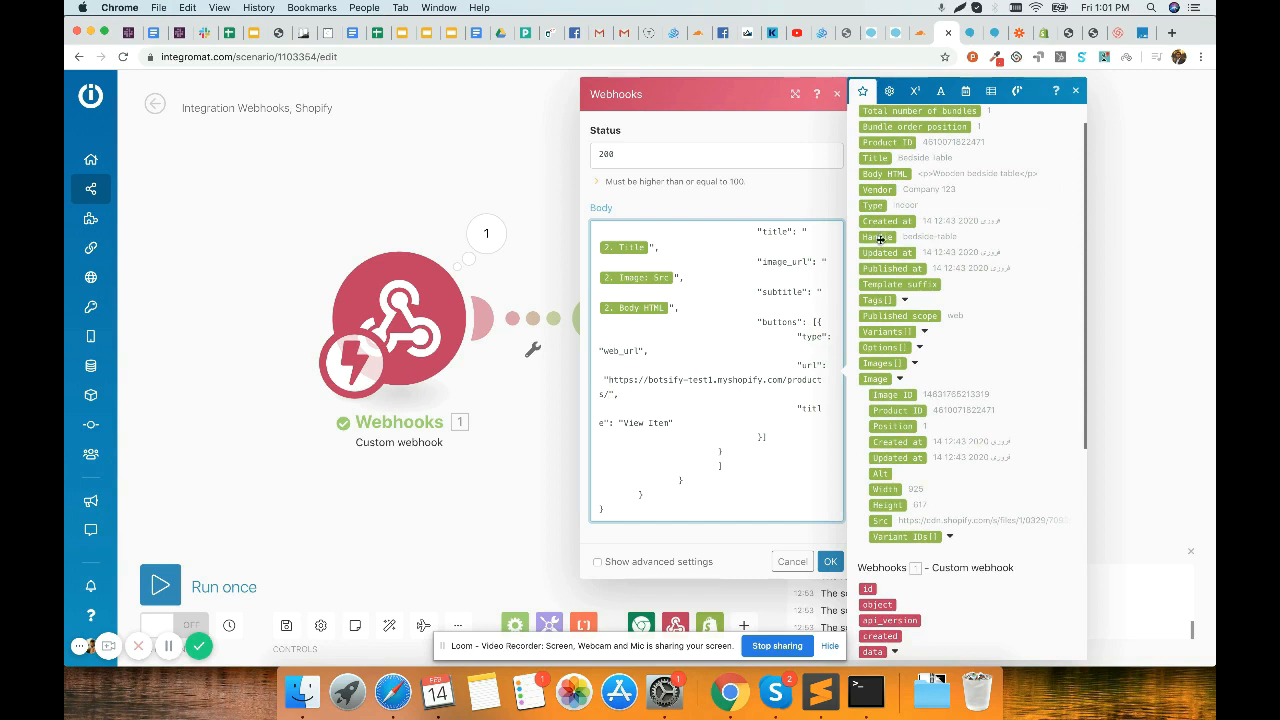
pyautogui.click(879, 236)
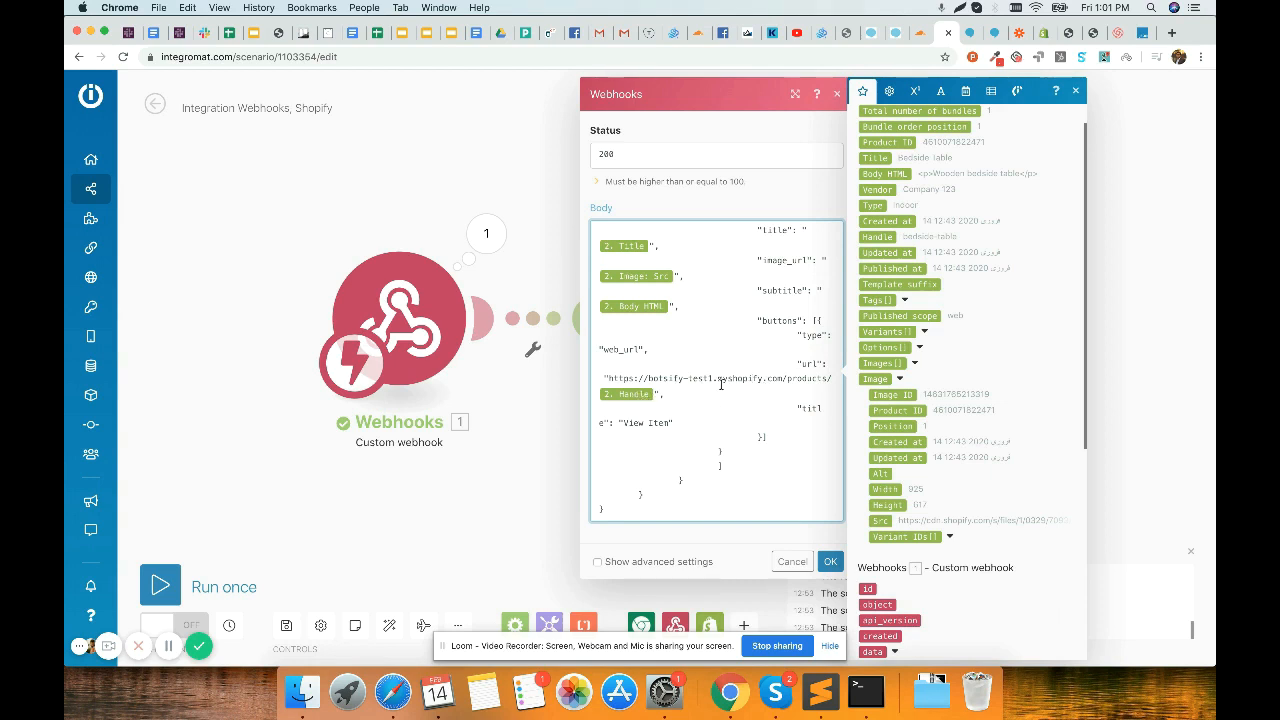
pyautogui.click(830, 561)
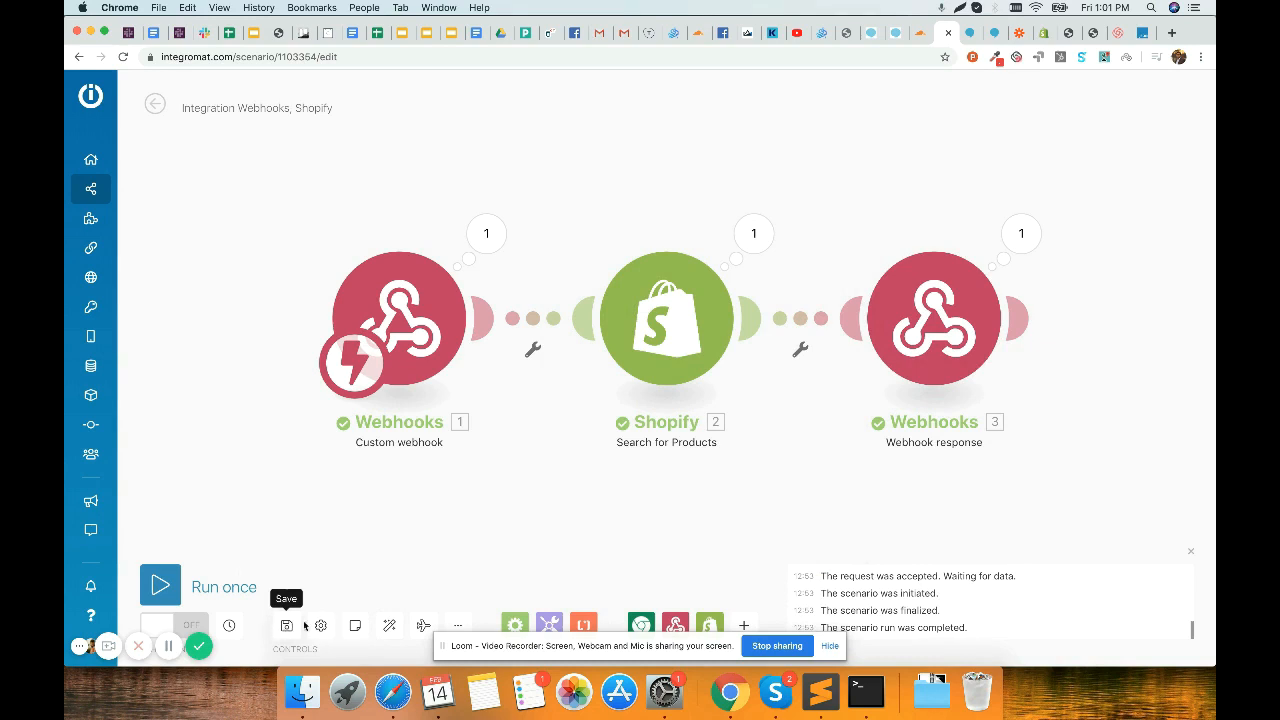
# Step: Save and run the scenario once, then send the story phrase "i am searching some products" to the Botsify test bot
pyautogui.click(160, 586)
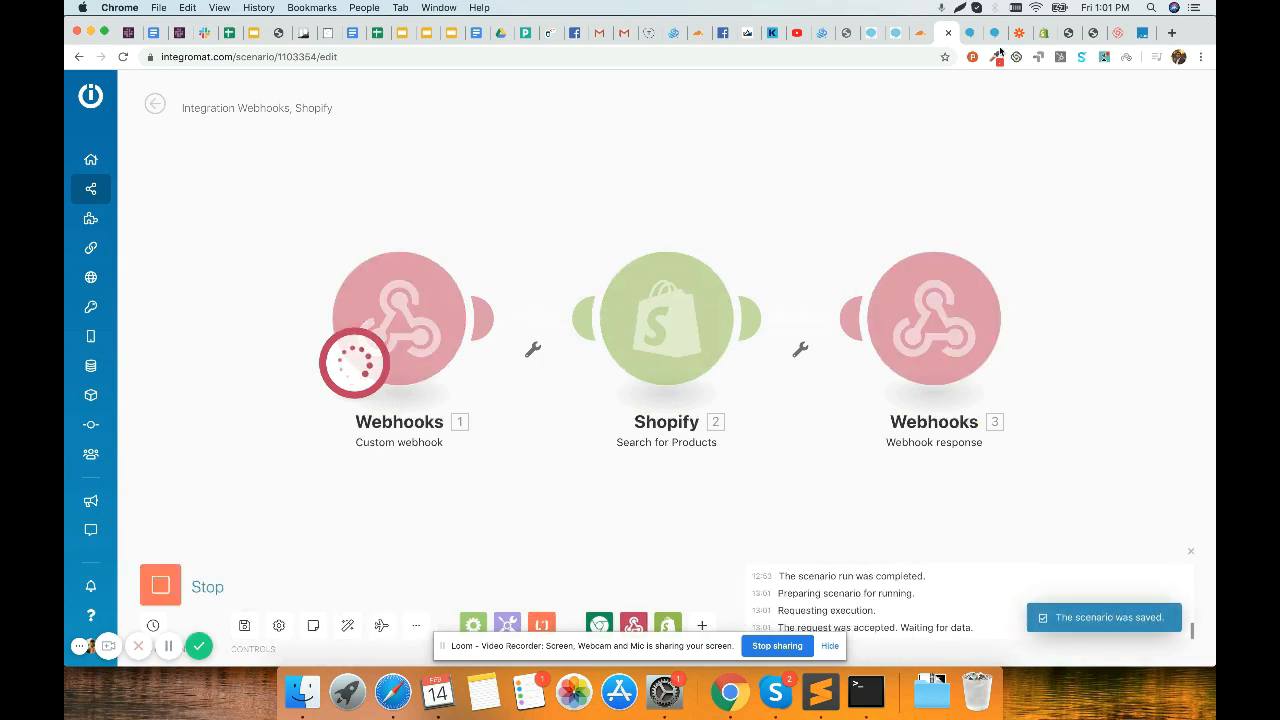
pyautogui.click(994, 33)
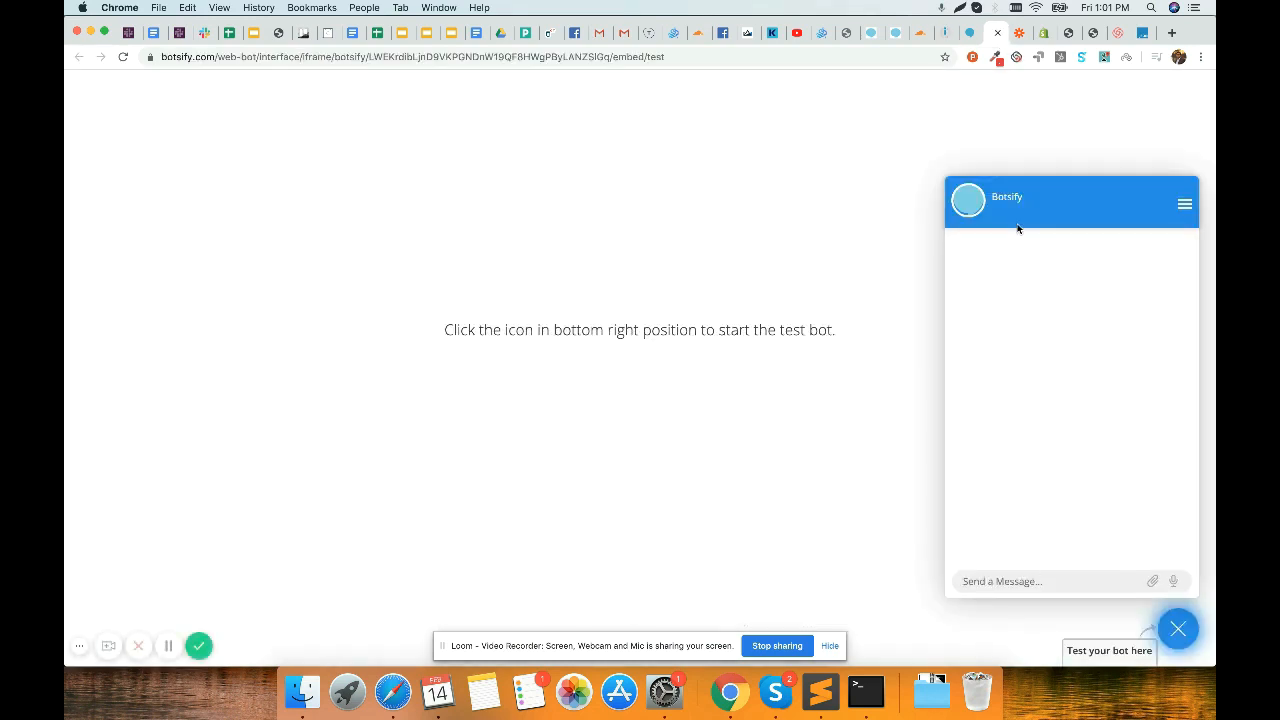
pyautogui.click(971, 34)
pyautogui.tripleClick(475, 124)
pyautogui.press('super+c')
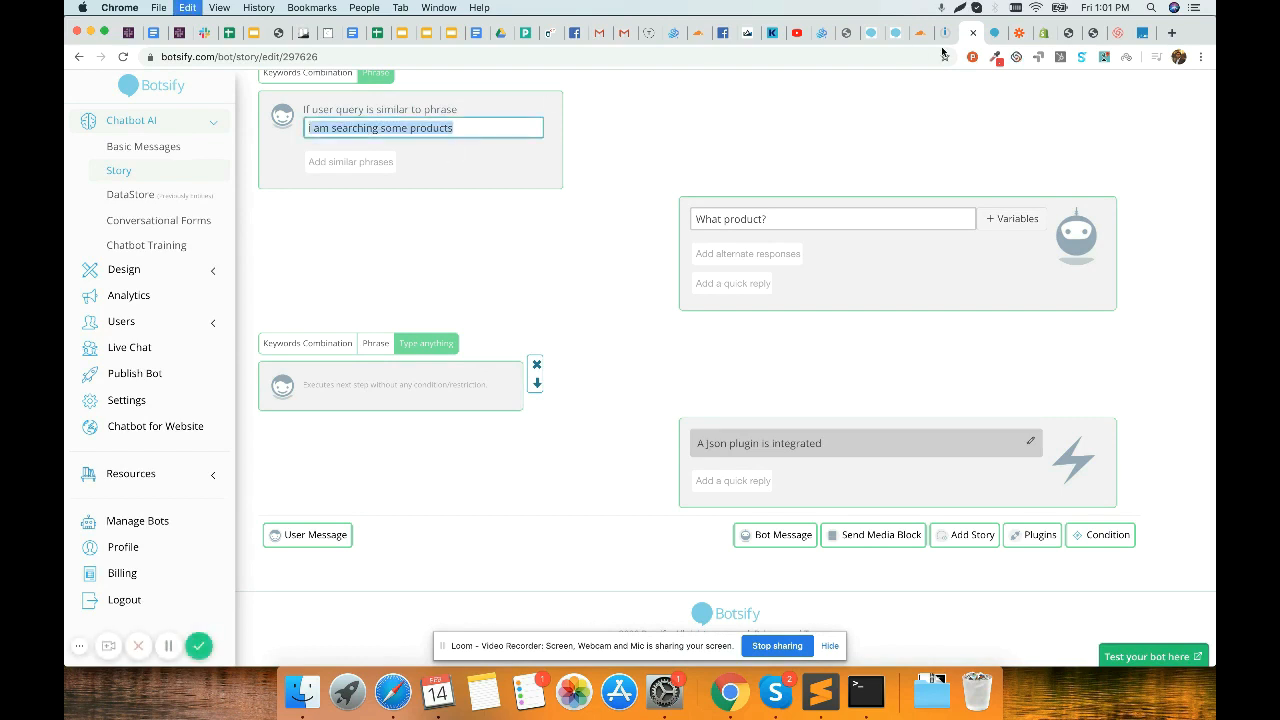
pyautogui.click(994, 33)
pyautogui.click(1109, 570)
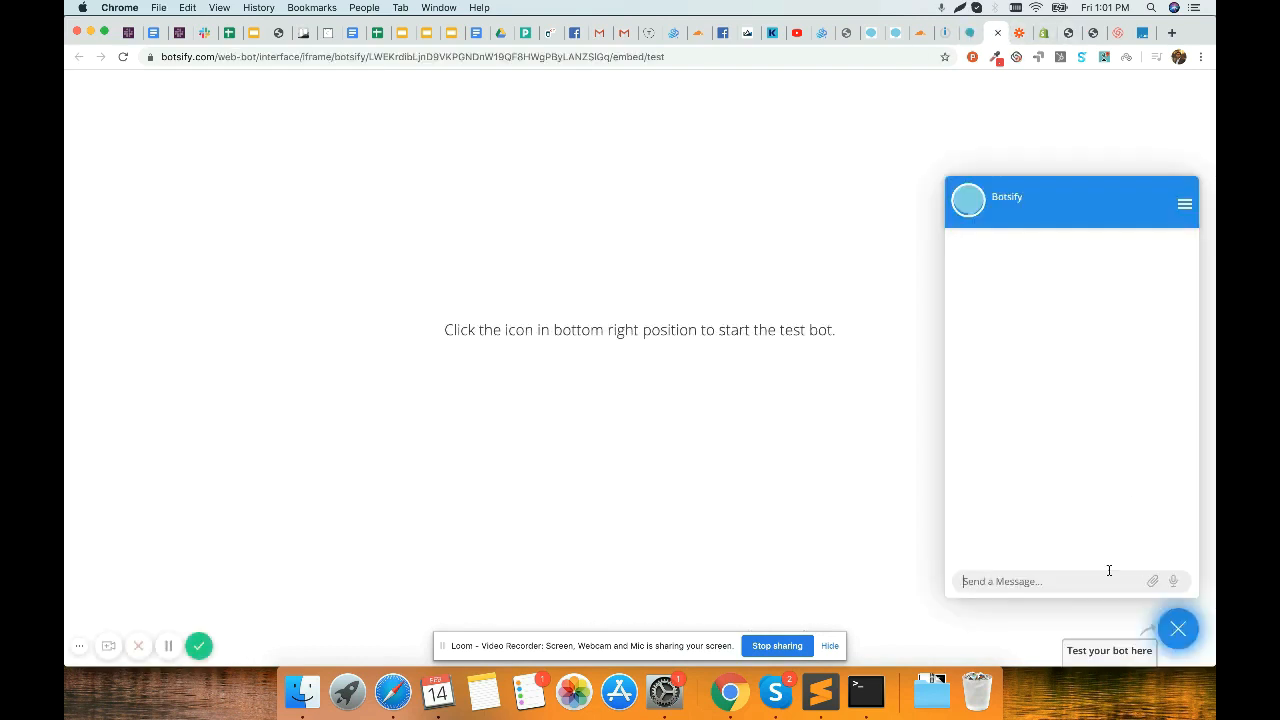
pyautogui.press('cmd+v')
pyautogui.press('Return')
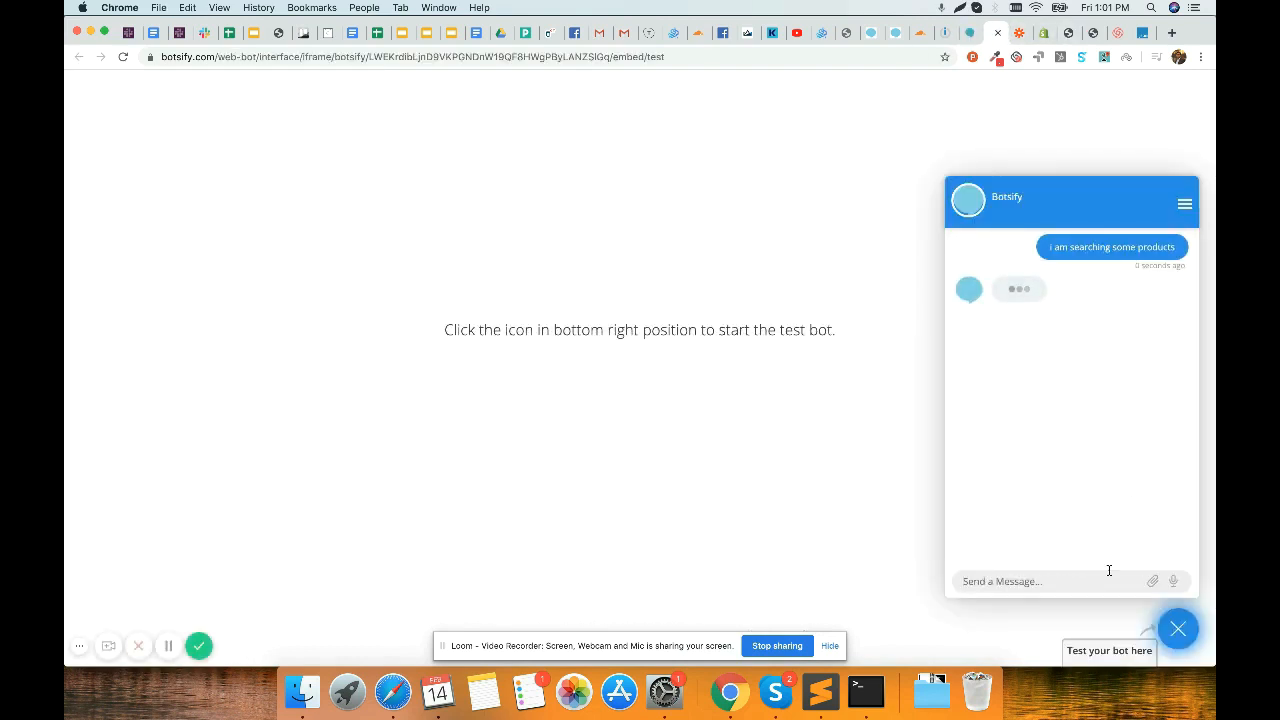
# Step: Answer the bot with "bedside table" and open the returned product through its "View Item" link
pyautogui.write('bedside table')
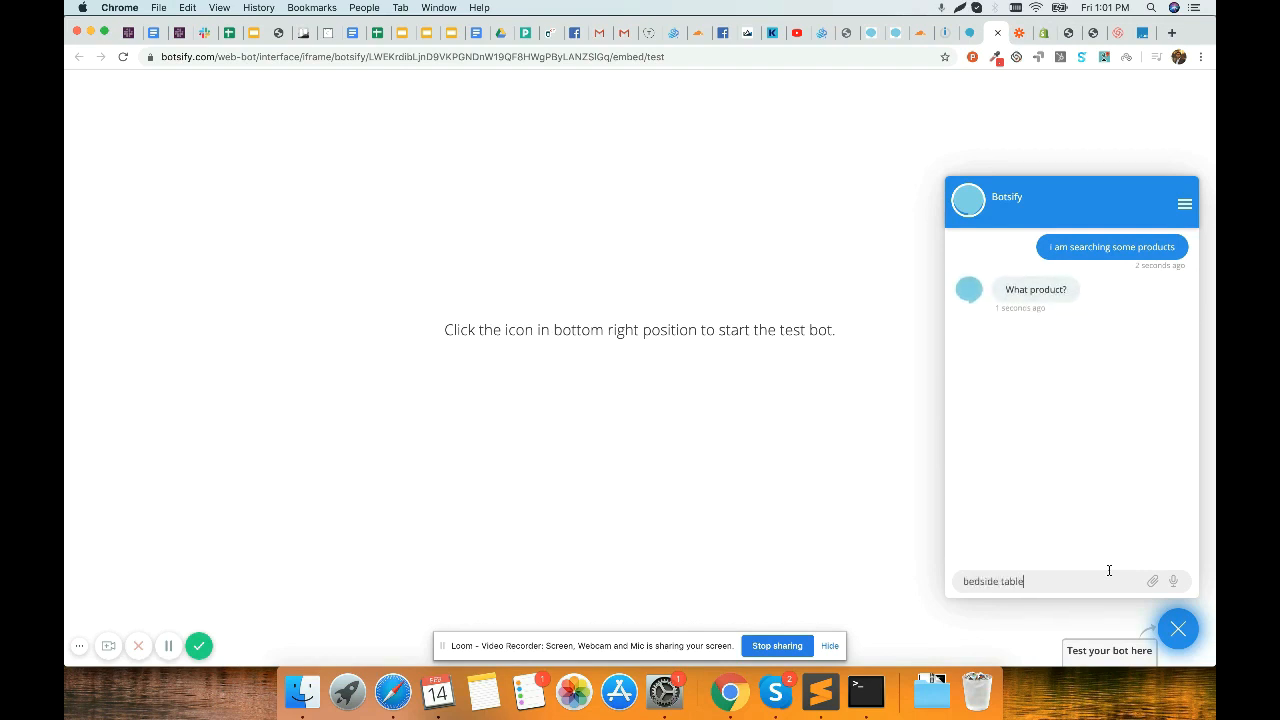
pyautogui.press('Return')
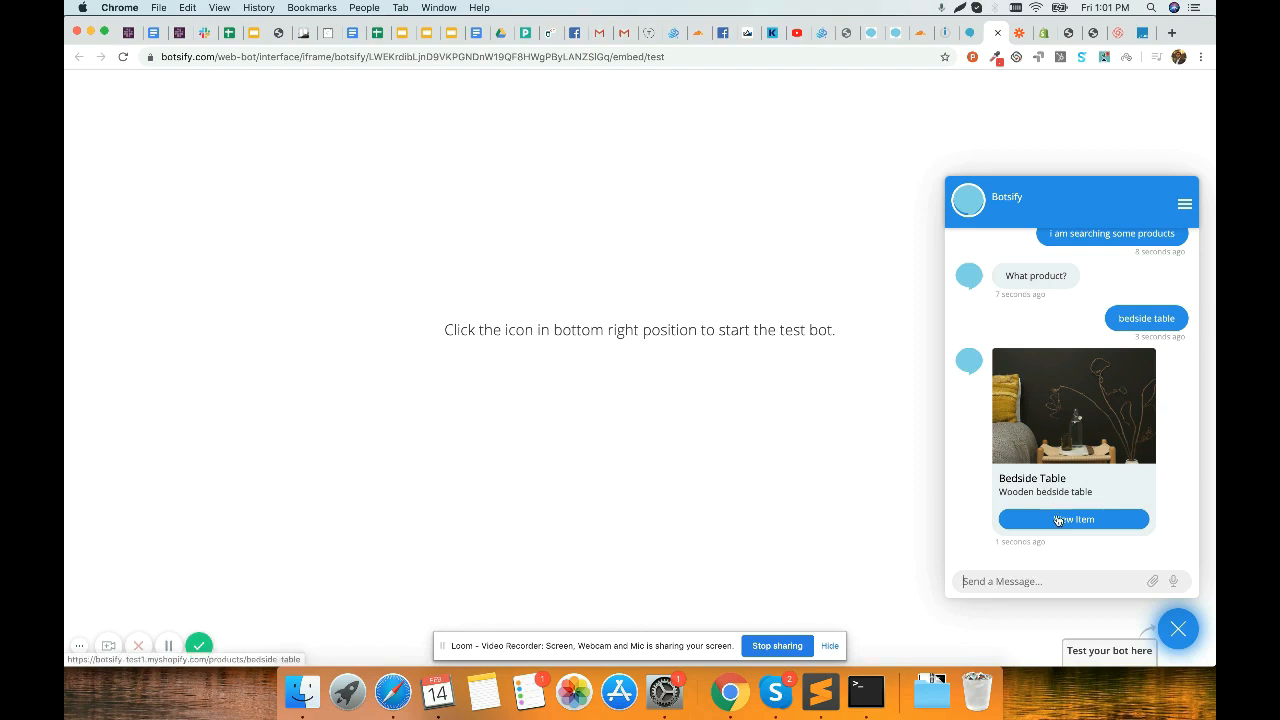
pyautogui.click(1093, 520)
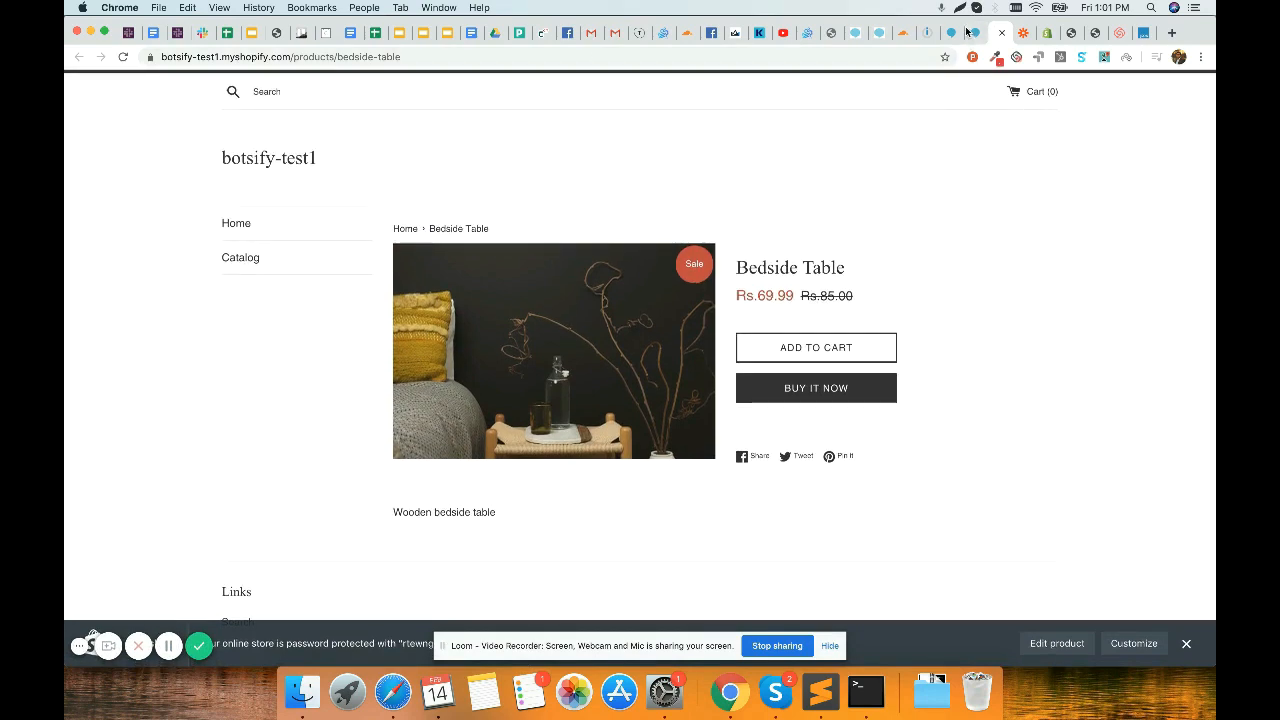
# Step: Return to the Shopify storefront catalog and open the Bangle Bracelet product page
pyautogui.click(1072, 35)
pyautogui.click(1096, 35)
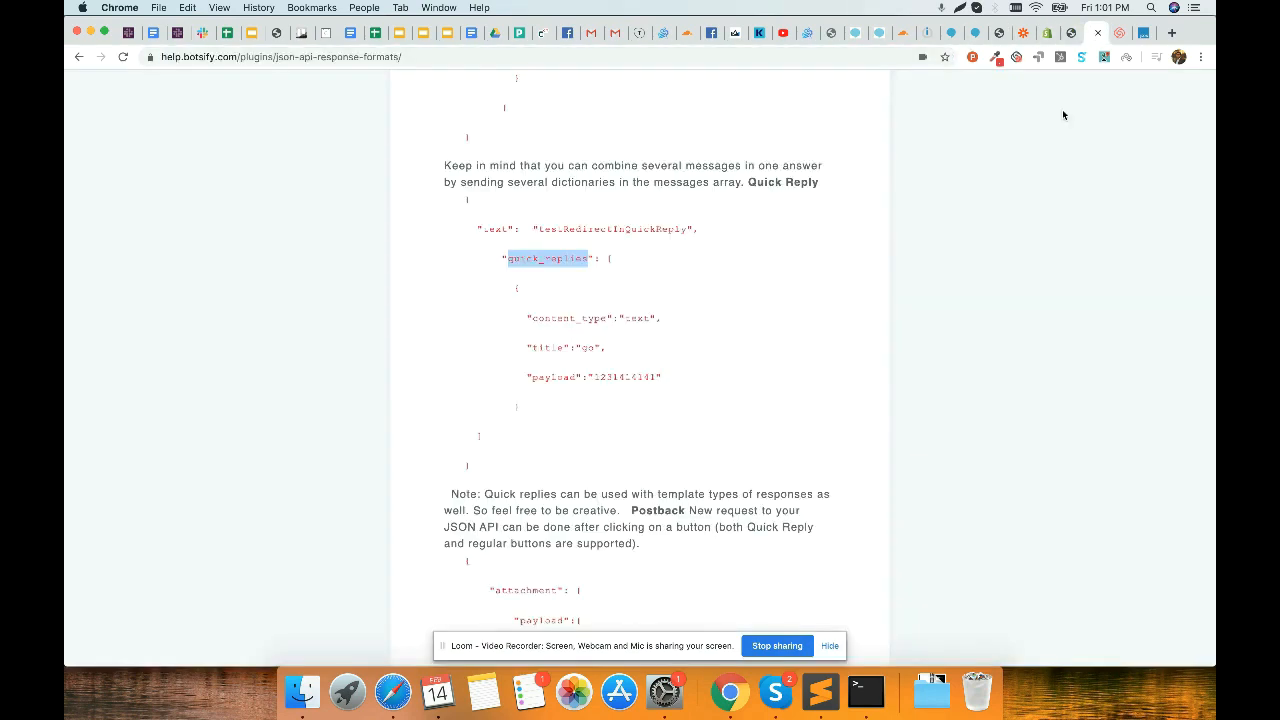
pyautogui.scroll(5, 815, 282)
pyautogui.click(1069, 35)
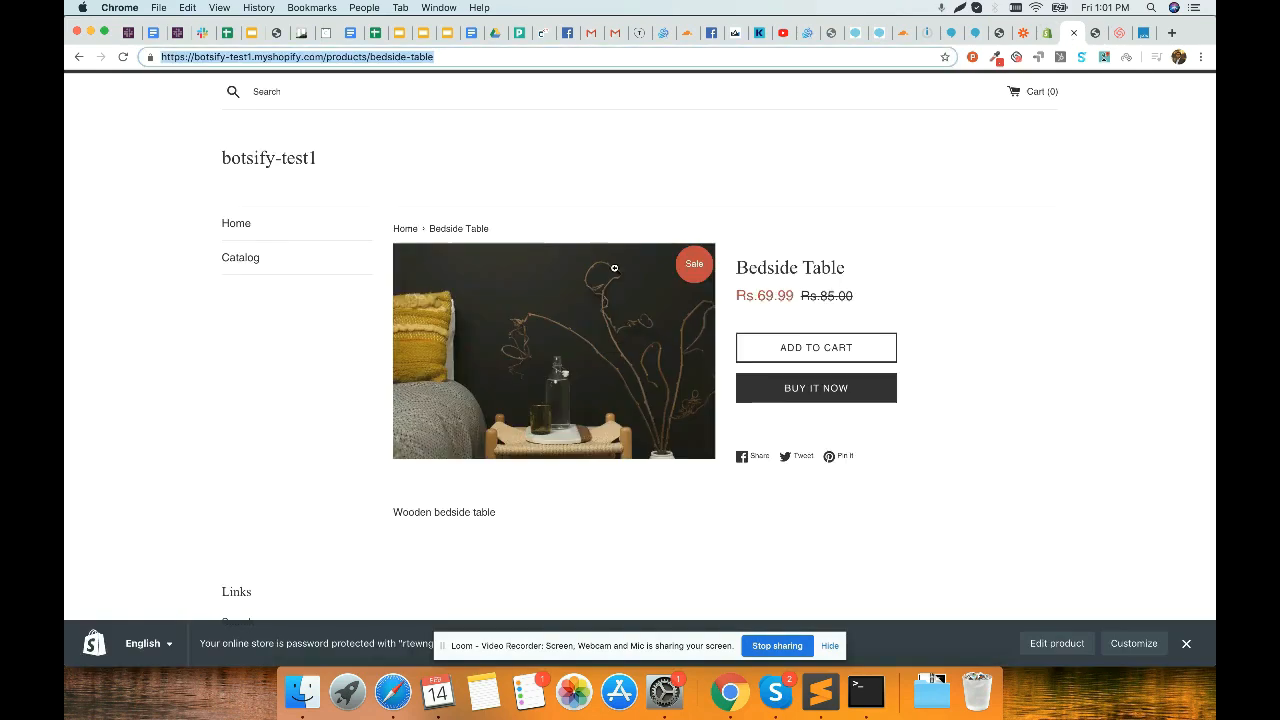
pyautogui.click(79, 56)
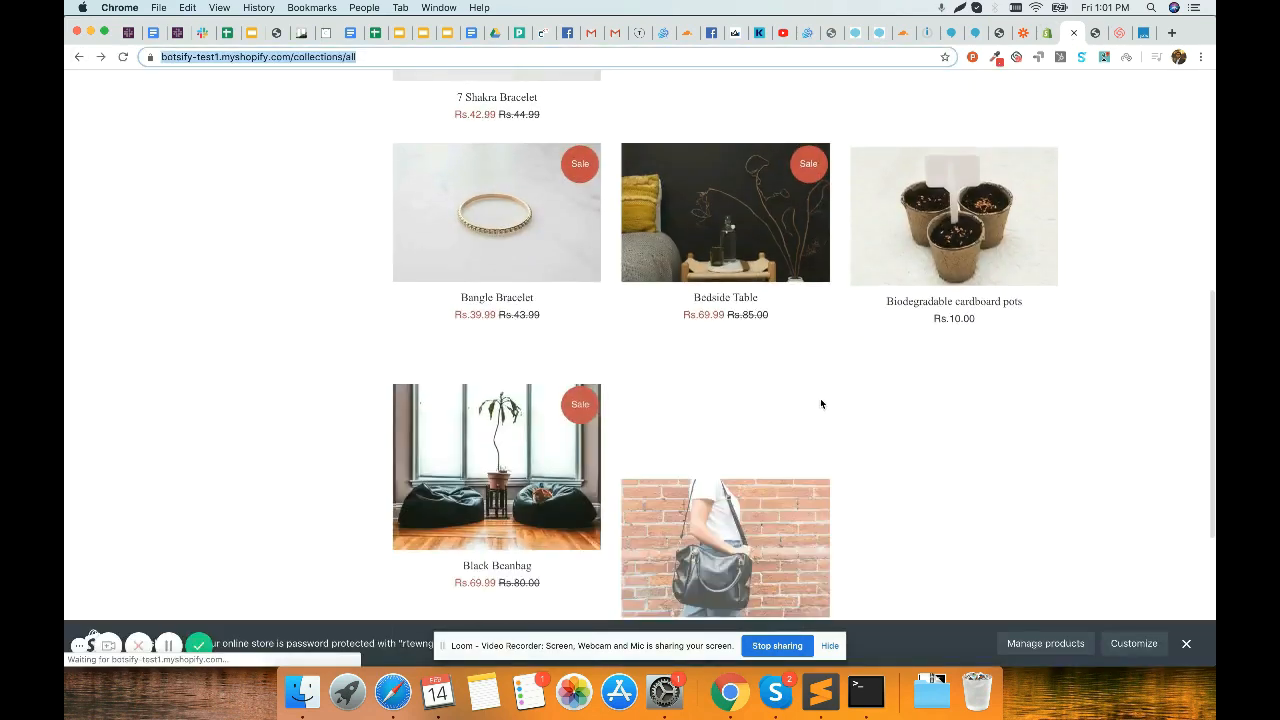
pyautogui.click(574, 196)
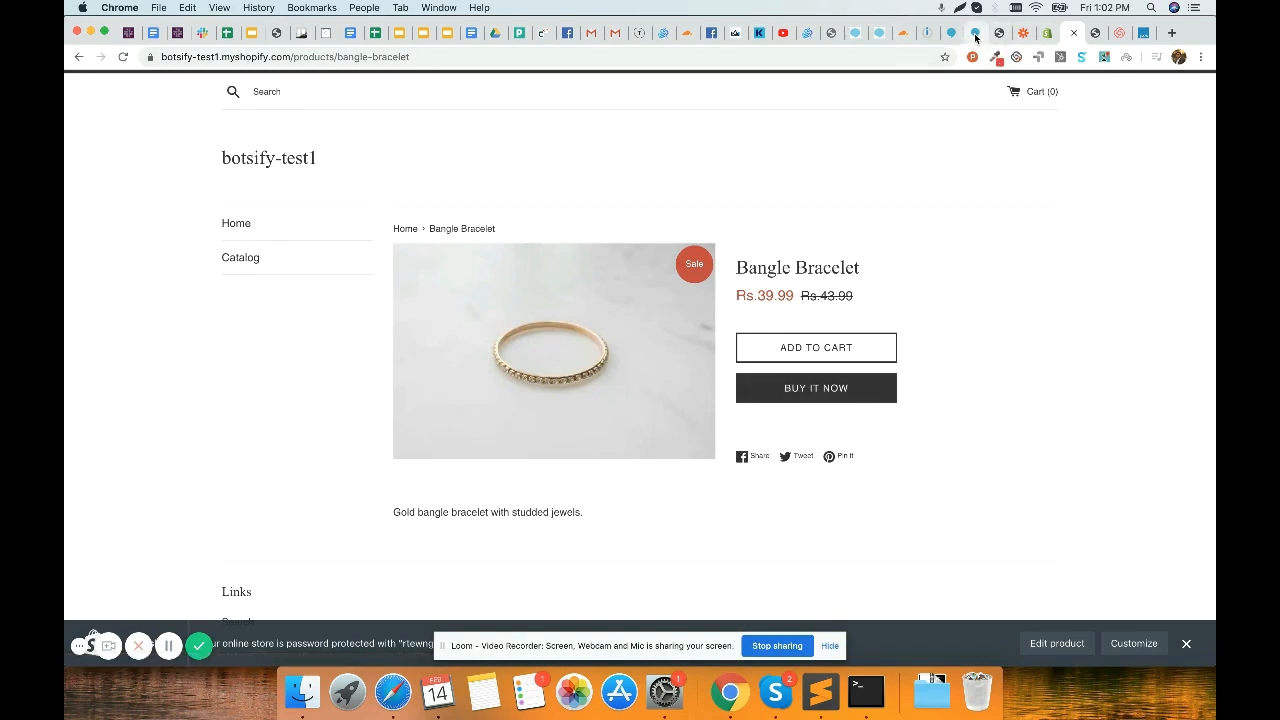
# Step: Run the Integromat scenario again, listening for new bundles, and return to the Botsify test bot
pyautogui.click(975, 35)
pyautogui.click(952, 34)
pyautogui.click(975, 34)
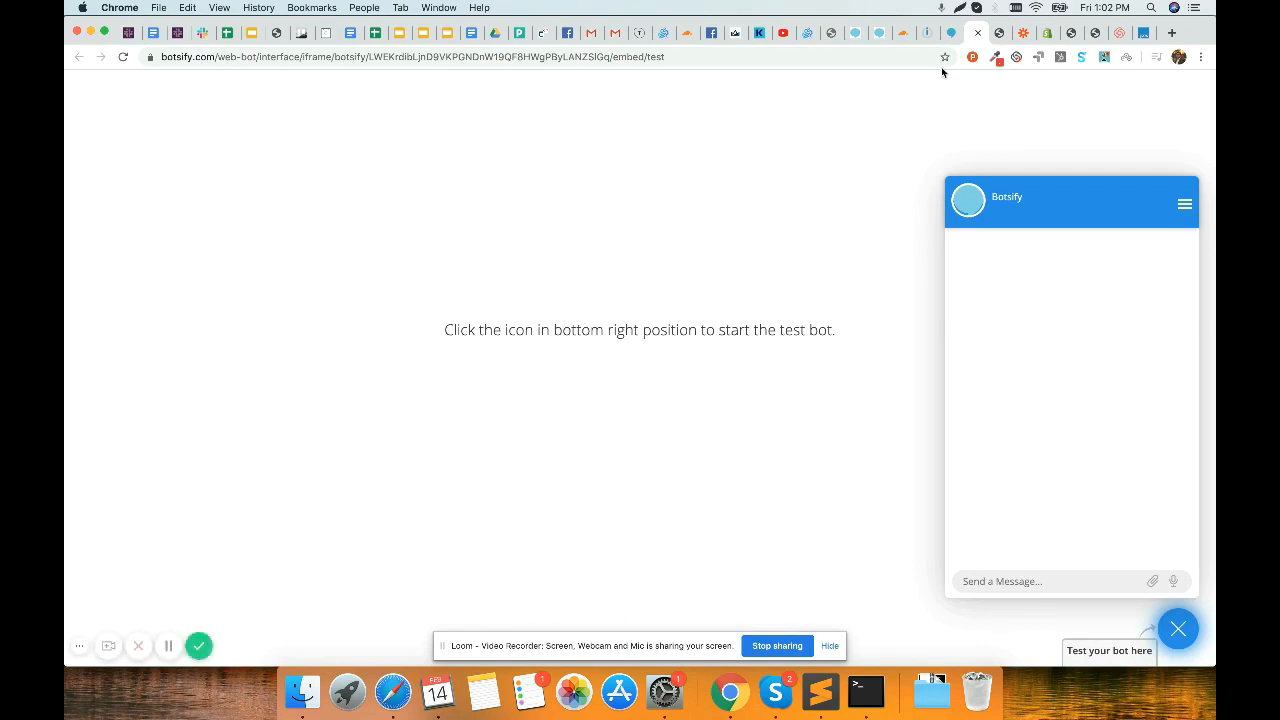
pyautogui.click(930, 38)
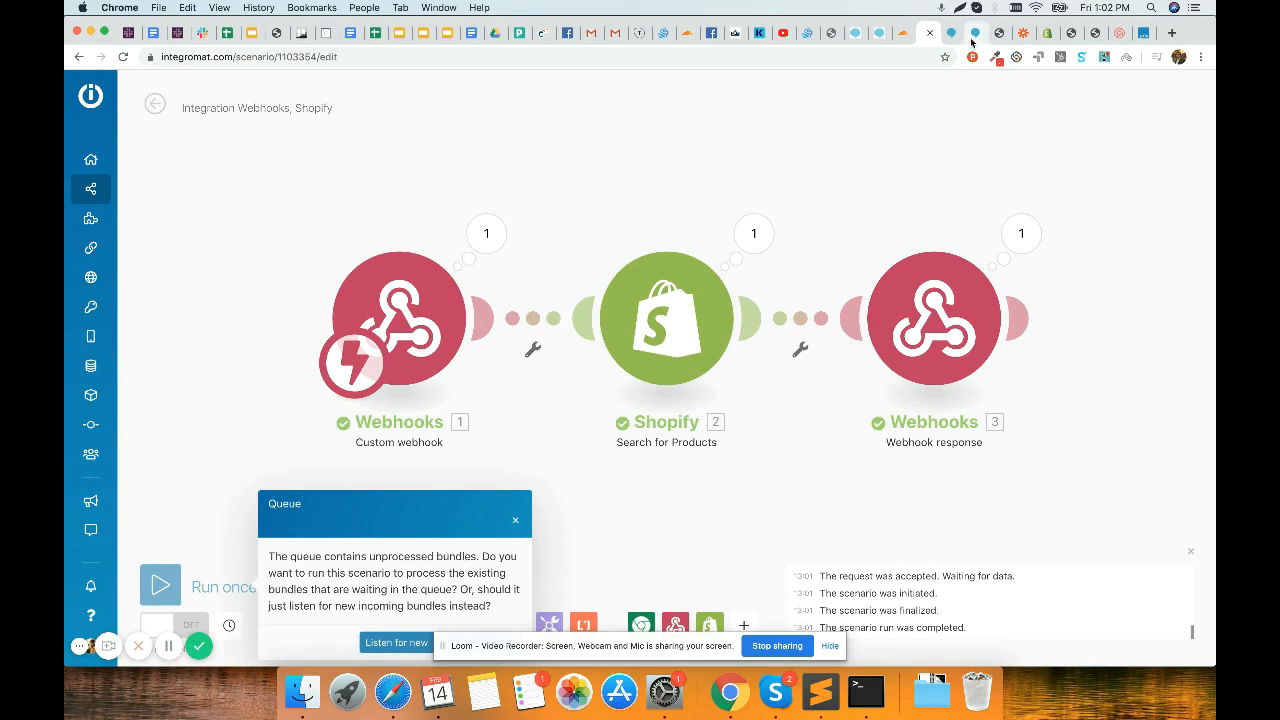
pyautogui.click(424, 642)
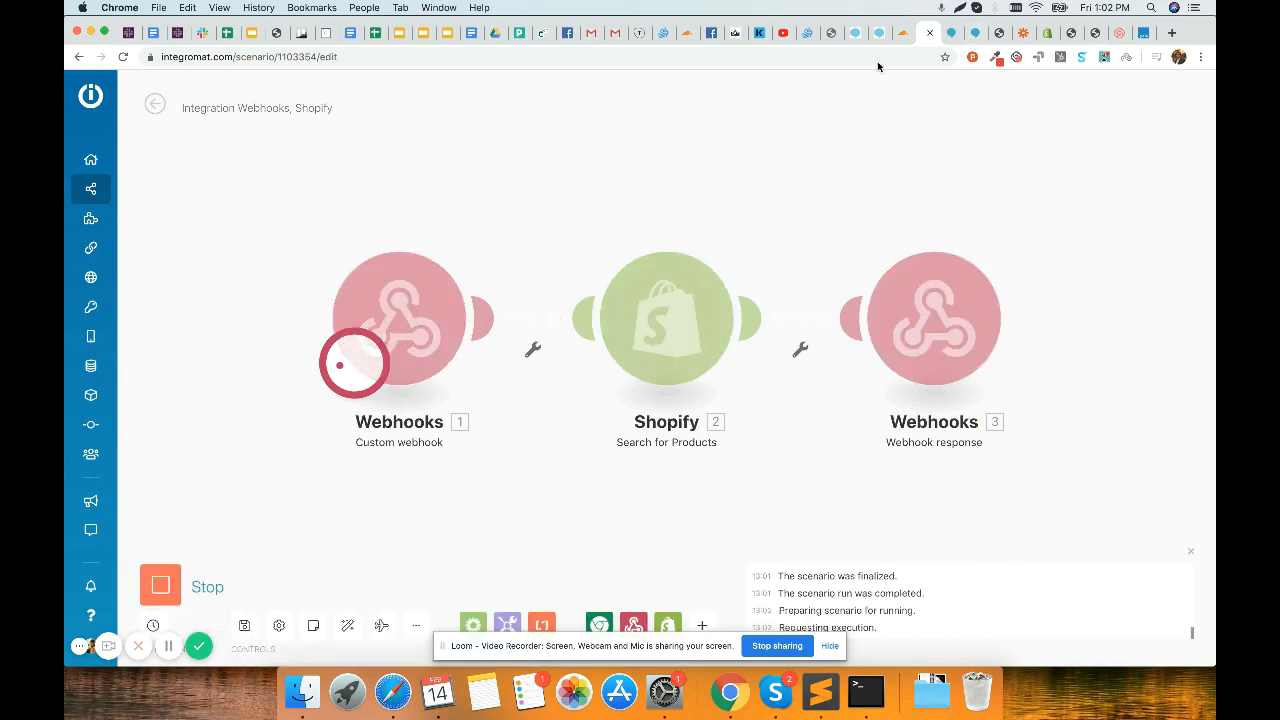
pyautogui.click(1001, 33)
pyautogui.click(975, 37)
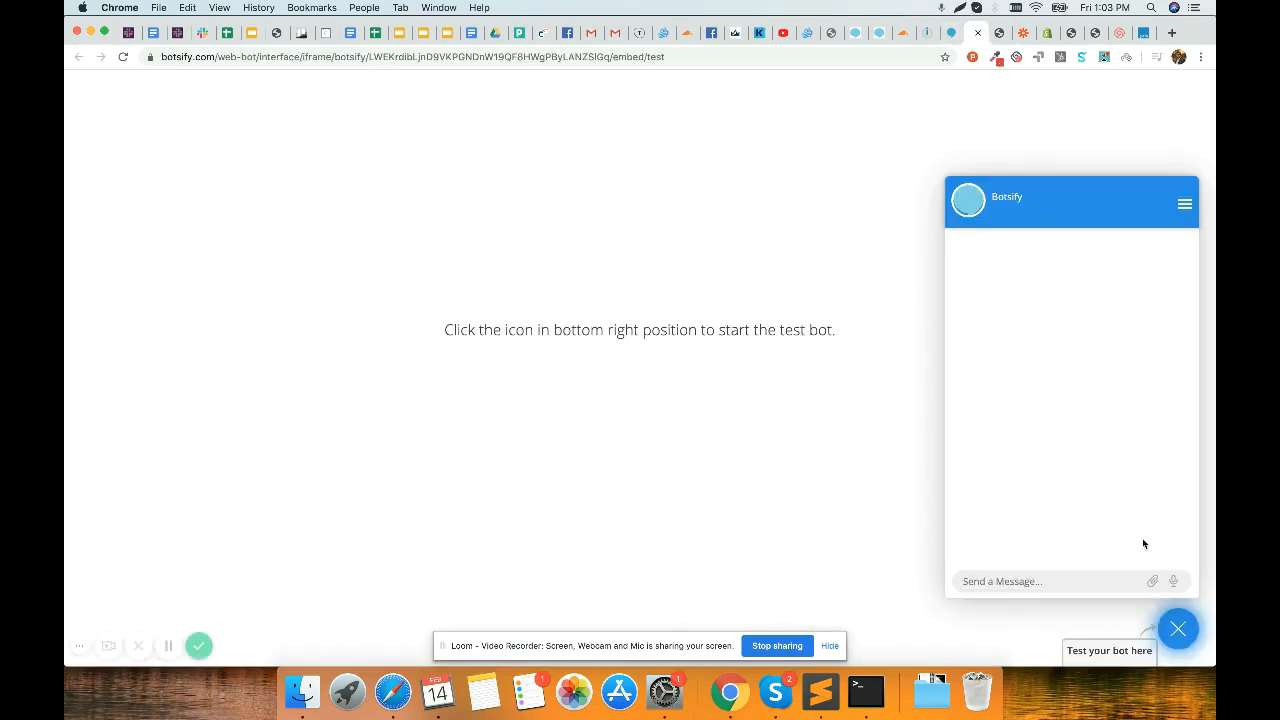
# Step: Send the product search phrase and "bangle bracelet" to the test bot, and open the returned product's "View Item" link
pyautogui.click(1110, 580)
pyautogui.press('super+v')
pyautogui.press('Return')
pyautogui.write('ba')
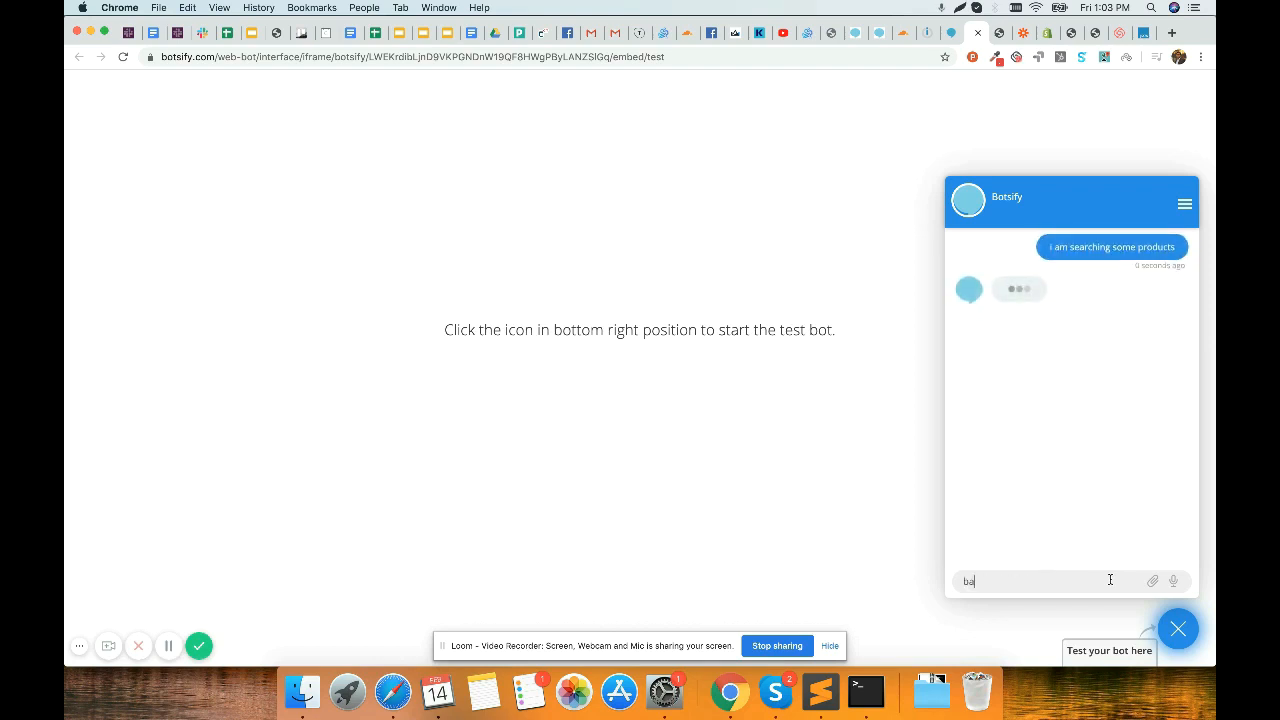
pyautogui.write('nd')
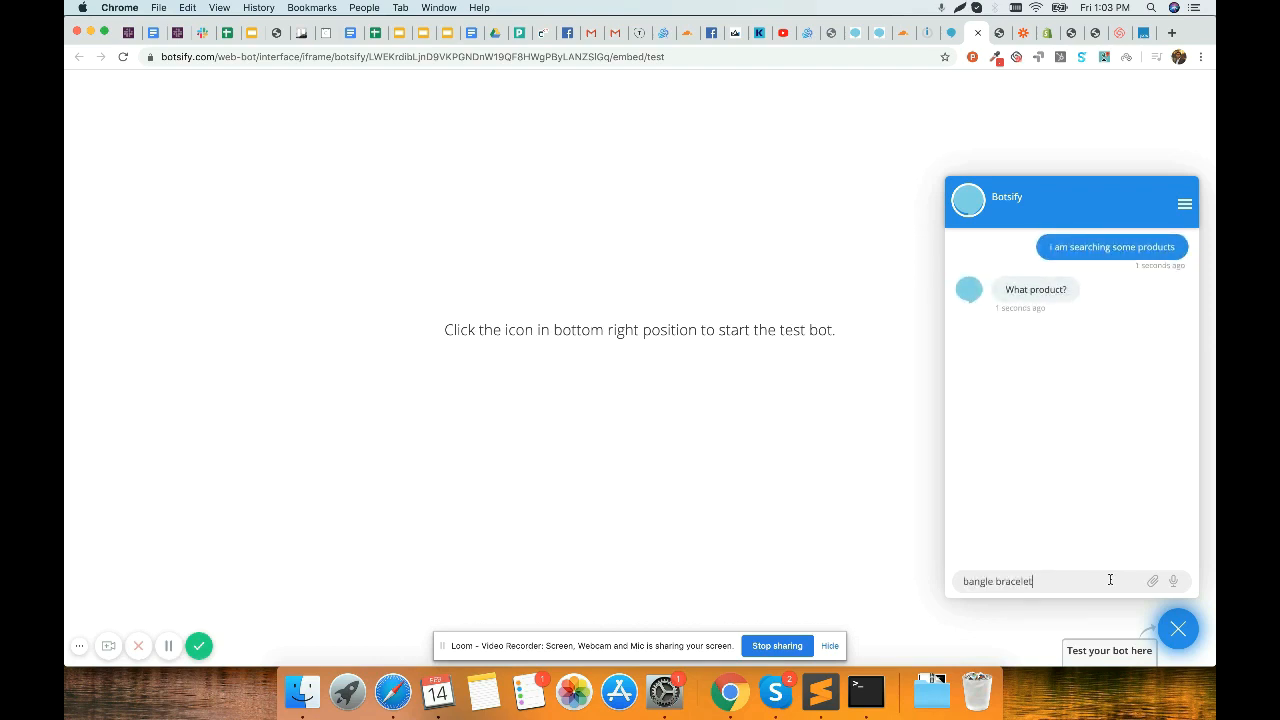
pyautogui.press('Return')
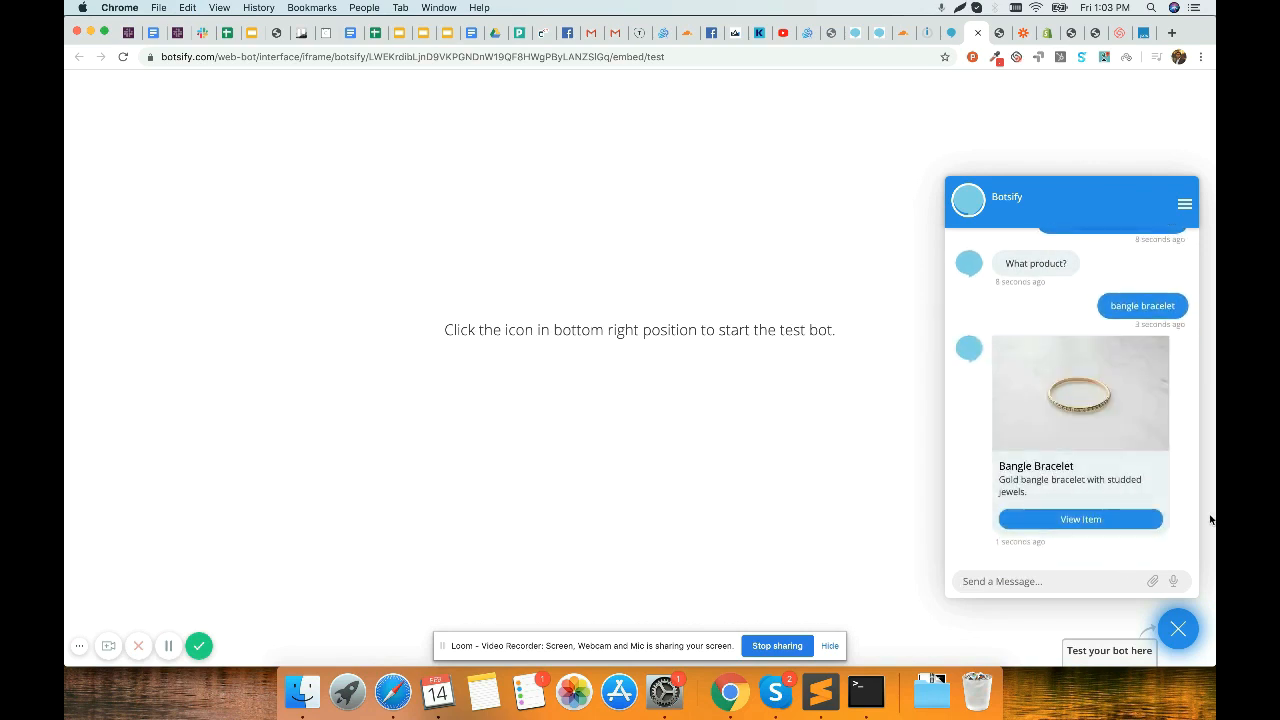
pyautogui.click(1072, 520)
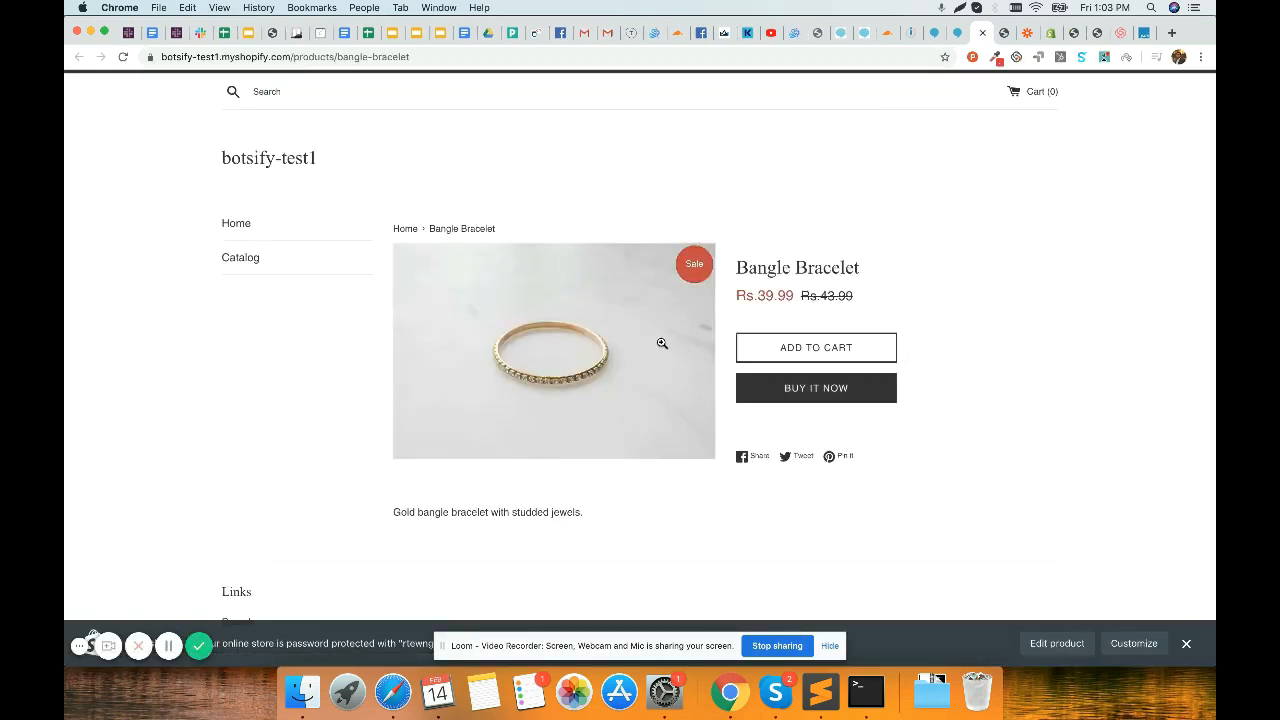
# Step: Open the Webhook response module in Integromat and review the fields mapped in its body
pyautogui.click(958, 32)
pyautogui.click(934, 32)
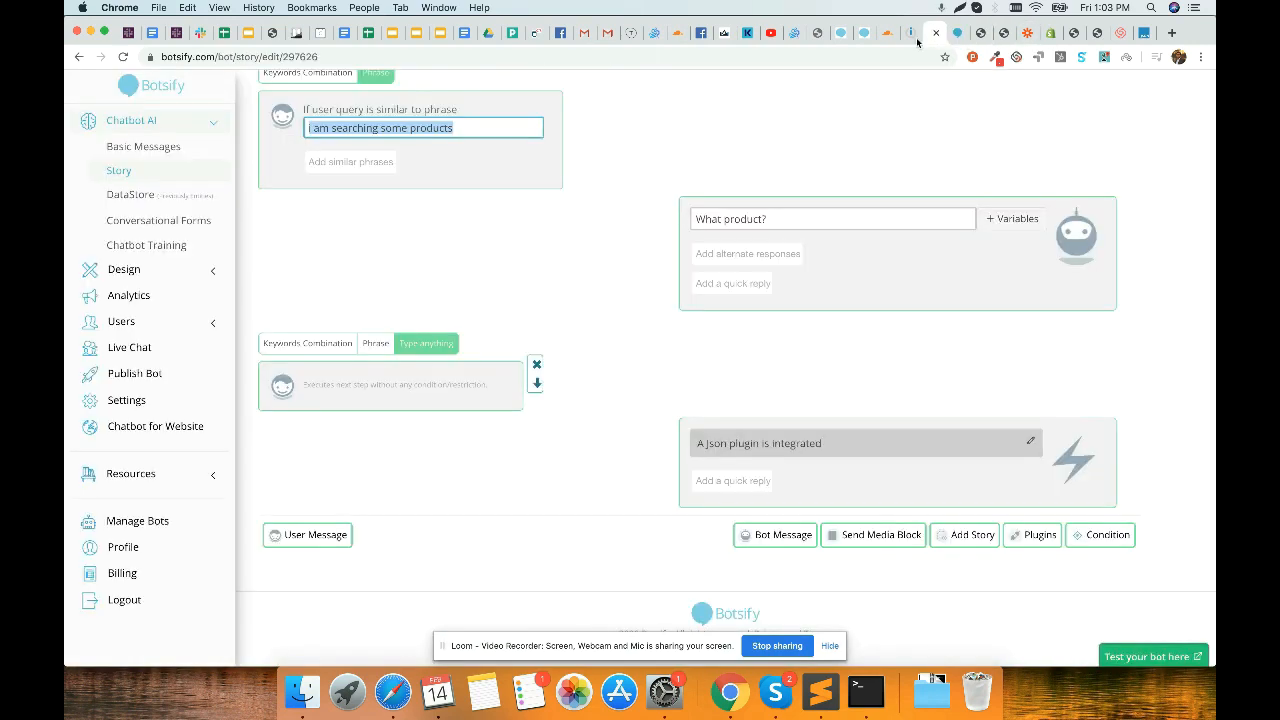
pyautogui.click(904, 32)
pyautogui.click(950, 330)
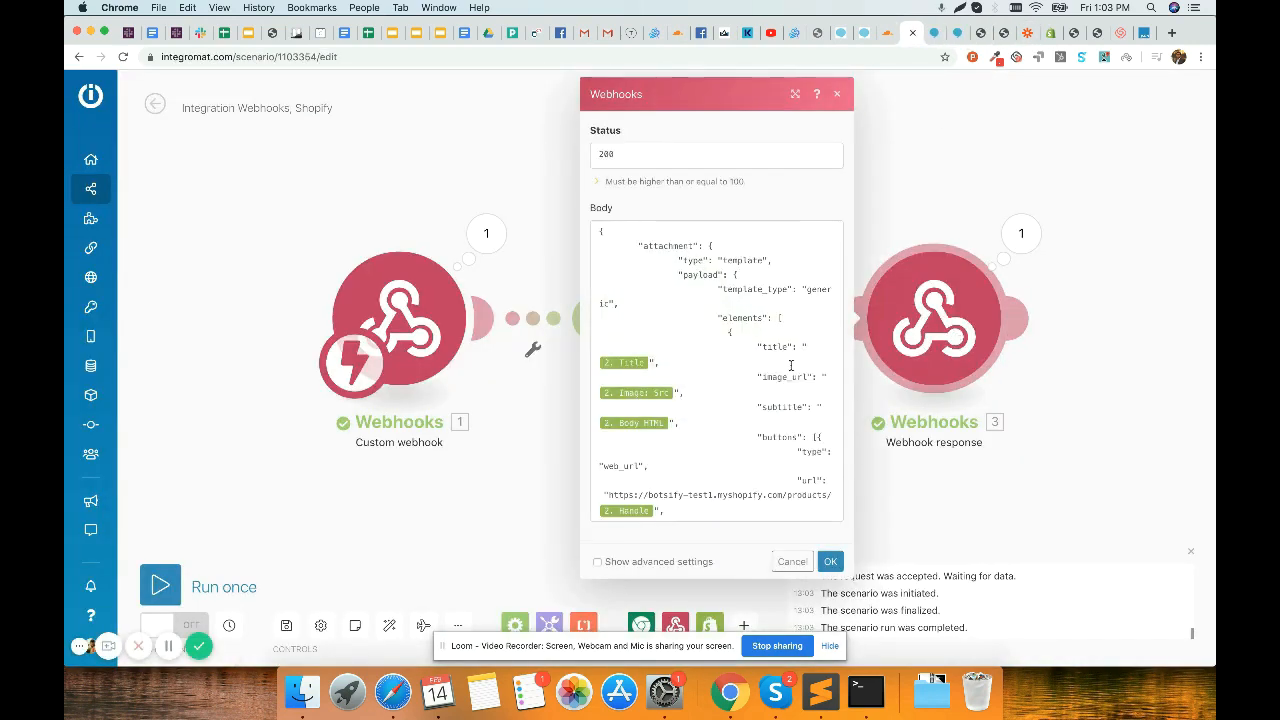
pyautogui.scroll(-3, 745, 358)
pyautogui.scroll(-2, 745, 358)
pyautogui.scroll(3, 744, 358)
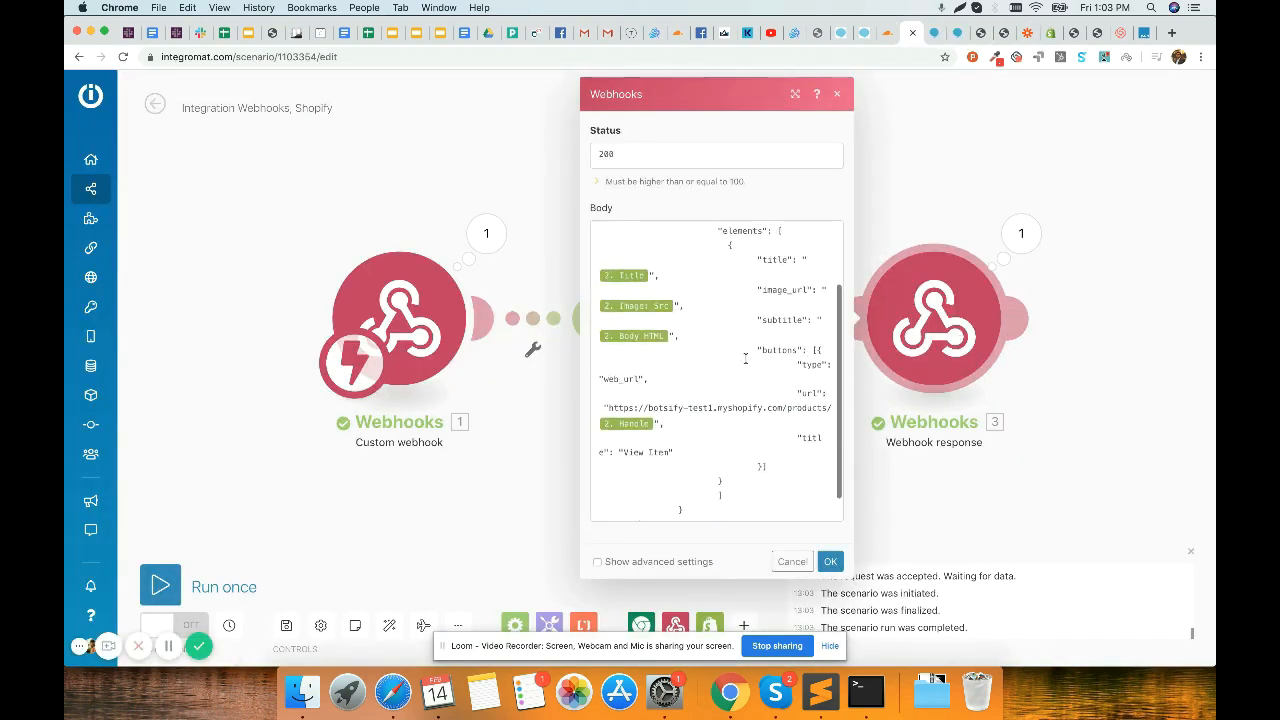
# Step: Expand the Images, Options and Variants groups of the Shopify product fields to look for further mappable values
pyautogui.click(744, 358)
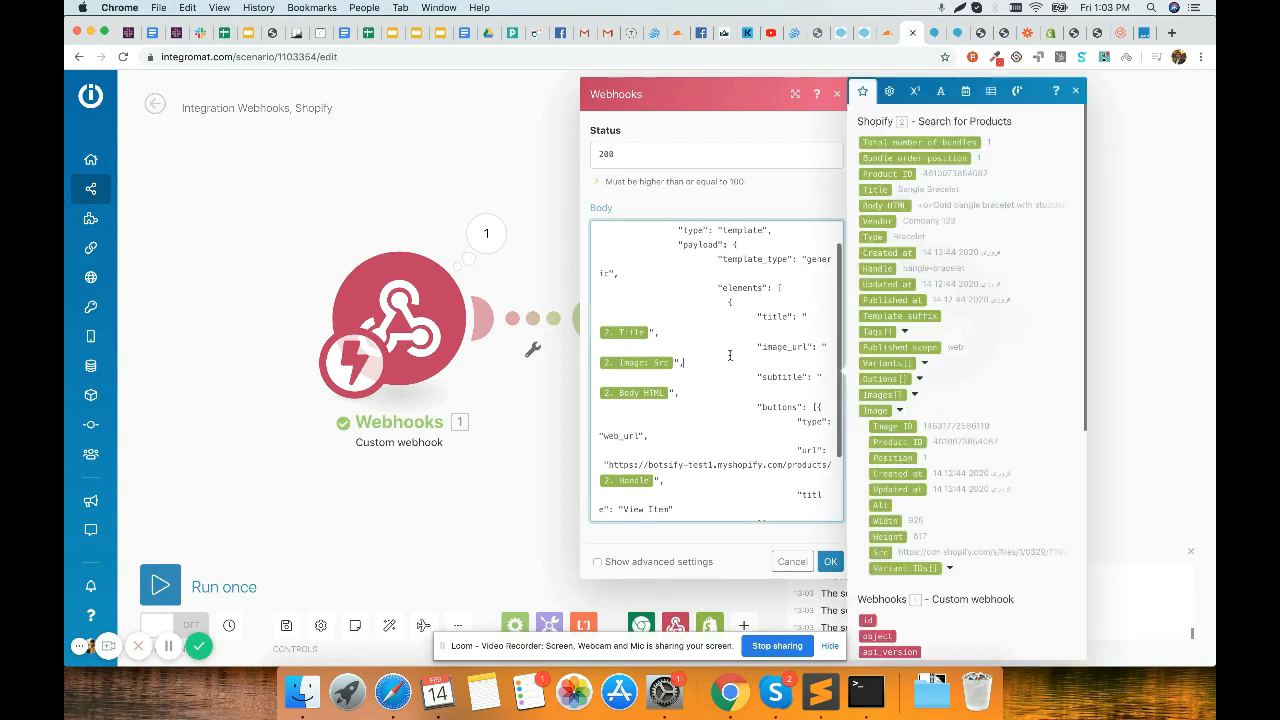
pyautogui.click(916, 396)
pyautogui.click(919, 379)
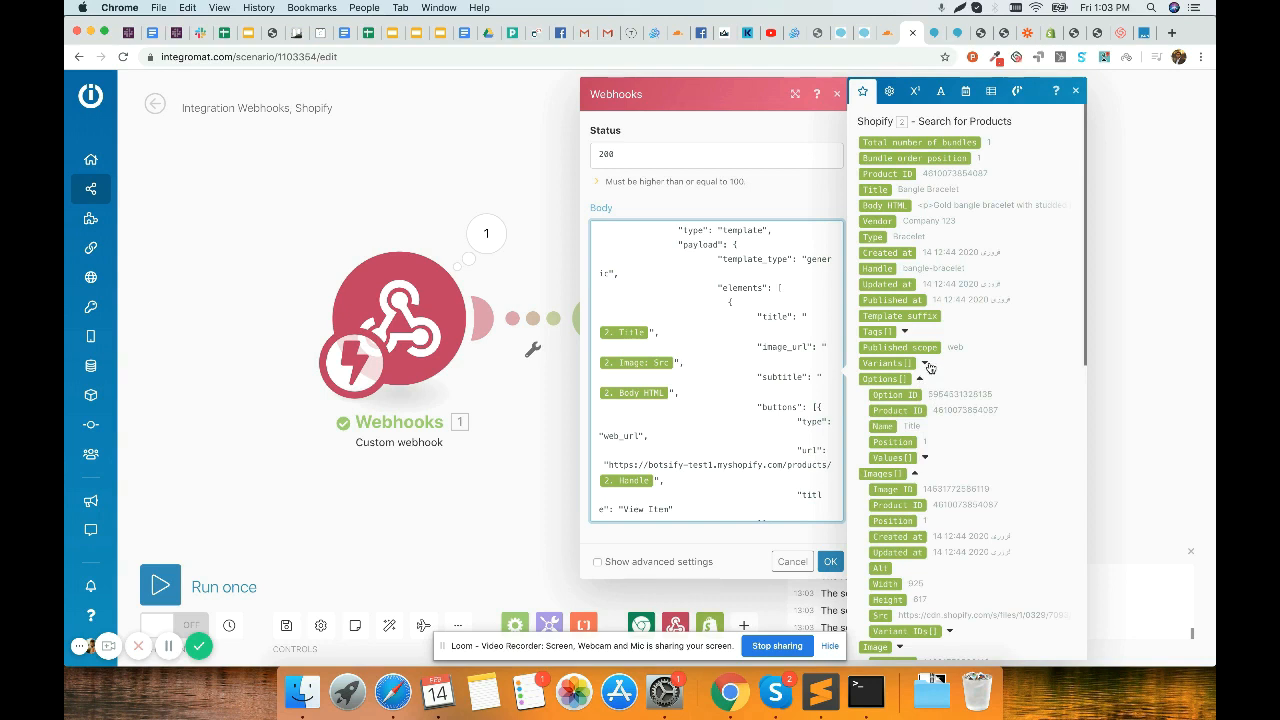
pyautogui.click(929, 364)
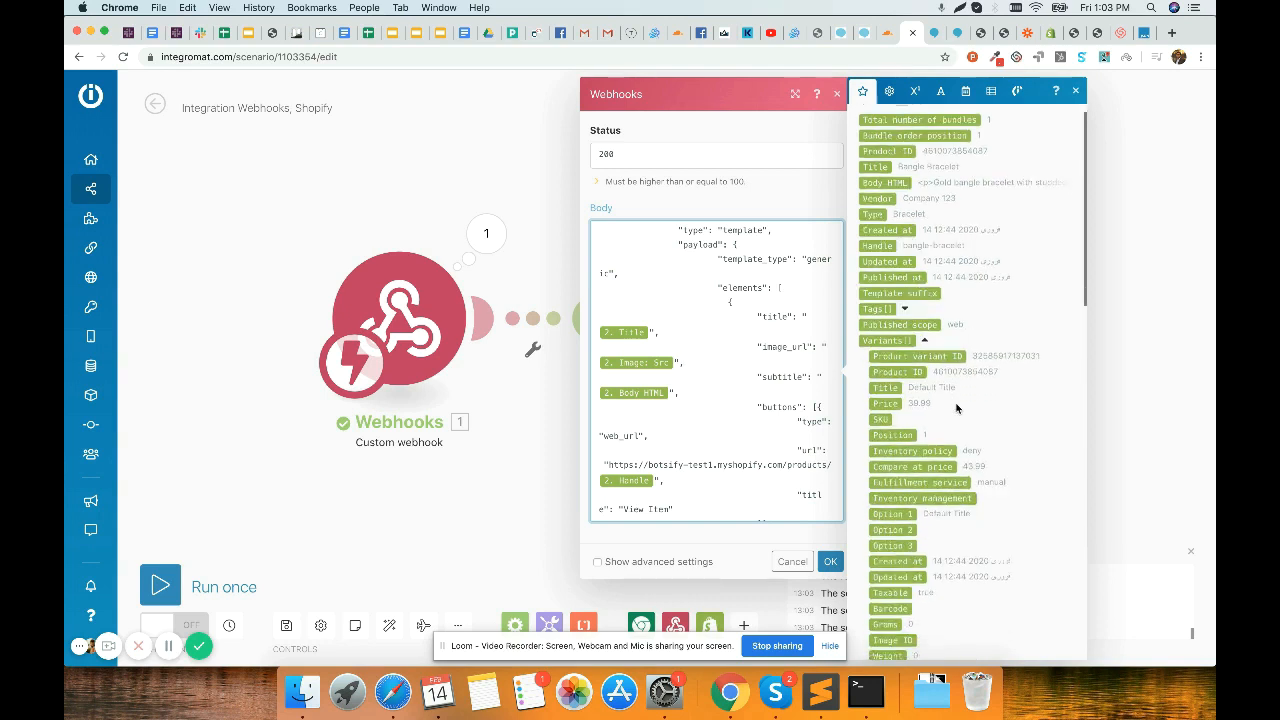
pyautogui.scroll(-1, 741, 410)
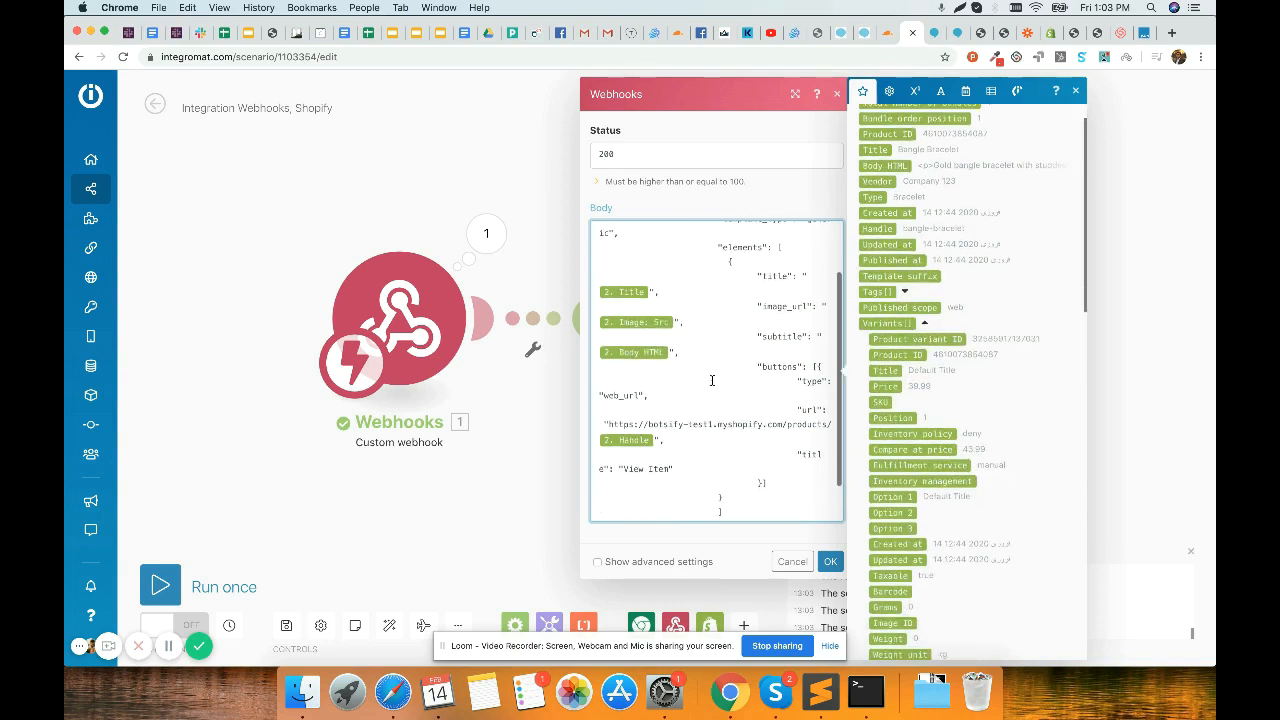
pyautogui.scroll(2, 712, 380)
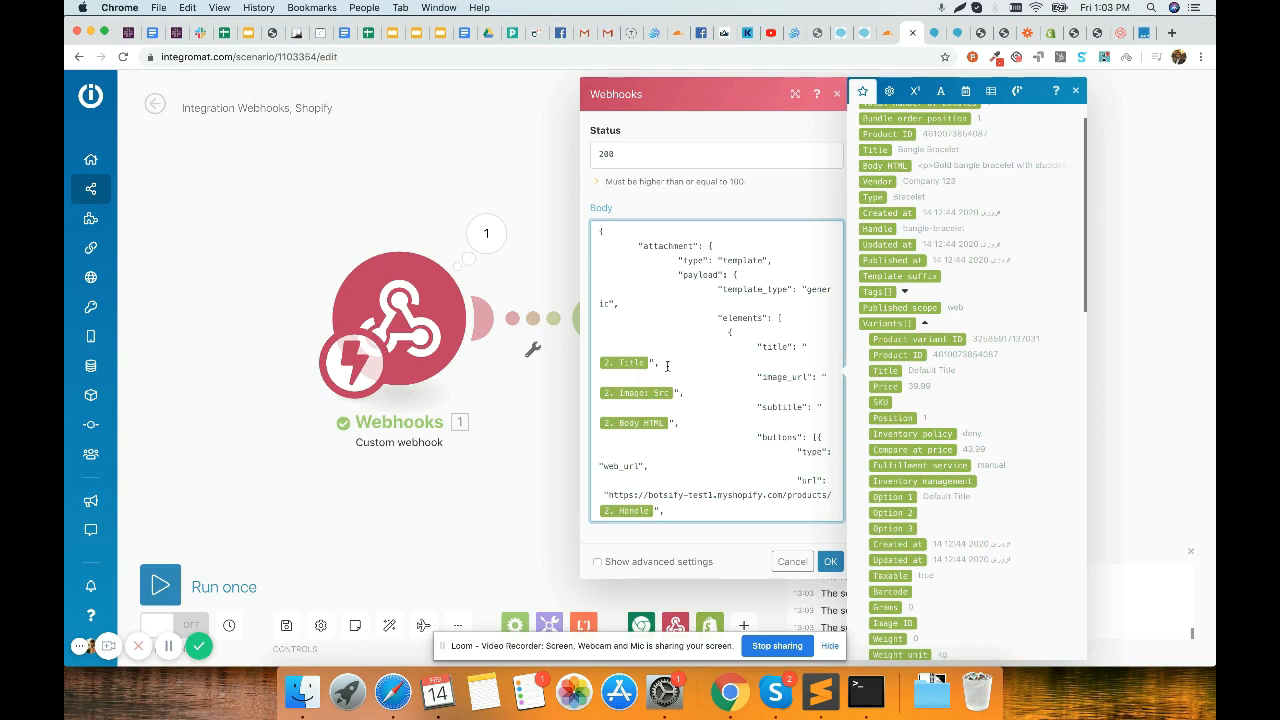
# Step: Replace the Body HTML mapping in the "subtitle" value with the label "Price : " and confirm the webhook response
pyautogui.click(696, 419)
pyautogui.press('BackSpace')
pyautogui.press('BackSpace')
pyautogui.write('Price :')
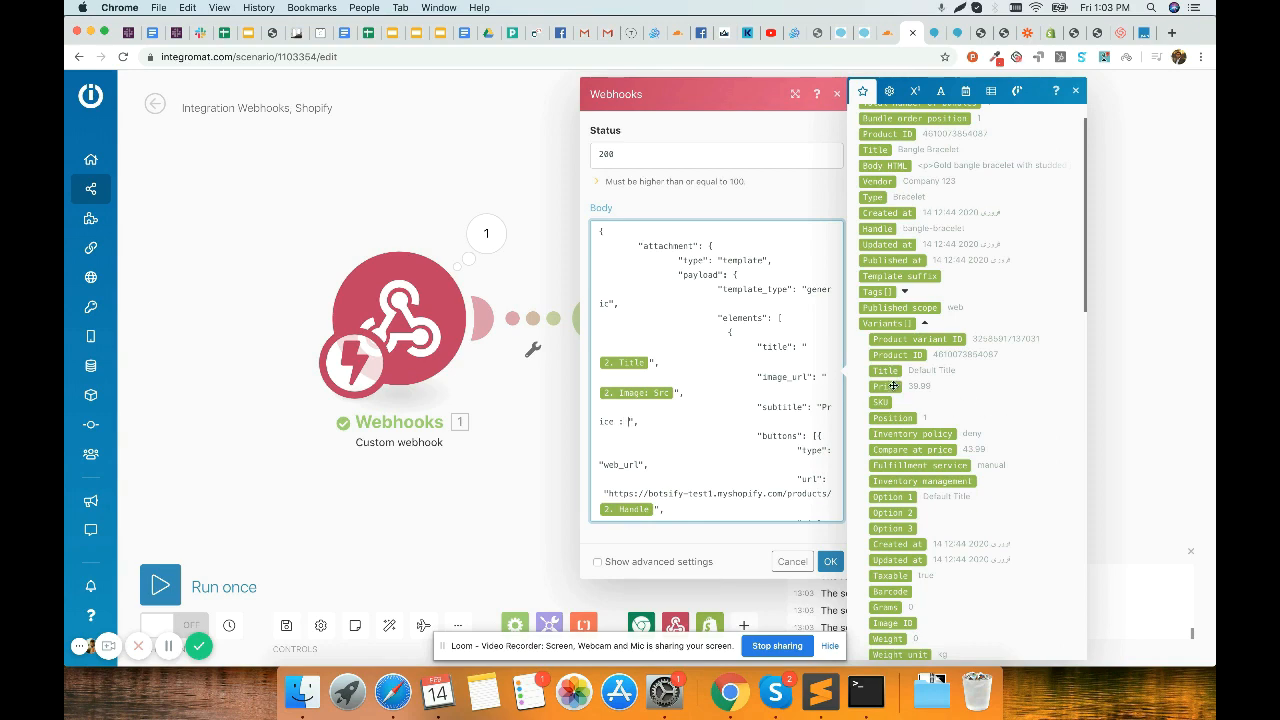
pyautogui.click(830, 561)
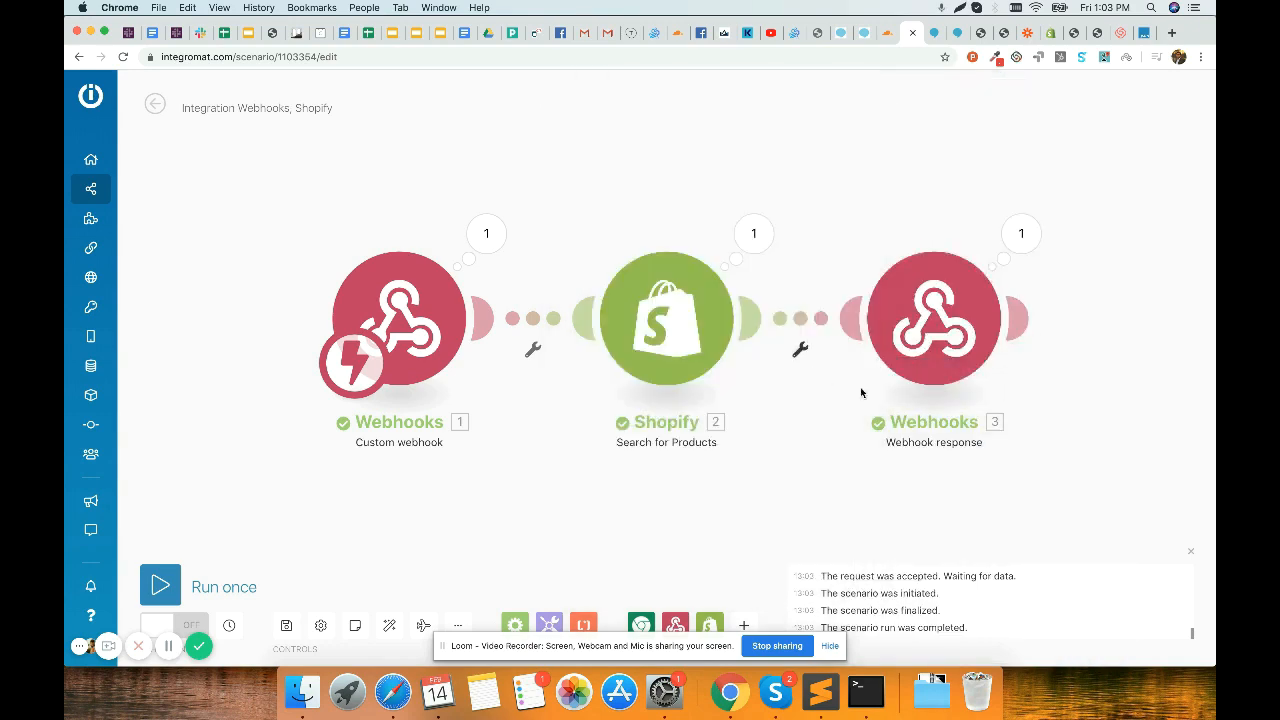
# Step: Run the scenario once with the edited subtitle, listening for new bundles instead of processing the queue
pyautogui.click(176, 585)
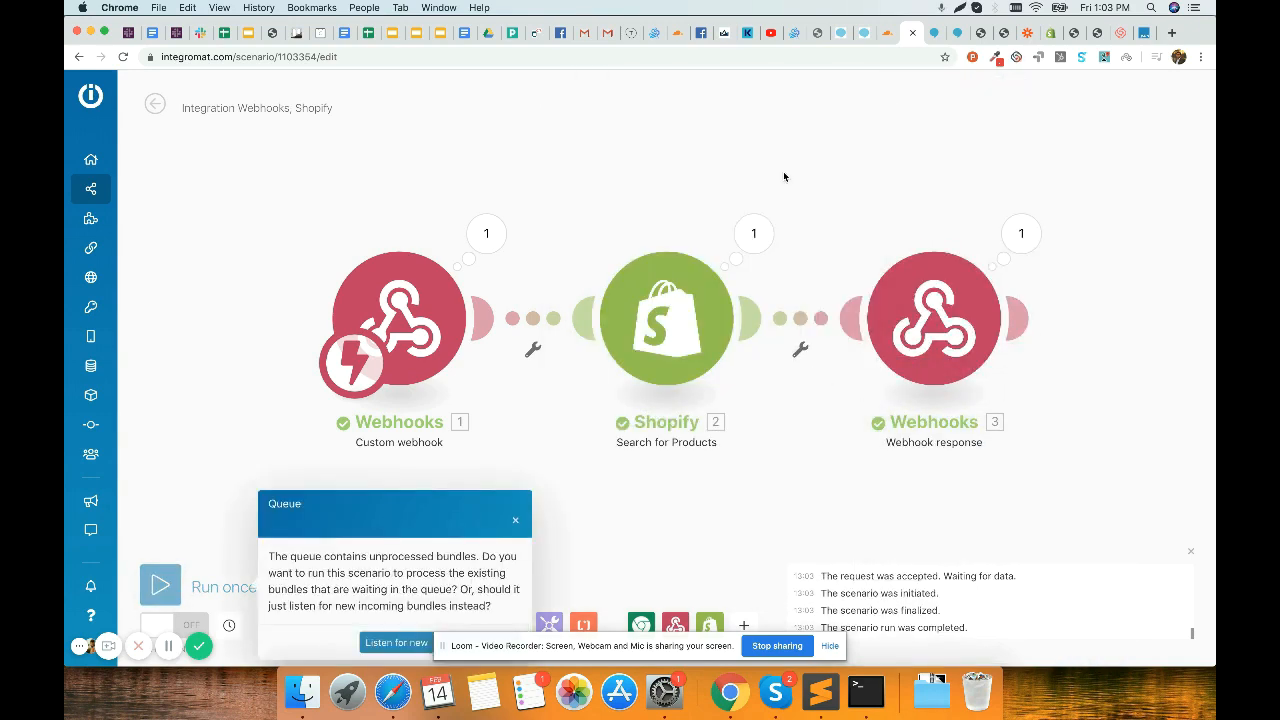
pyautogui.click(405, 641)
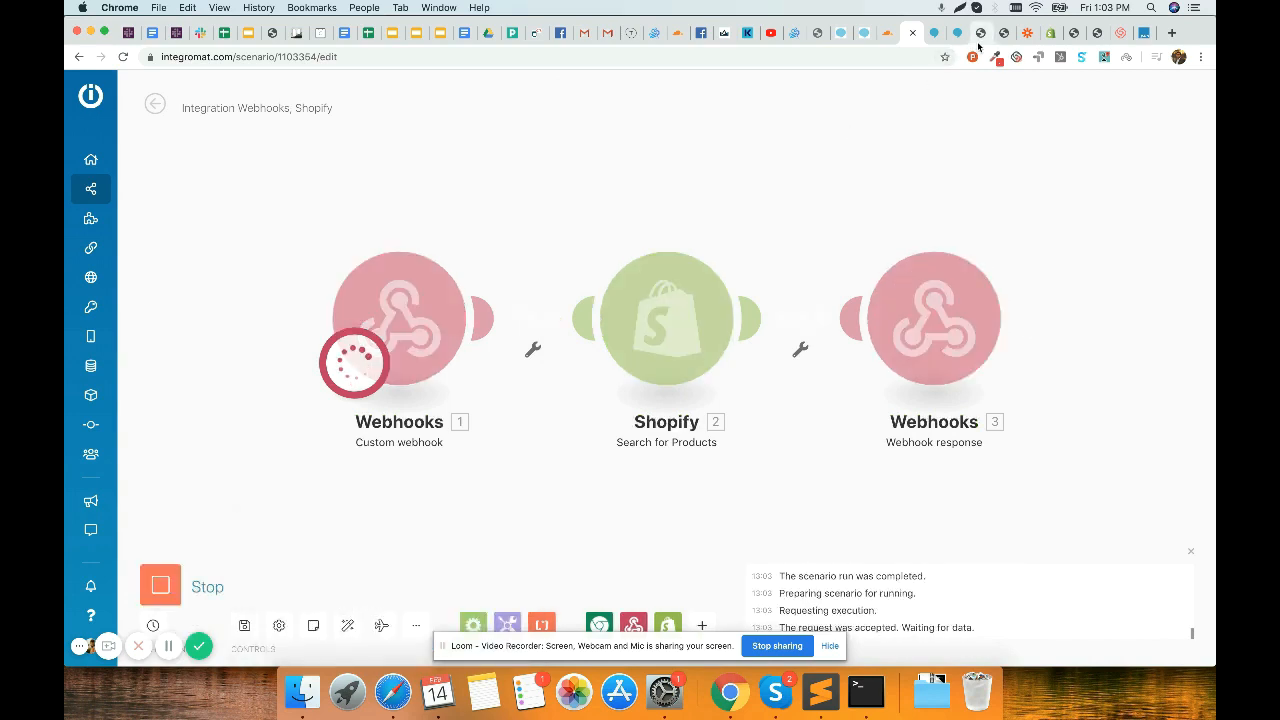
# Step: Switch to the Botsify test chat, send "i am searching some products" and answer the product question with "bedside table"
pyautogui.click(996, 36)
pyautogui.click(1002, 34)
pyautogui.click(950, 34)
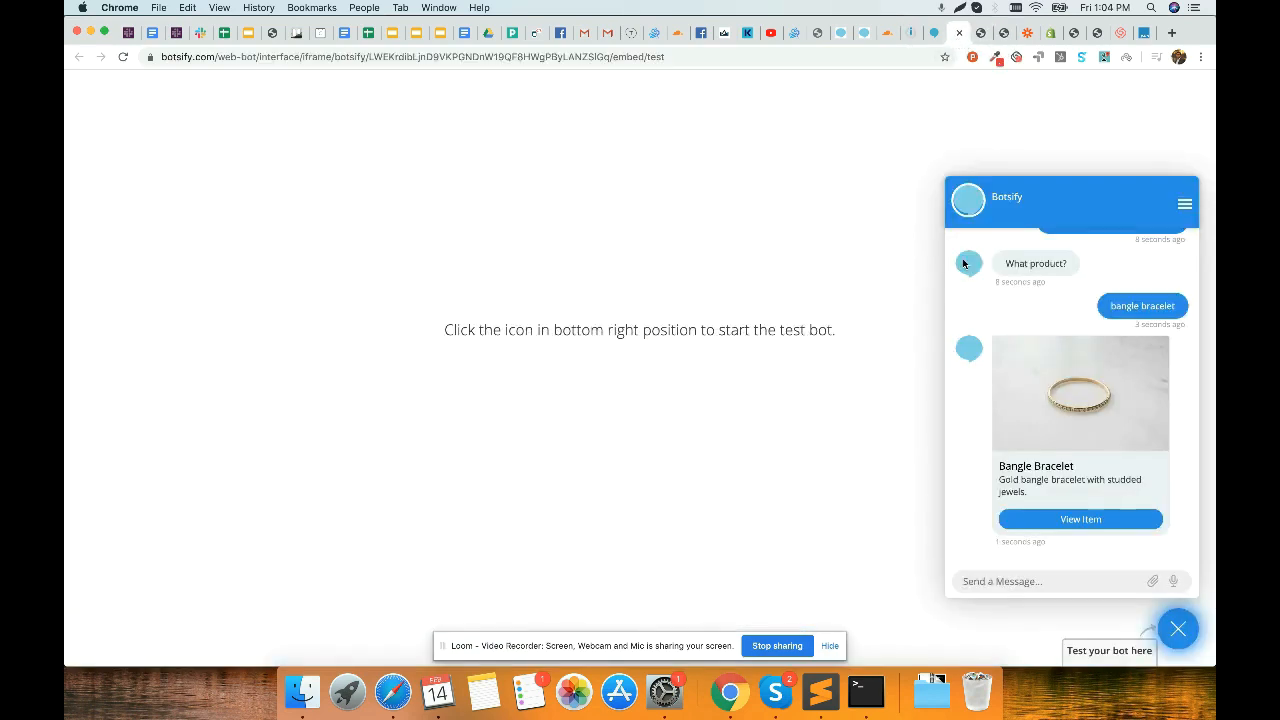
pyautogui.scroll(1, 1138, 290)
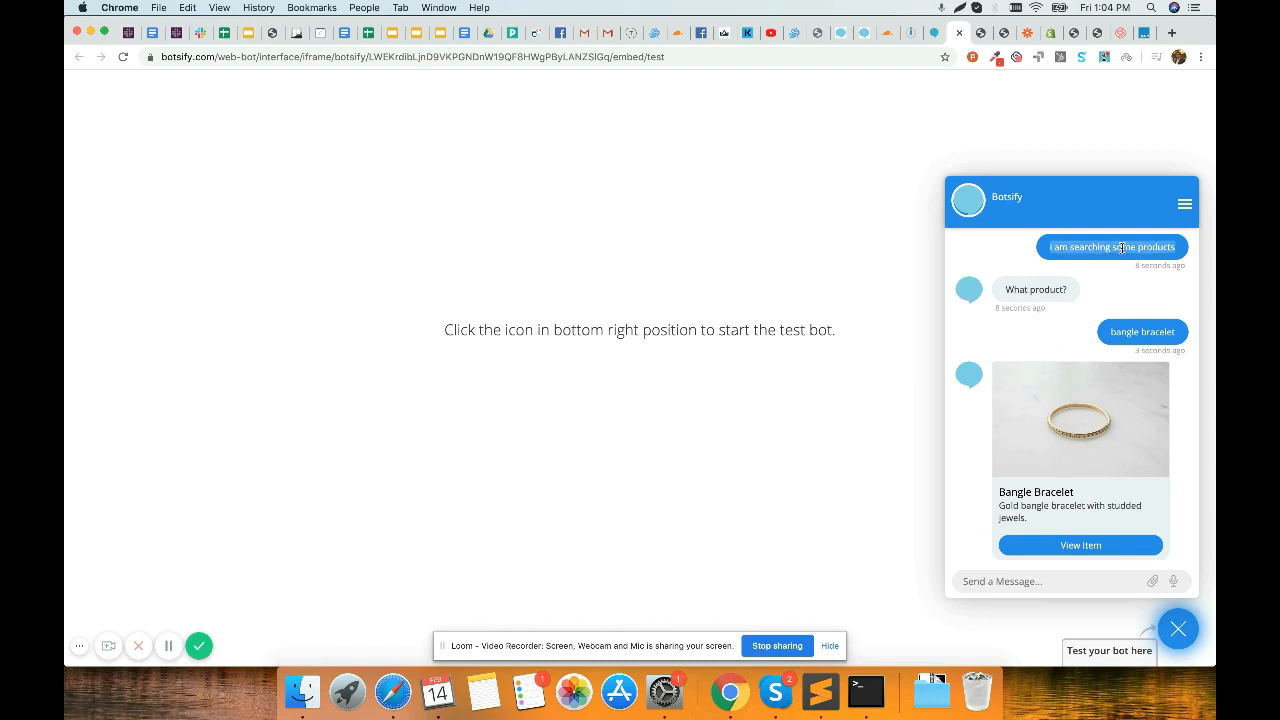
pyautogui.click(1076, 586)
pyautogui.write('i am searching some products')
pyautogui.press('Return')
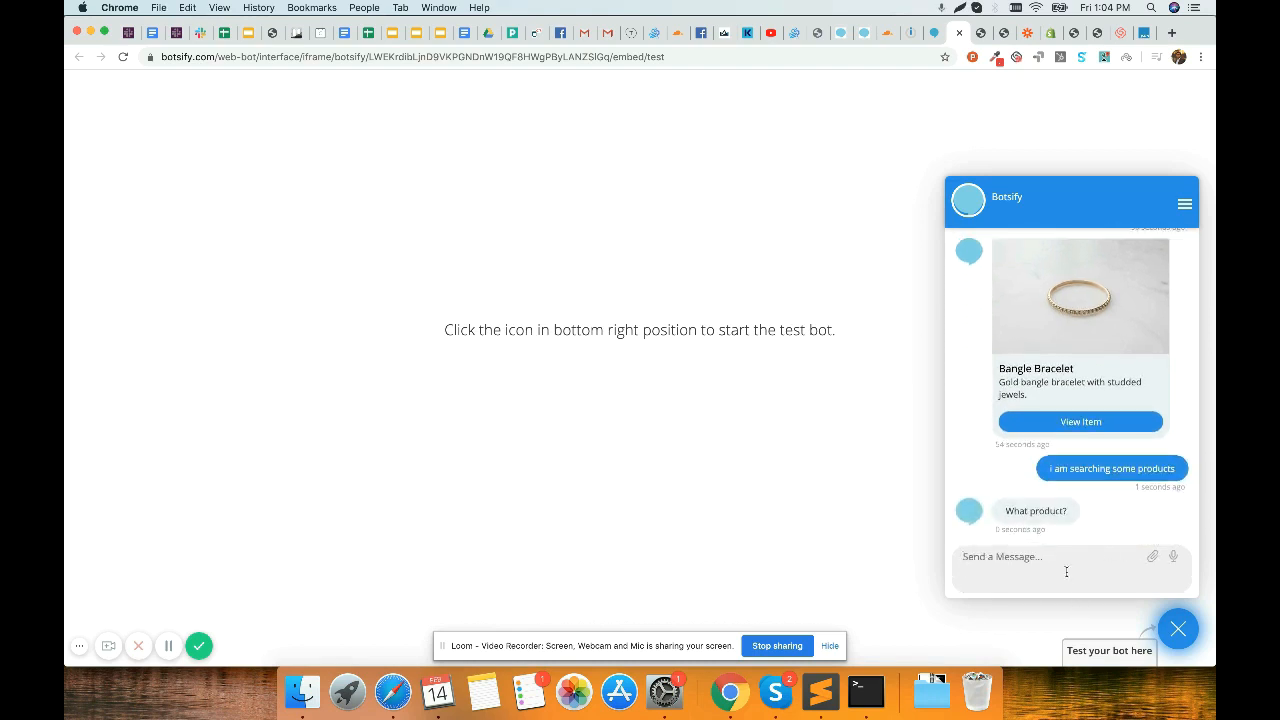
pyautogui.write('bedside')
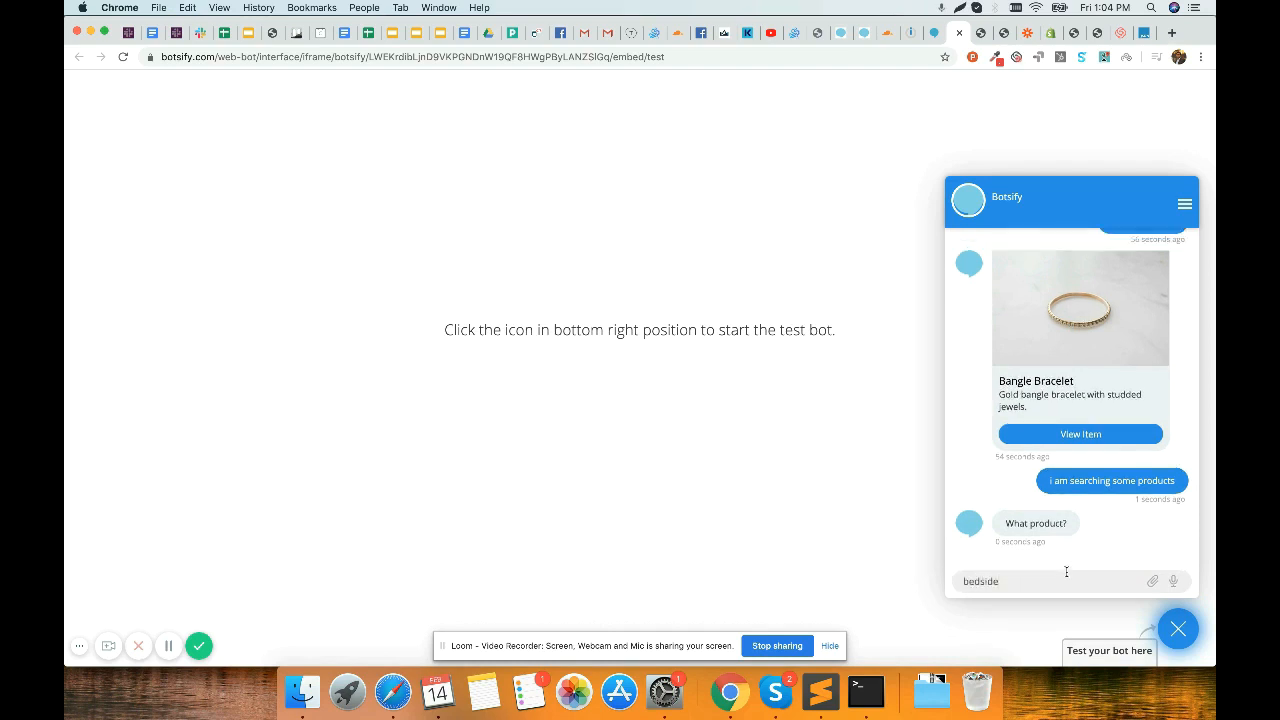
pyautogui.write(' table')
pyautogui.press('Return')
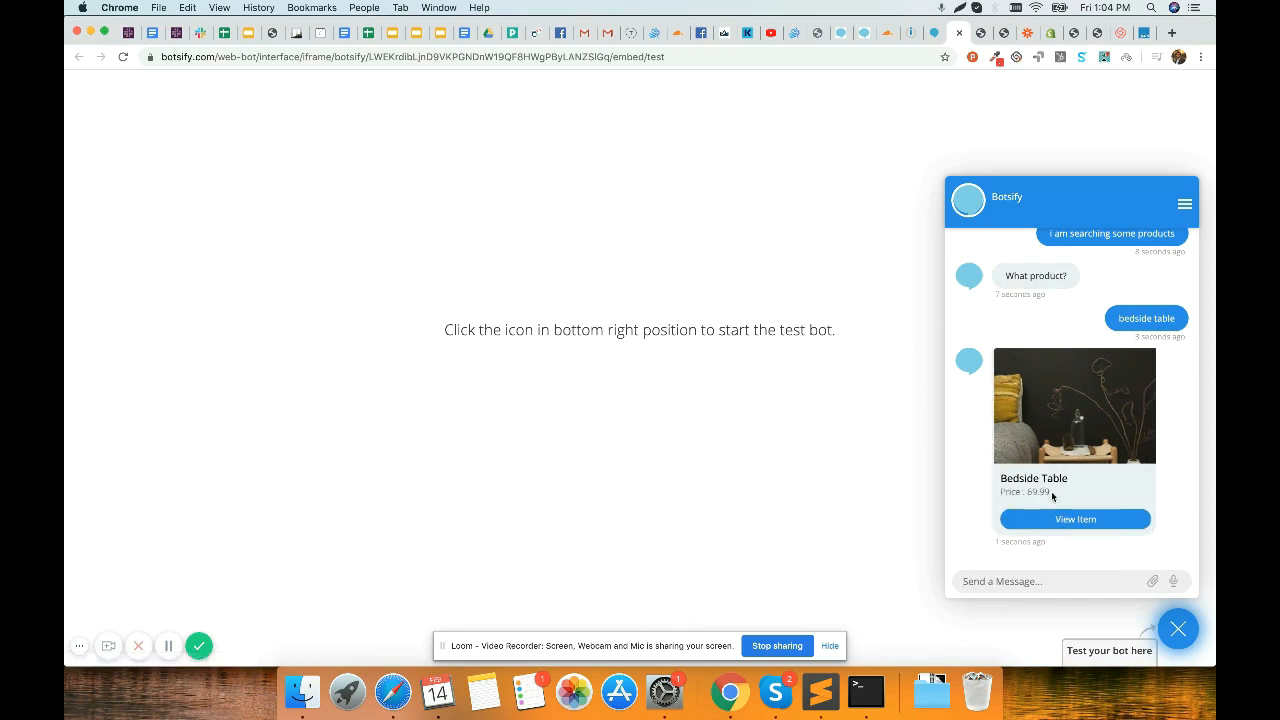
# Step: Return to Integromat and confirm the Shopify Search for Products module with a limit of 1
pyautogui.click(935, 36)
pyautogui.click(906, 33)
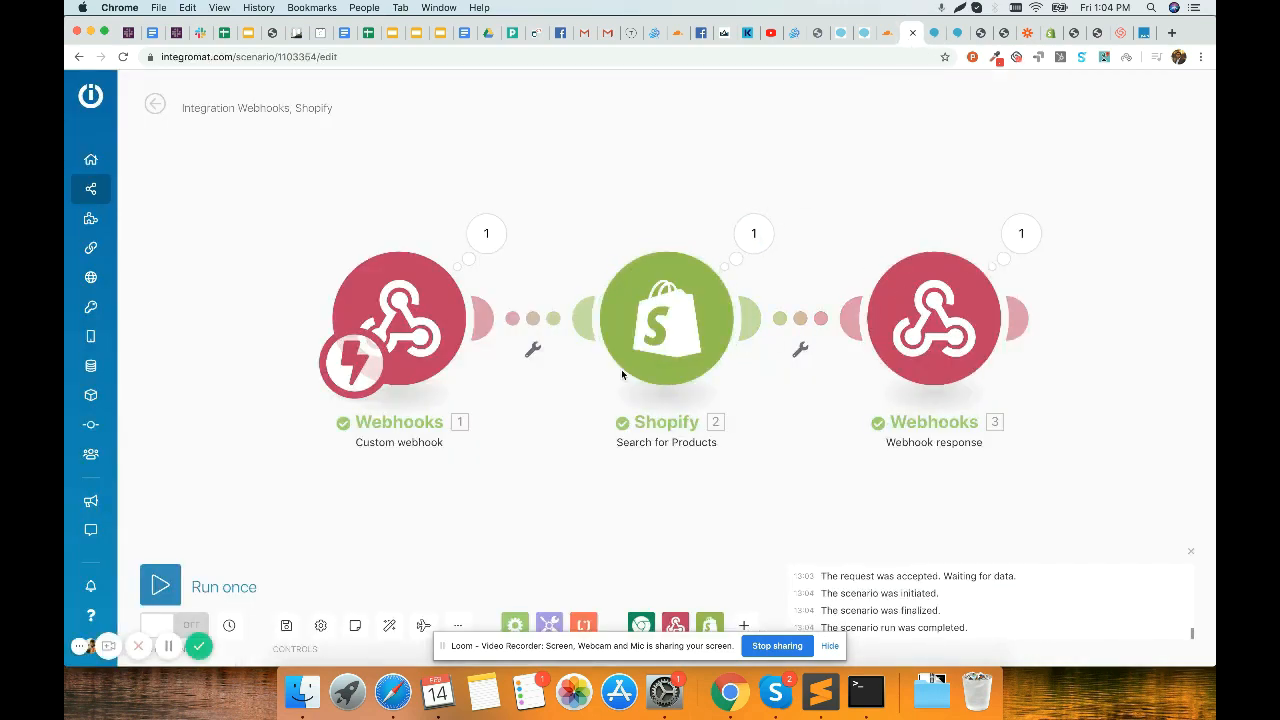
pyautogui.click(680, 445)
pyautogui.click(810, 533)
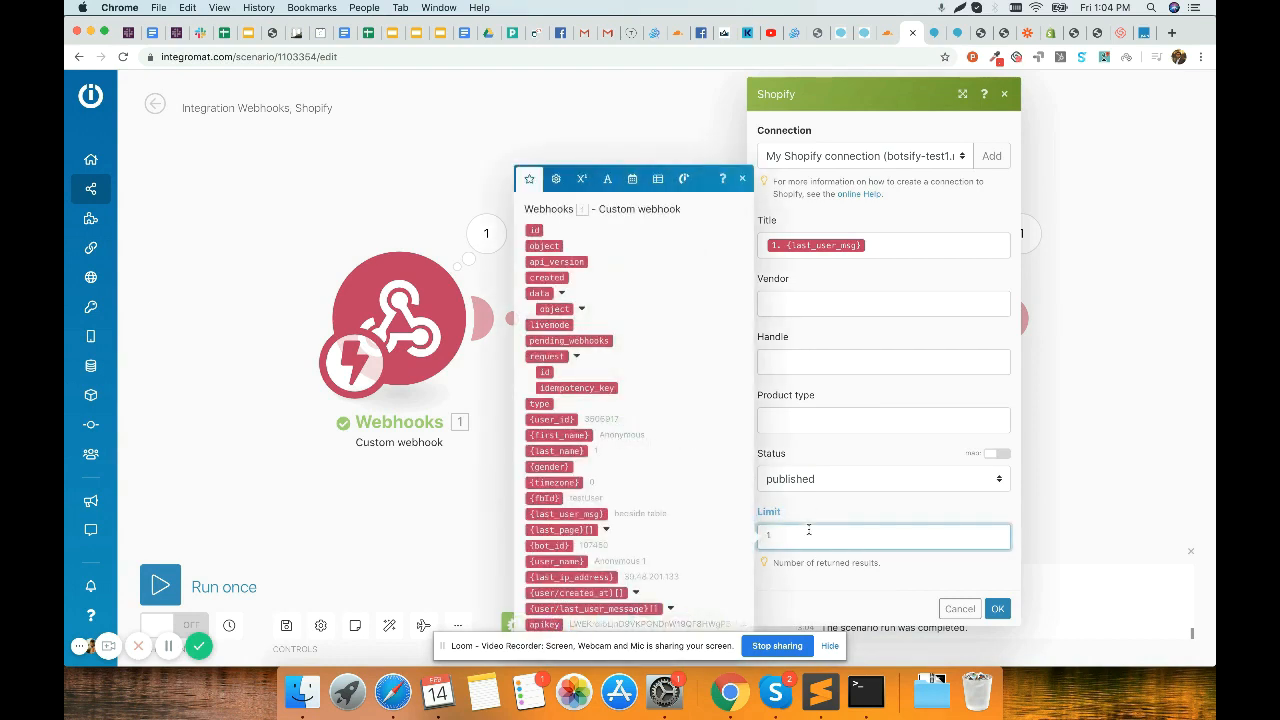
pyautogui.write('1')
pyautogui.click(997, 608)
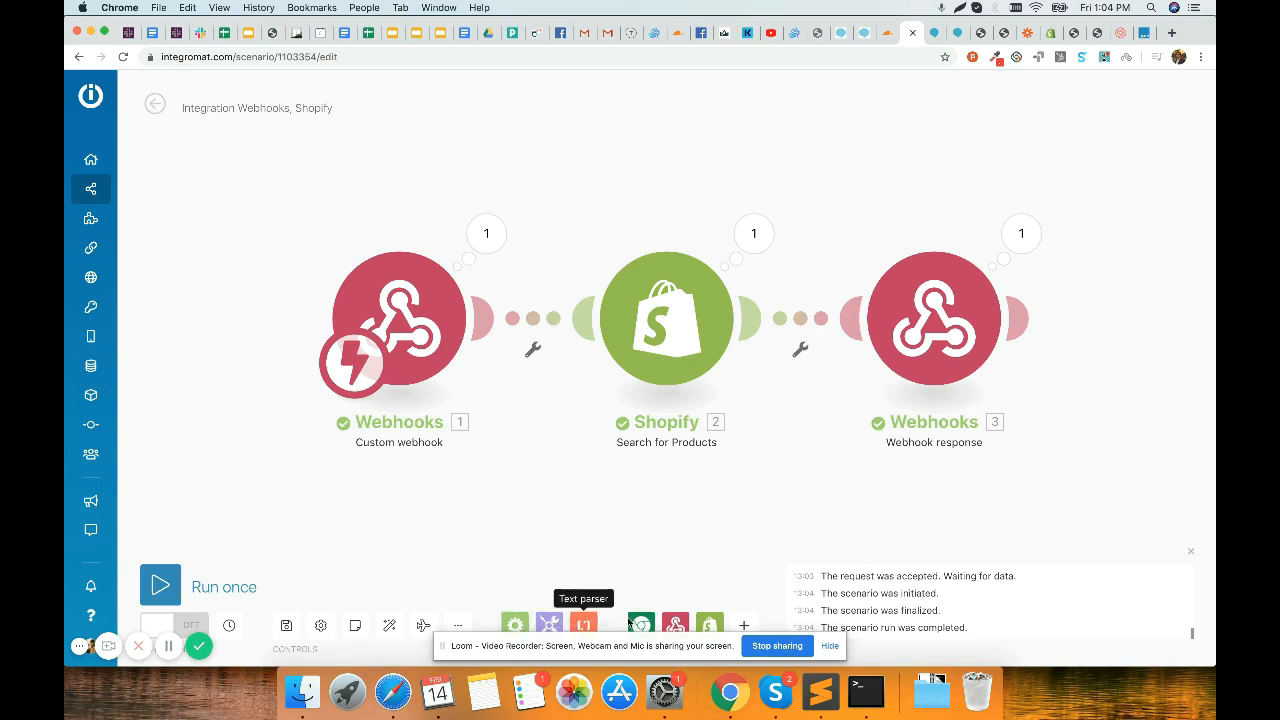
# Step: Search the Integromat apps for JSON and look through the aggregator and transformer modules it offers
pyautogui.click(743, 623)
pyautogui.write('json')
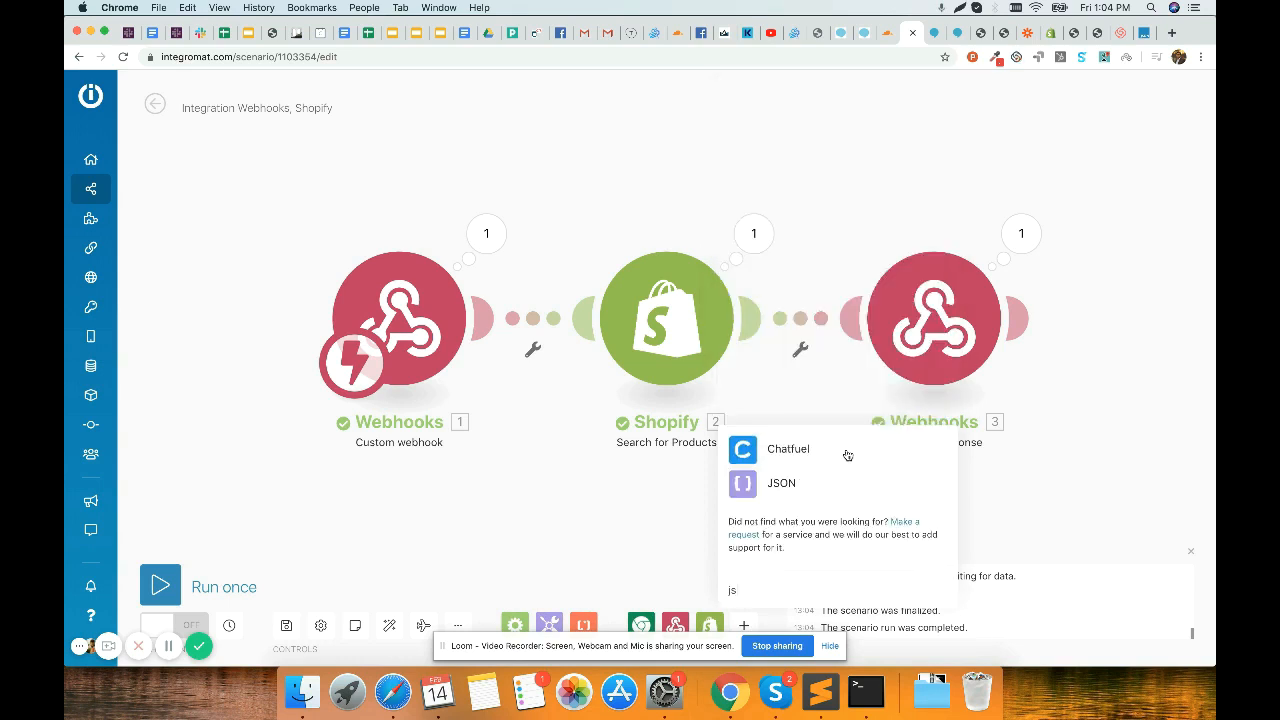
pyautogui.click(814, 488)
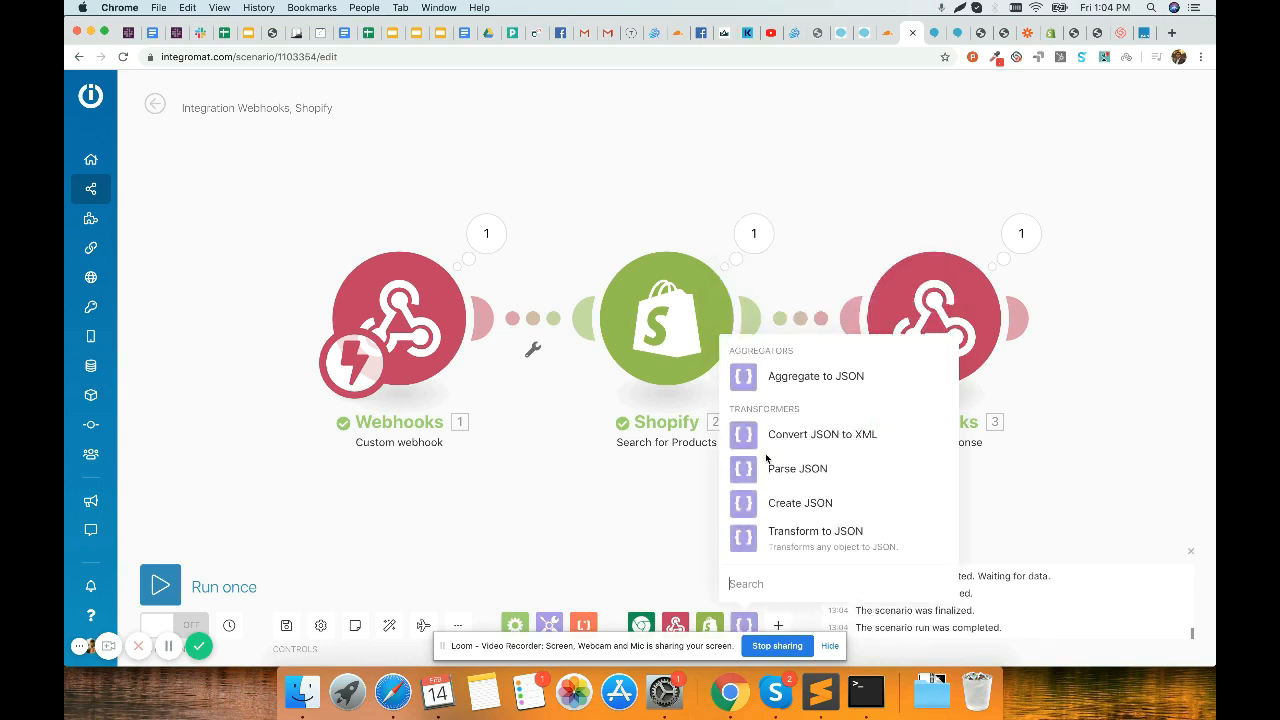
pyautogui.click(669, 540)
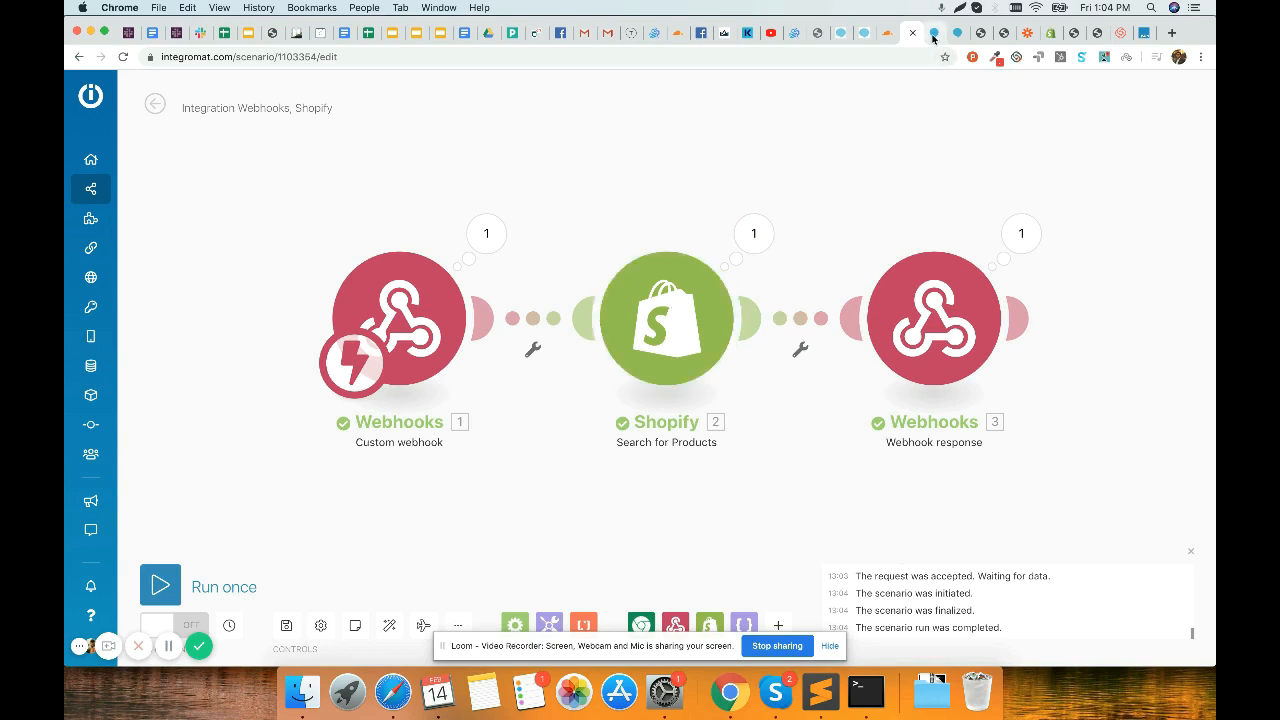
# Step: Open Botsify's JSON API response formats help page and examine the "Send a gallery" example
pyautogui.click(1098, 40)
pyautogui.scroll(5, 889, 231)
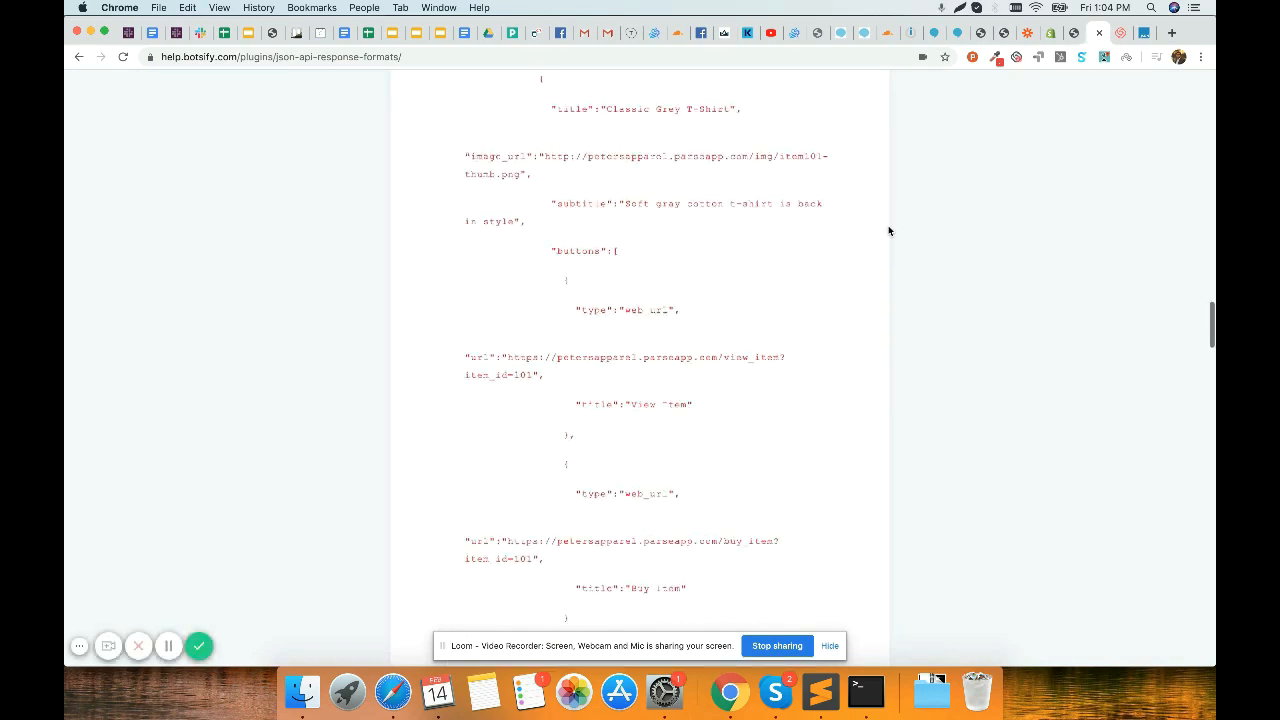
pyautogui.scroll(10, 889, 231)
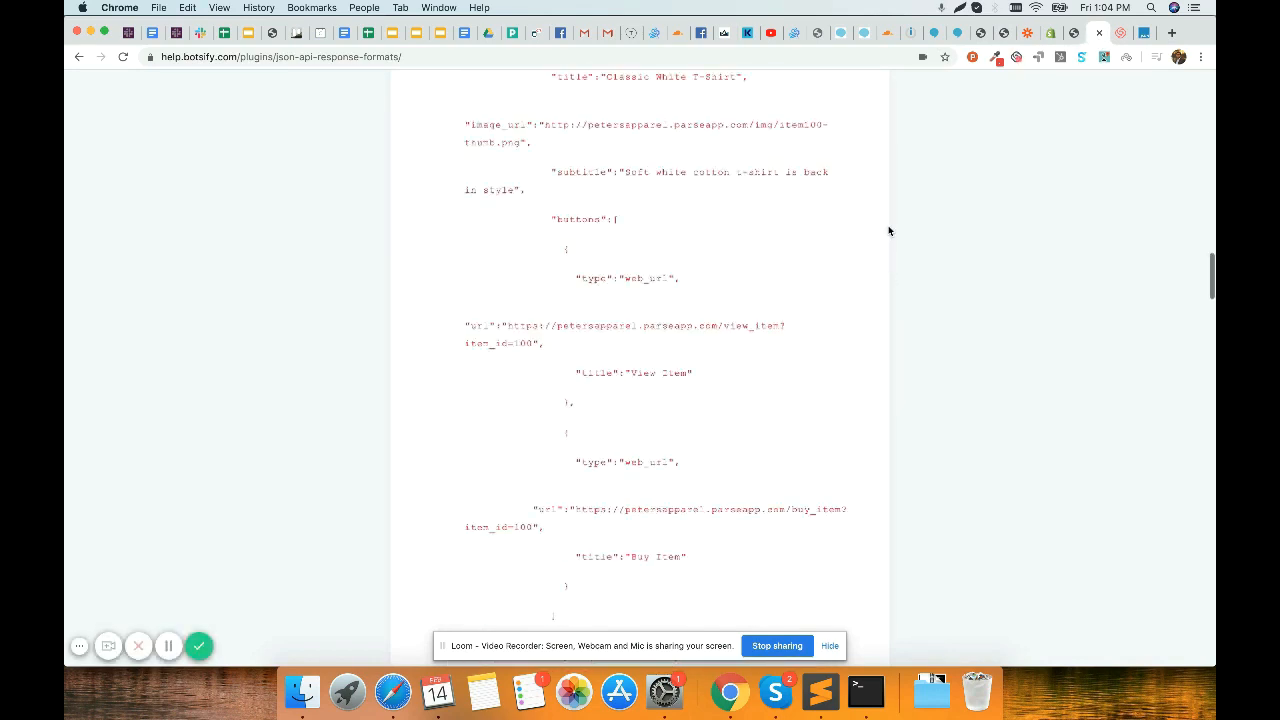
pyautogui.scroll(3, 889, 231)
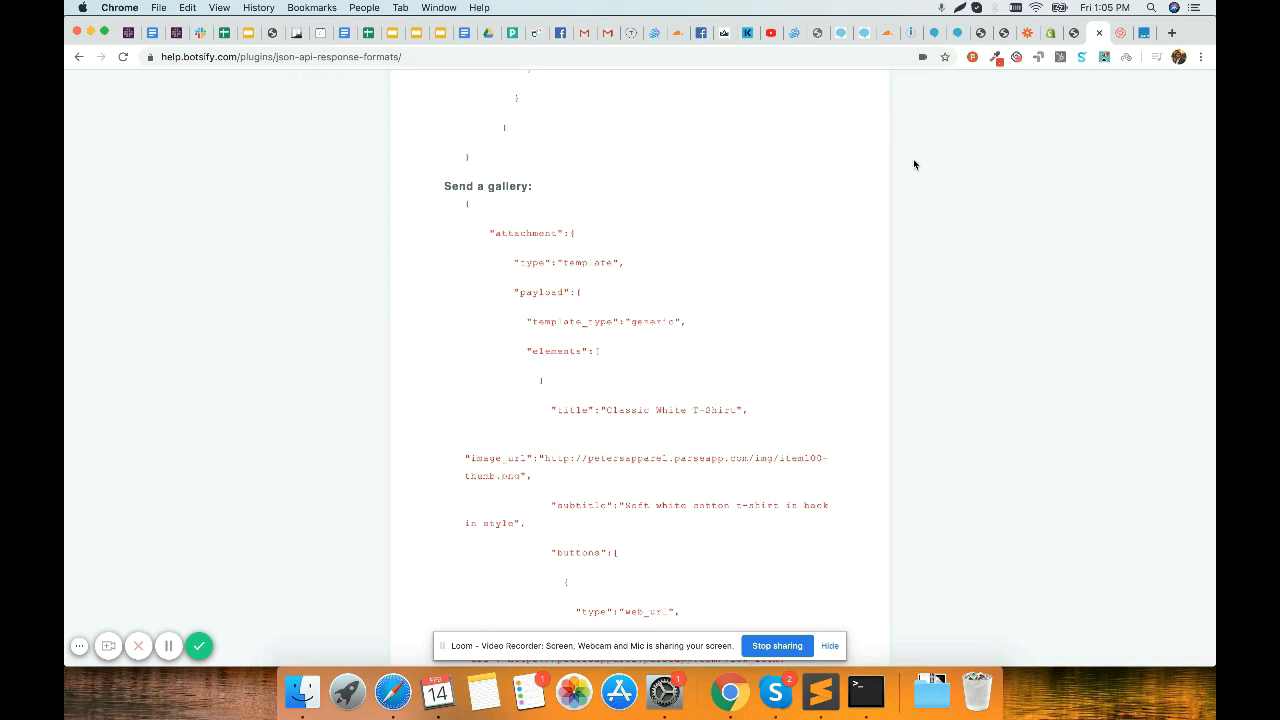
# Step: View the Bedside Table product page in the Shopify store and return to the Botsify test chat
pyautogui.click(1004, 34)
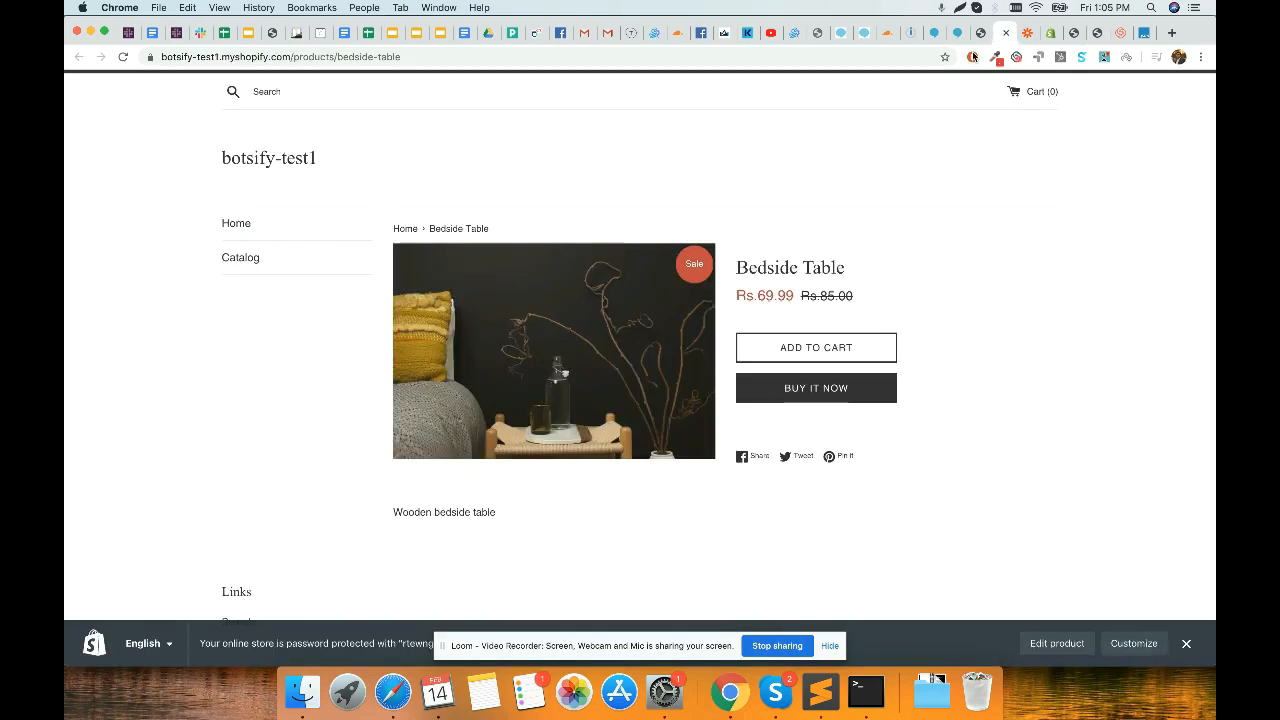
pyautogui.click(980, 34)
pyautogui.click(957, 34)
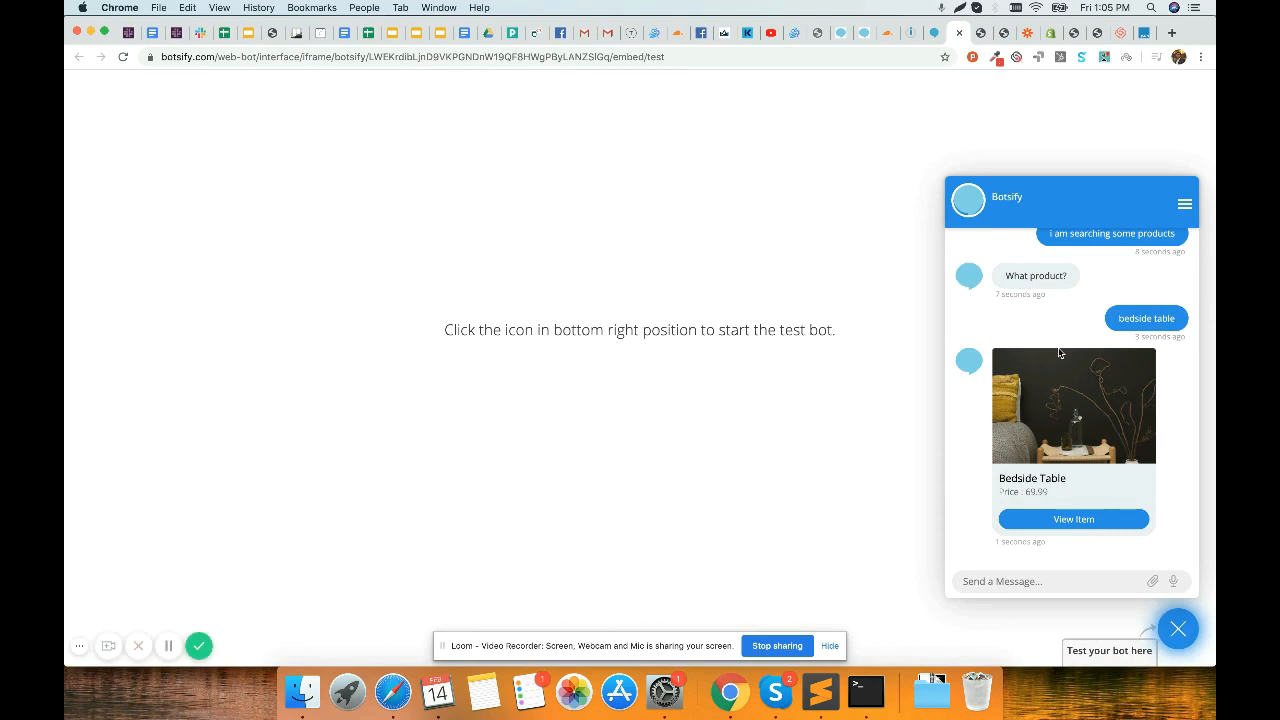